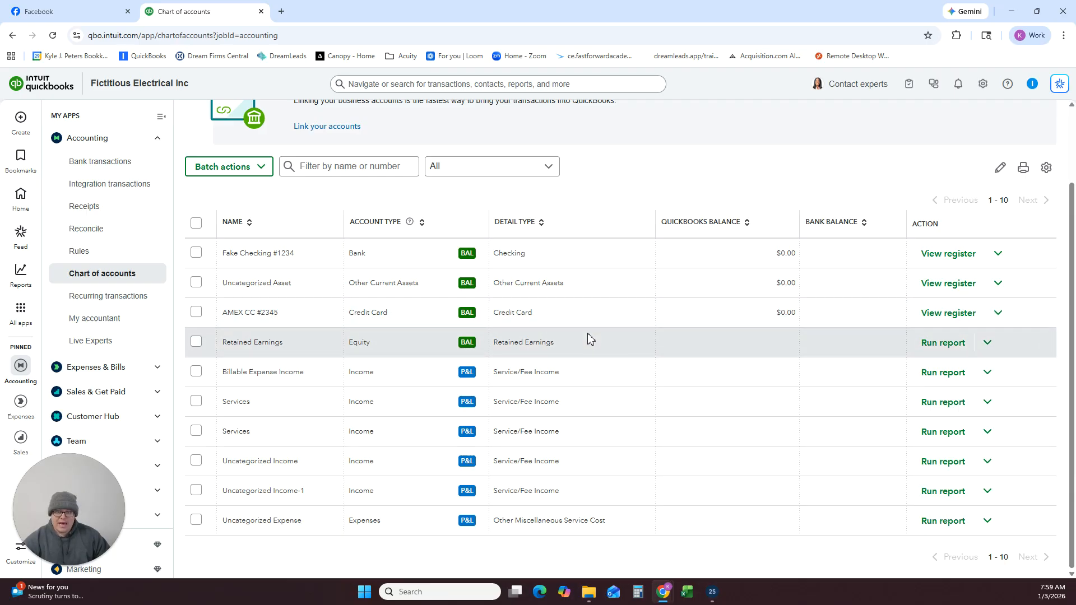
scroll(594, 341, "up", 2)
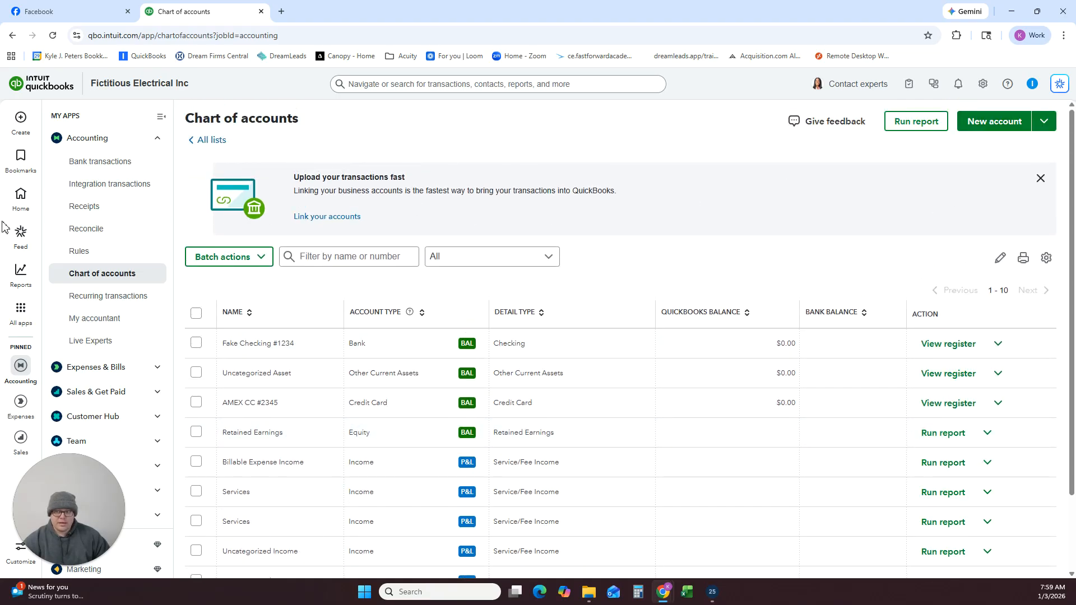
left_click(21, 310)
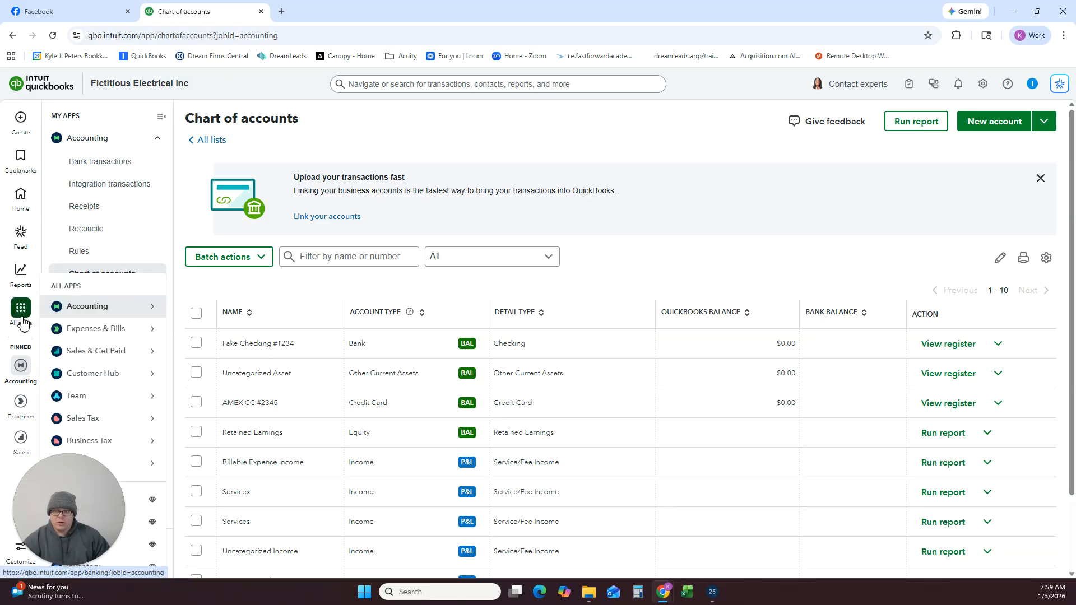
mouse_move(100, 307)
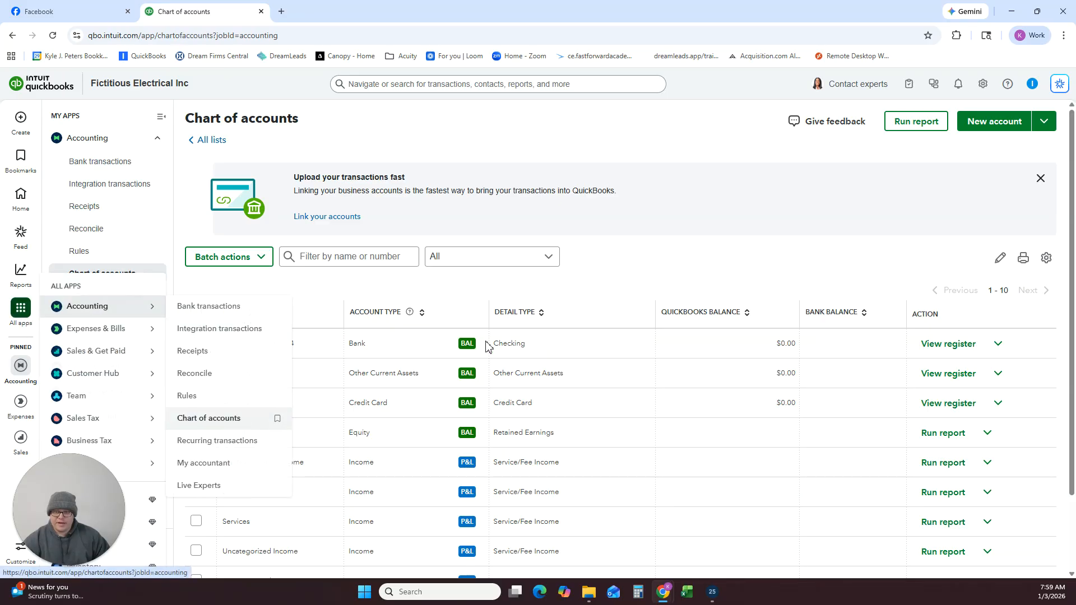
Start a new account in the chart of accounts and name it Contract Labor.
left_click(987, 126)
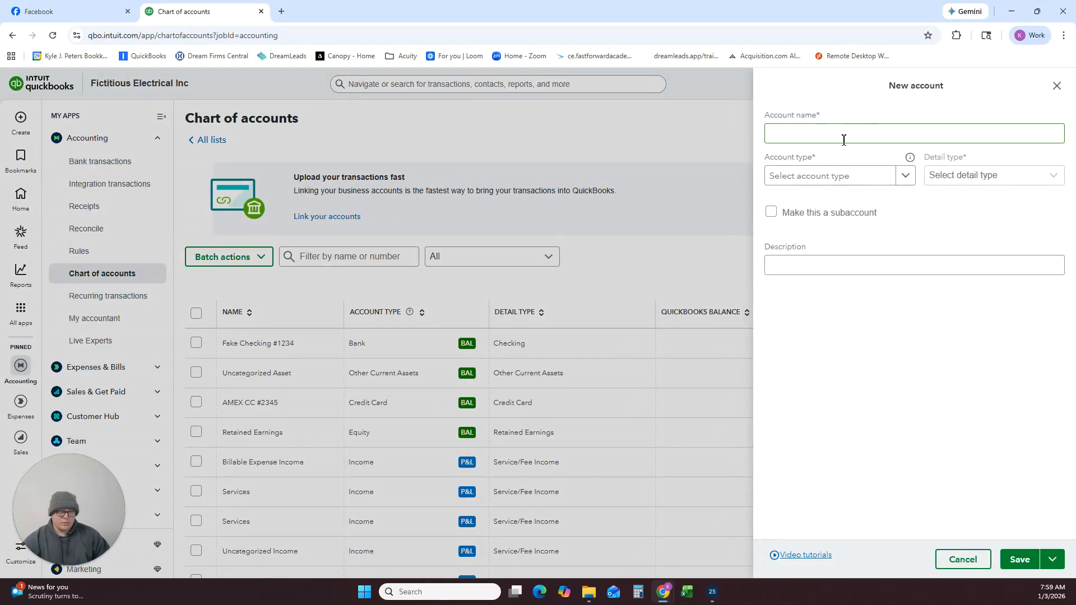
left_click(844, 134)
type("Co")
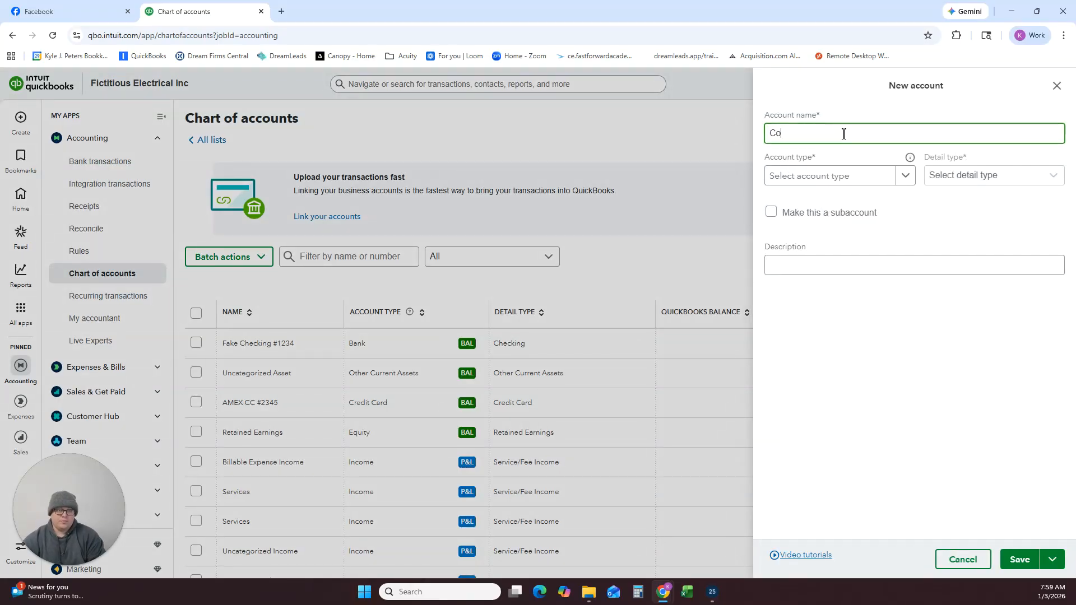
type("ntract Labo")
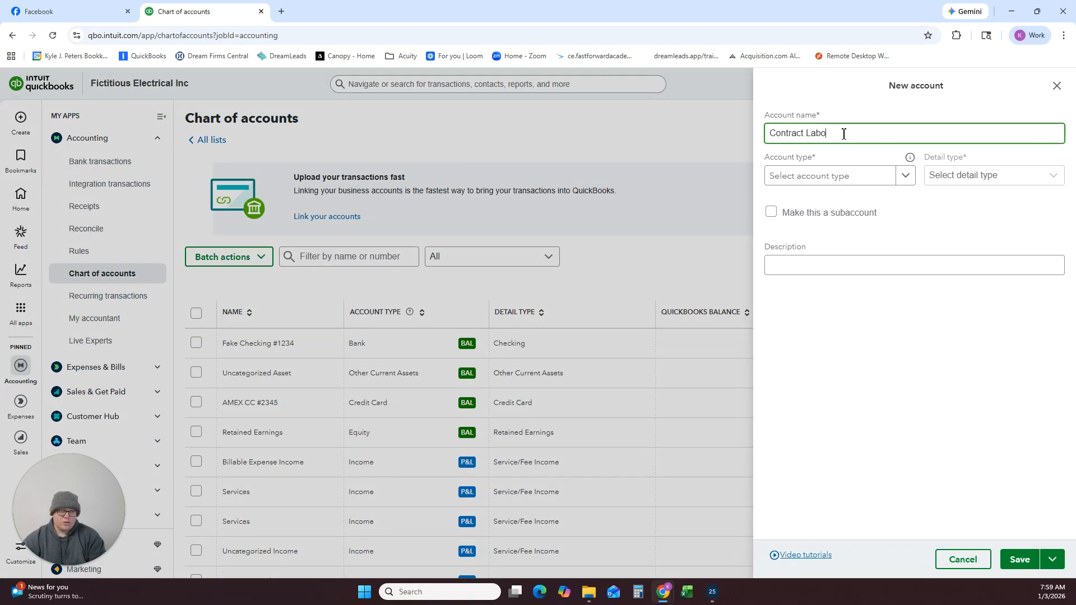
type("r")
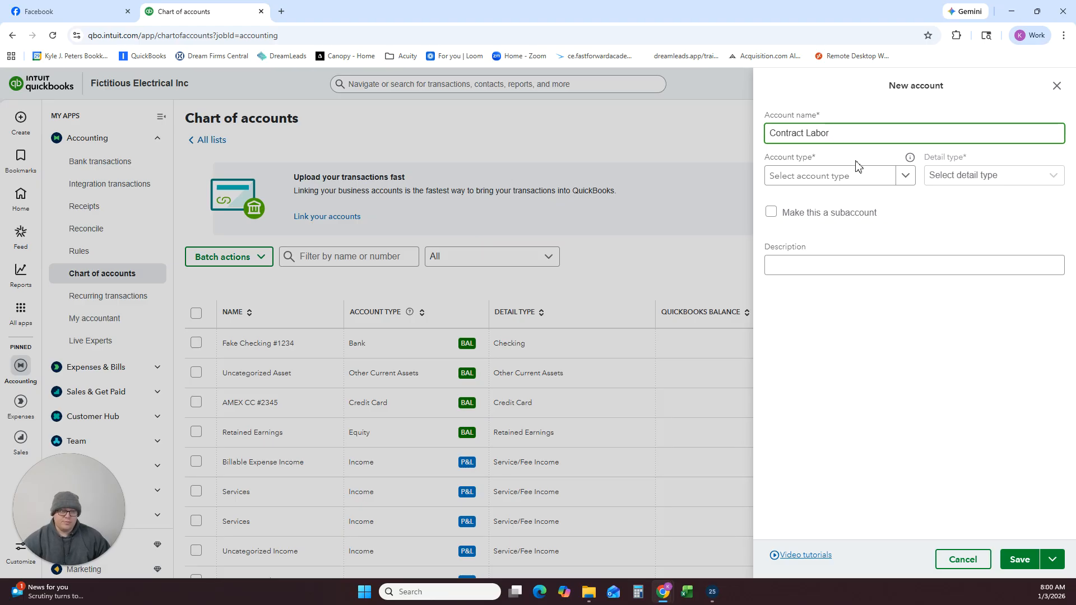
Set the Contract Labor account's type to Cost of Goods Sold and save the account.
left_click(879, 180)
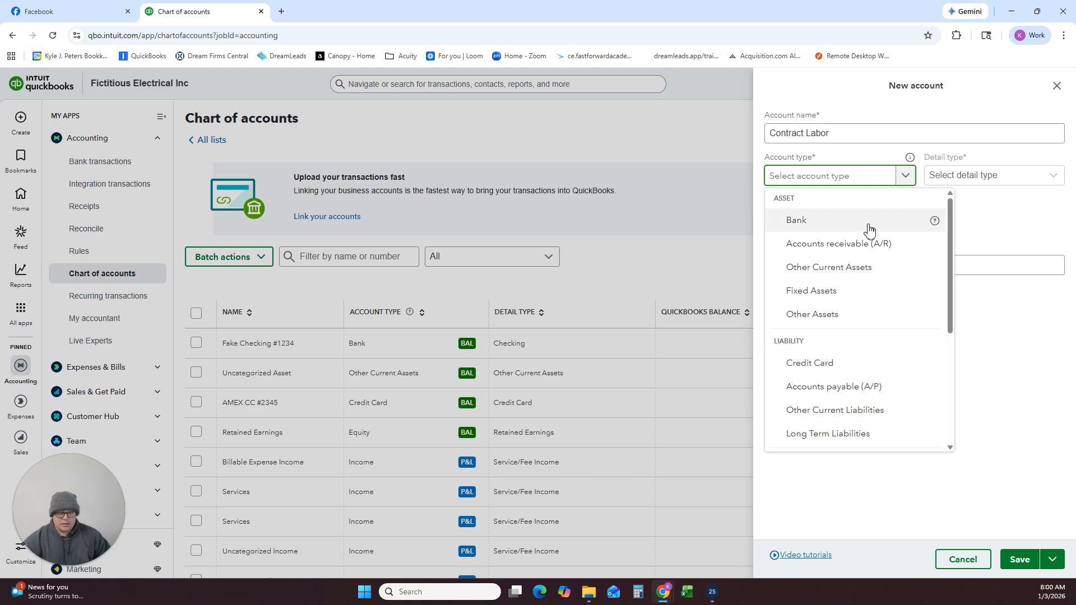
scroll(872, 322, "down", 1)
scroll(863, 336, "down", 2)
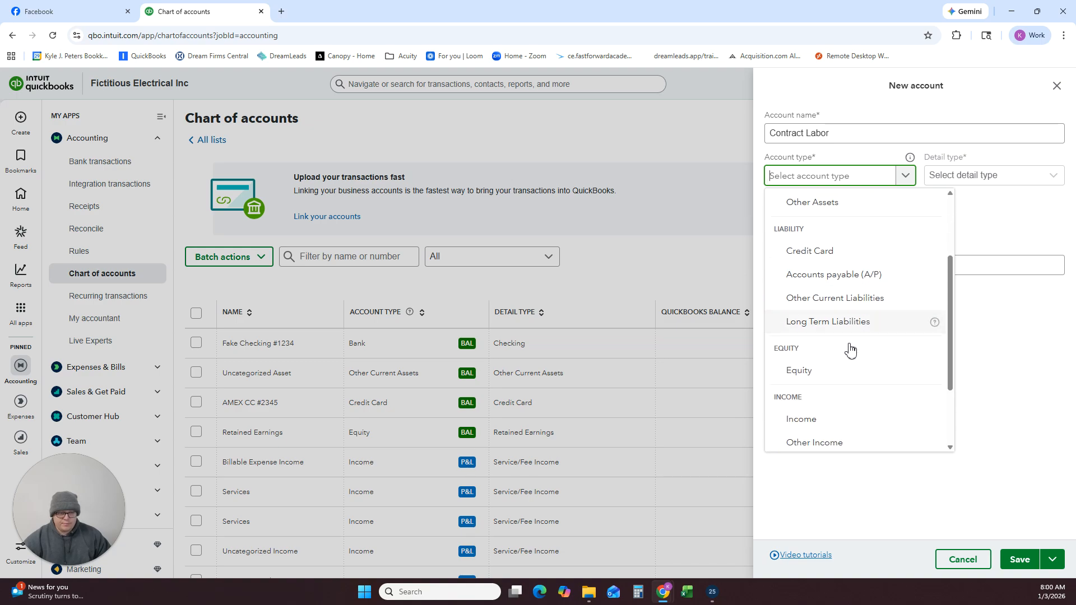
left_click(844, 394)
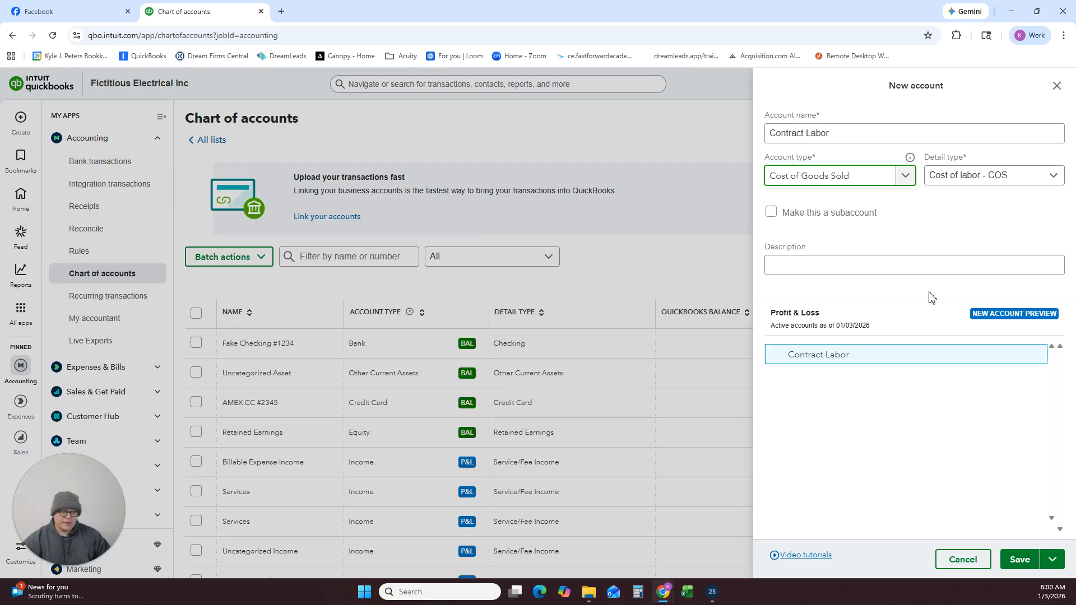
left_click(1019, 560)
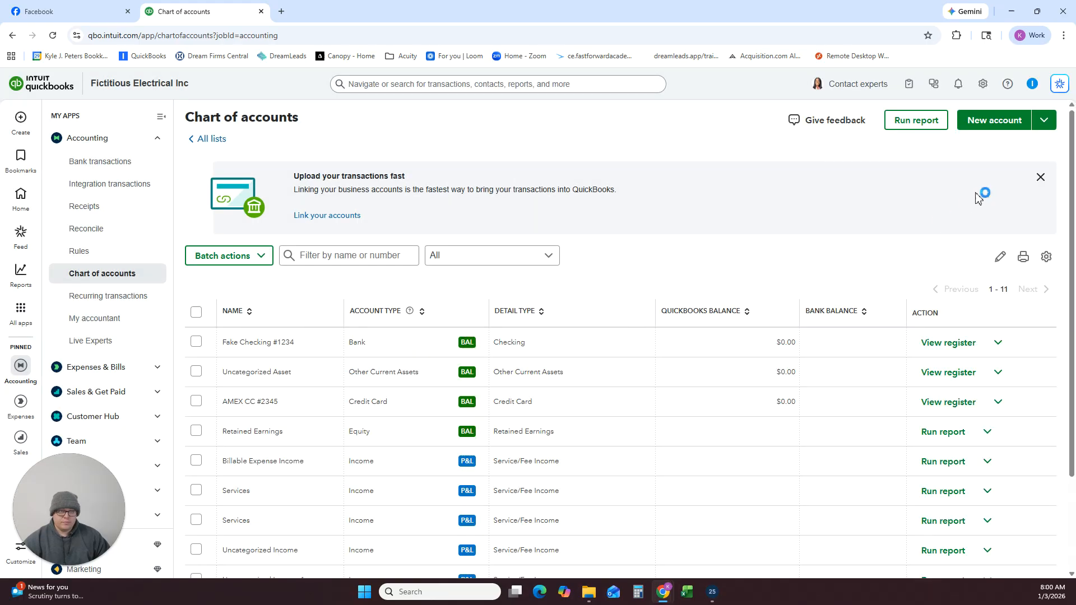
Start another new account and name it Job Materials & Supplies.
left_click(975, 126)
left_click(865, 132)
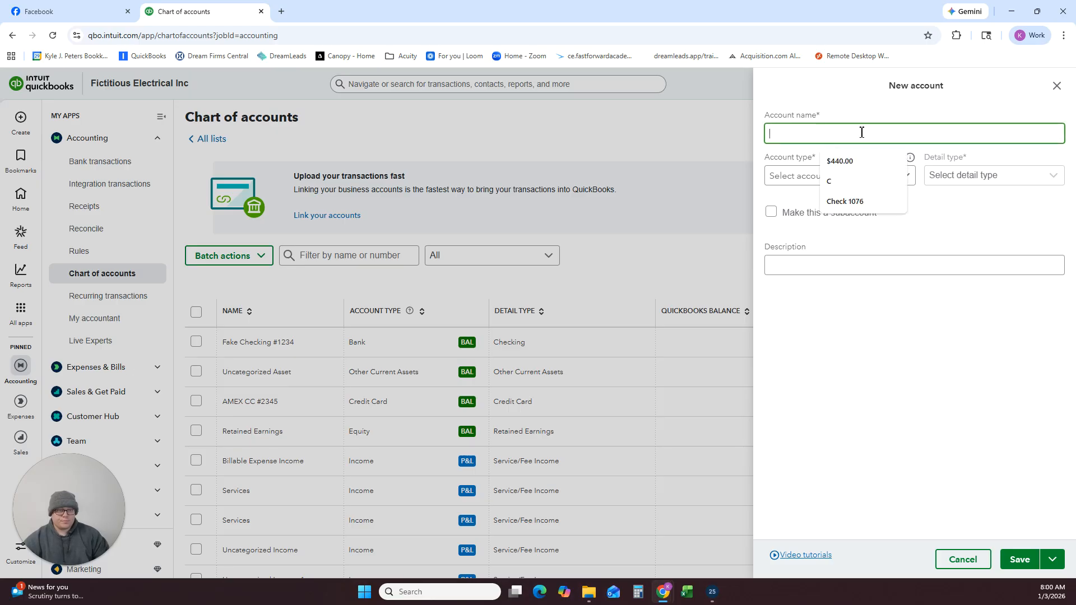
type("Job Mater")
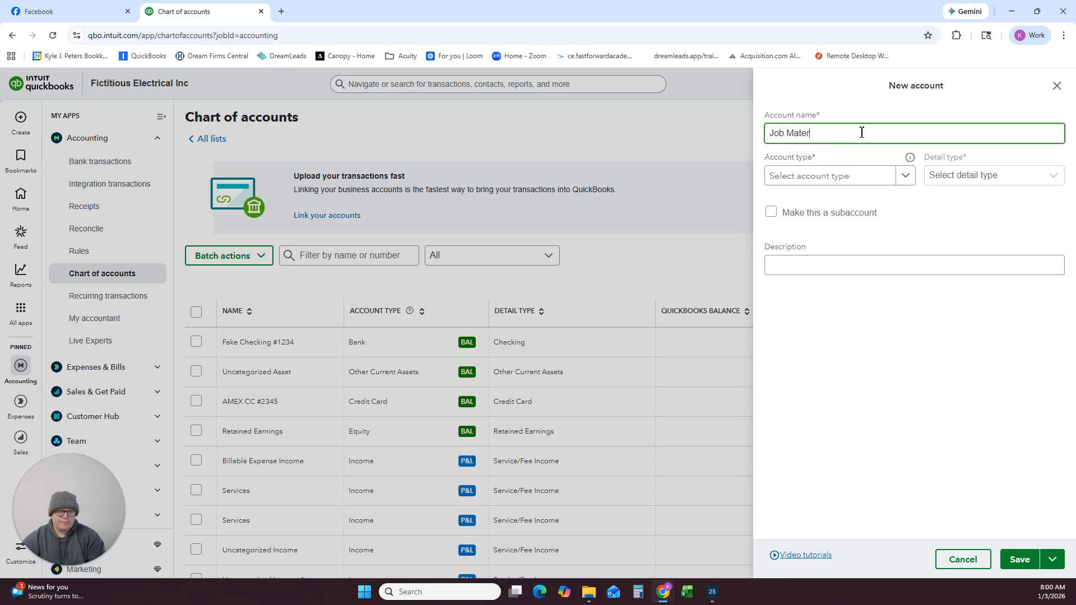
type("ials & Supplies")
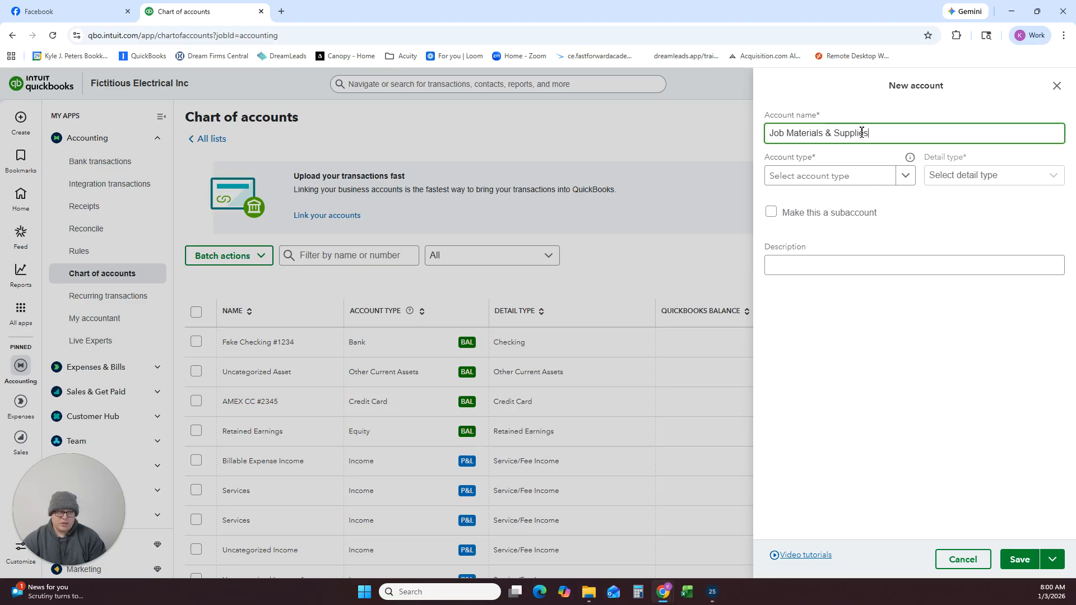
Classify Job Materials & Supplies as Cost of Goods Sold with detail type Supplies & Materials - COGS, and save it.
left_click(885, 177)
scroll(858, 250, "down", 3)
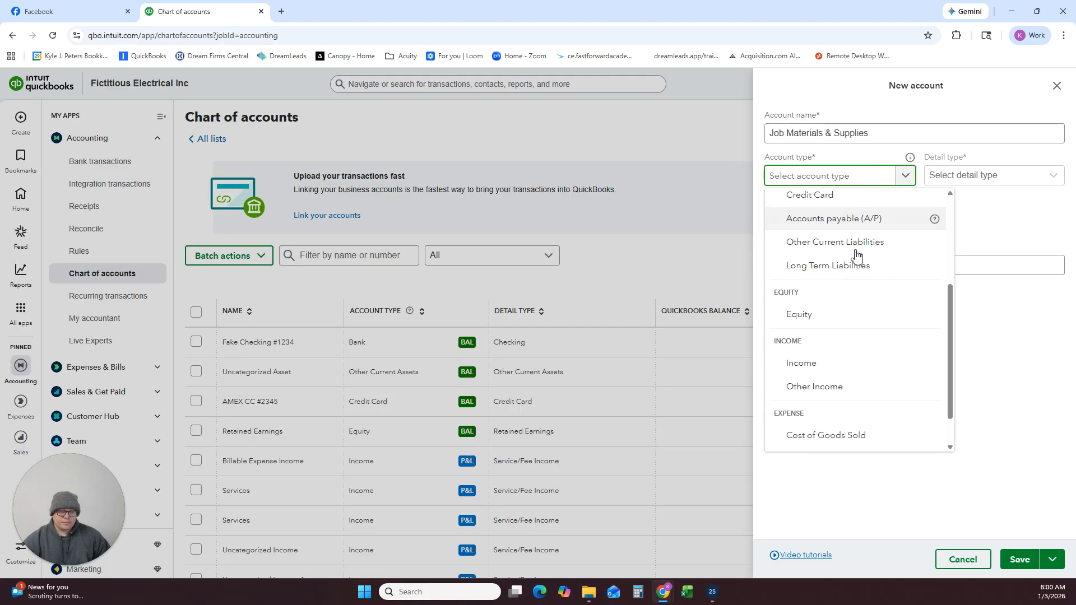
scroll(850, 351, "down", 1)
left_click(844, 391)
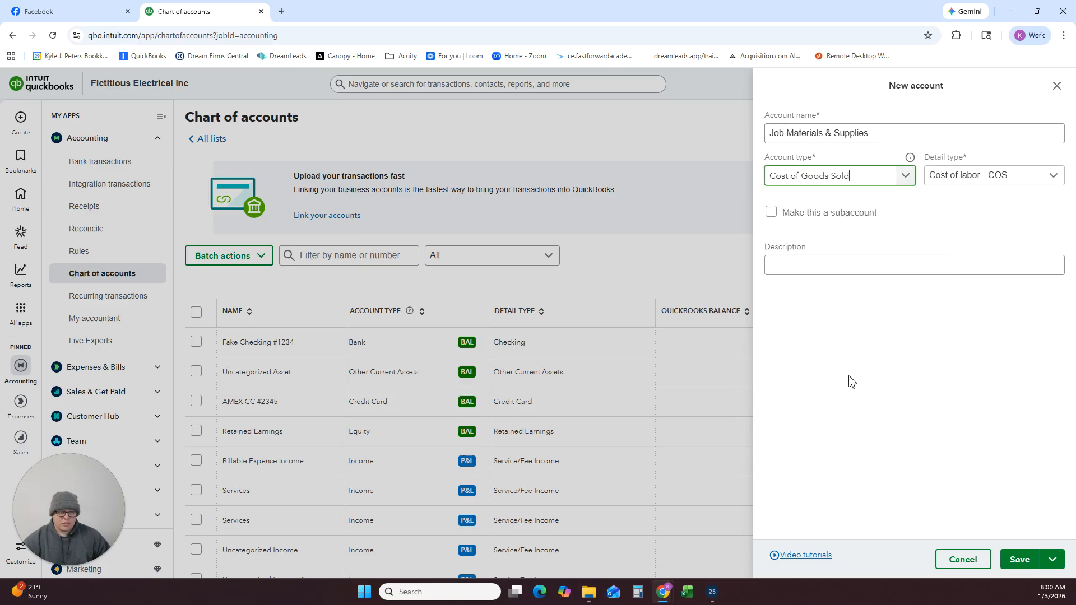
left_click(976, 178)
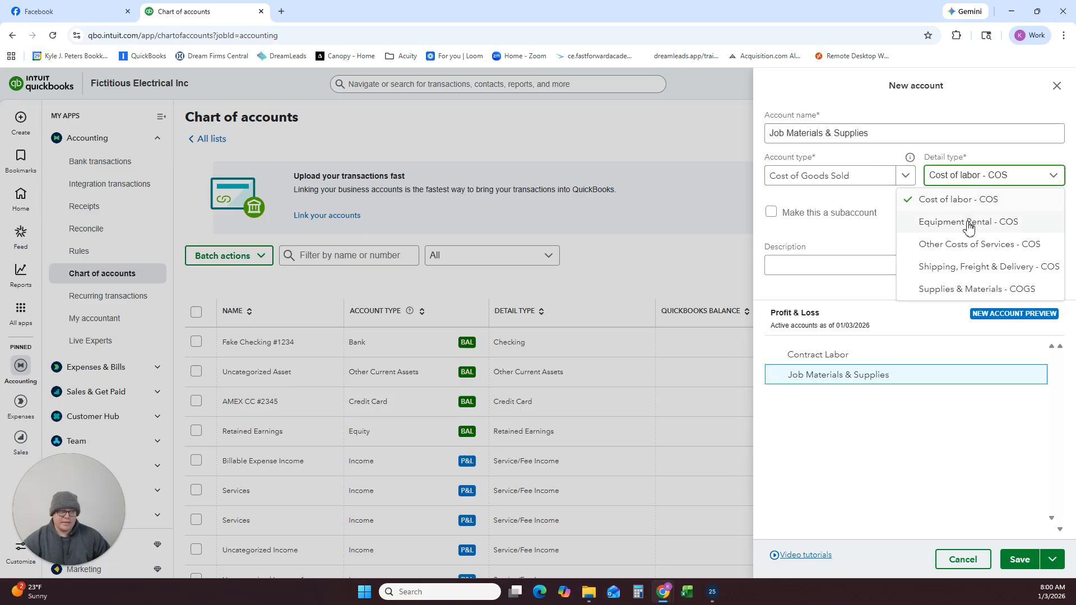
left_click(967, 290)
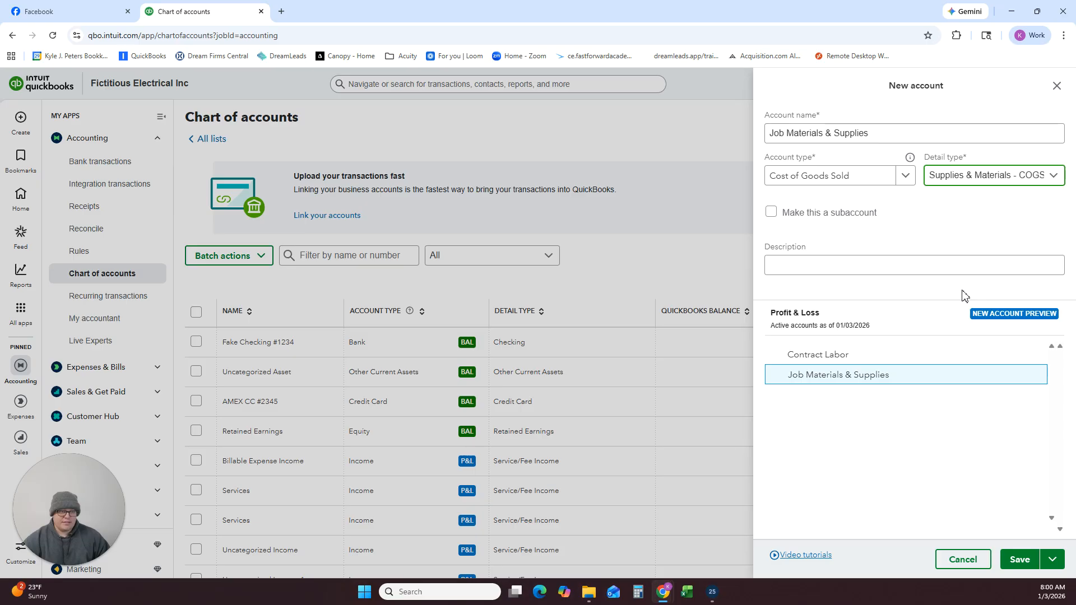
left_click(1020, 560)
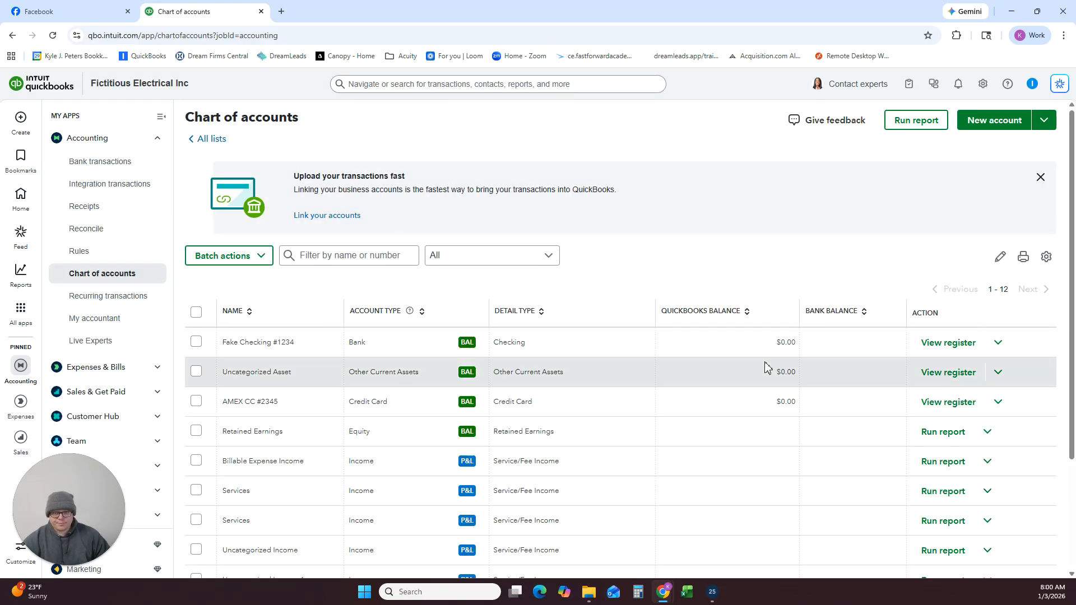
Start another new account and name it Disposal Fees.
left_click(987, 124)
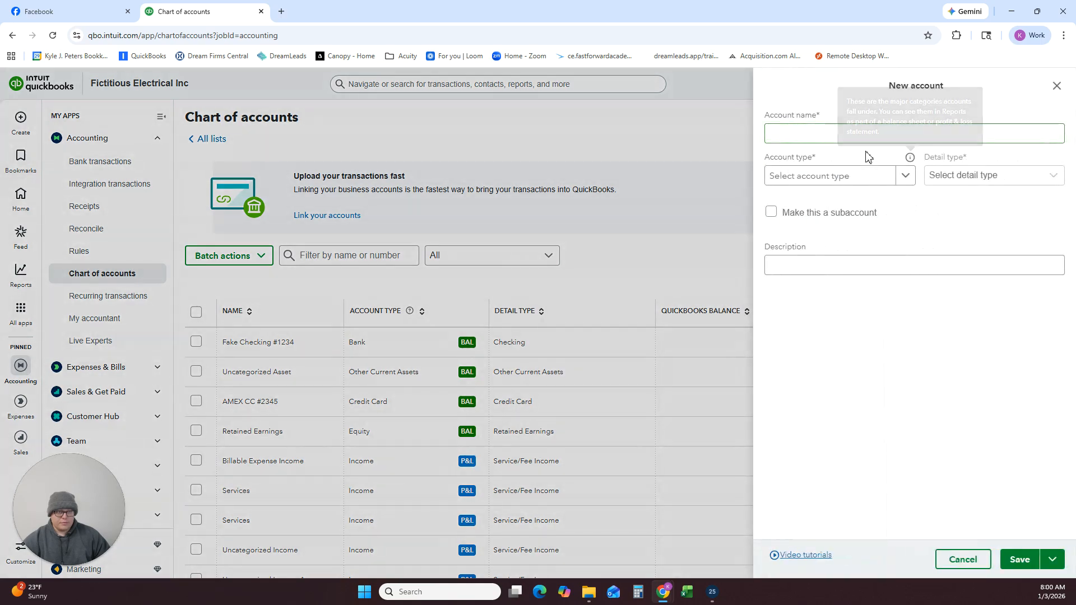
left_click(795, 131)
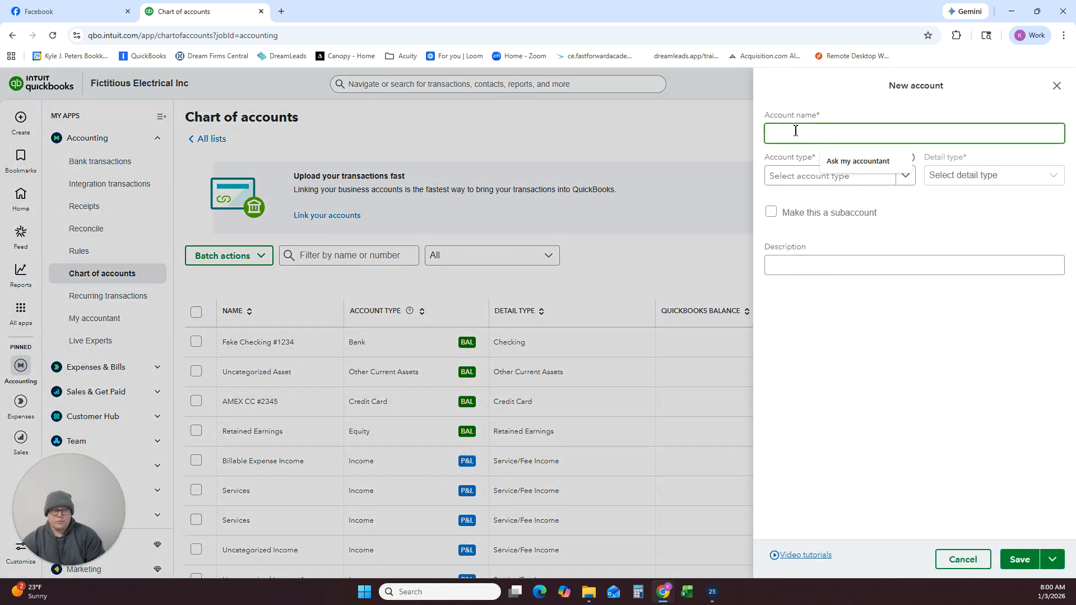
type("Disposal Fees")
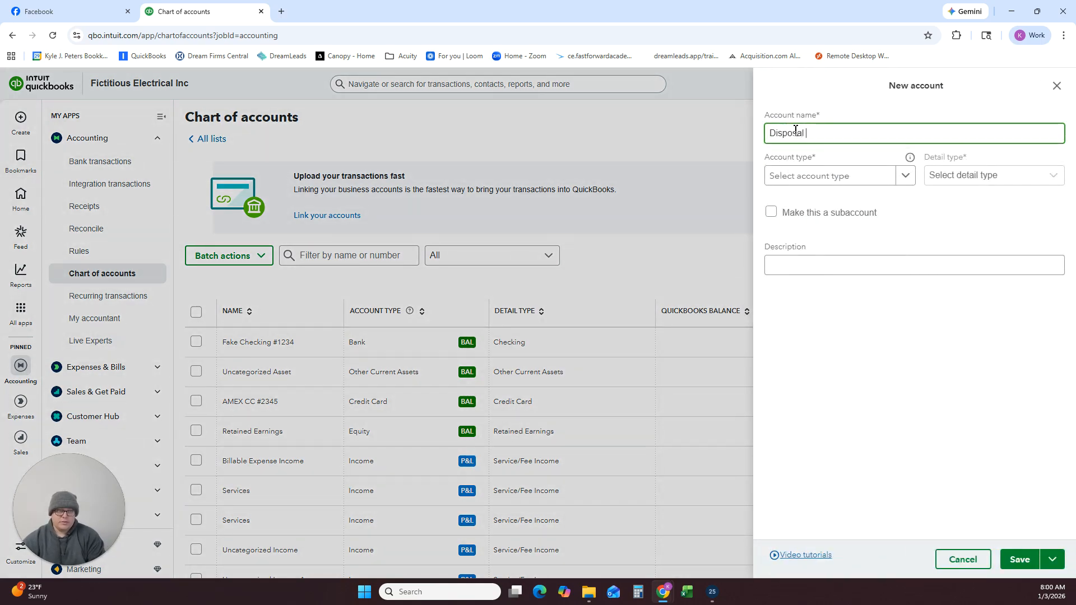
Classify Disposal Fees as Cost of Goods Sold with detail type Other Costs of Services - COS, and save it.
left_click(882, 175)
scroll(872, 295, "down", 3)
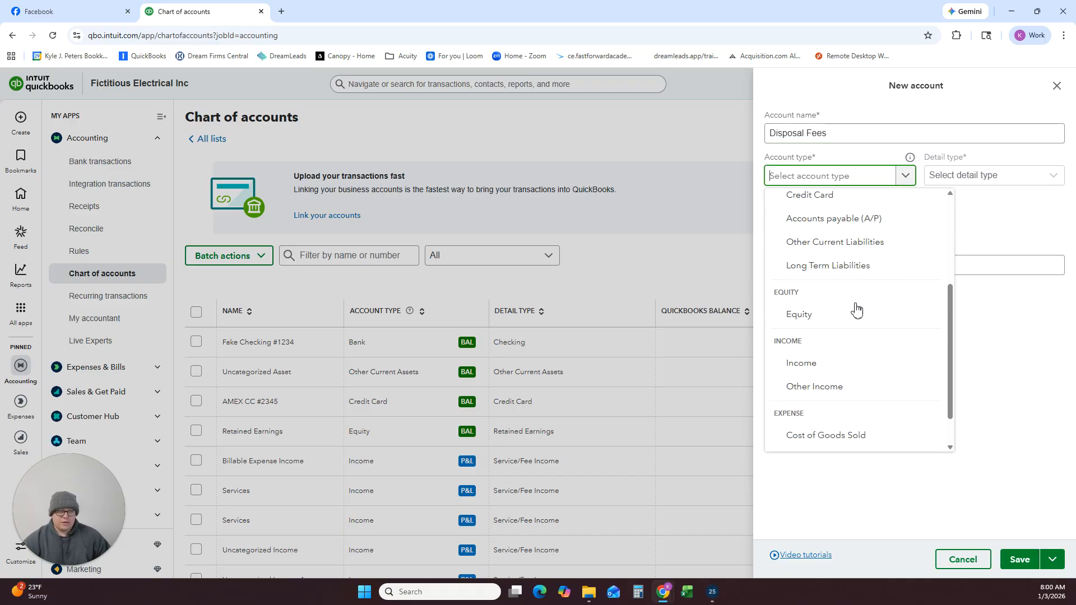
left_click(836, 435)
left_click(980, 178)
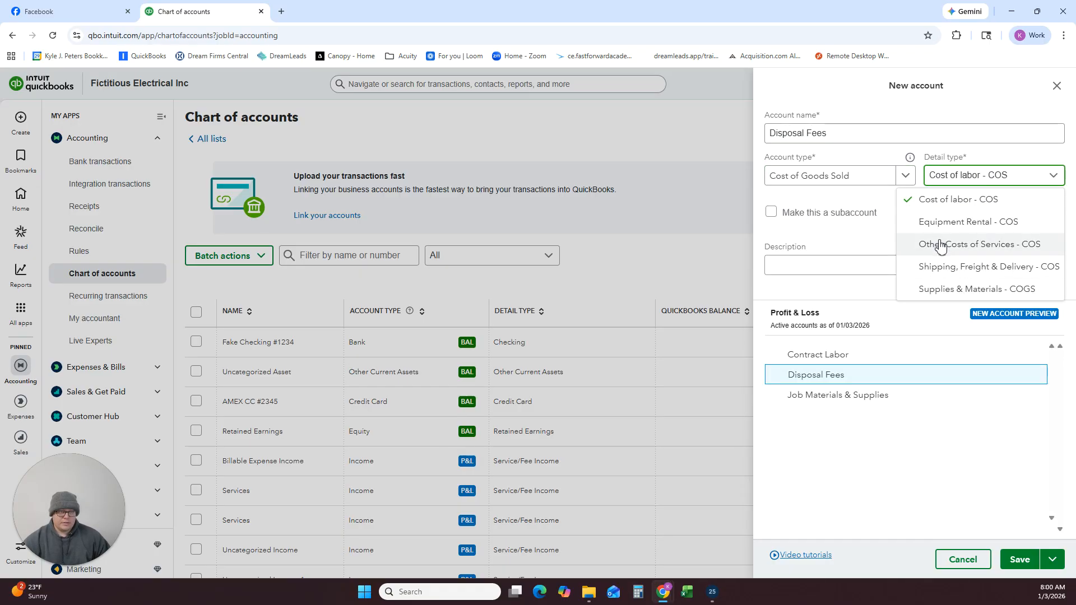
left_click(934, 245)
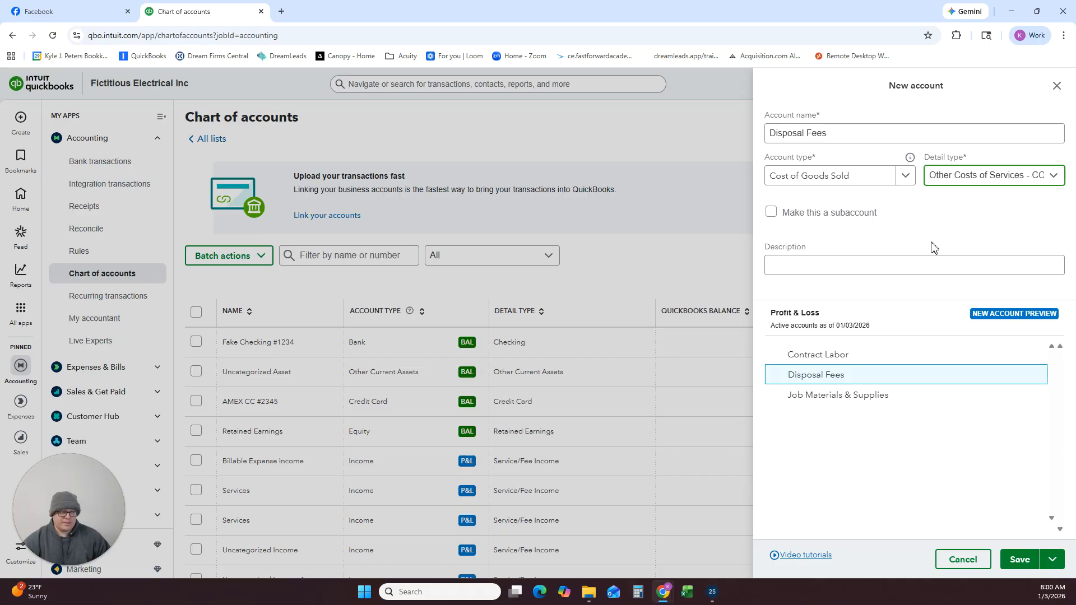
left_click(1016, 553)
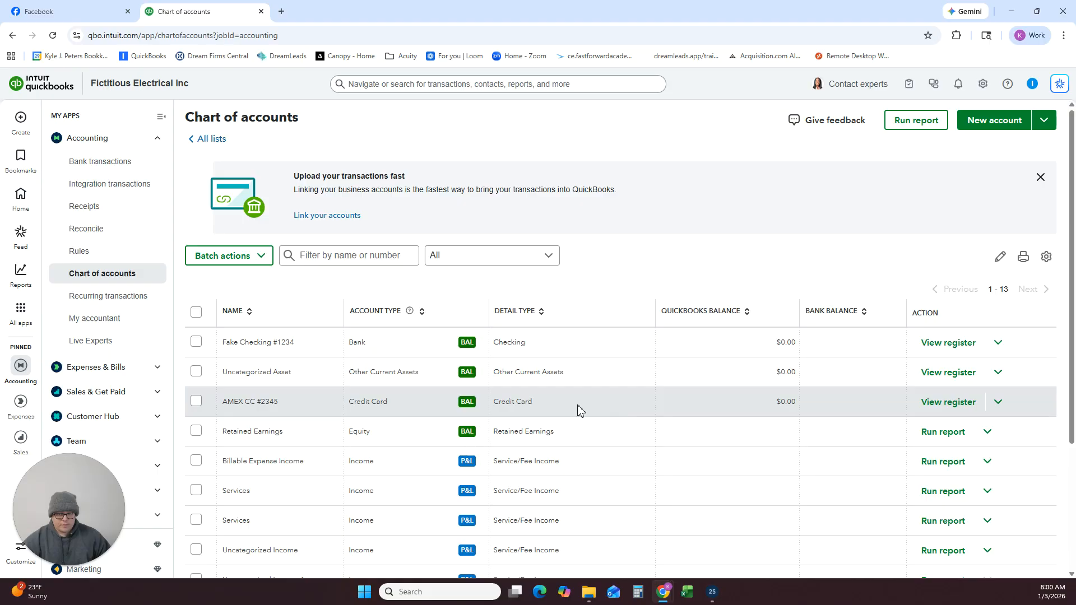
Start another new account in the chart of accounts and name it Equipment Rental.
scroll(581, 417, "down", 3)
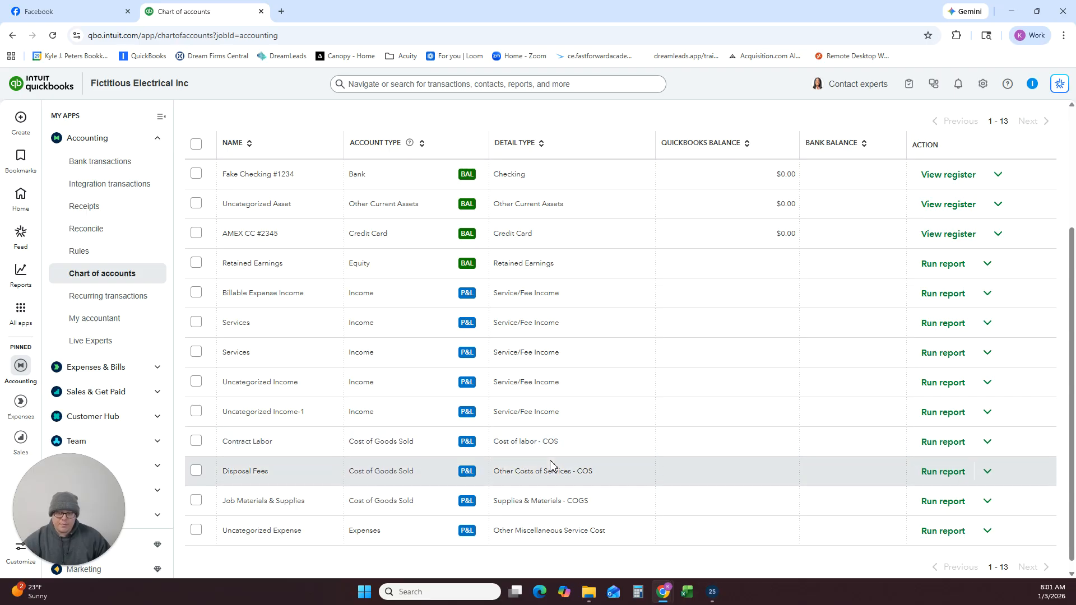
scroll(554, 467, "up", 1)
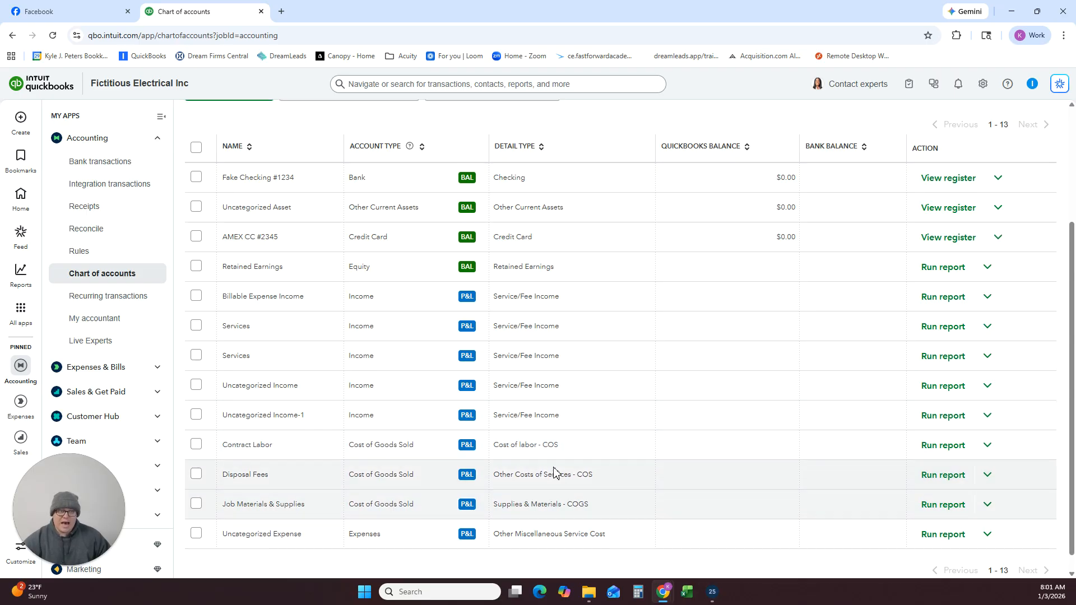
scroll(554, 473, "up", 3)
left_click(1003, 122)
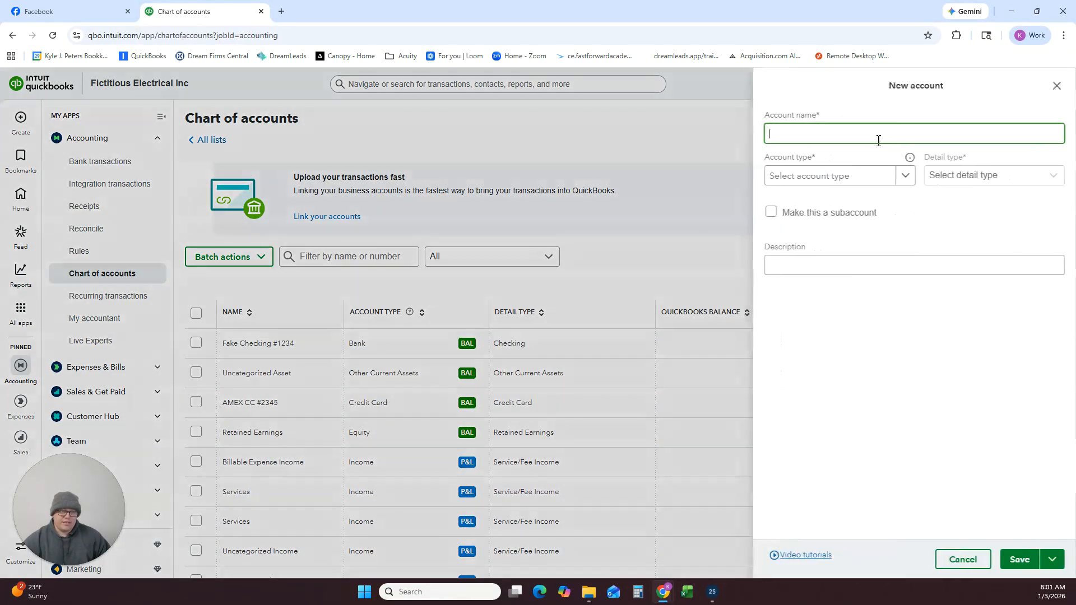
type("Equipment Re")
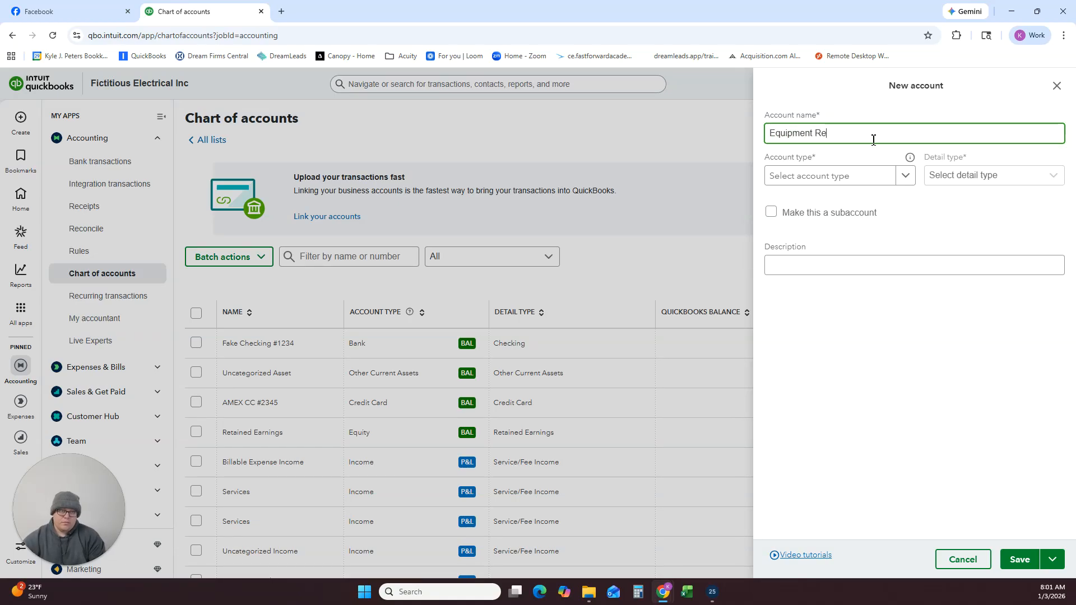
type("ntal")
Classify Equipment Rental as Cost of Goods Sold with detail type Equipment Rental - COS, and save it.
left_click(853, 175)
scroll(860, 275, "down", 3)
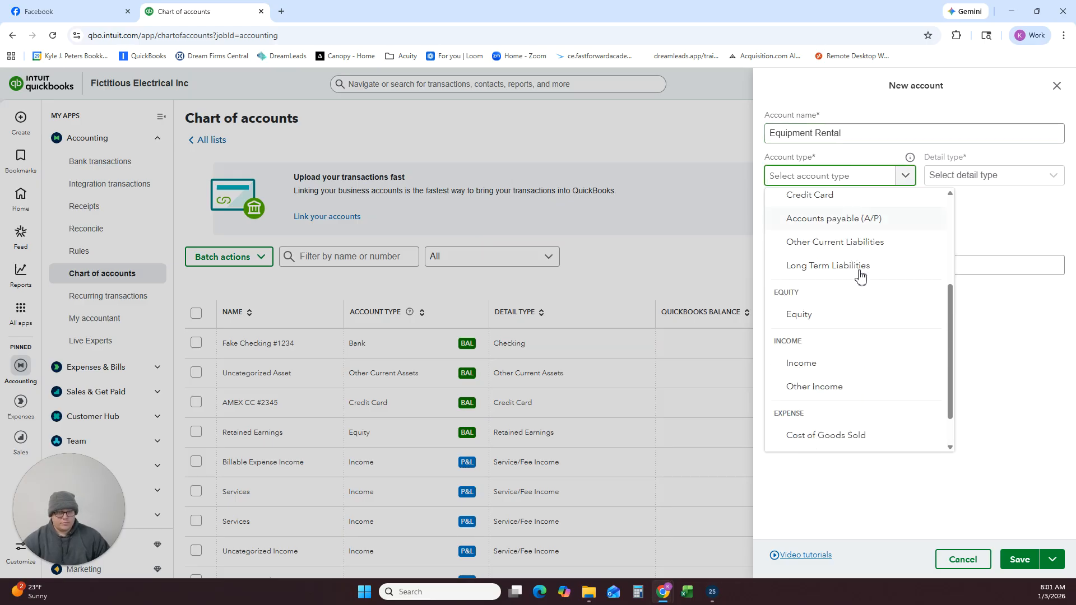
scroll(852, 415, "down", 1)
left_click(838, 398)
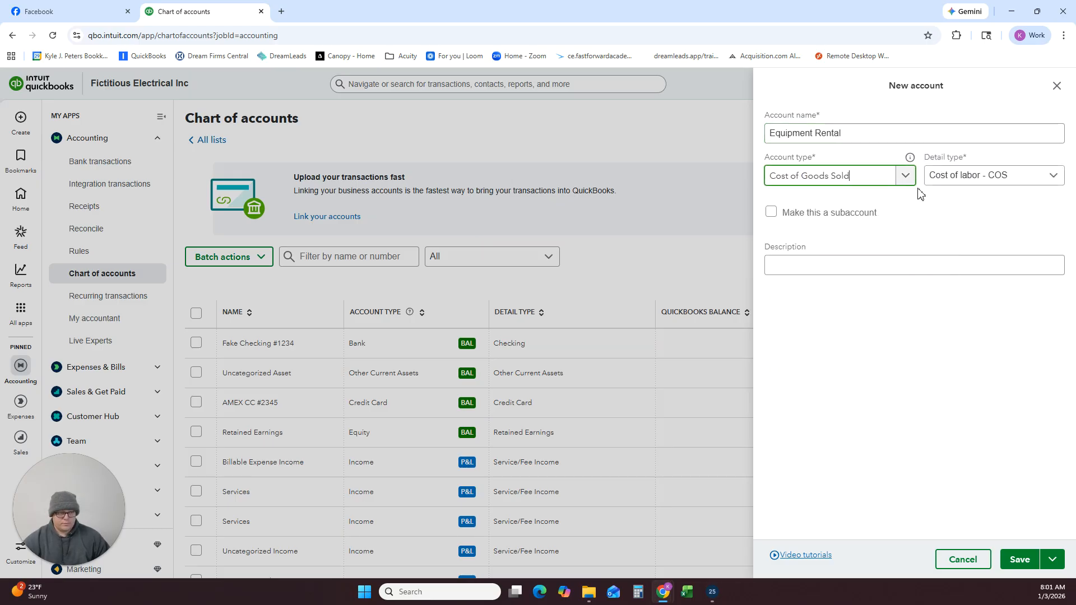
left_click(970, 185)
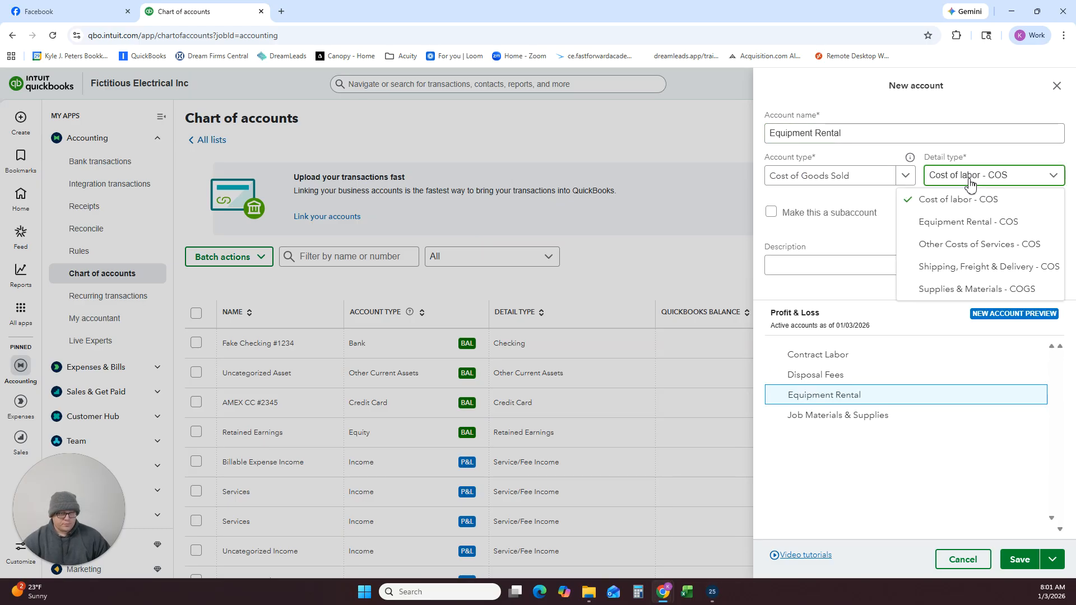
left_click(968, 222)
left_click(1024, 560)
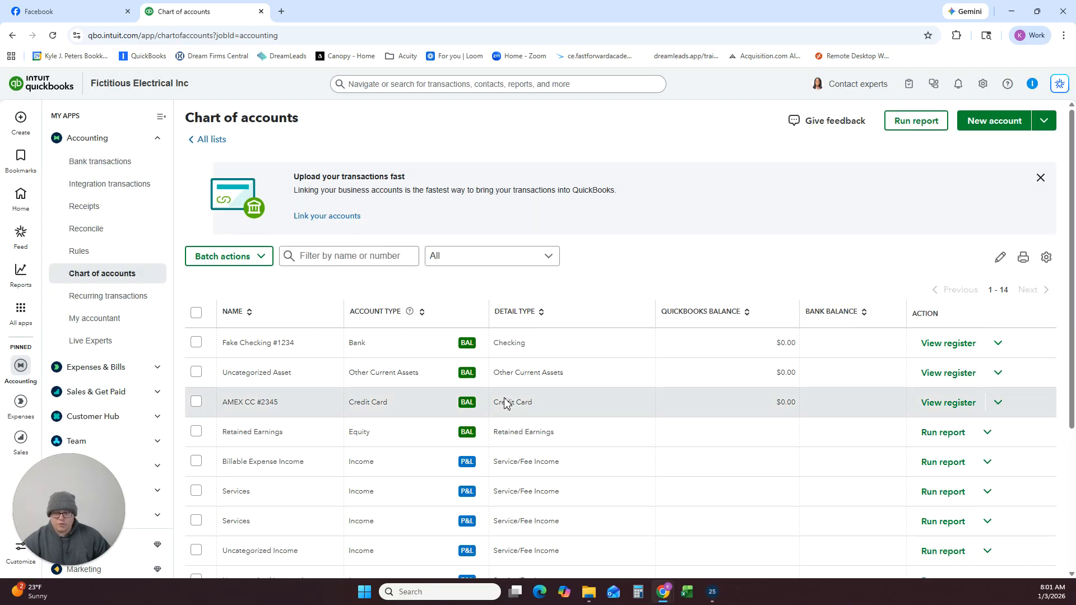
scroll(567, 434, "down", 4)
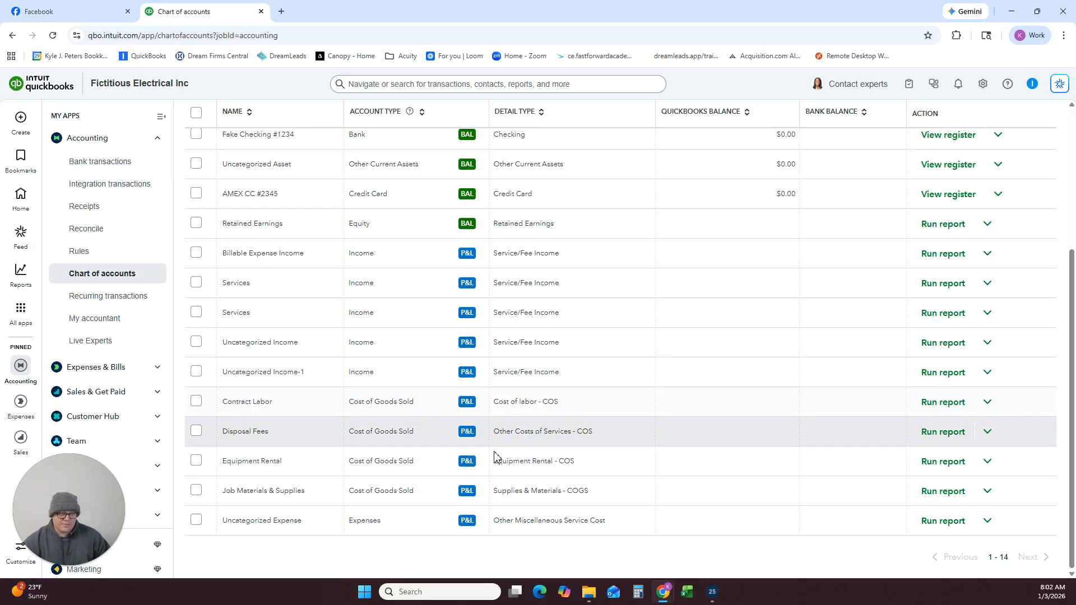
Start a new account in the chart of accounts, name it Auto Expenses, and set its account type to Expenses.
scroll(495, 456, "up", 5)
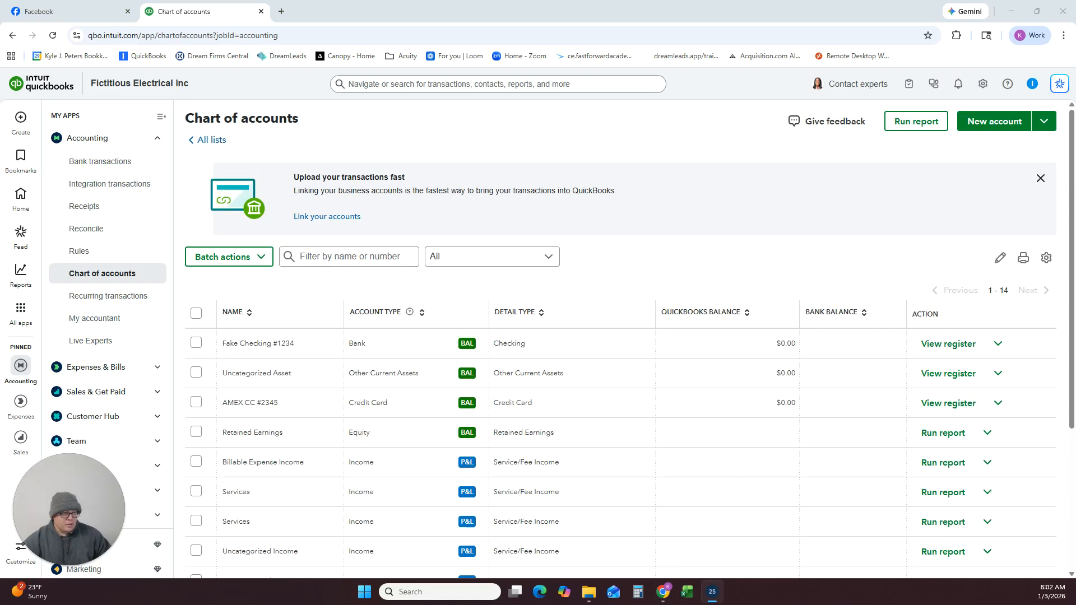
left_click(982, 123)
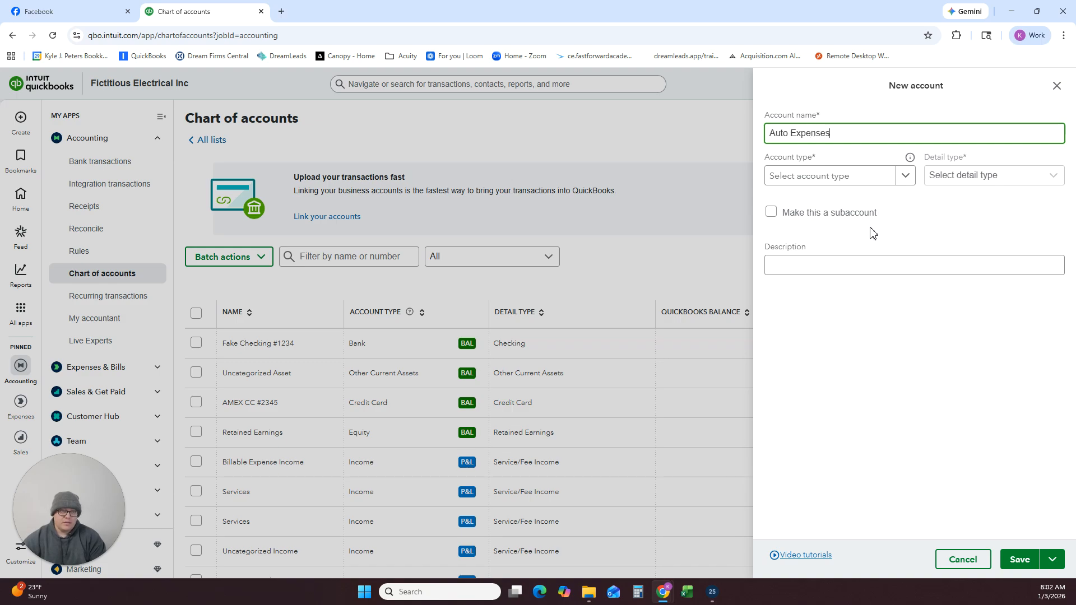
left_click(882, 175)
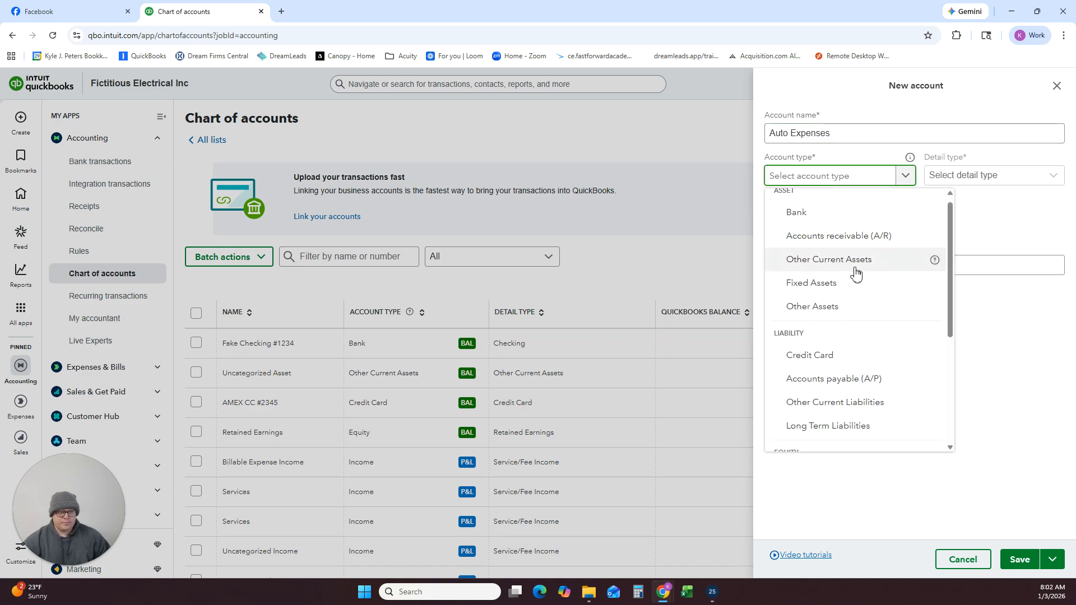
scroll(856, 273, "down", 2)
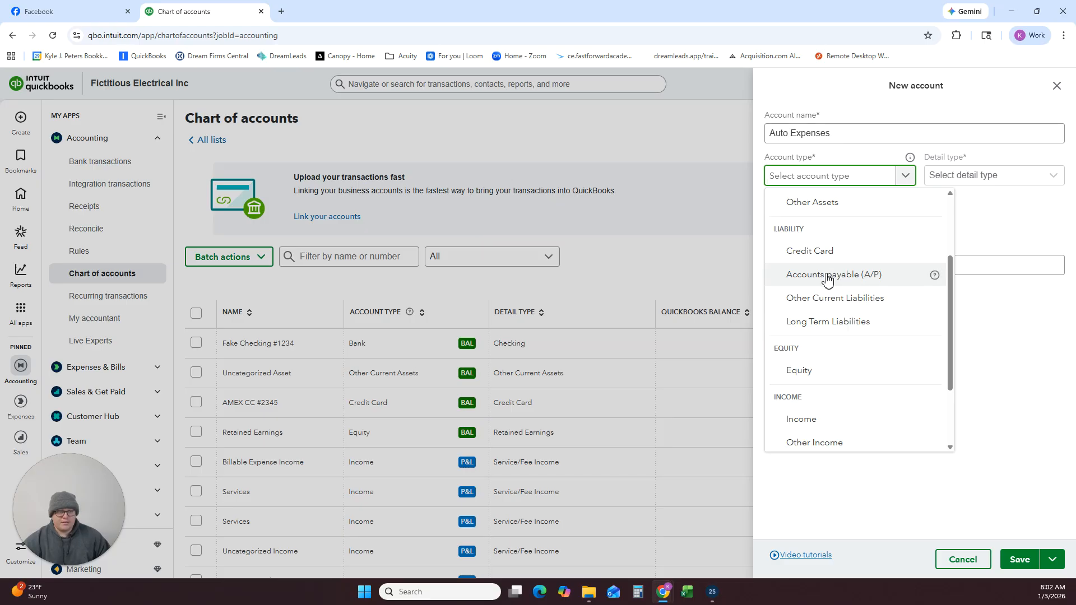
scroll(829, 280, "down", 1)
scroll(825, 286, "down", 1)
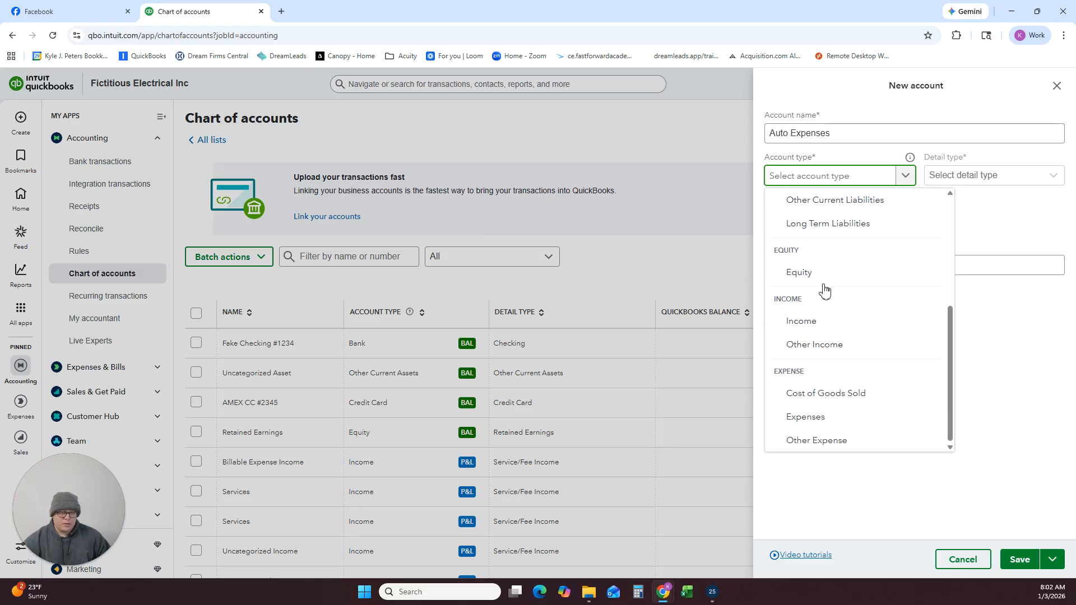
left_click(816, 417)
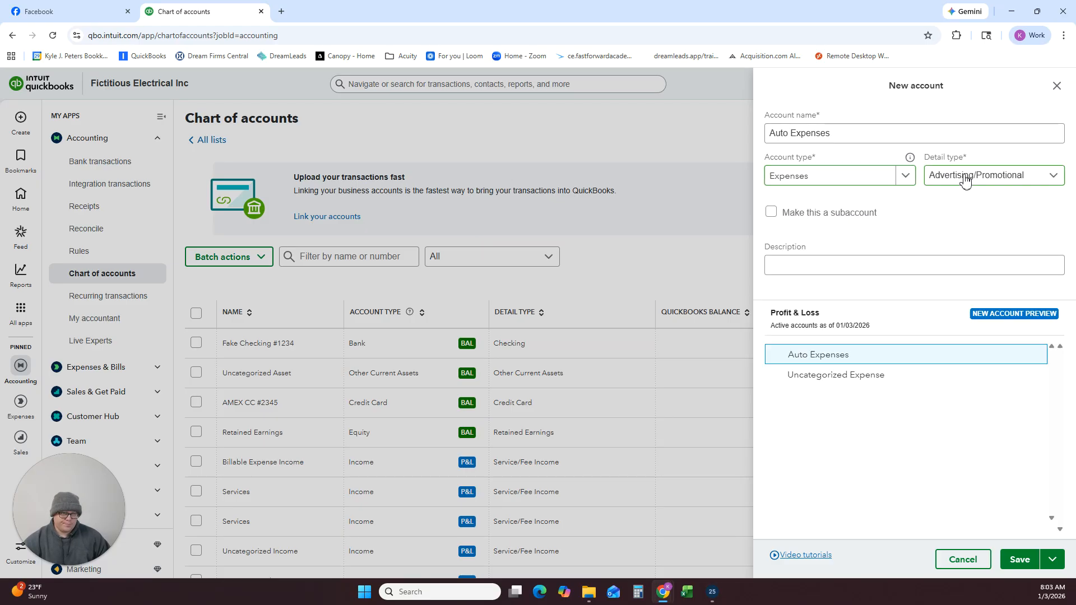
Set the detail type of Auto Expenses to Auto and save the account.
left_click(965, 180)
left_click(928, 221)
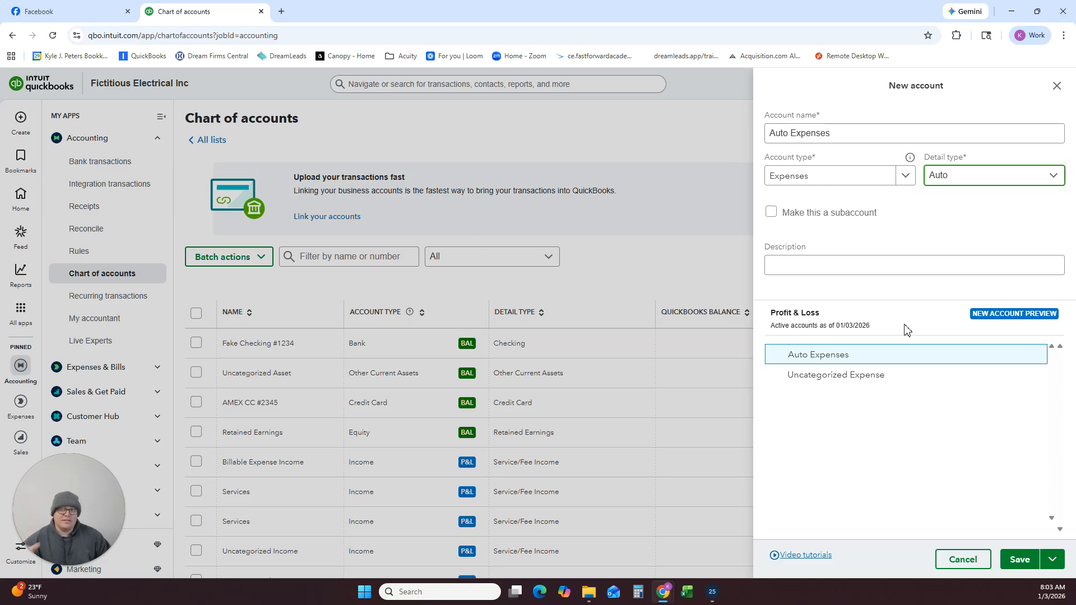
left_click(1013, 555)
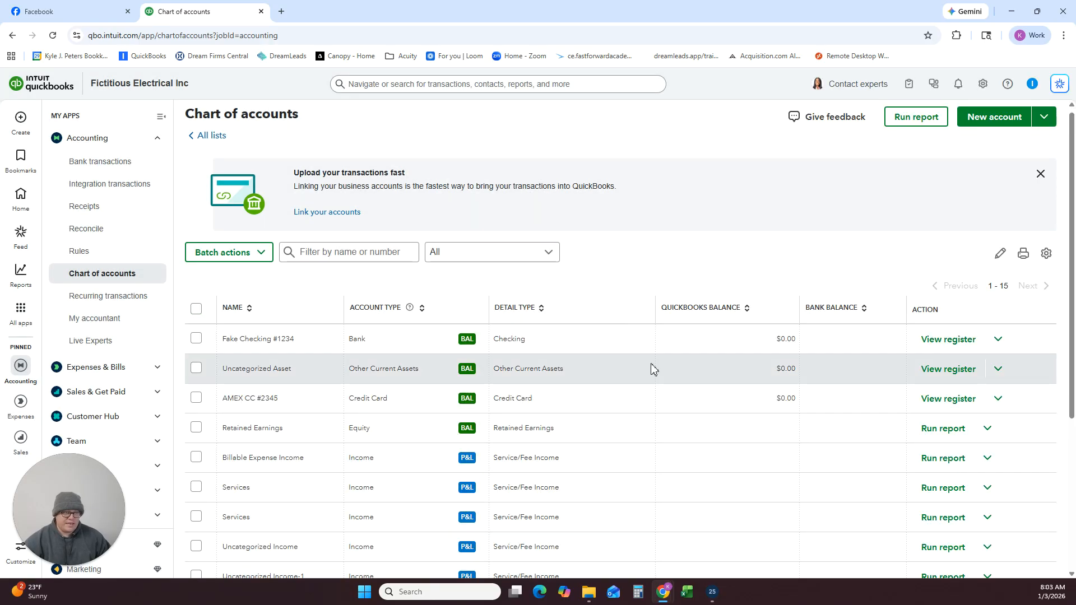
Start another new account in the chart of accounts and name it Bank Service Charges.
scroll(650, 355, "down", 1)
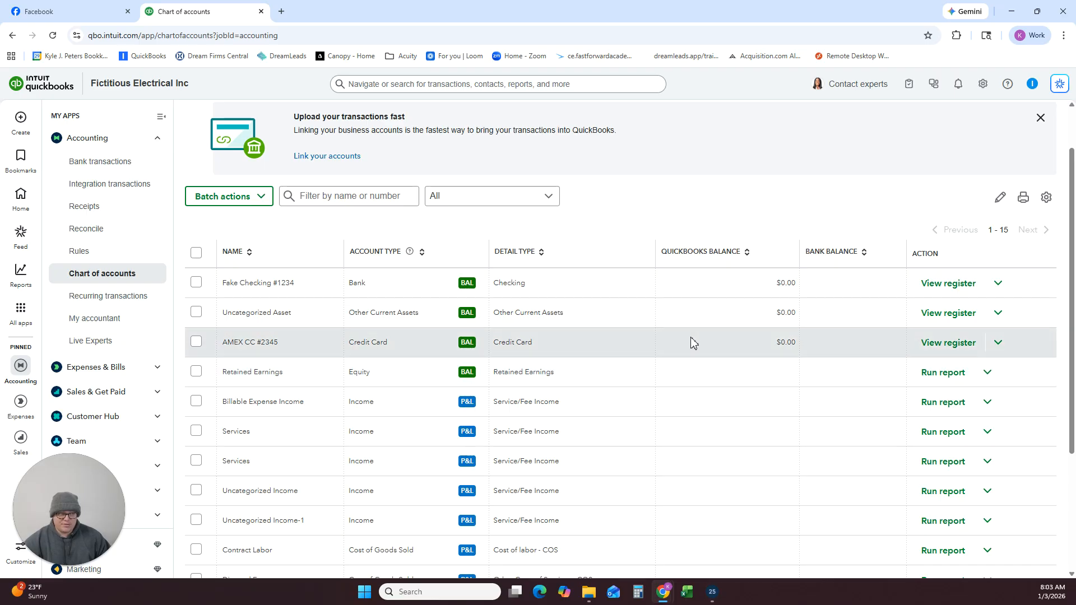
scroll(680, 334, "up", 1)
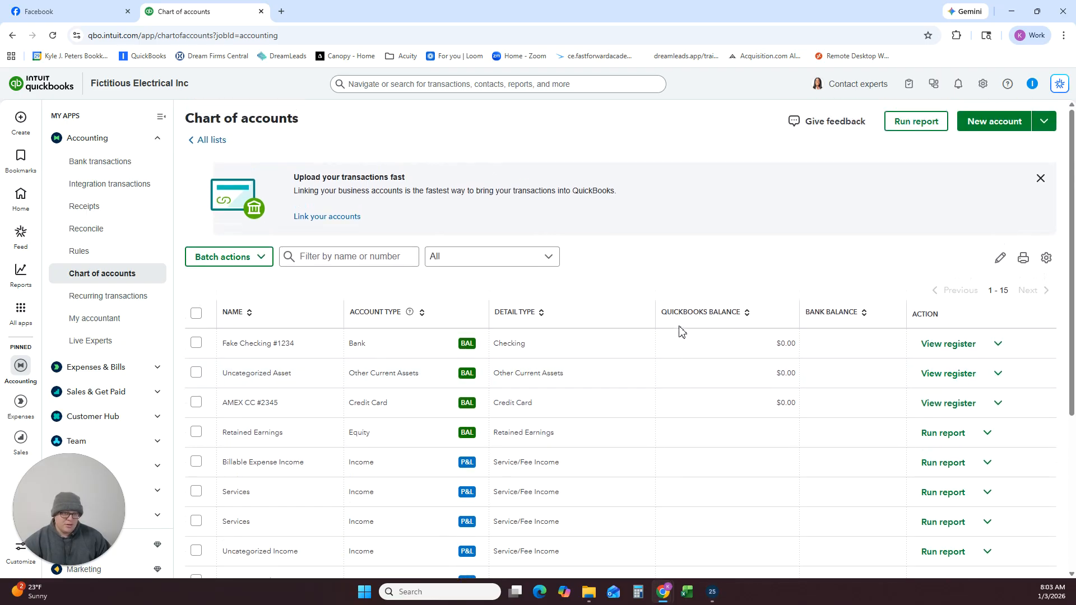
left_click(990, 127)
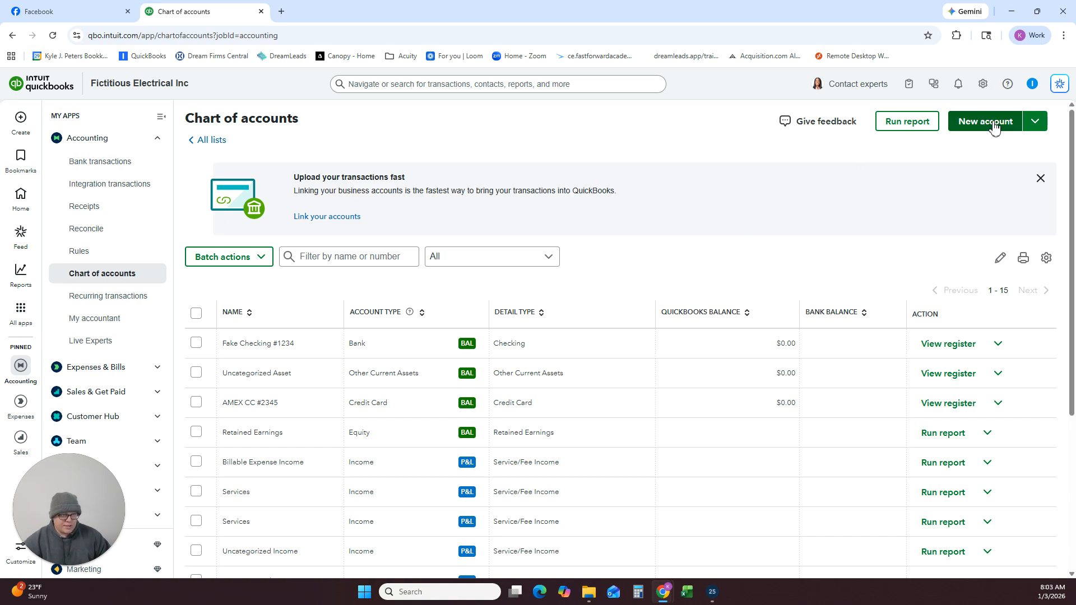
left_click(778, 132)
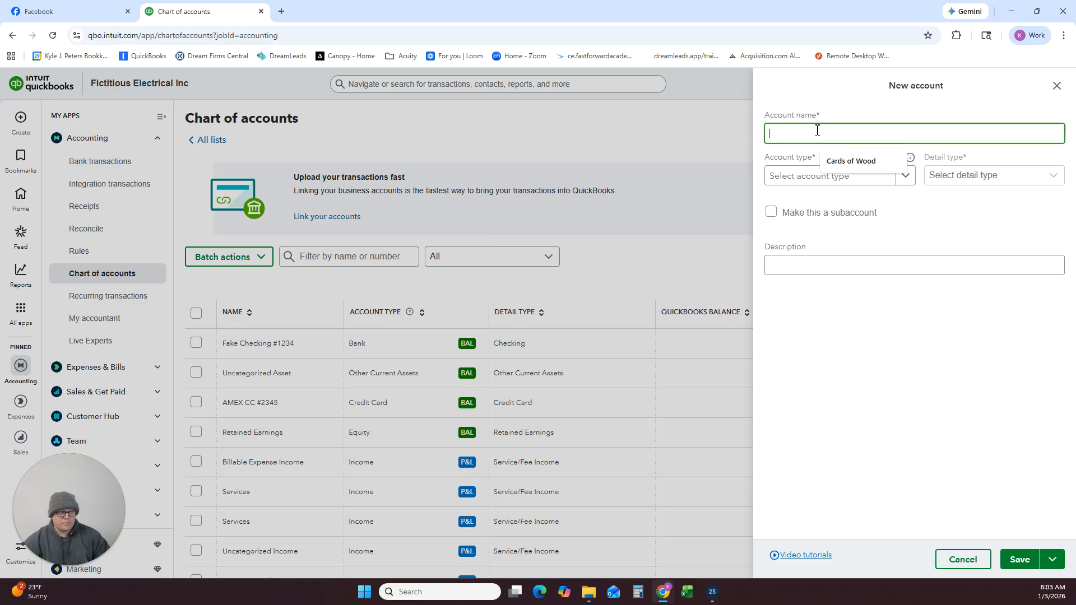
type("Bank Ser")
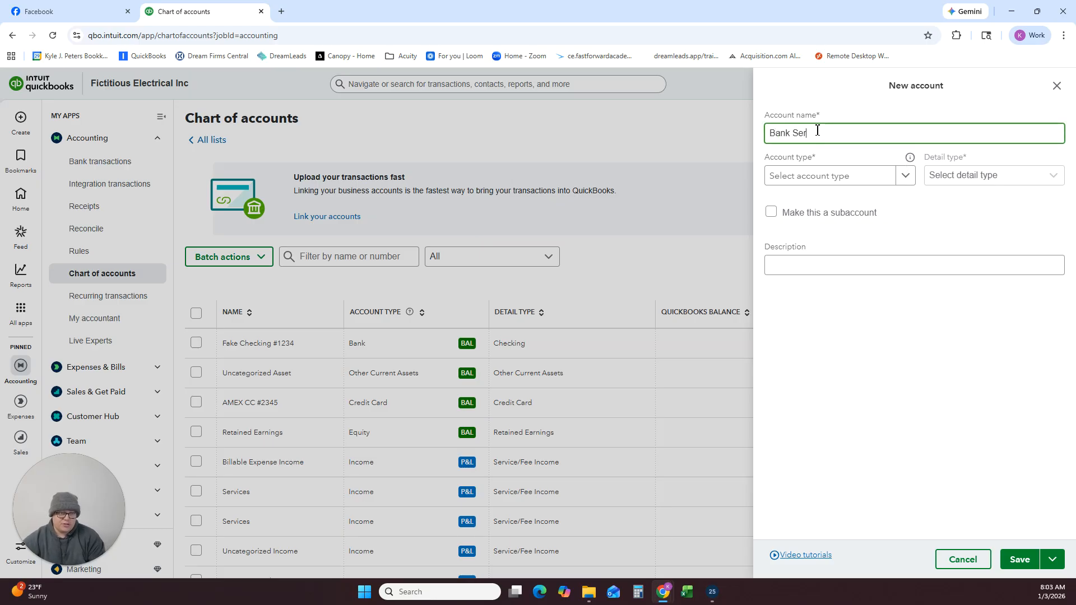
type("vice Char")
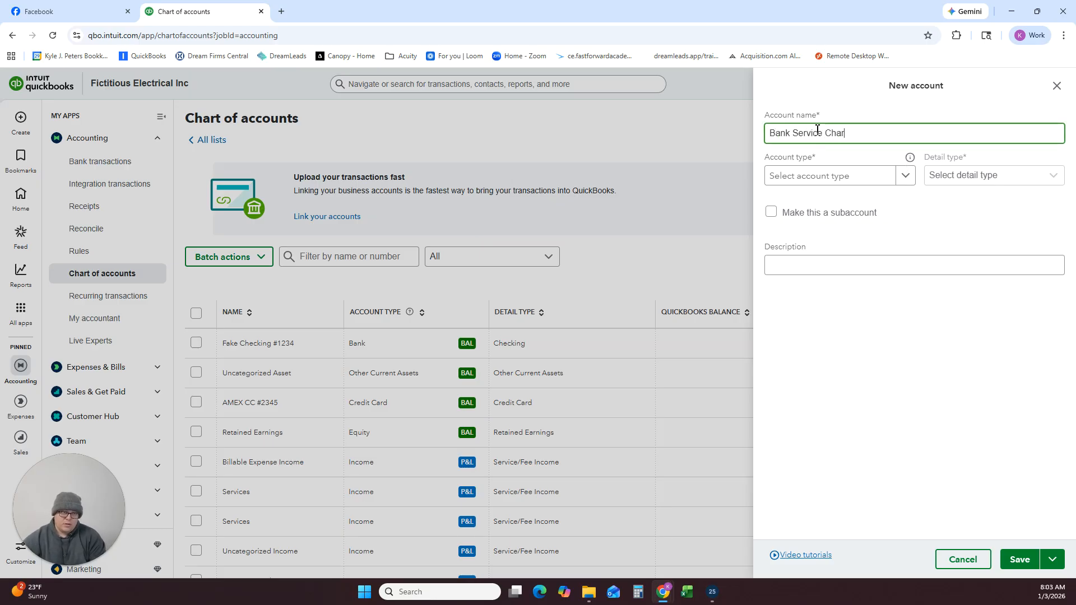
type("ges")
Classify Bank Service Charges as Expenses with detail type Bank Charges, and save it.
left_click(877, 176)
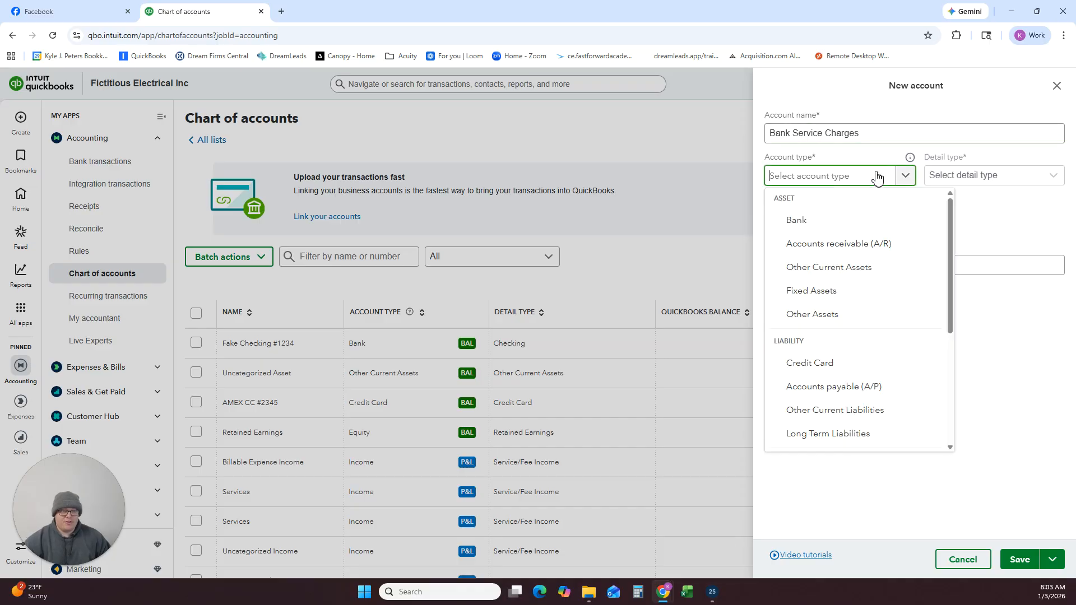
scroll(846, 275, "down", 1)
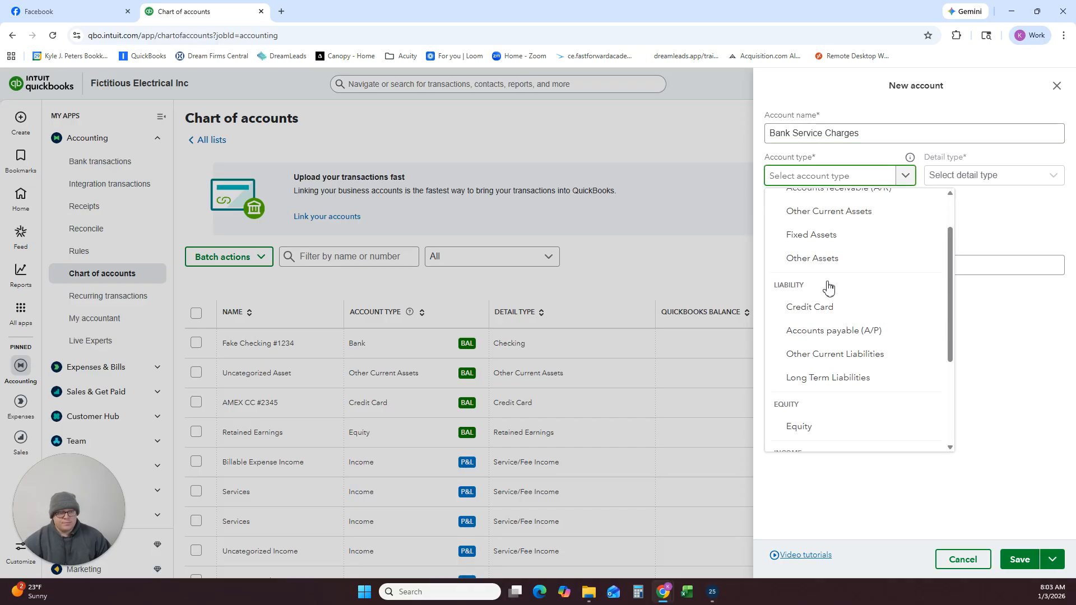
scroll(825, 285, "down", 1)
scroll(818, 303, "down", 1)
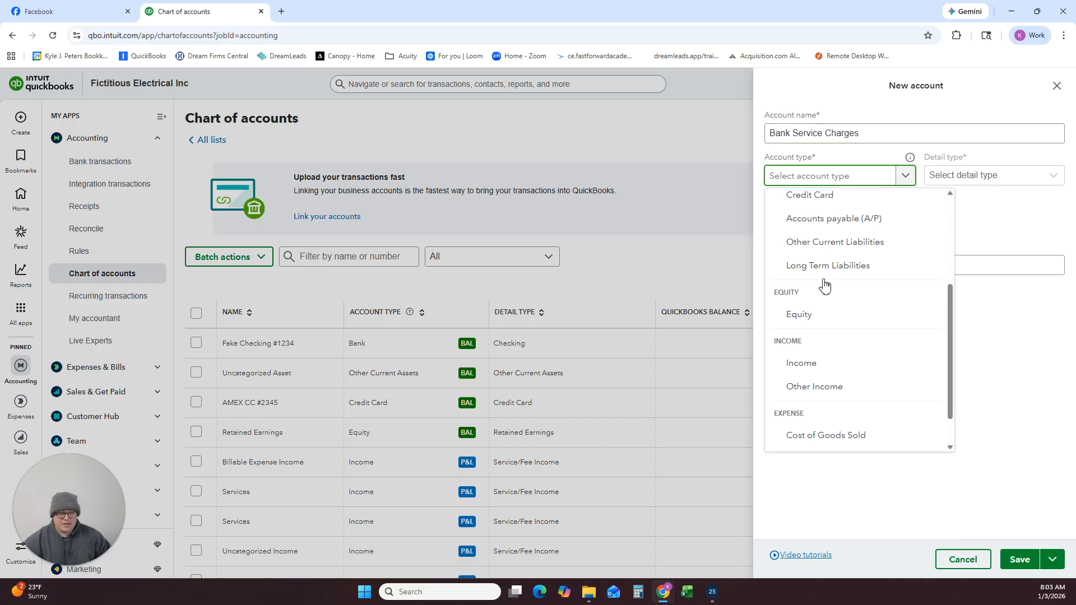
scroll(815, 318, "down", 1)
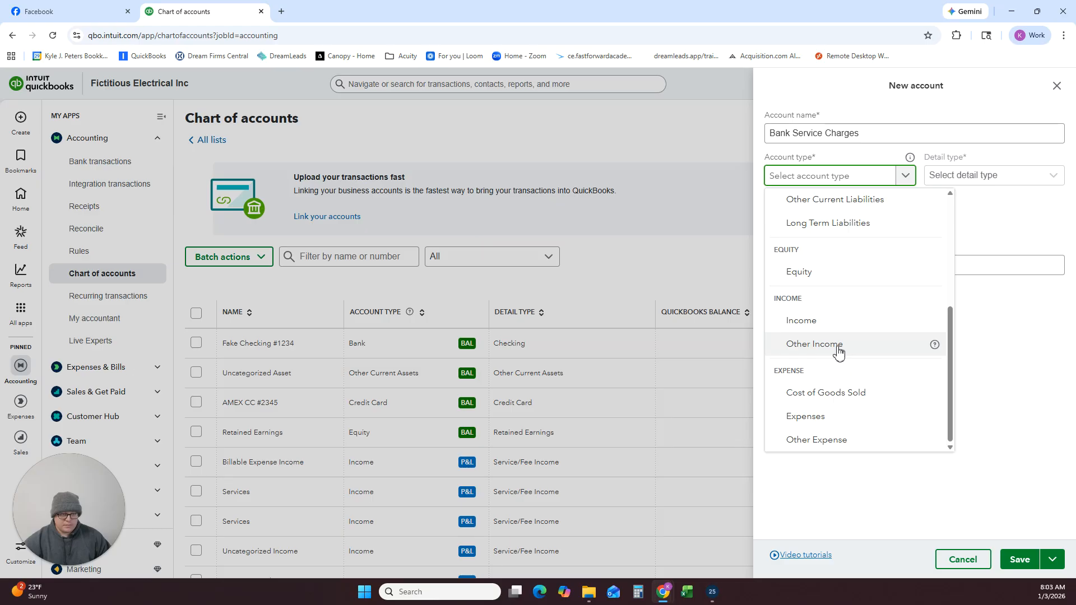
left_click(814, 418)
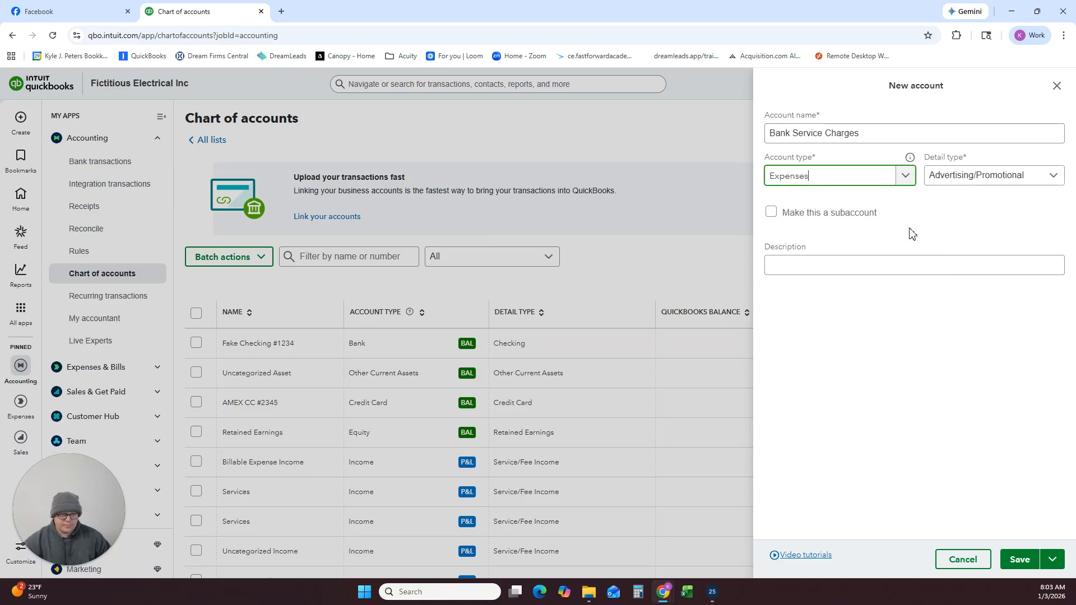
left_click(952, 179)
left_click(961, 267)
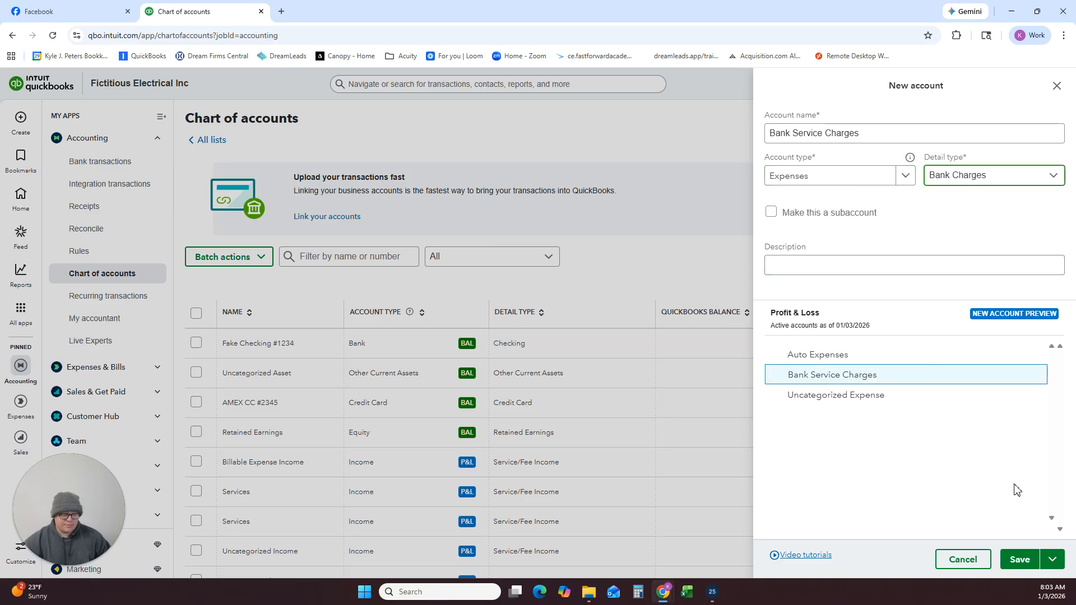
left_click(1019, 560)
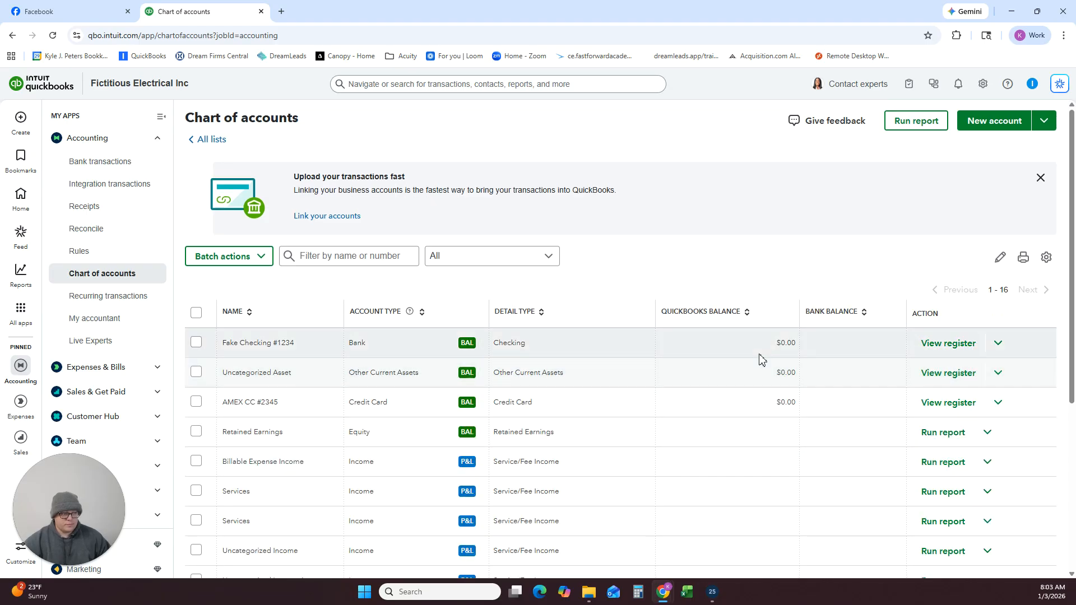
Start another new account and name it Dues & Subscriptions.
left_click(969, 120)
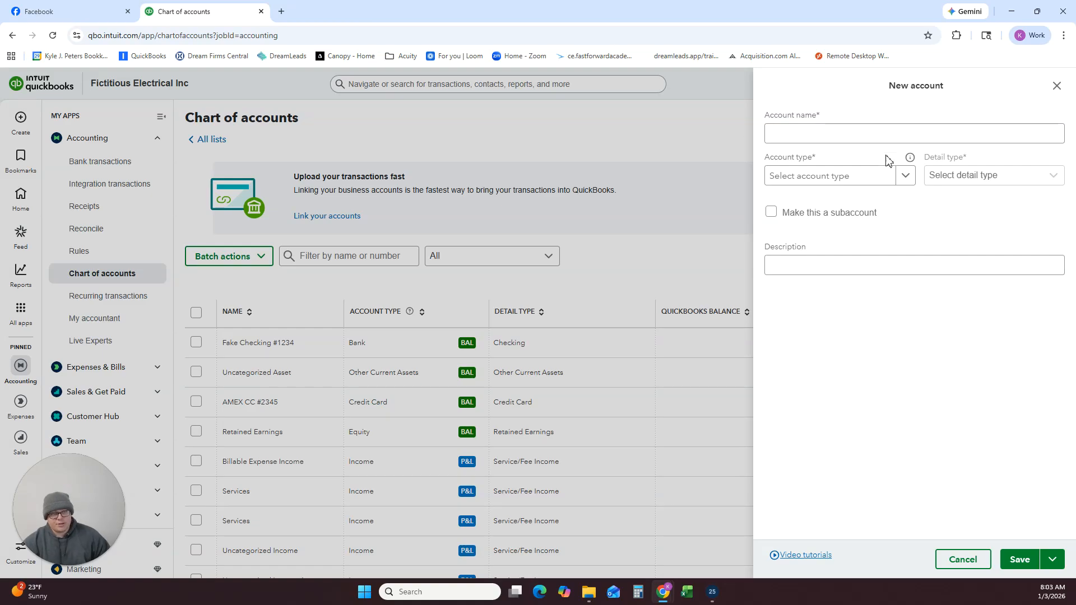
left_click(898, 140)
type("Deus")
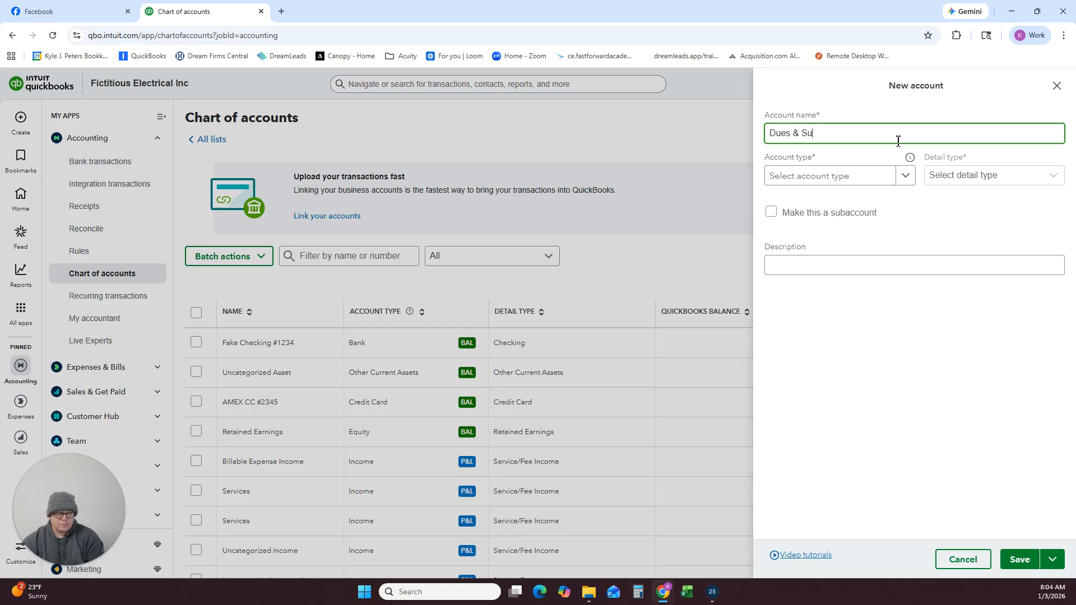
type("& Subscripti")
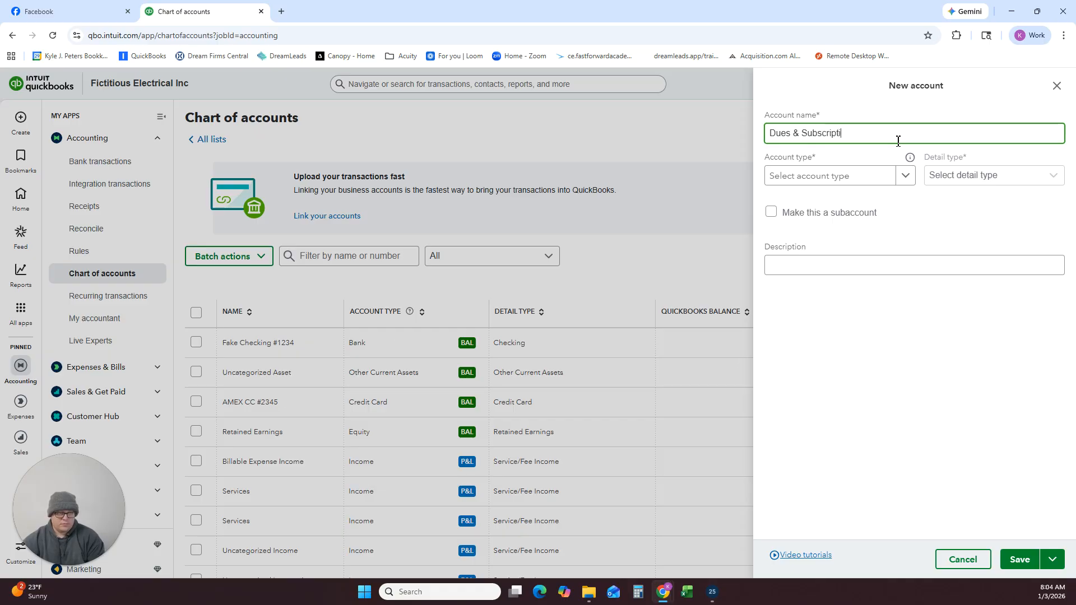
type("ons")
Set the account type of Dues & Subscriptions to Expenses.
left_click(900, 175)
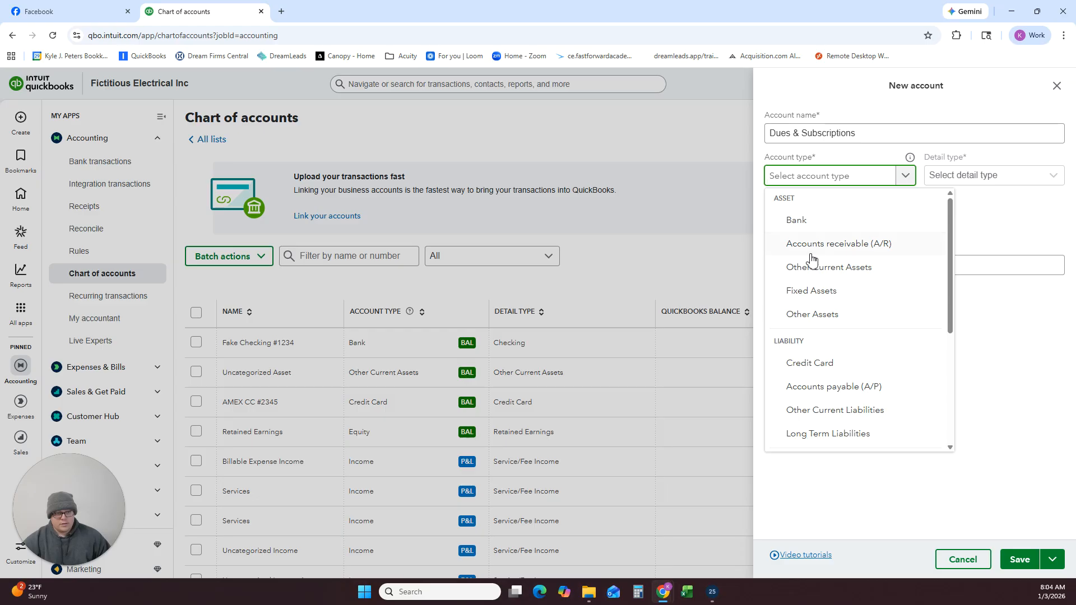
scroll(819, 269, "down", 4)
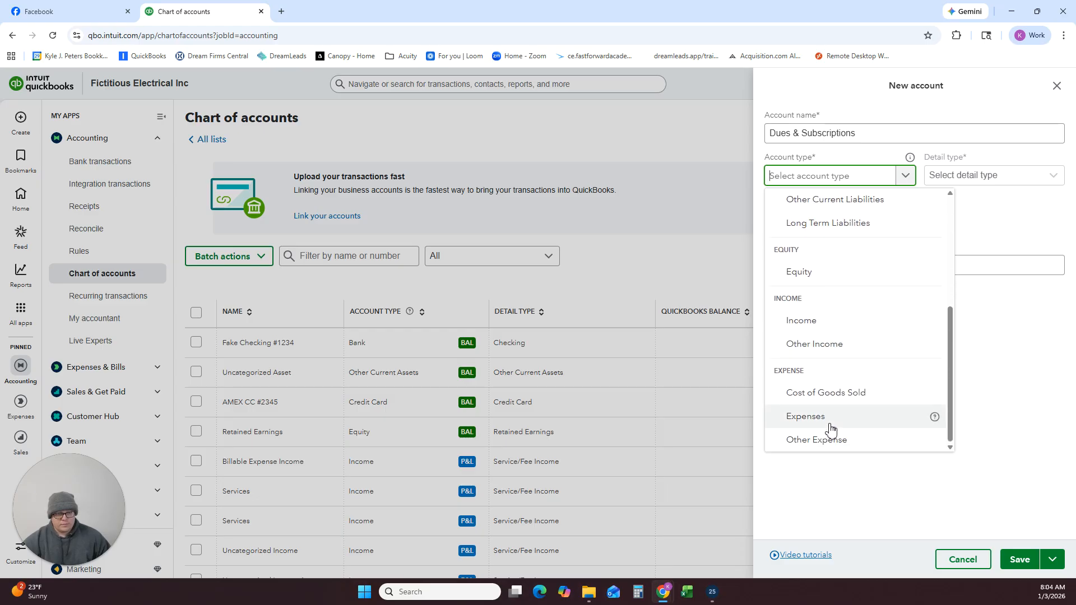
left_click(831, 427)
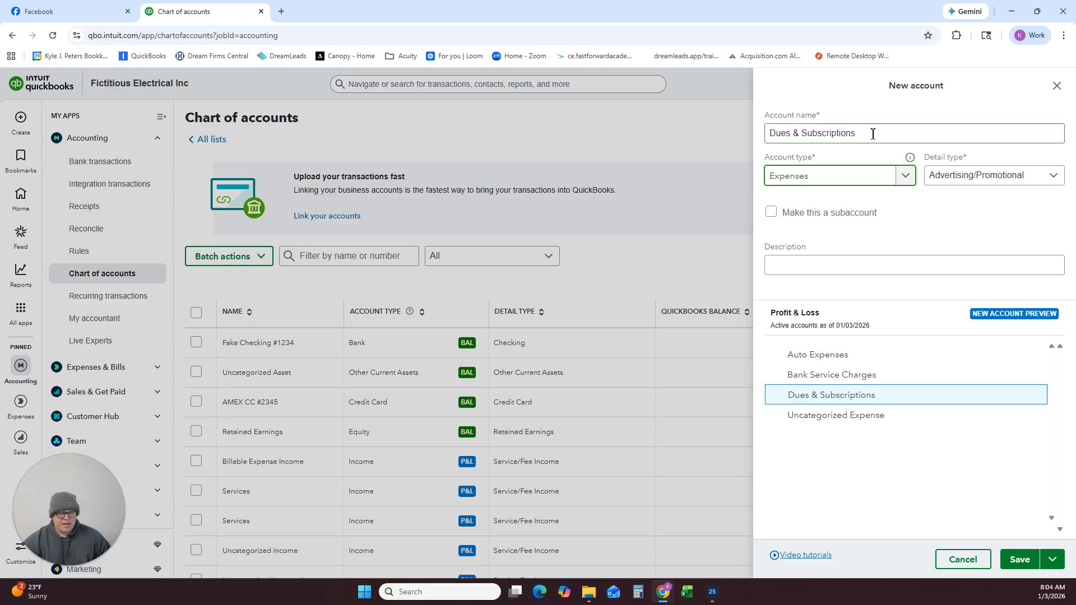
left_click_drag(872, 134, 746, 153)
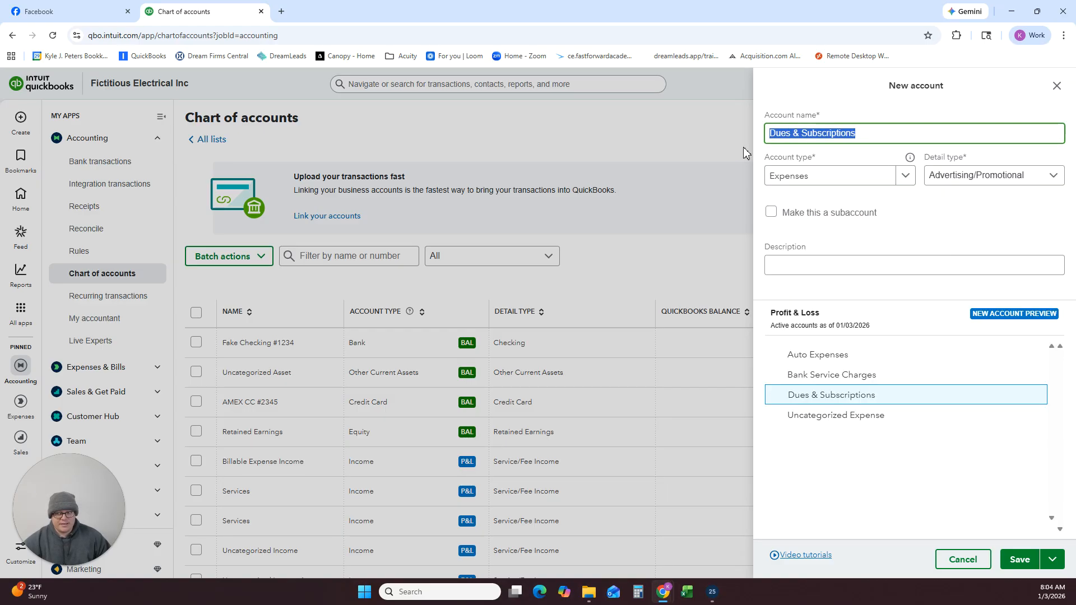
left_click(893, 177)
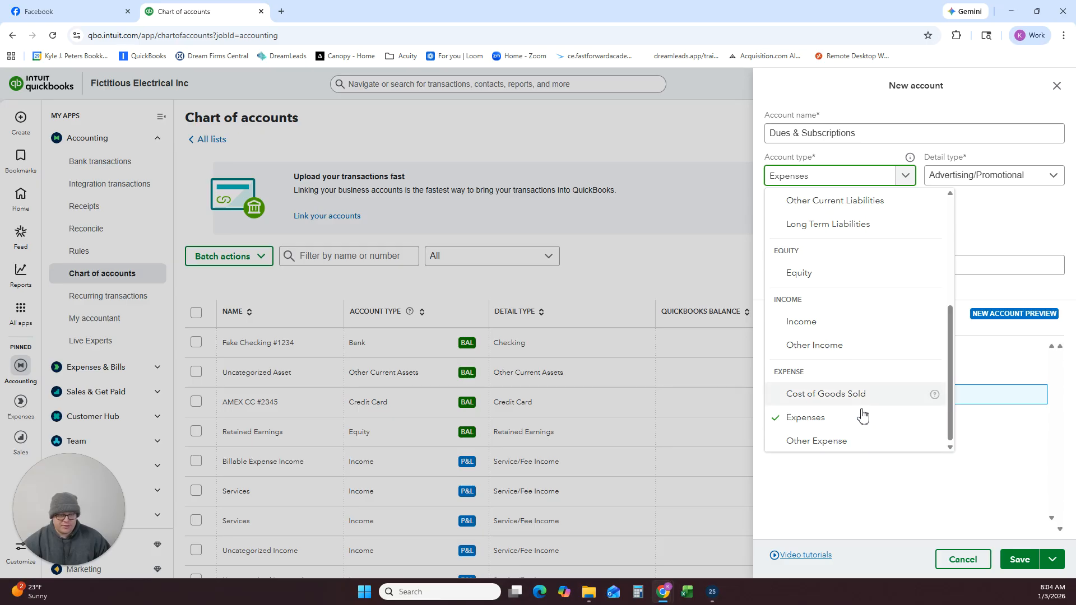
left_click(996, 238)
Set the detail type of the Dues & Subscriptions account to Dues & subscriptions and save it.
left_click(969, 175)
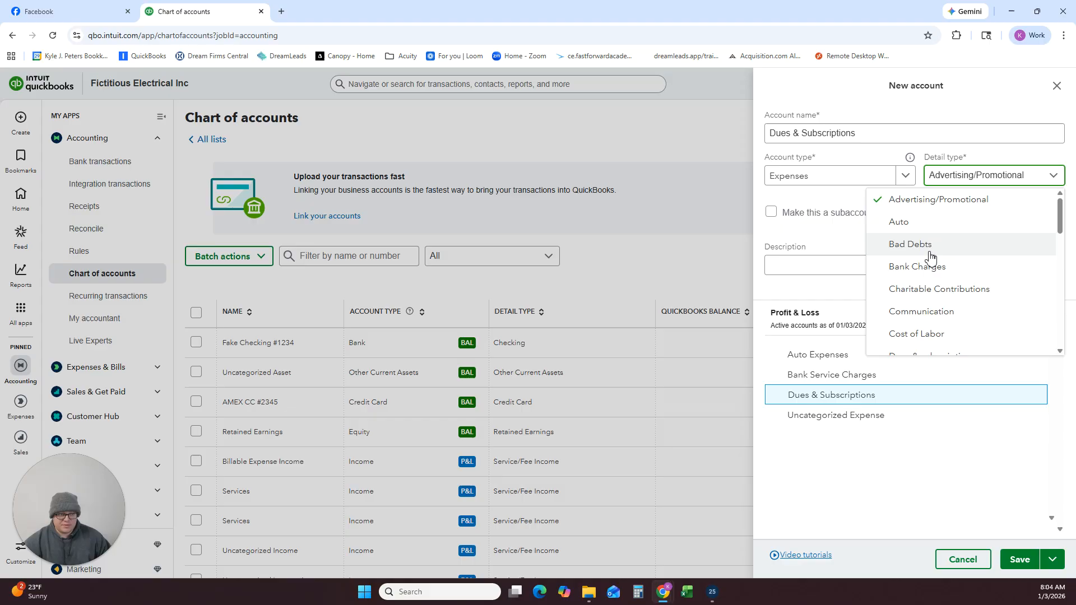
scroll(939, 283, "down", 1)
left_click(936, 302)
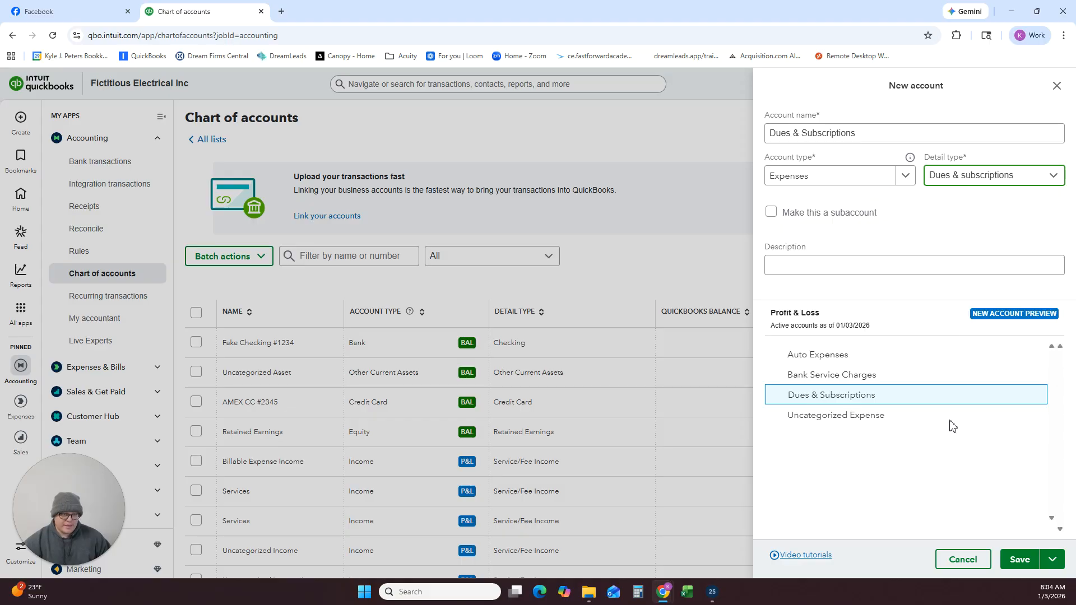
left_click(1026, 561)
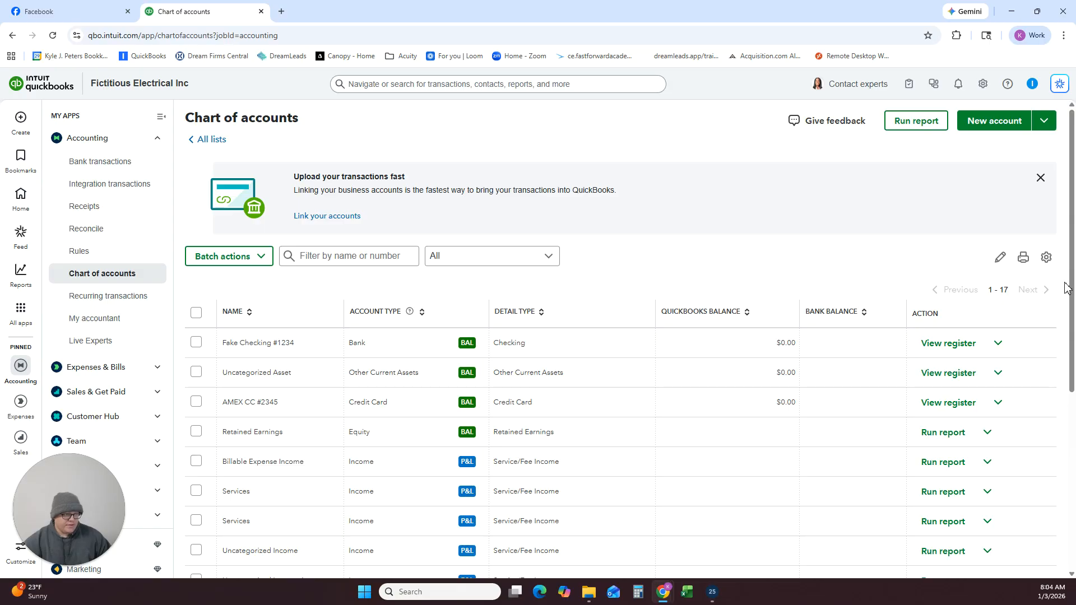
Start a new account, name it Insurance Expenses, and try to save it.
left_click(994, 123)
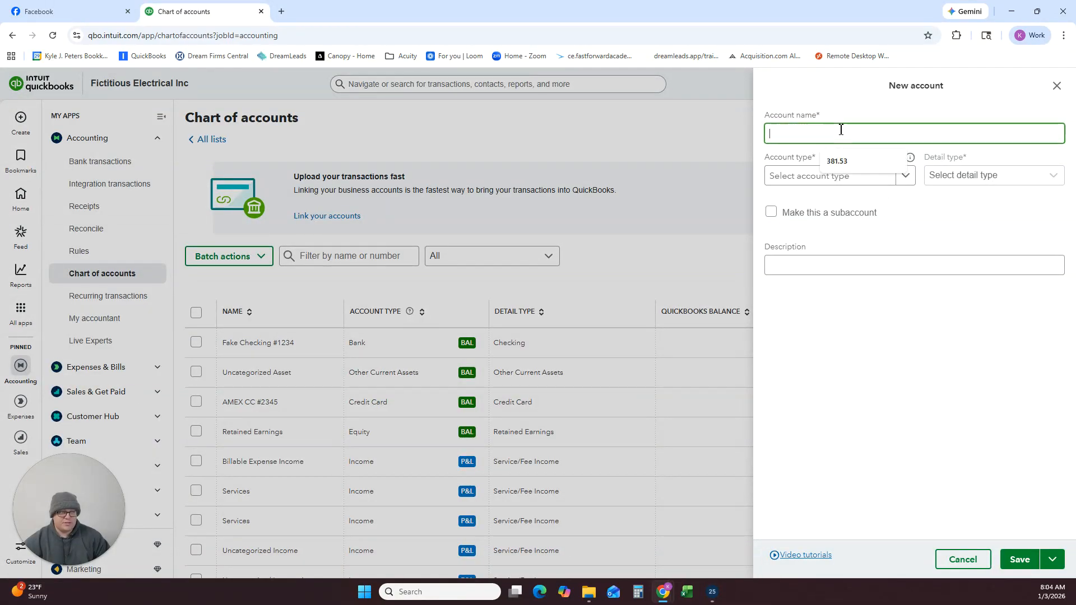
type("Insura")
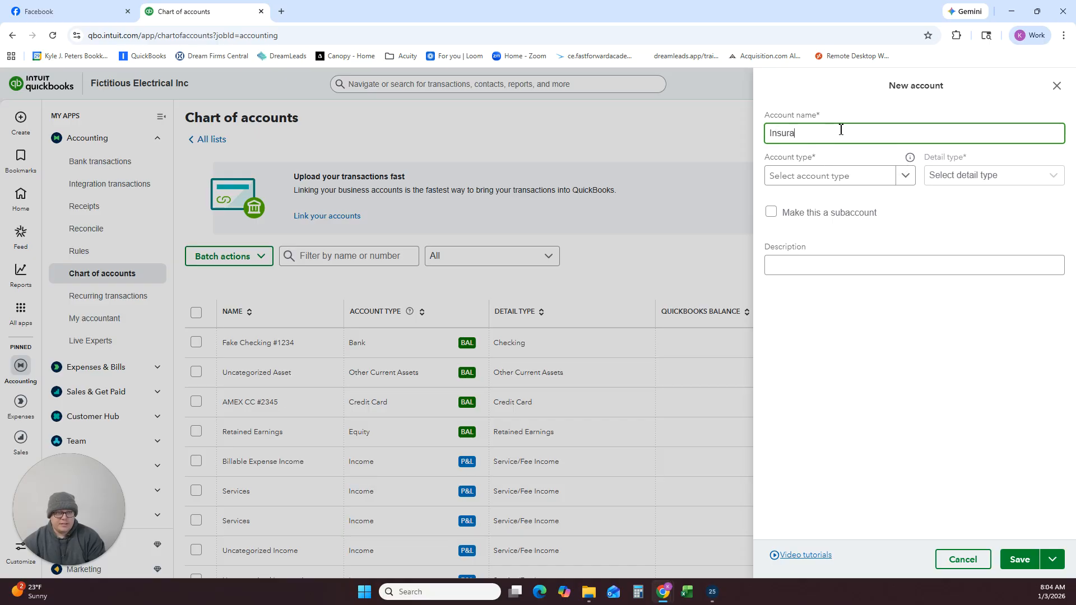
type("nce Expe")
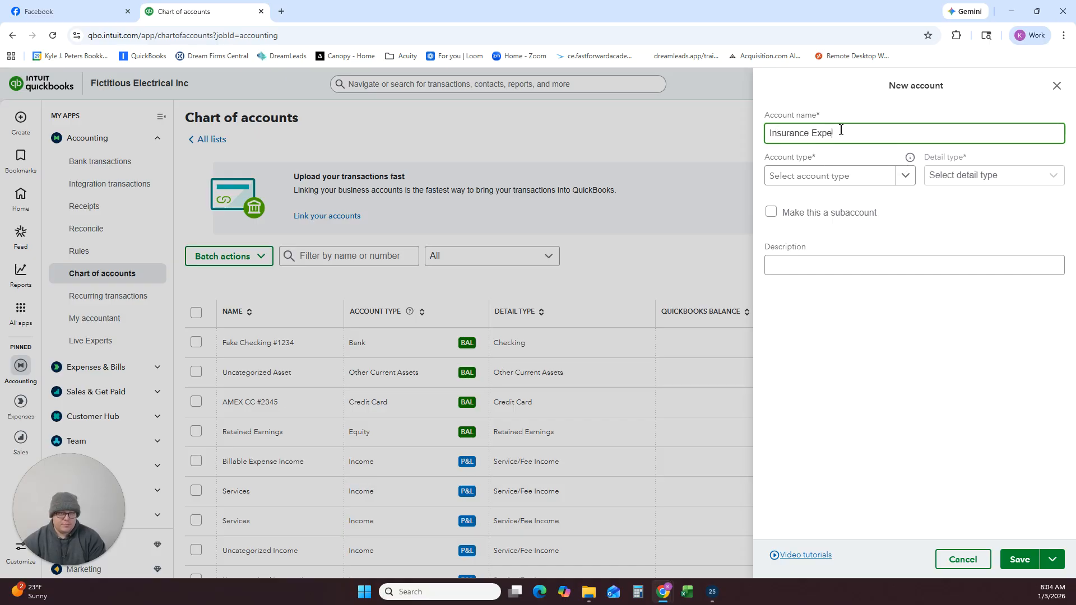
type("nses")
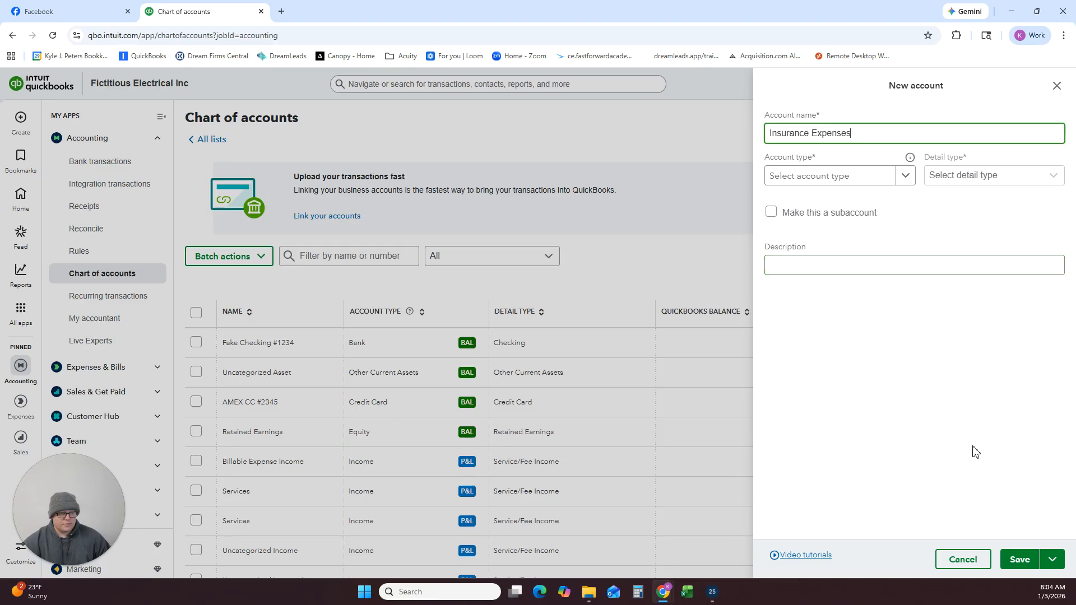
left_click(1020, 559)
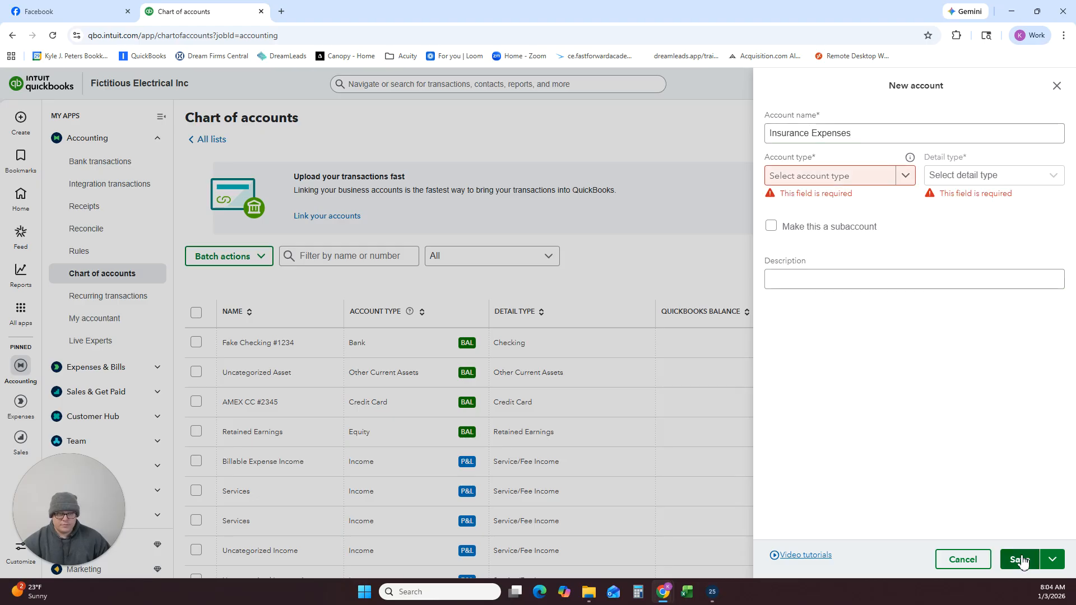
Classify Insurance Expenses as Expenses with detail type Insurance, and save the account.
left_click(835, 176)
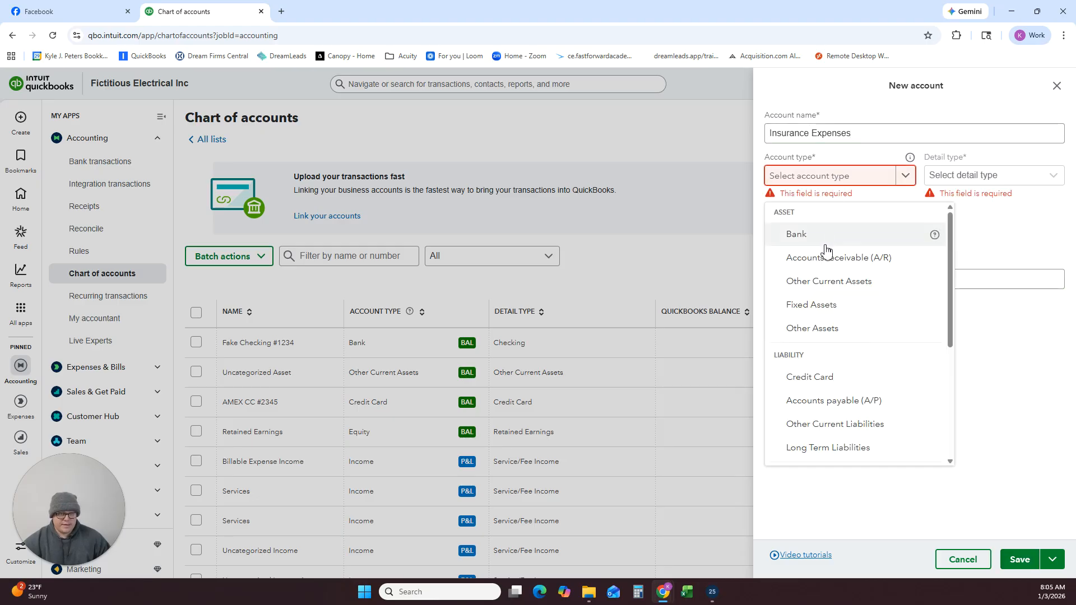
scroll(830, 336, "down", 2)
scroll(810, 440, "down", 2)
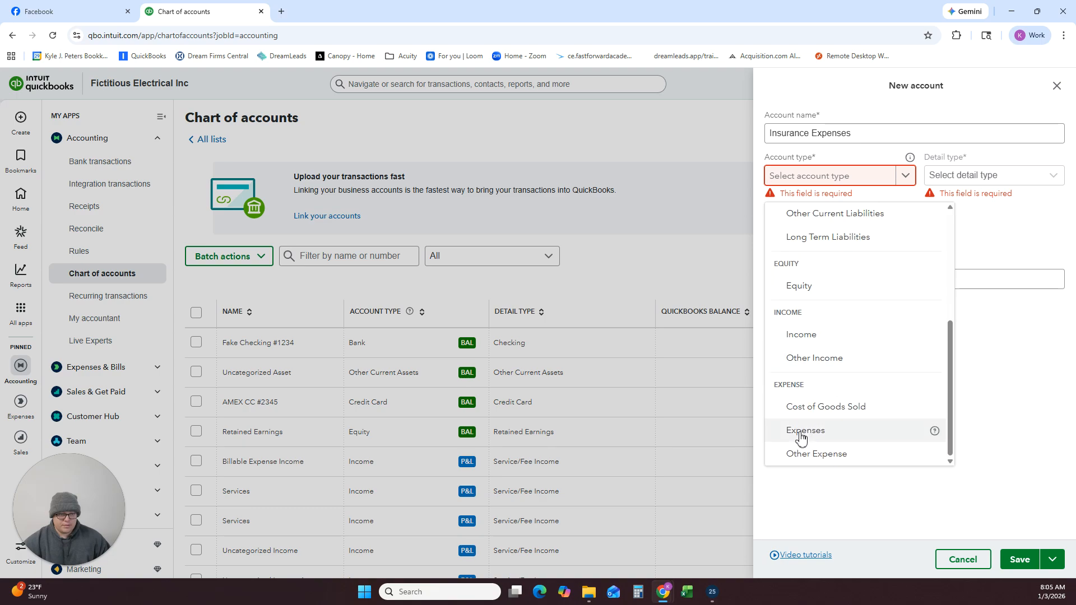
left_click(801, 436)
left_click(959, 176)
scroll(953, 269, "down", 3)
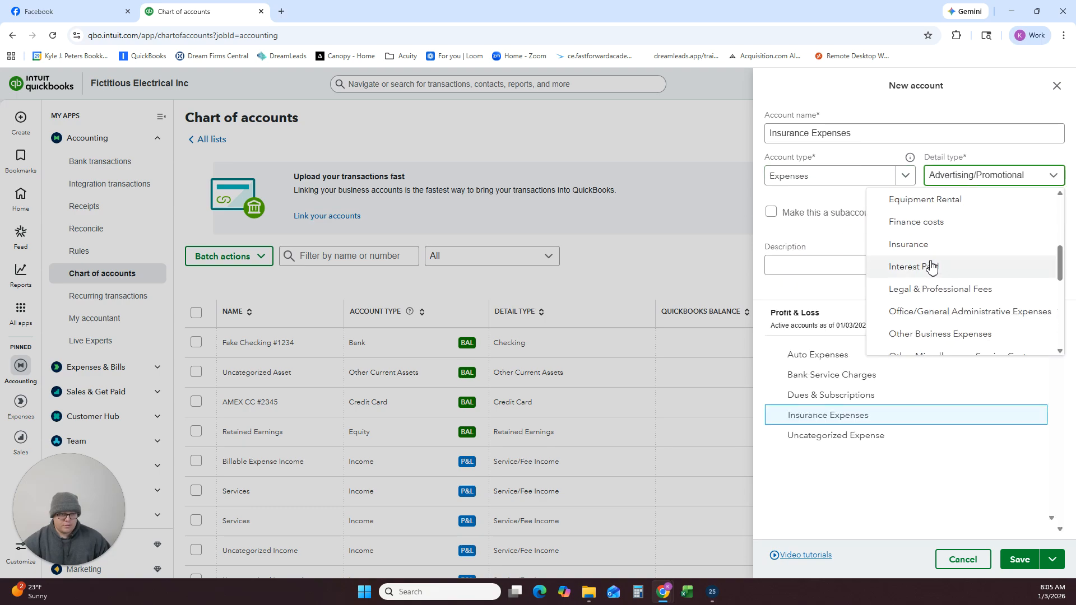
left_click(920, 244)
left_click(1019, 559)
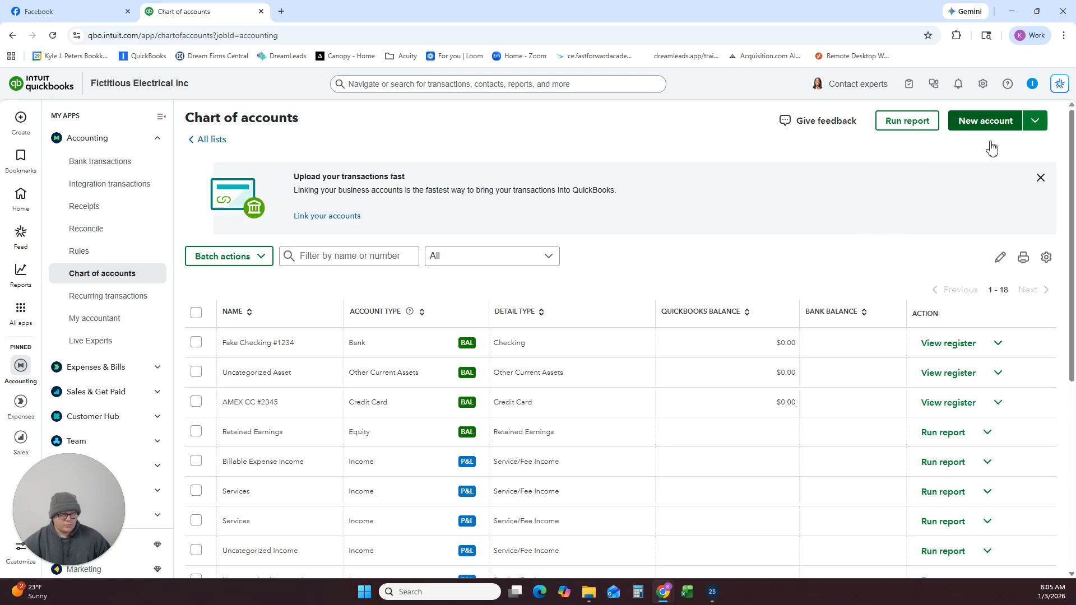
Start another new account and name it Professional Fees.
left_click(991, 124)
left_click(865, 131)
type("Profes")
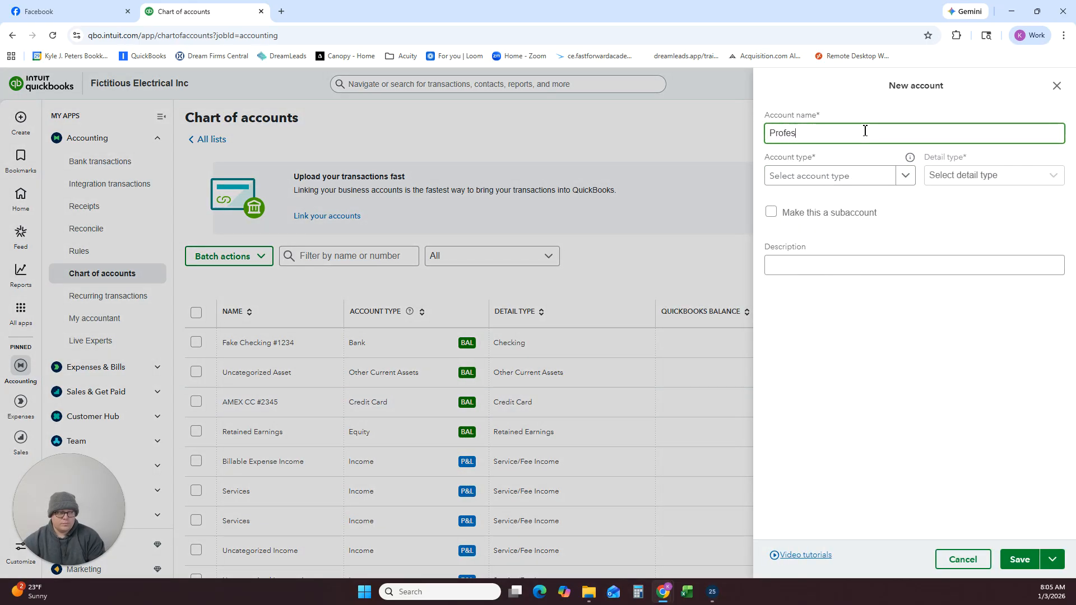
type("sional Fess")
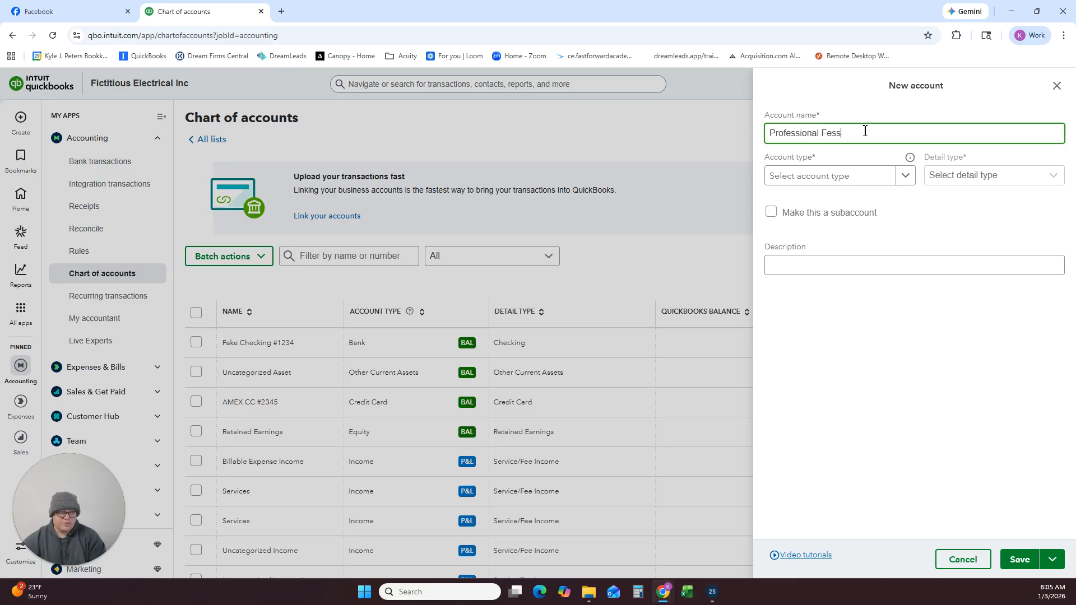
key("BackSpace")
key("BackSpace")
type("es")
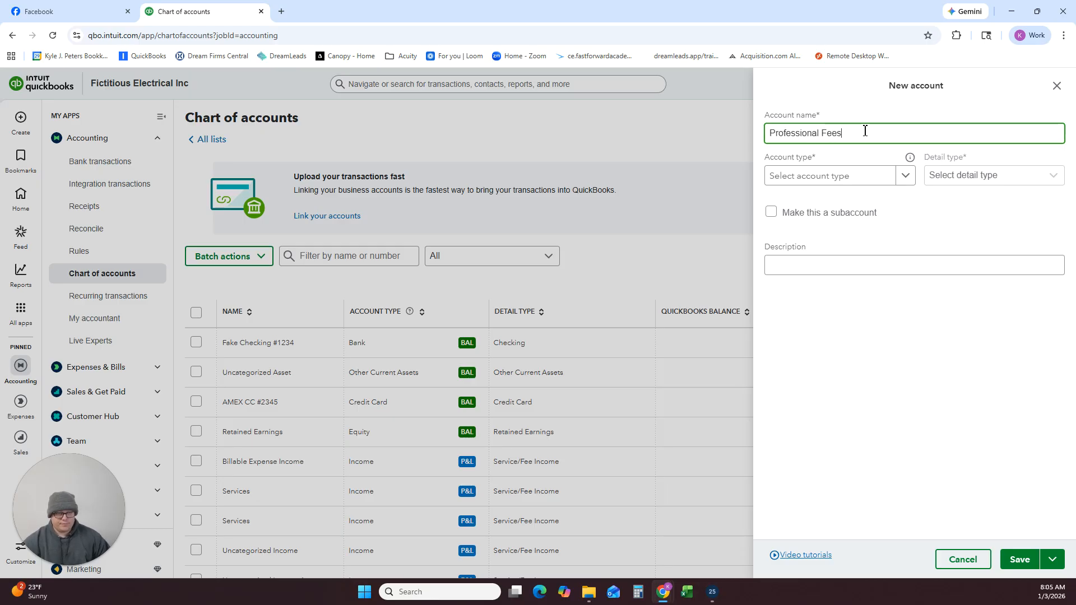
Classify Professional Fees as Expenses with detail type Legal & Professional Fees, and save the account.
left_click(867, 174)
scroll(843, 283, "down", 5)
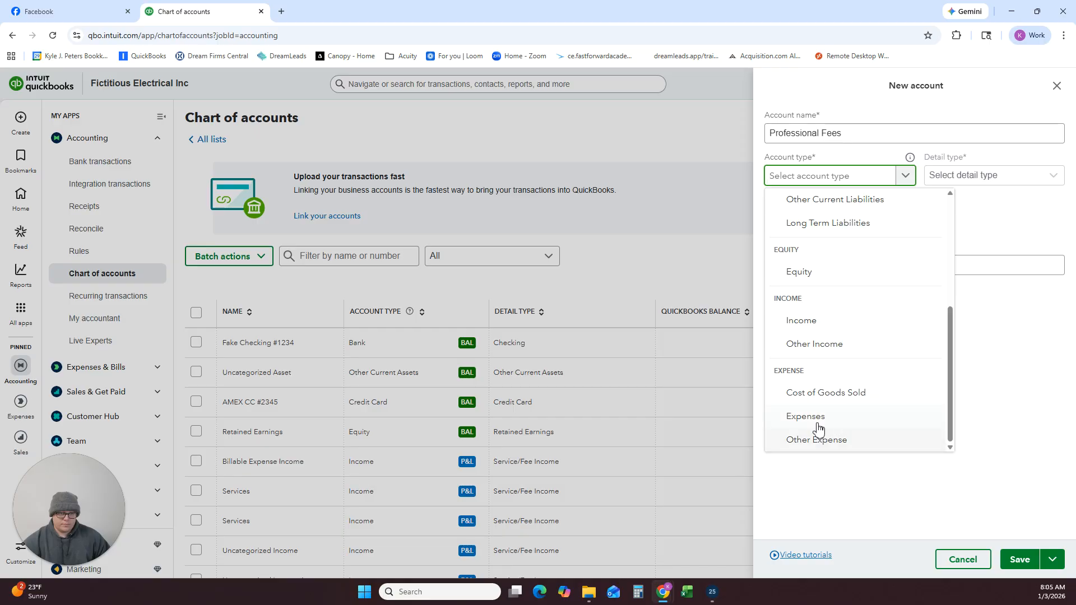
left_click(817, 418)
left_click(960, 177)
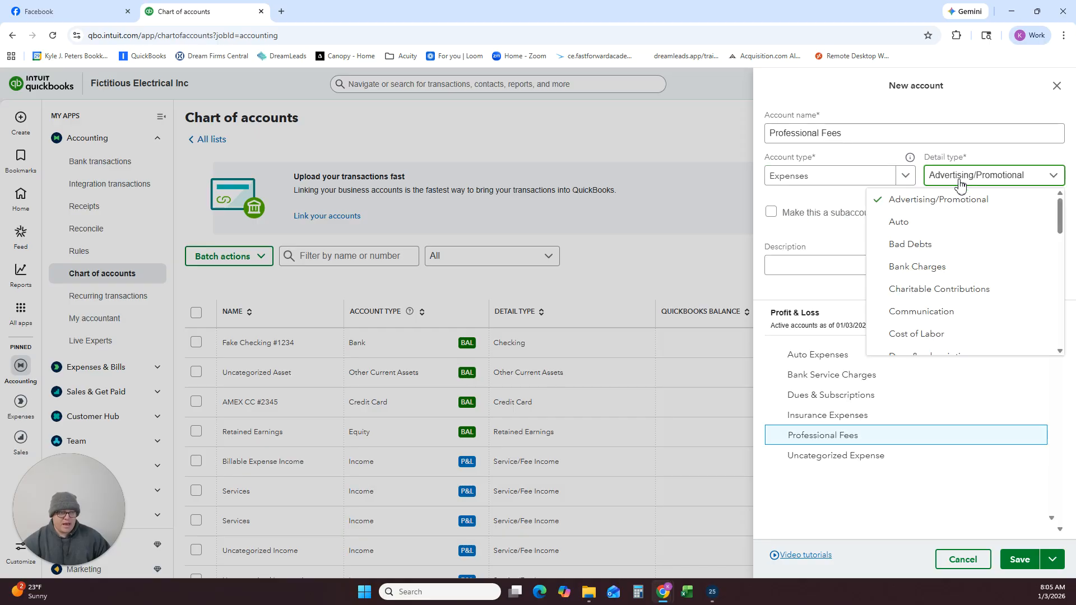
scroll(944, 283, "down", 5)
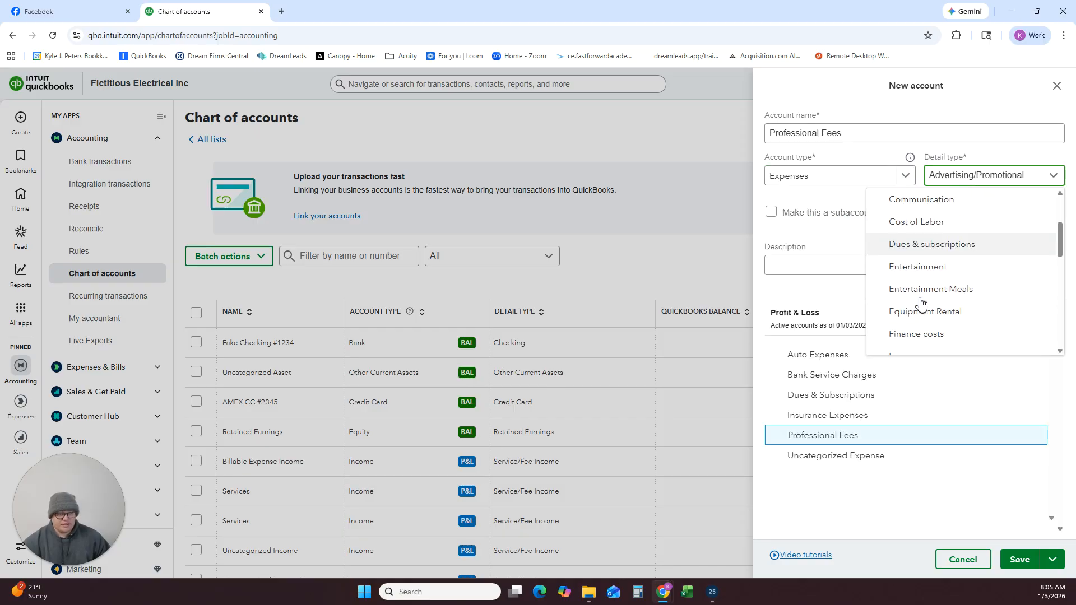
scroll(921, 304, "down", 5)
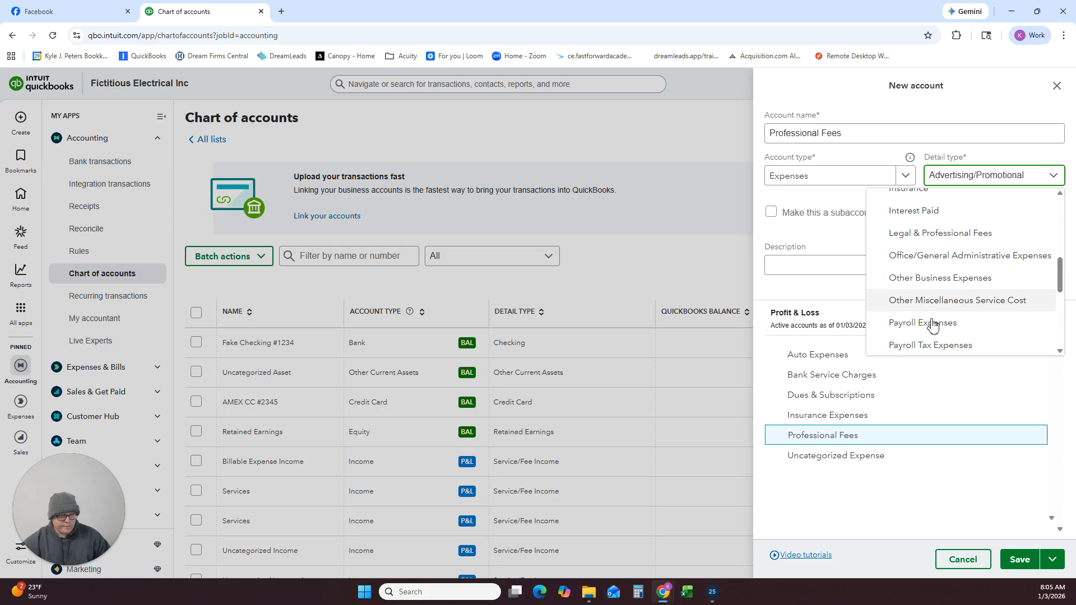
left_click(953, 233)
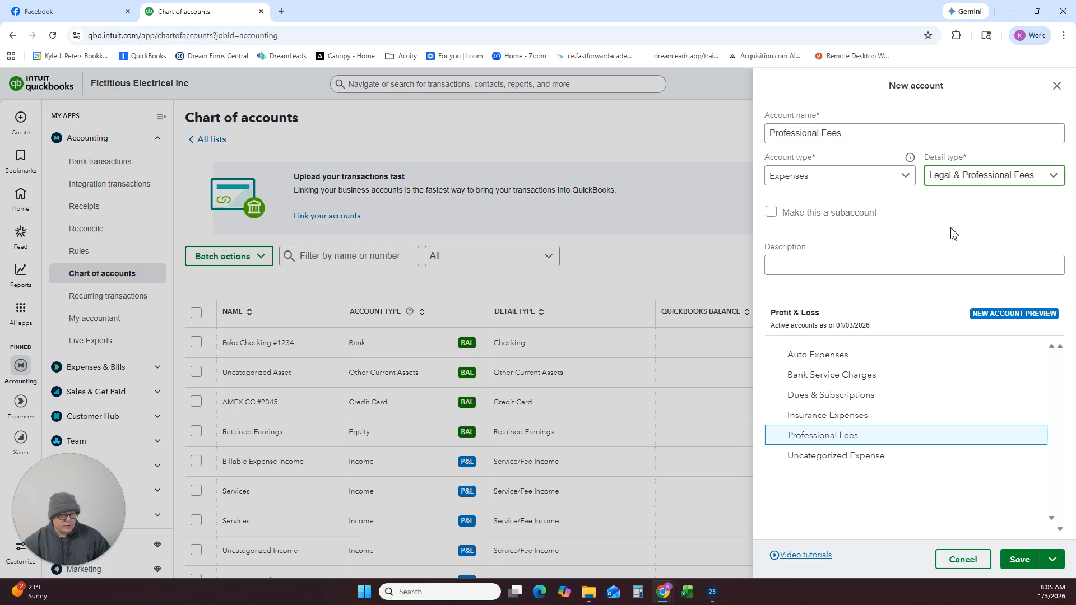
left_click(1022, 558)
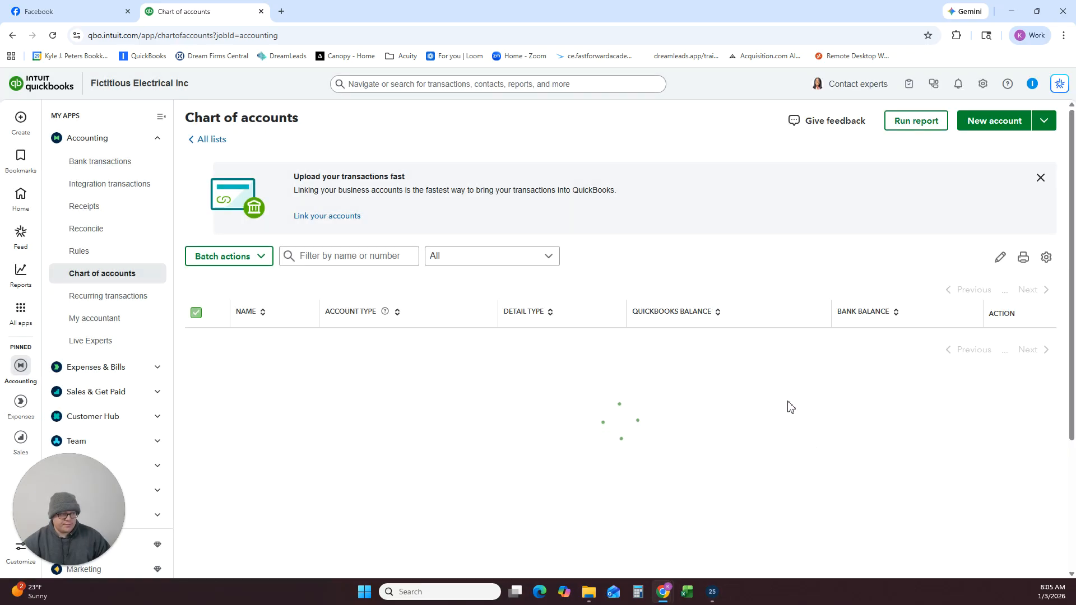
Start a new account named Meals & Entertainment and set its account type to Expenses.
left_click(997, 122)
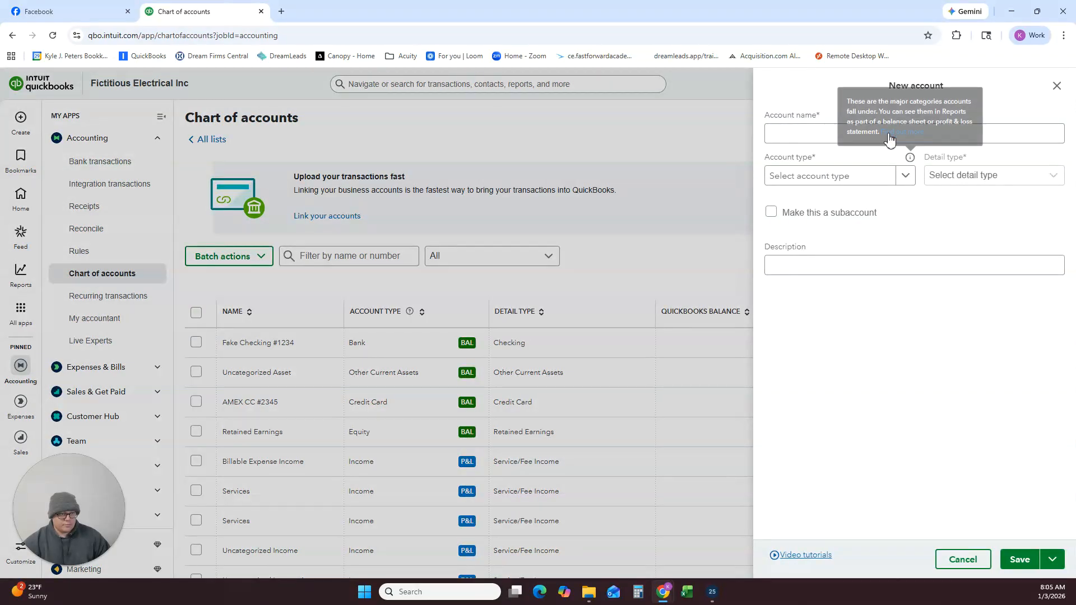
left_click(818, 132)
type("Meals & Entertainment")
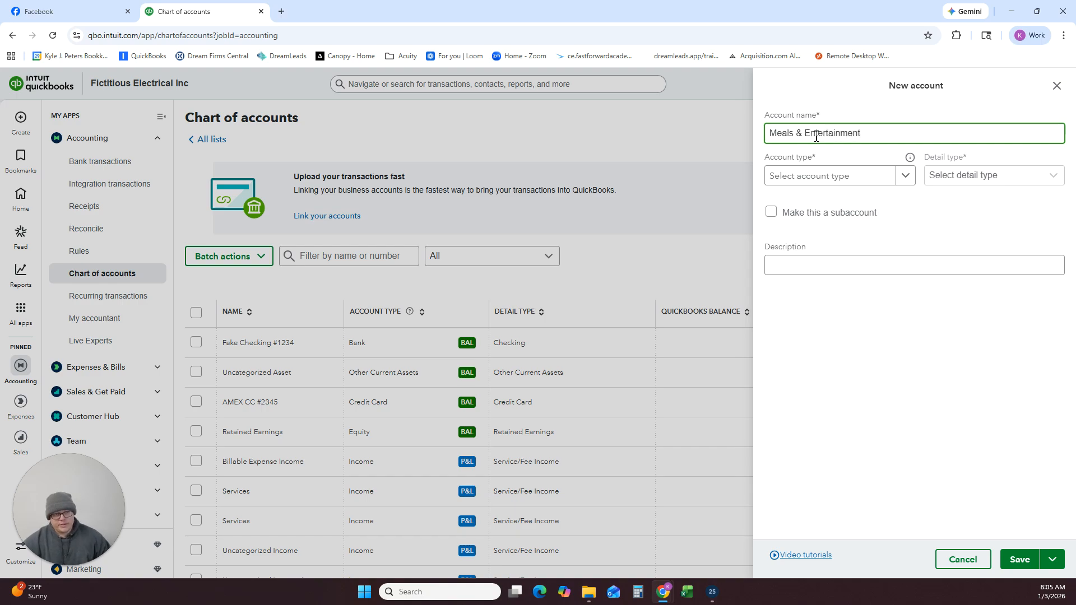
left_click(905, 178)
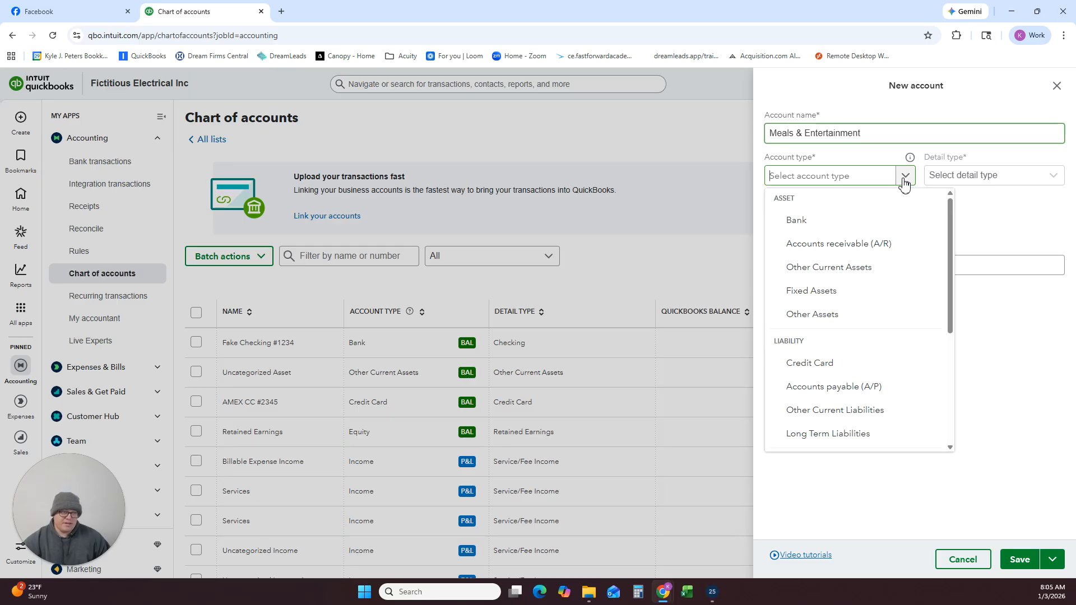
scroll(866, 278, "down", 5)
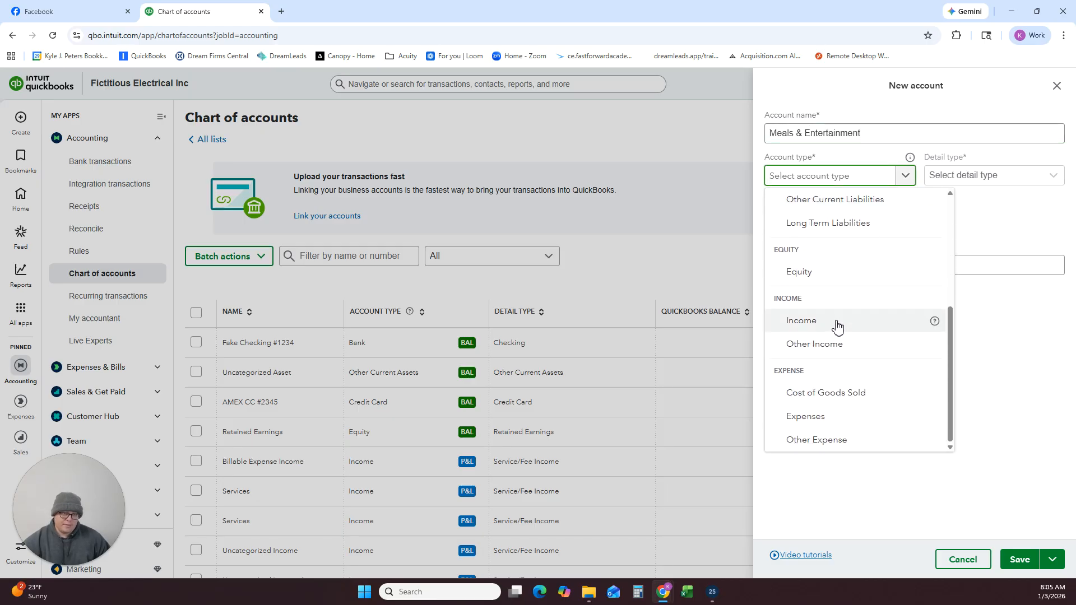
left_click(834, 418)
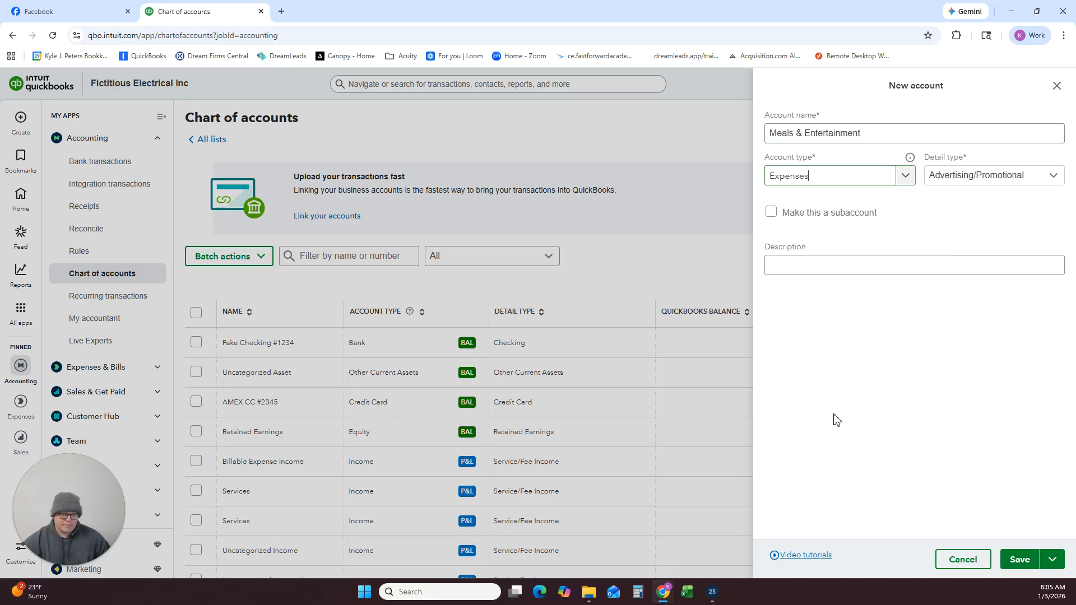
Set the detail type of the Meals & Entertainment account to Entertainment and save it.
triple_click(883, 135)
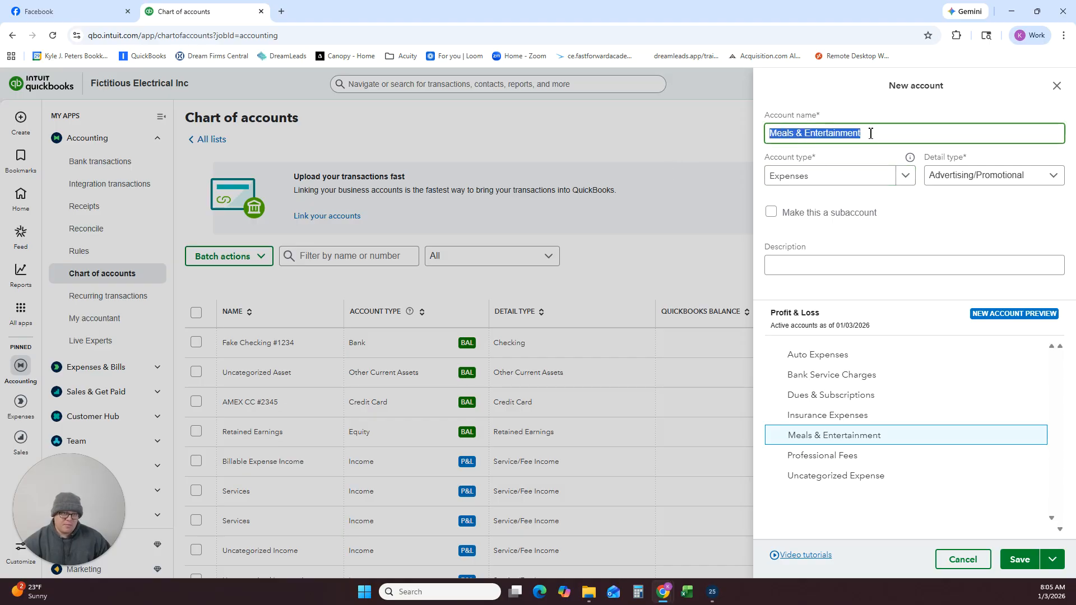
left_click_drag(844, 134, 893, 144)
left_click(964, 185)
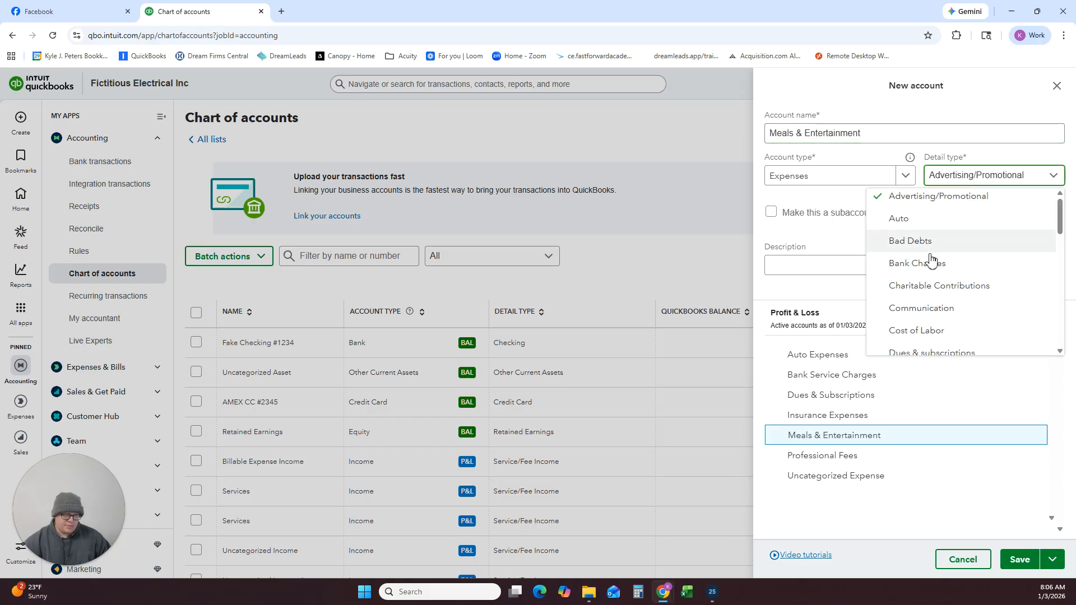
scroll(930, 261, "down", 2)
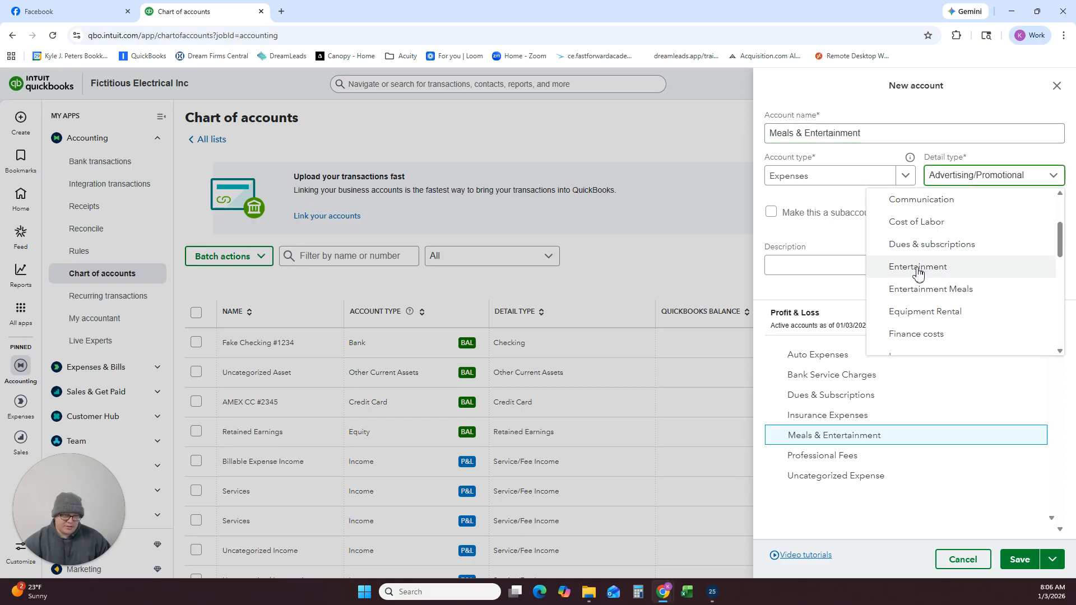
left_click(917, 270)
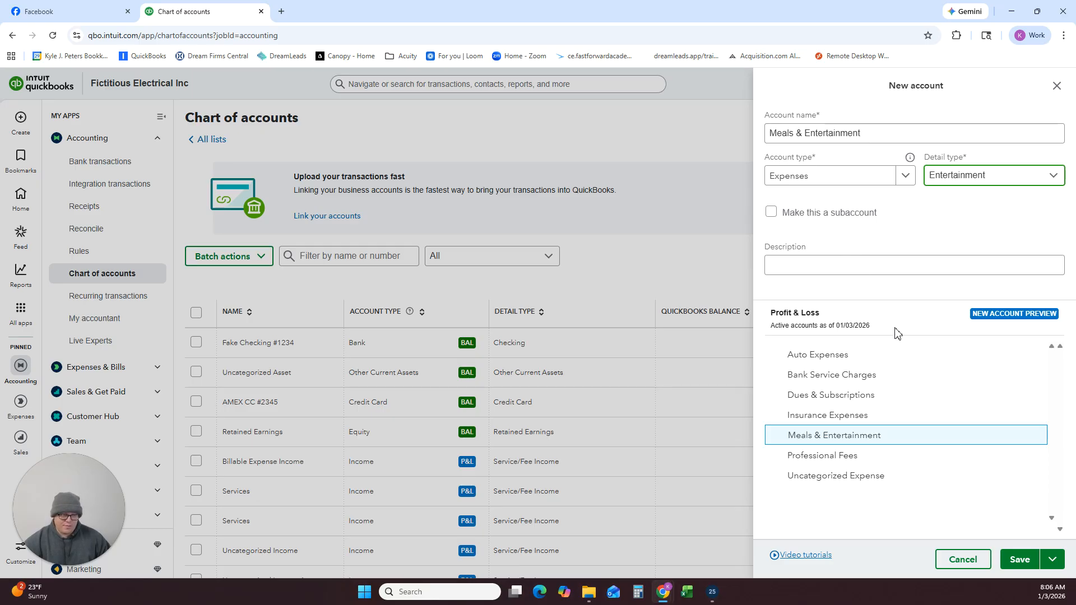
left_click(1018, 560)
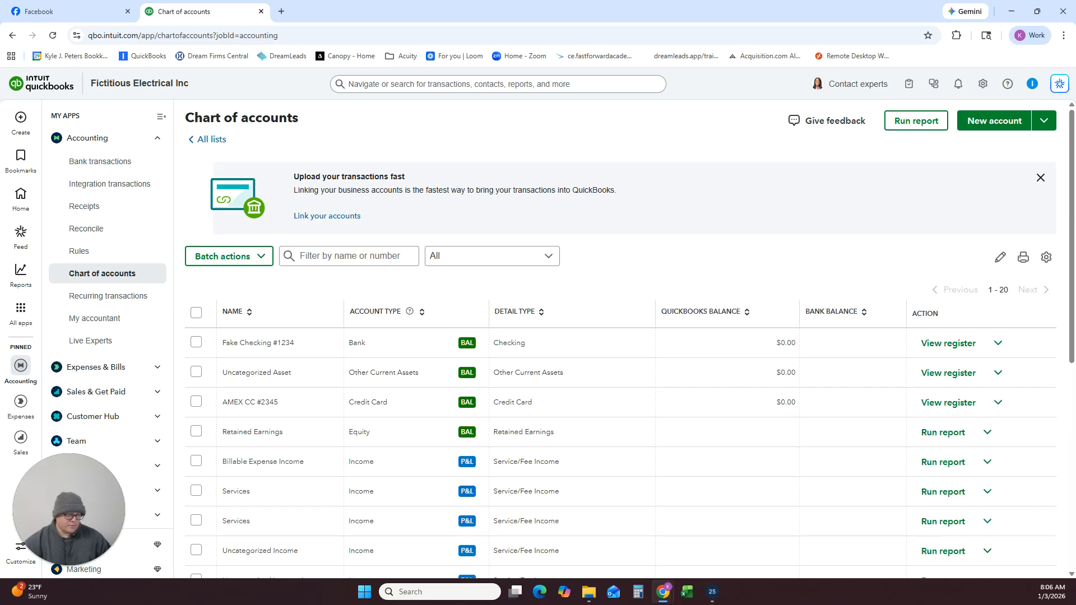
Start another new account and name it Office Expenses.
left_click(992, 121)
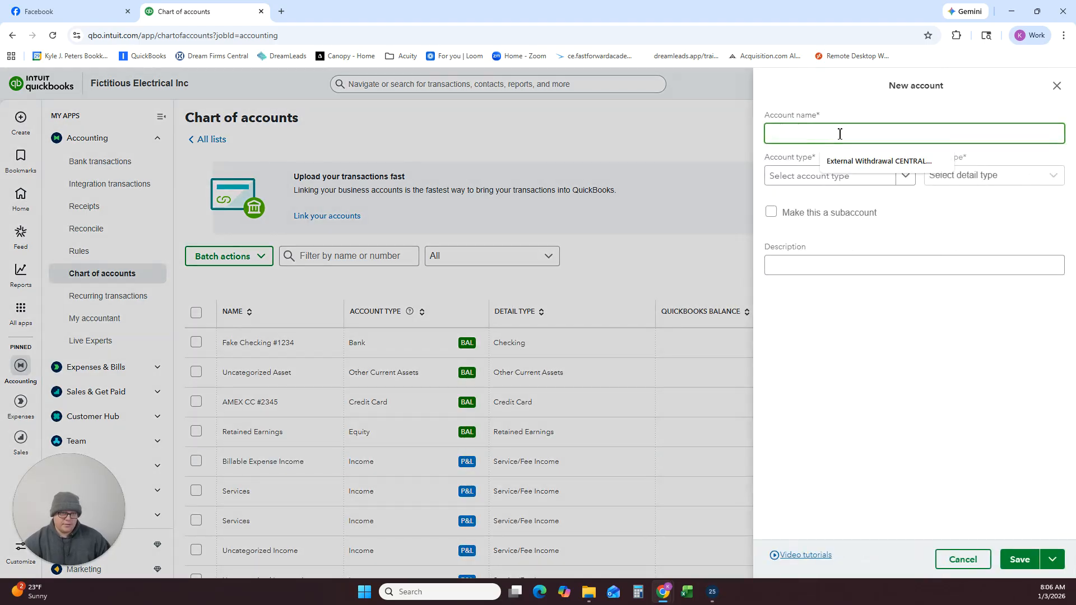
type("Office E")
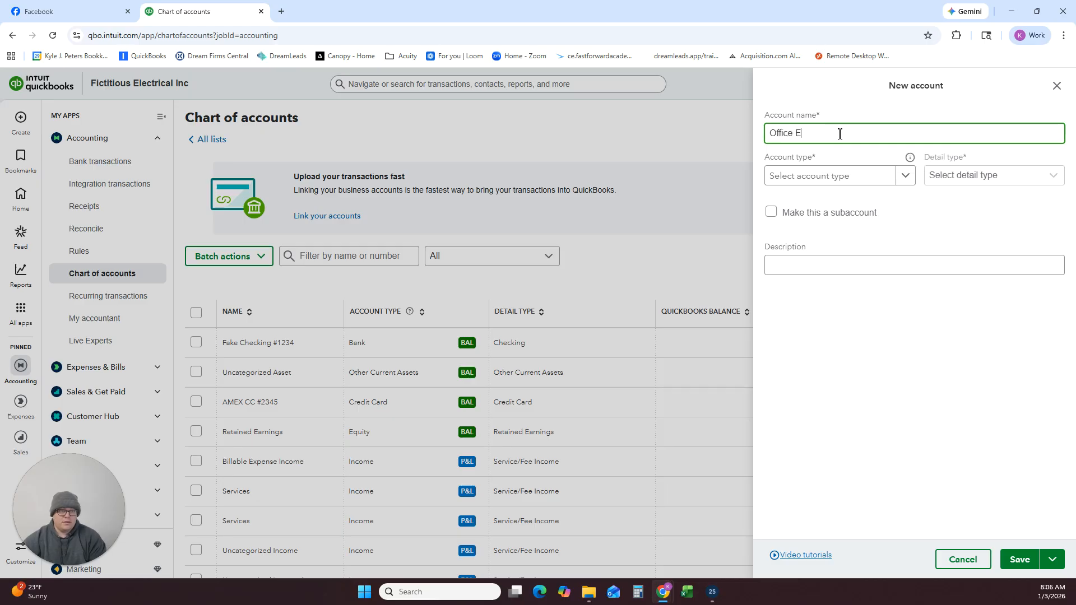
type("xpenses")
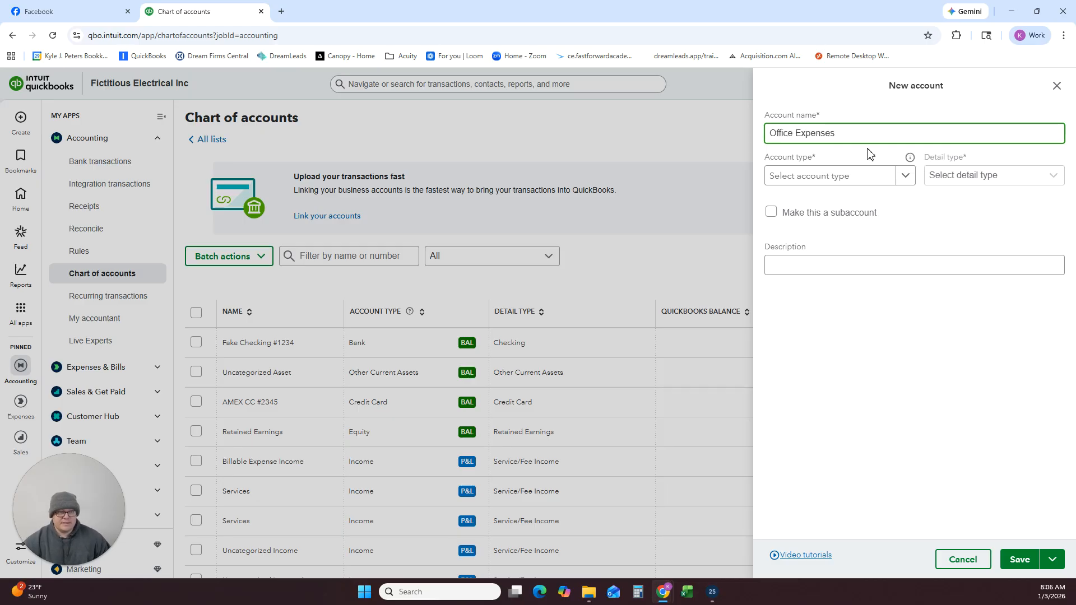
Classify Office Expenses as Expenses with detail type Office/General Administrative Expenses, and save the account.
left_click(871, 175)
scroll(869, 269, "down", 4)
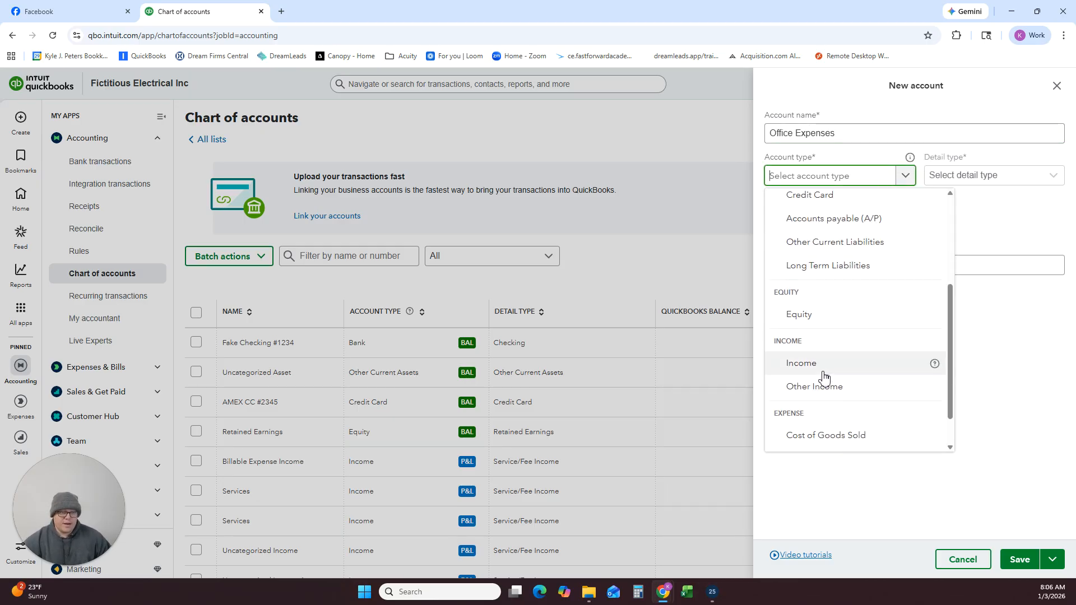
left_click(823, 418)
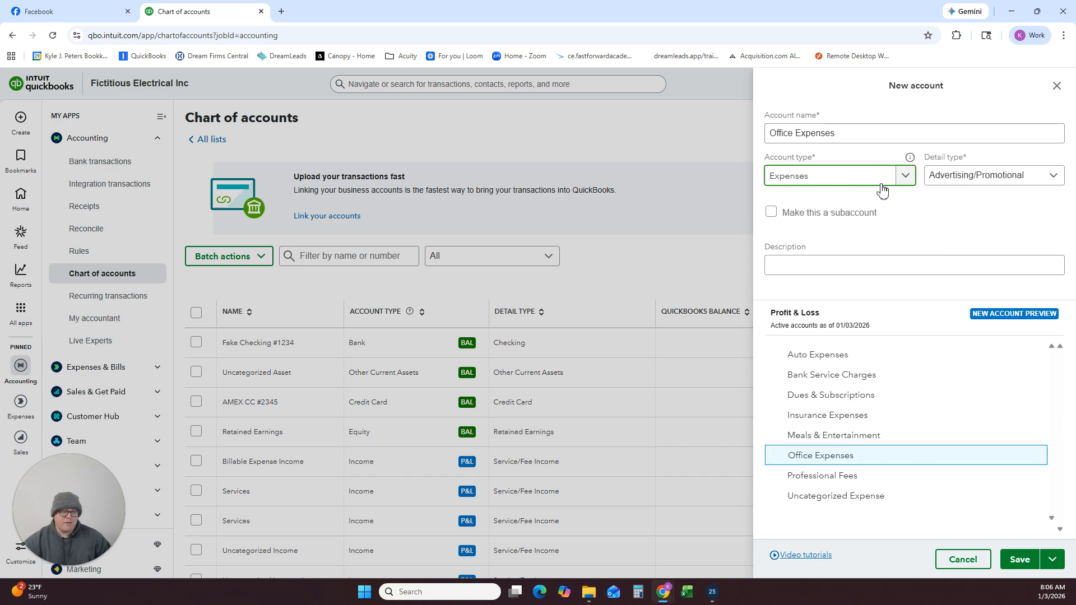
left_click(959, 178)
scroll(967, 235, "down", 5)
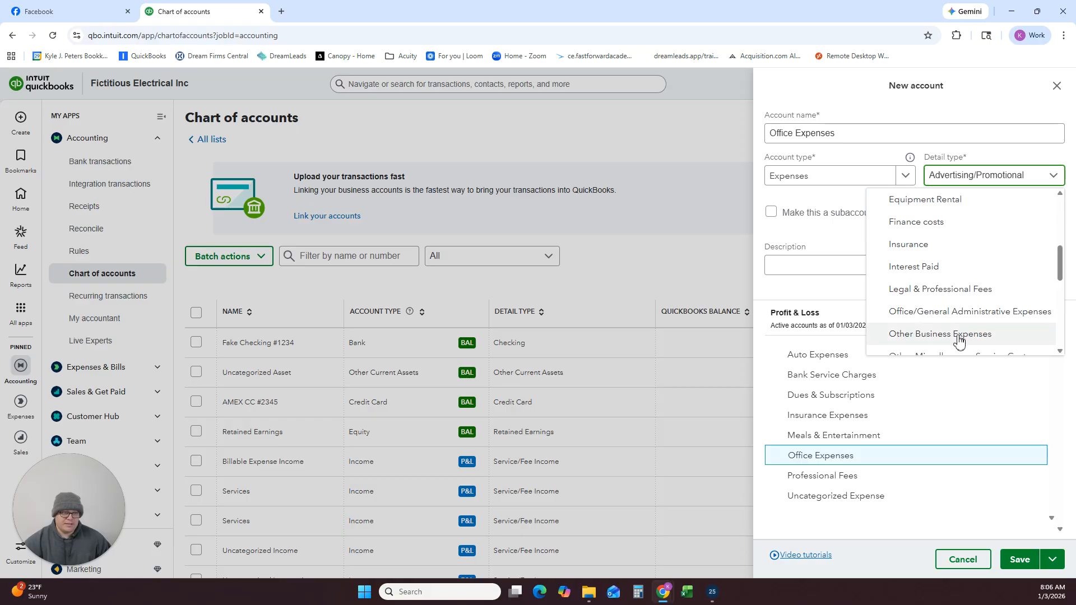
left_click(940, 312)
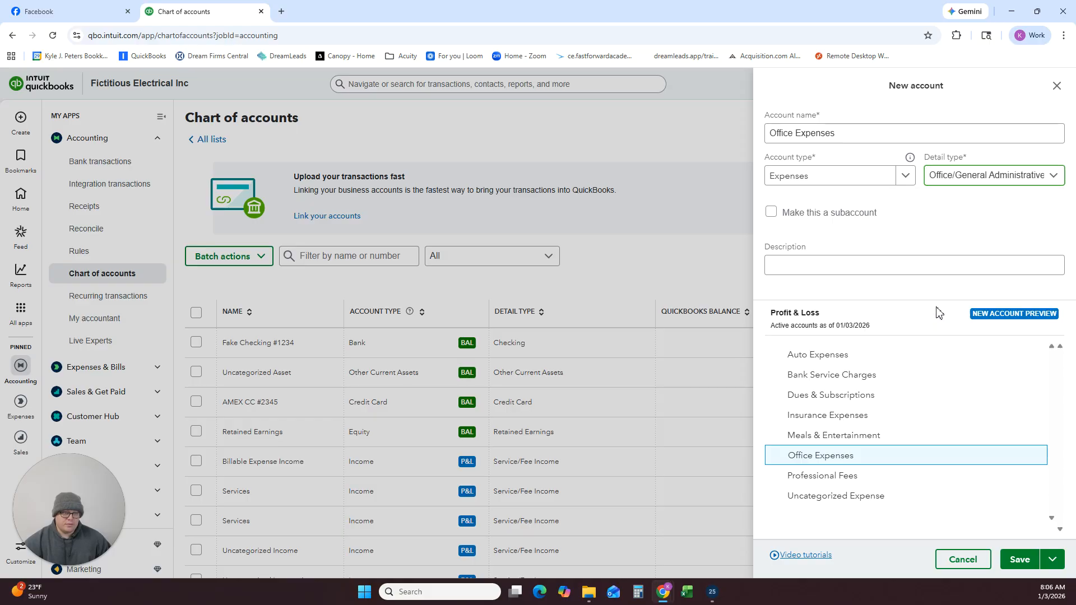
left_click(1015, 560)
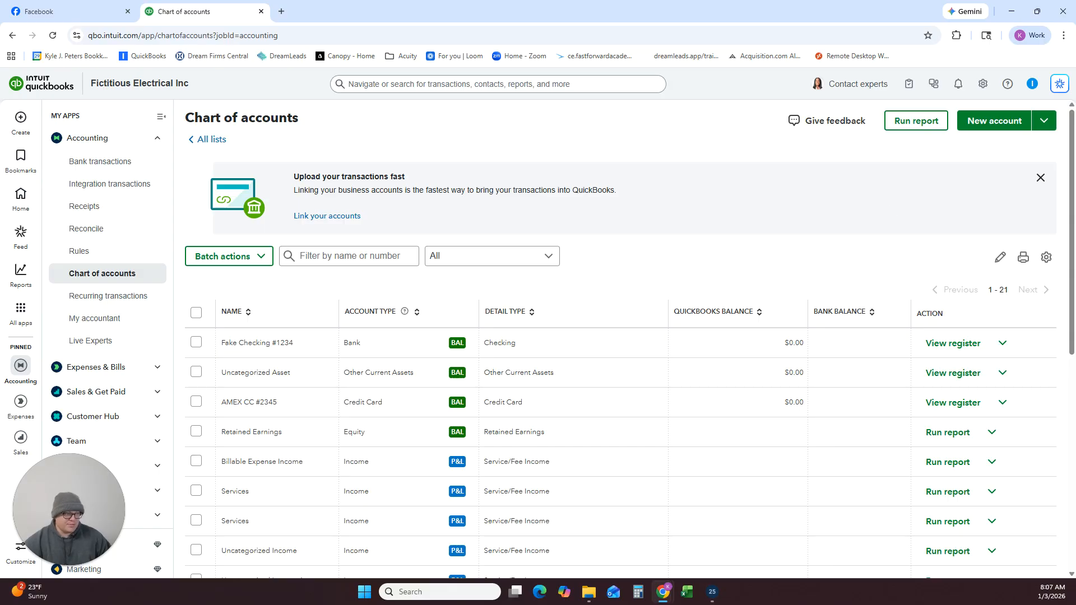
Start a new account named Parking & Tolls and set its account type to Expenses.
left_click(988, 124)
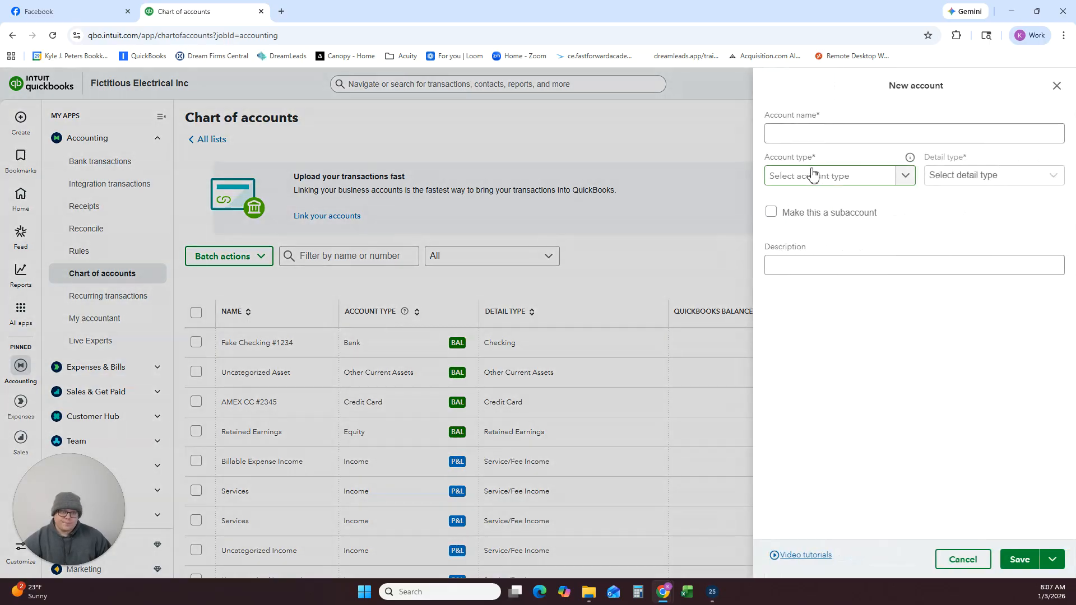
left_click(828, 133)
type("Park")
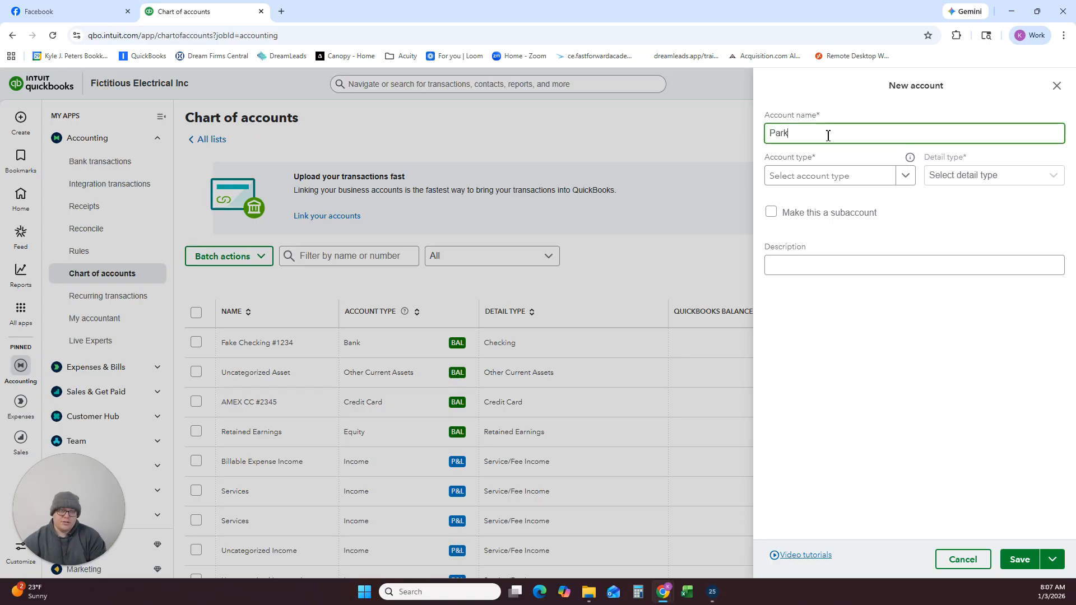
type("ing & Tol")
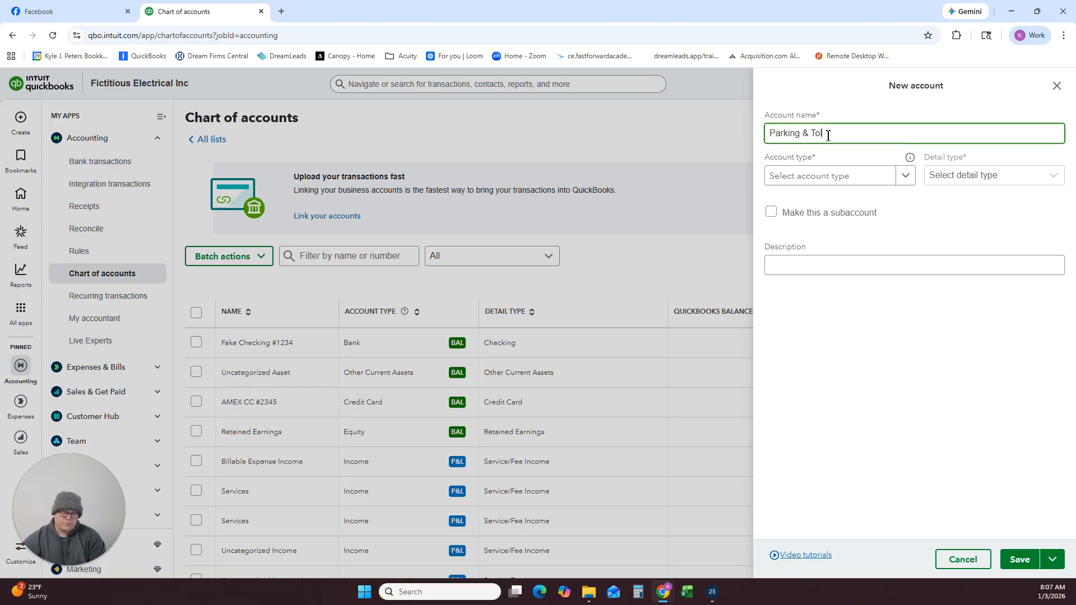
type("ls")
left_click(891, 178)
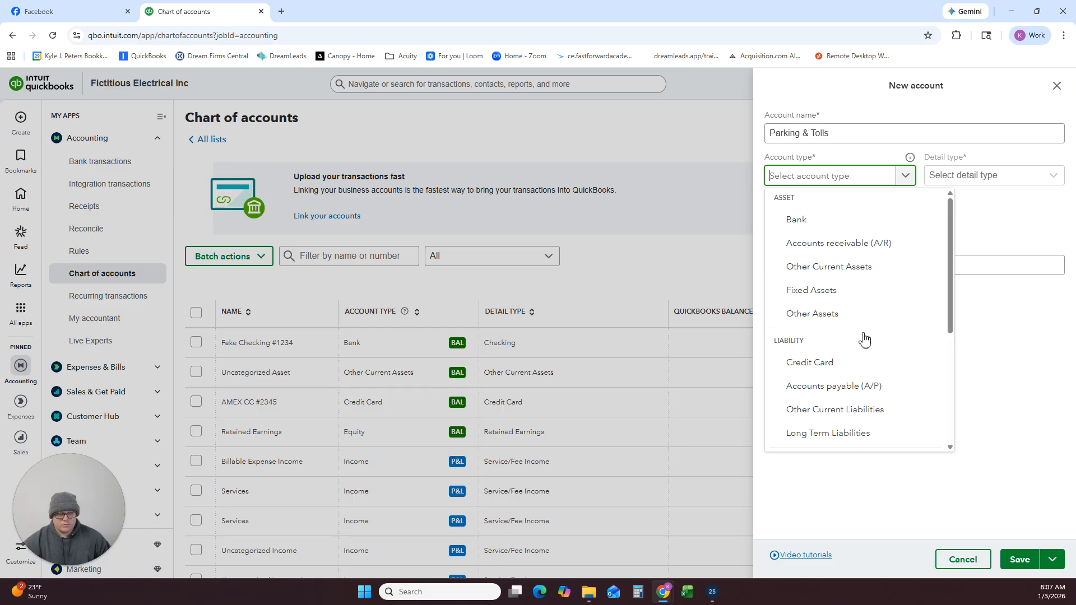
scroll(864, 341, "down", 4)
left_click(829, 418)
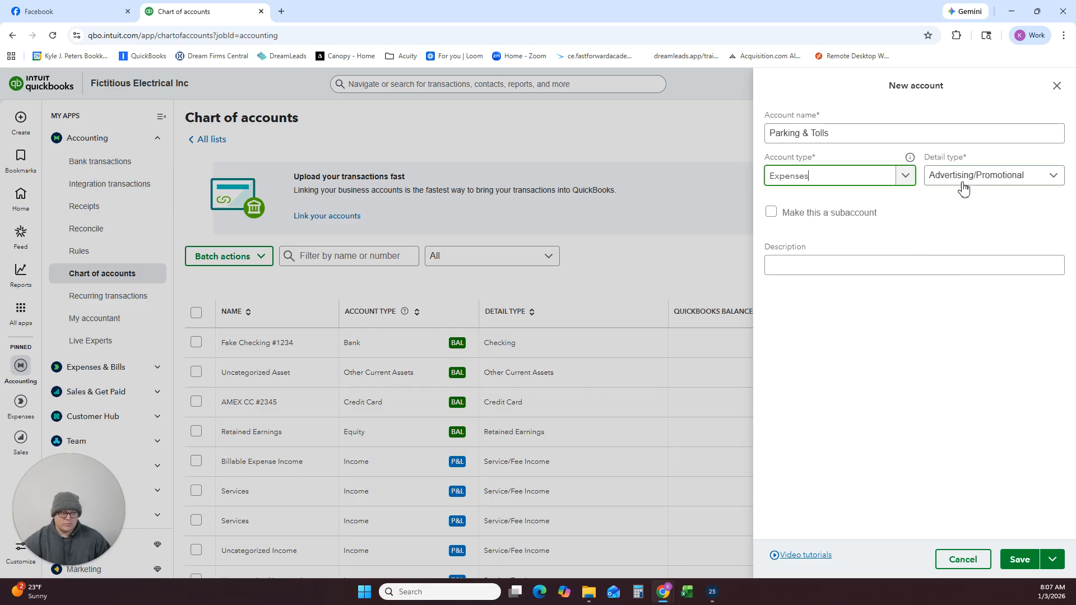
Set the detail type of the Parking & Tolls account to Auto and save it.
left_click(962, 184)
scroll(908, 225, "down", 3)
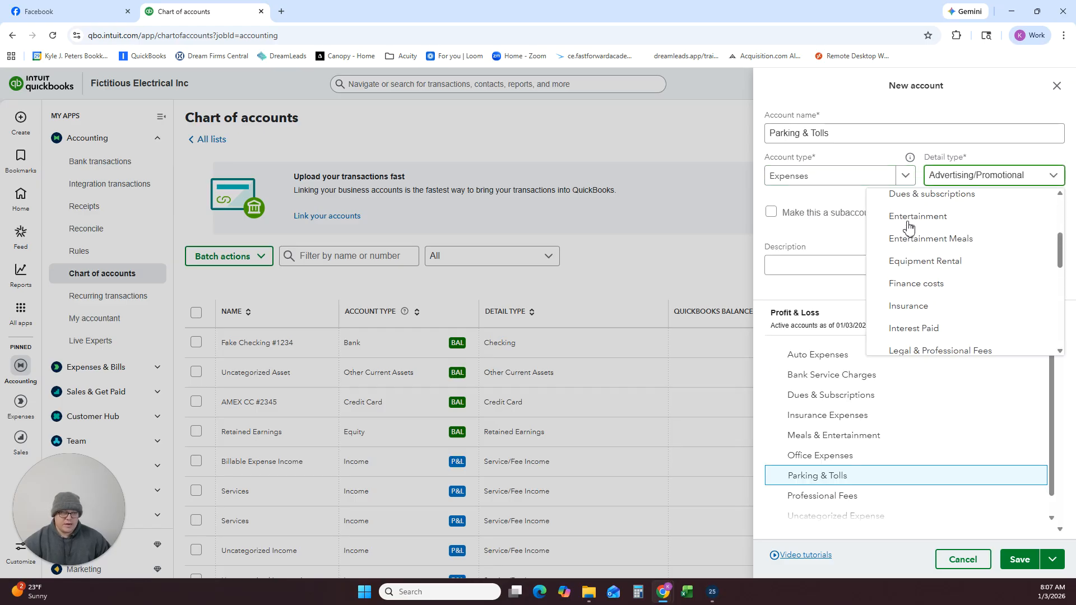
scroll(908, 226, "down", 5)
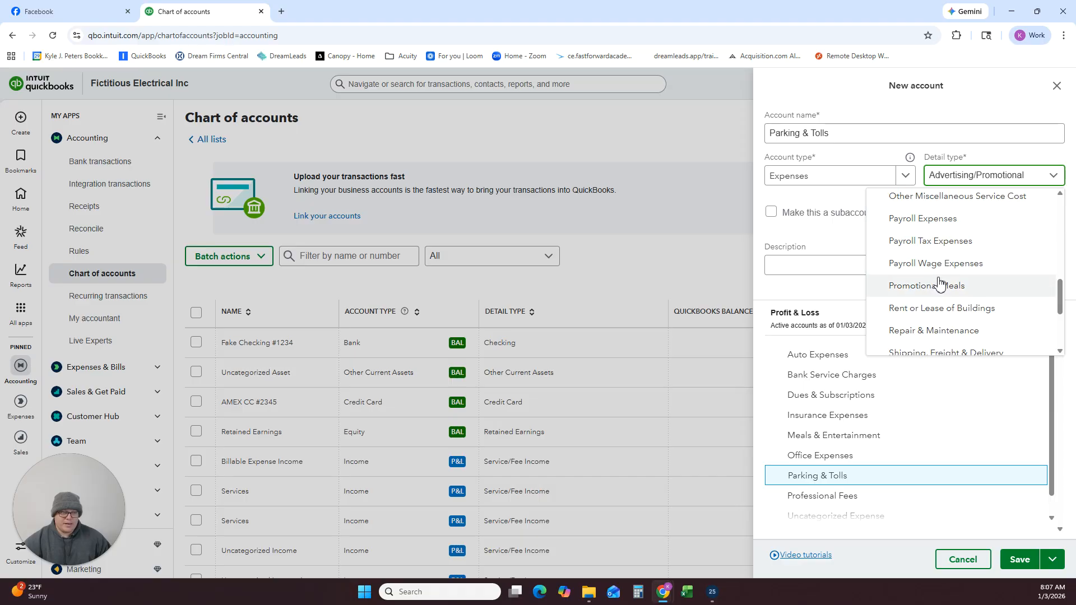
scroll(940, 285, "up", 8)
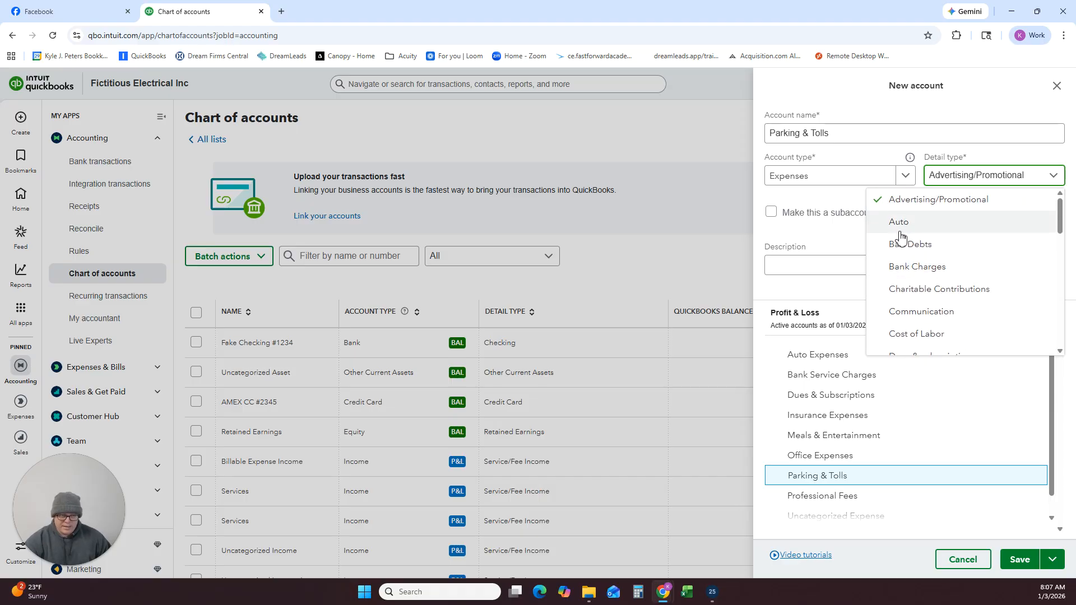
left_click(900, 225)
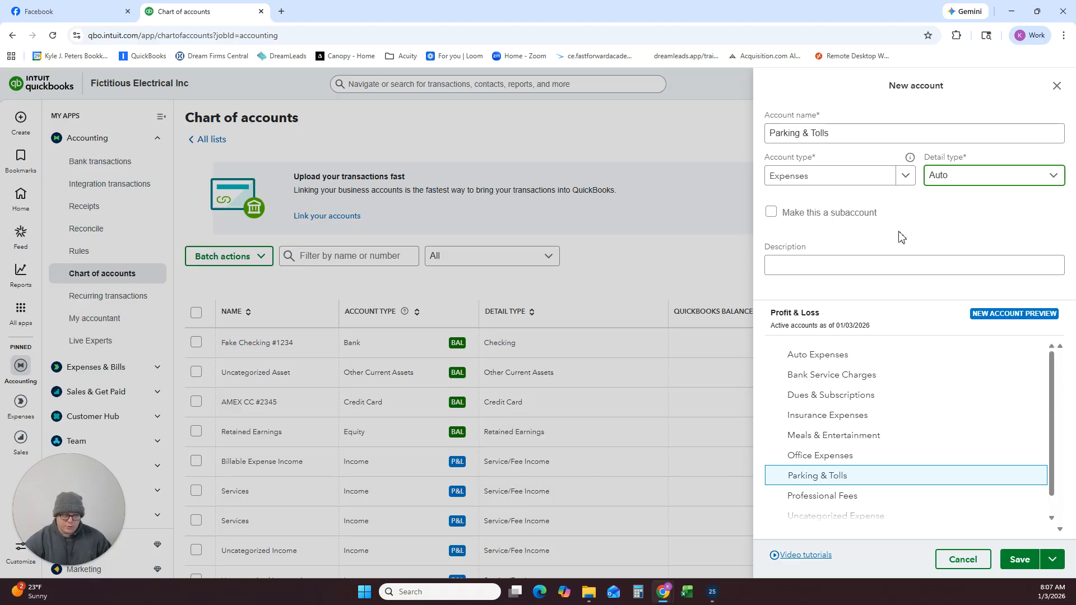
left_click(1019, 560)
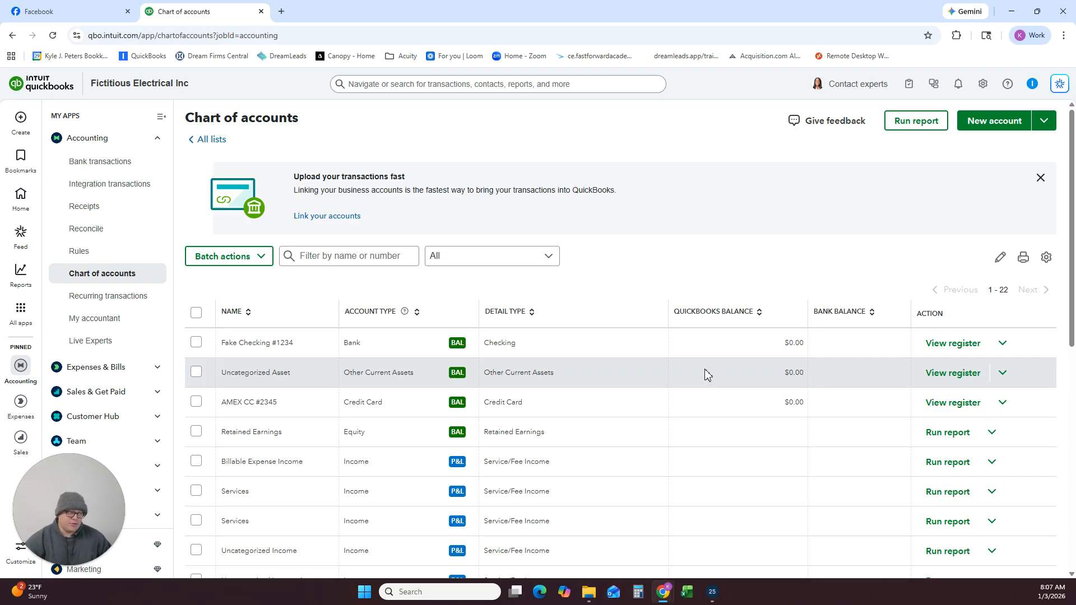
Start a new account named License & Permits and set its account type to Expenses.
left_click(982, 122)
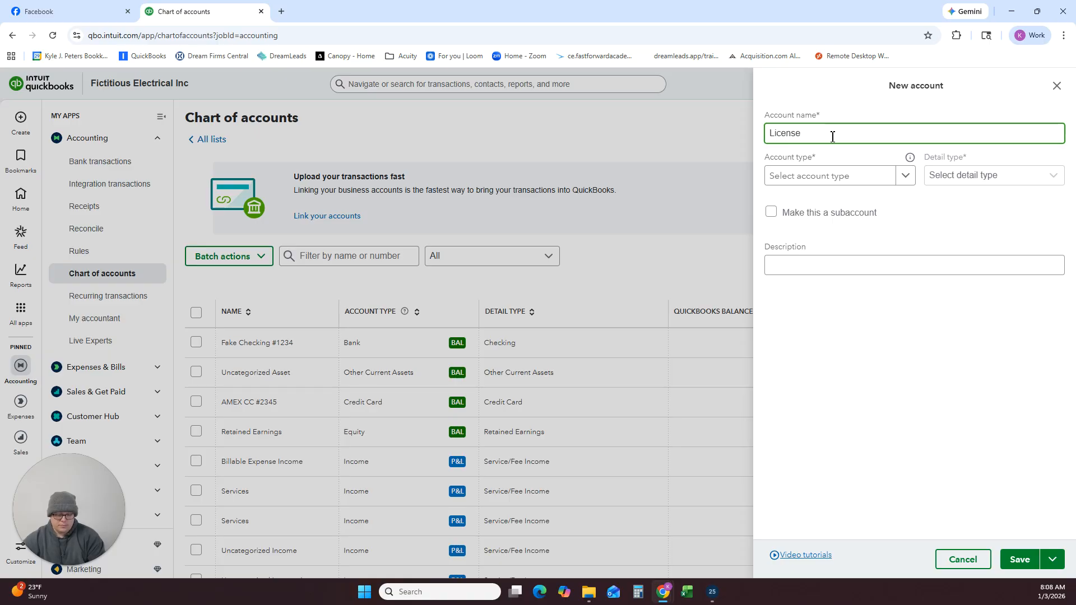
type("License & Permits")
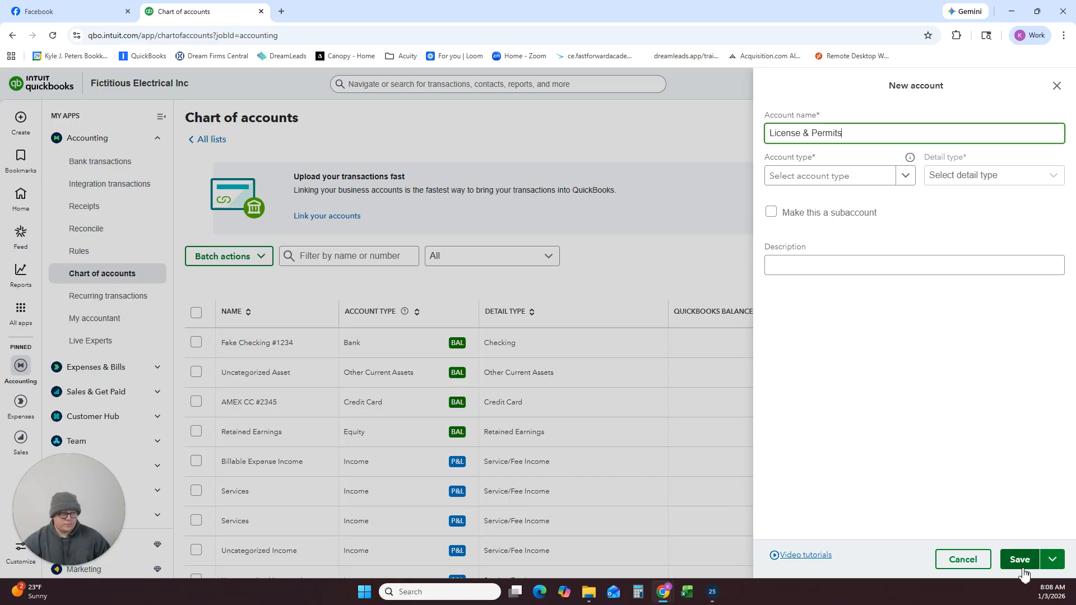
left_click(830, 181)
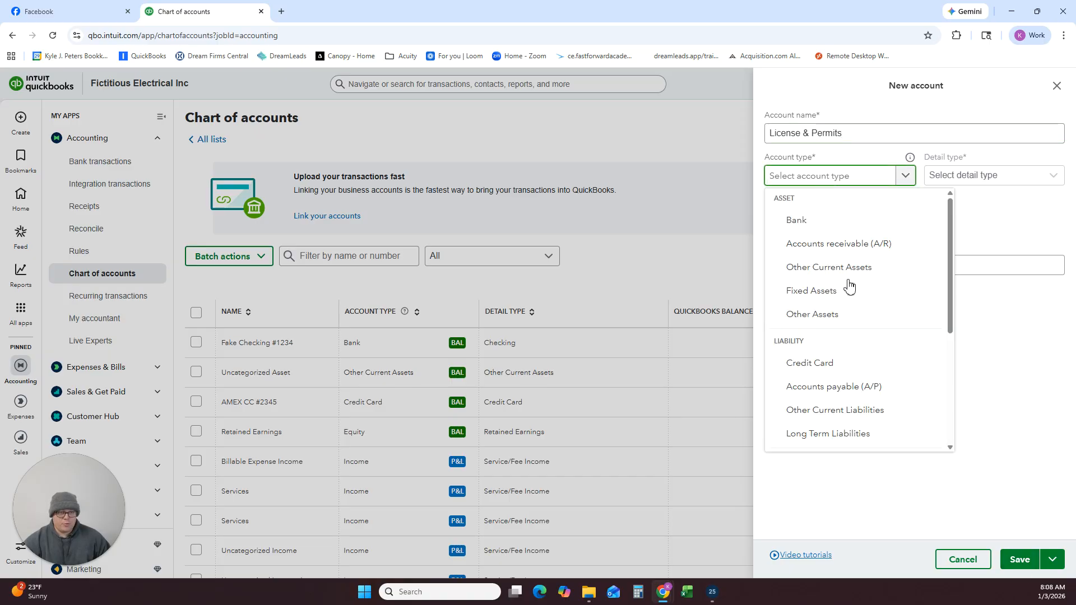
scroll(852, 404, "down", 5)
left_click(827, 418)
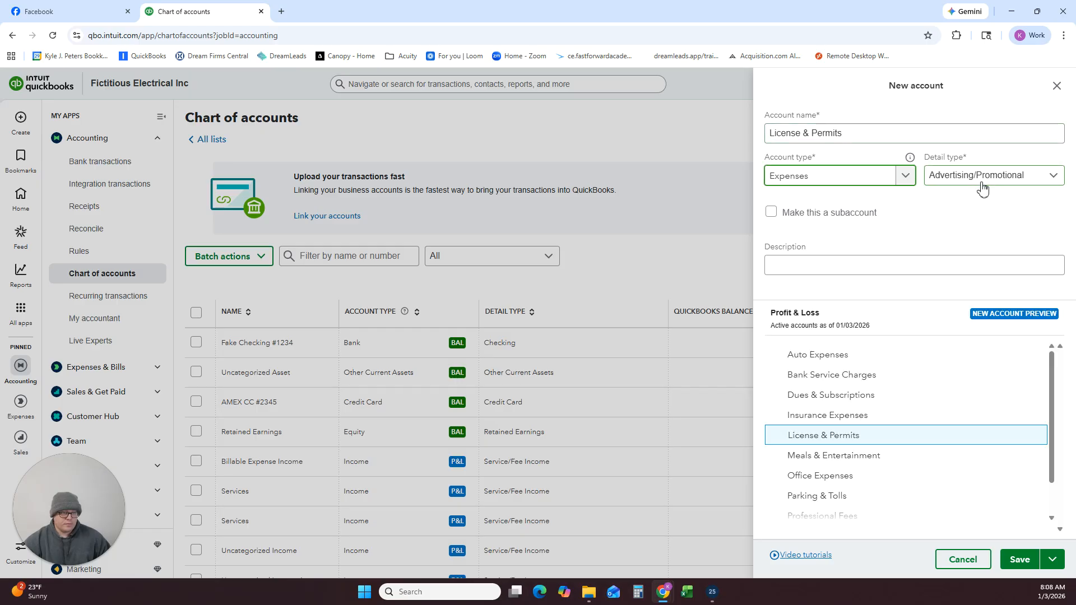
Set the detail type of the License & Permits account to Other Business Expenses and save it.
left_click(977, 183)
scroll(966, 286, "down", 4)
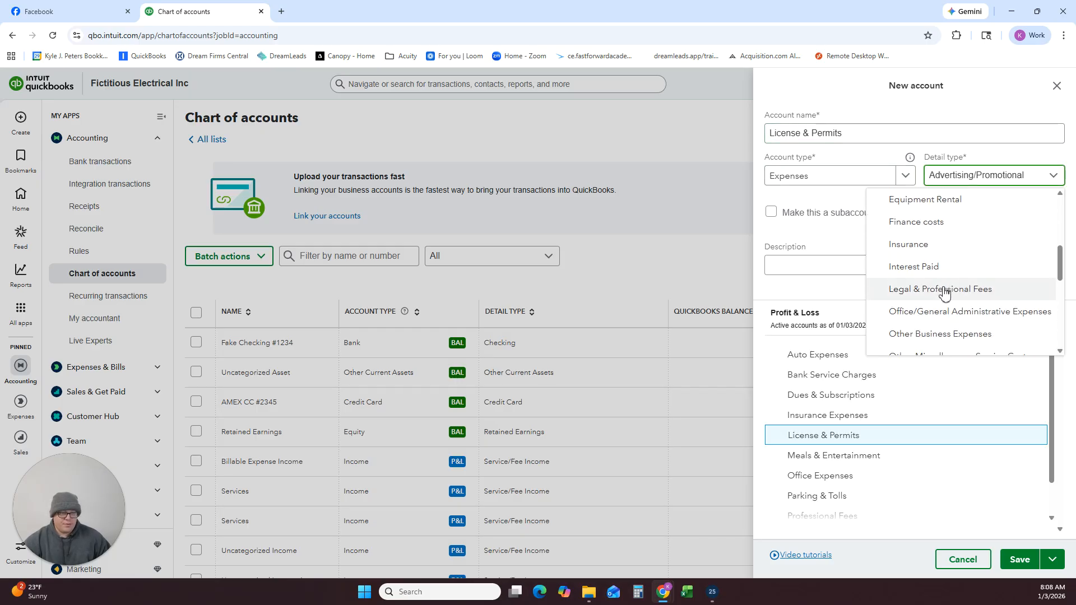
scroll(925, 238, "down", 1)
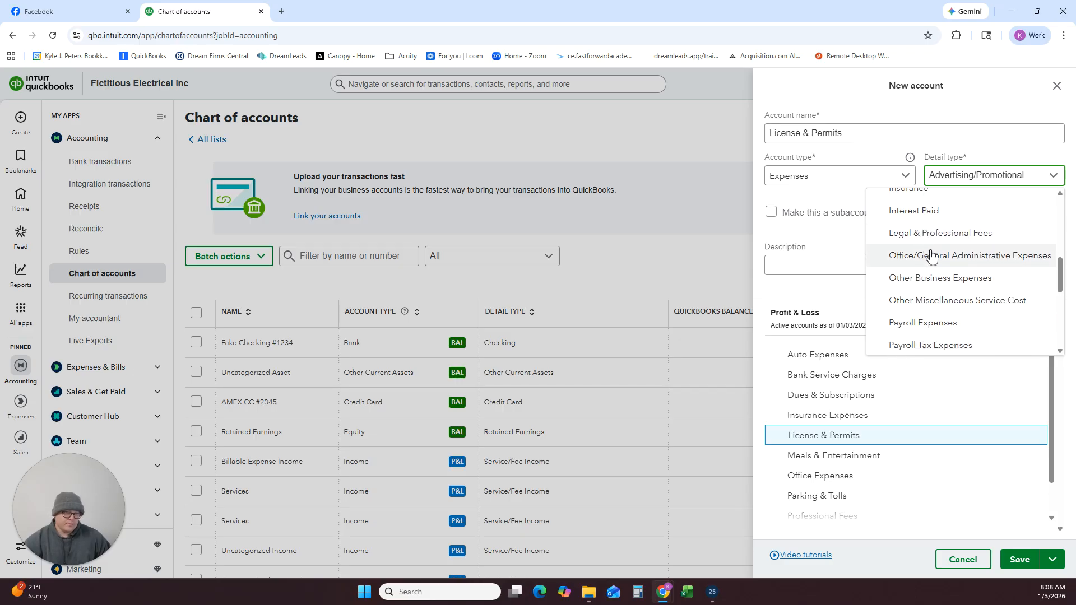
scroll(931, 256, "up", 2)
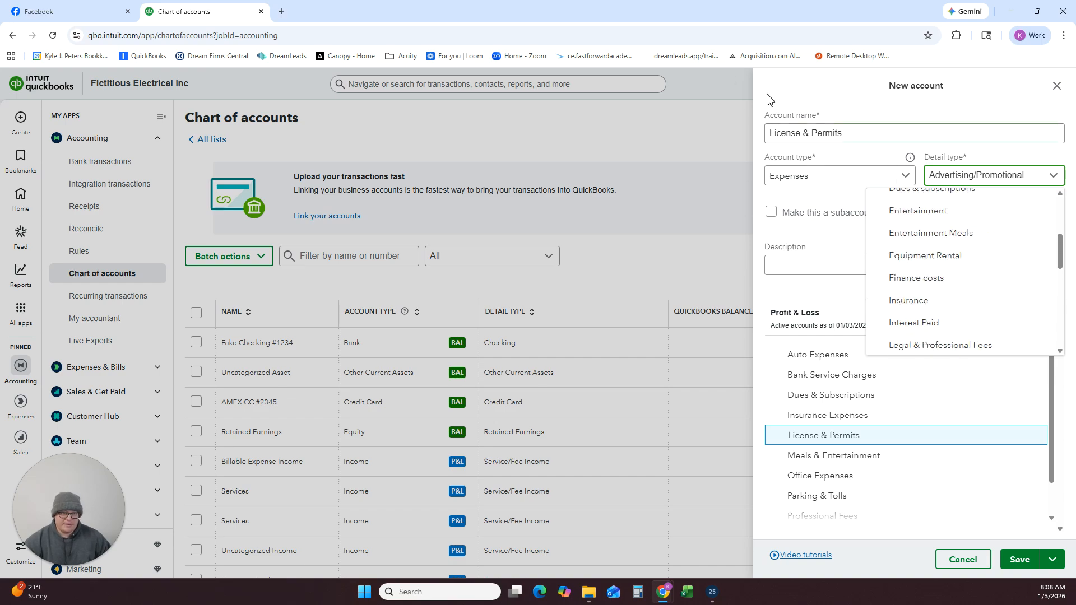
scroll(921, 277, "down", 3)
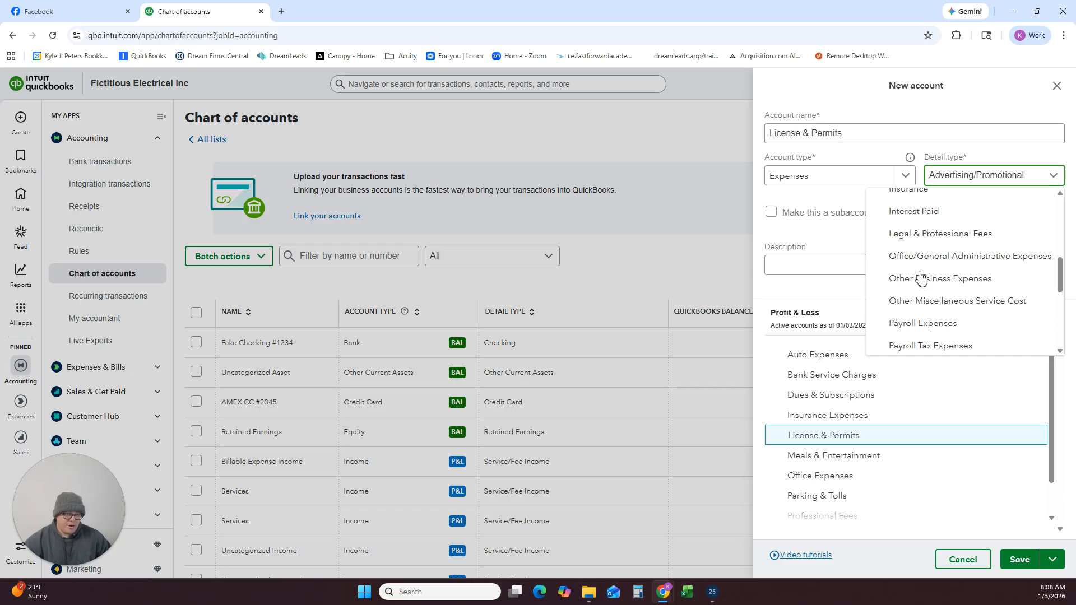
left_click(938, 224)
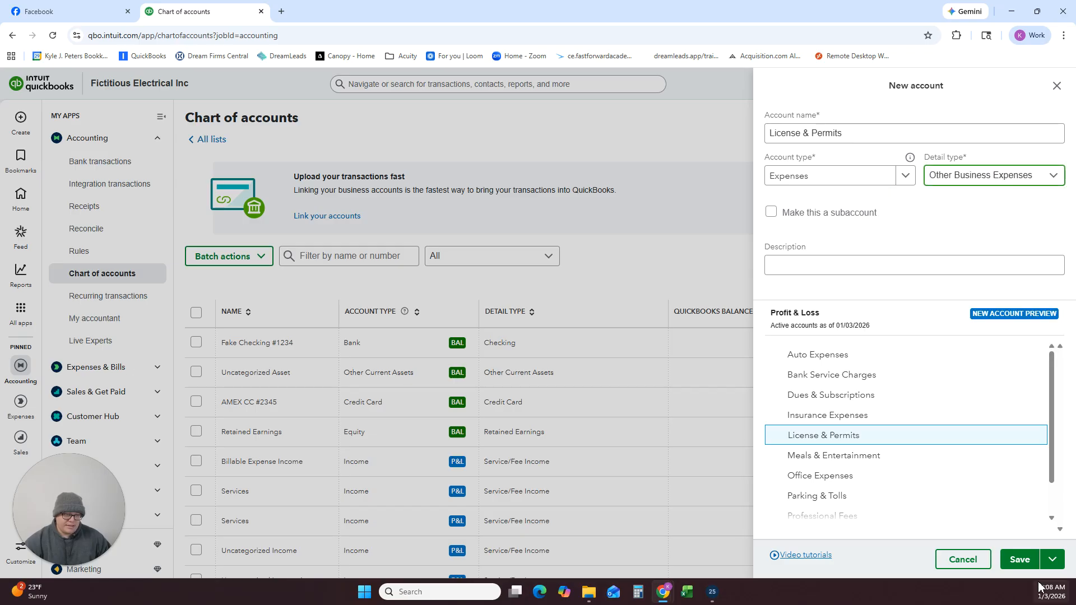
left_click(1014, 553)
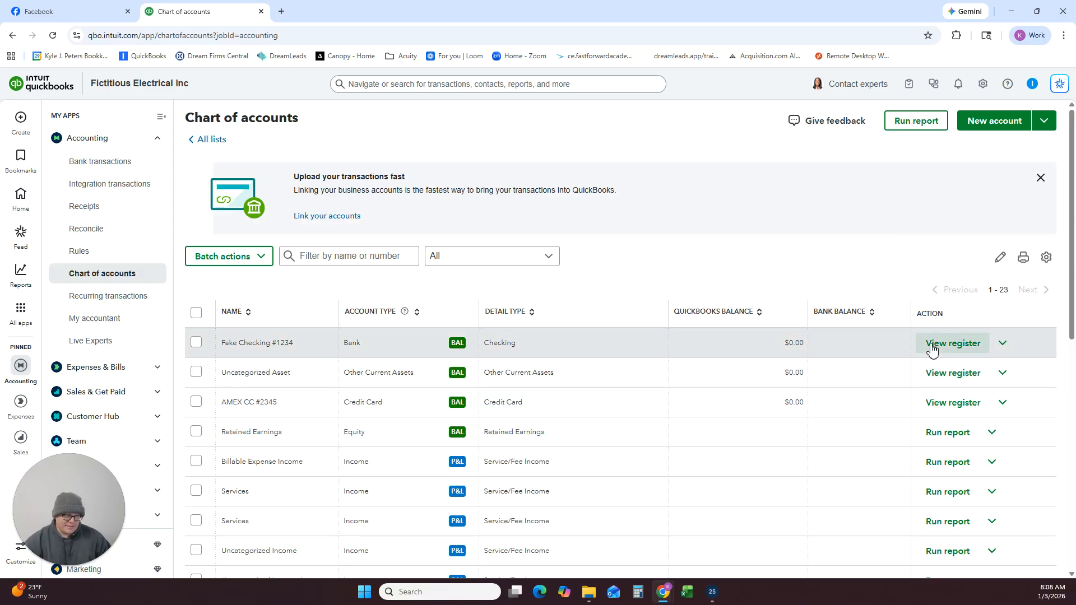
Start a new account named Telephone Expense and set its account type to Expenses.
left_click(978, 118)
left_click(839, 134)
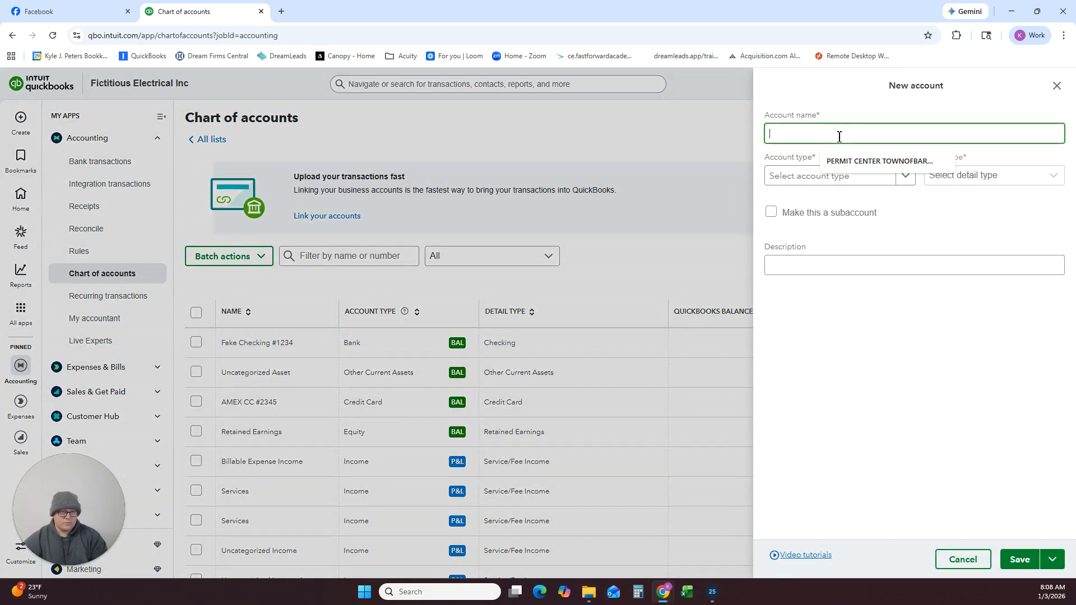
type("Telephon")
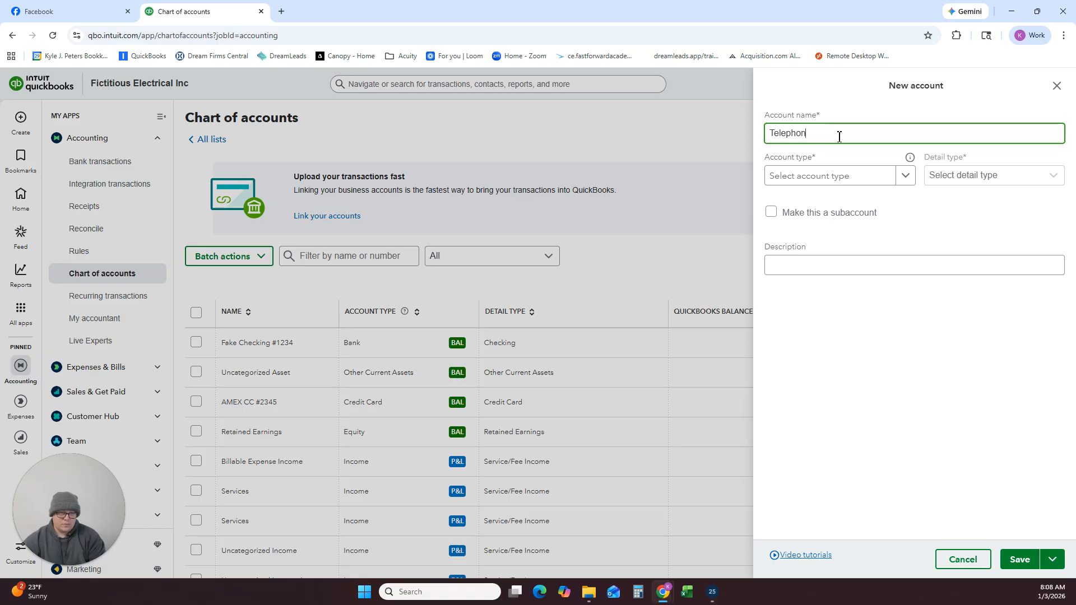
type("e Expense")
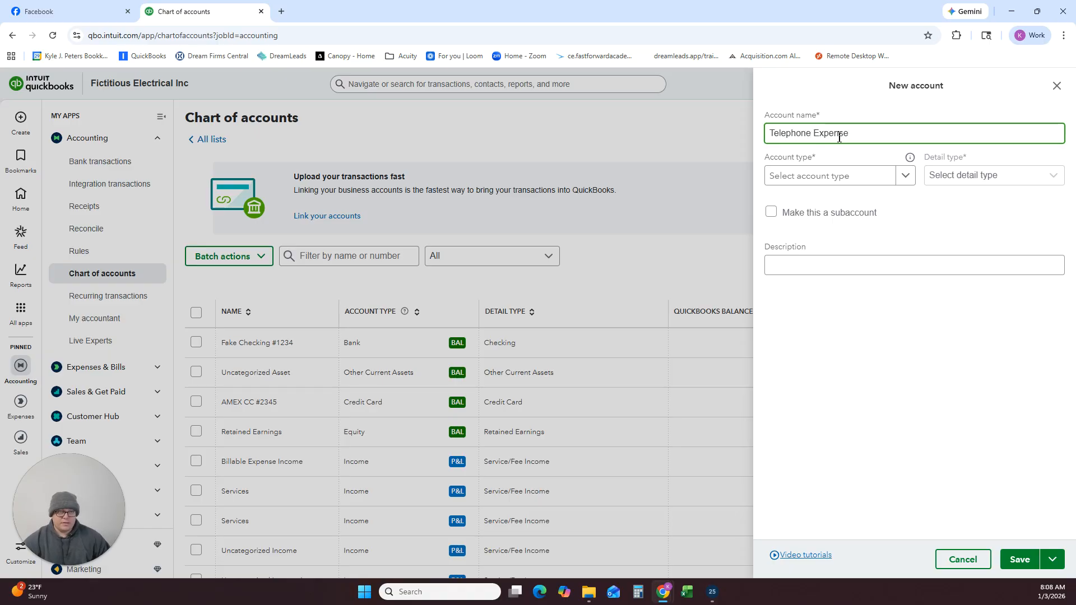
left_click(880, 175)
scroll(808, 337, "down", 3)
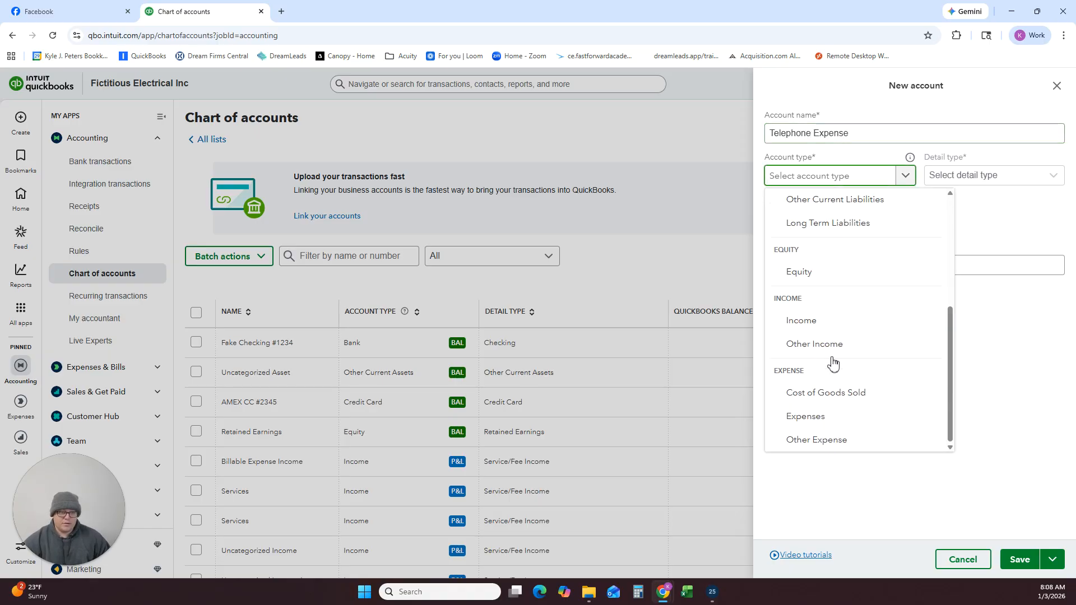
left_click(810, 428)
Set the detail type of the Telephone Expense account to Utilities and save it.
left_click(975, 175)
scroll(953, 328, "down", 8)
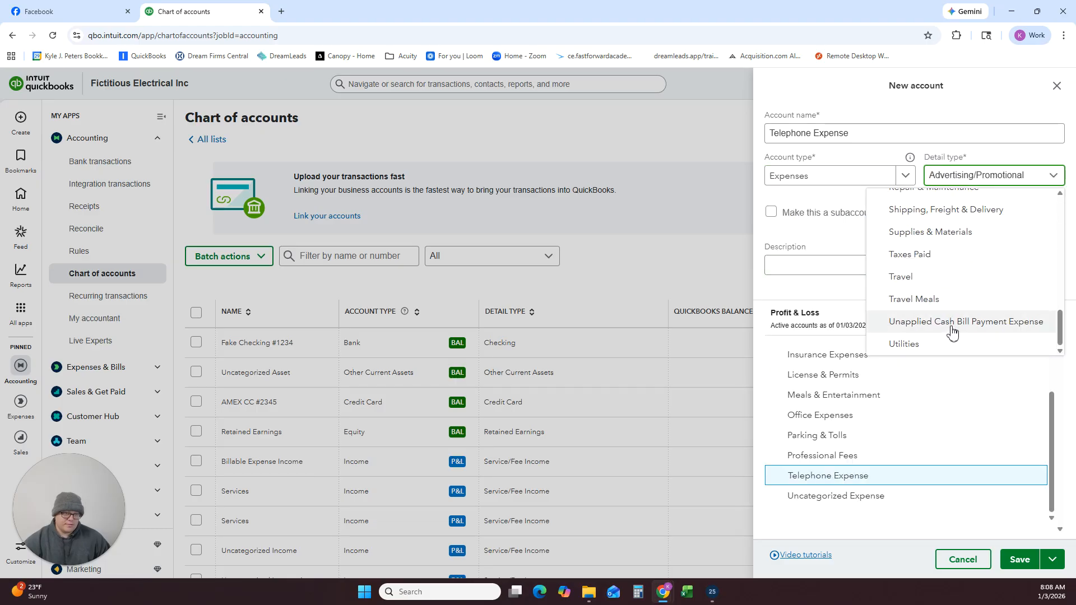
left_click(909, 344)
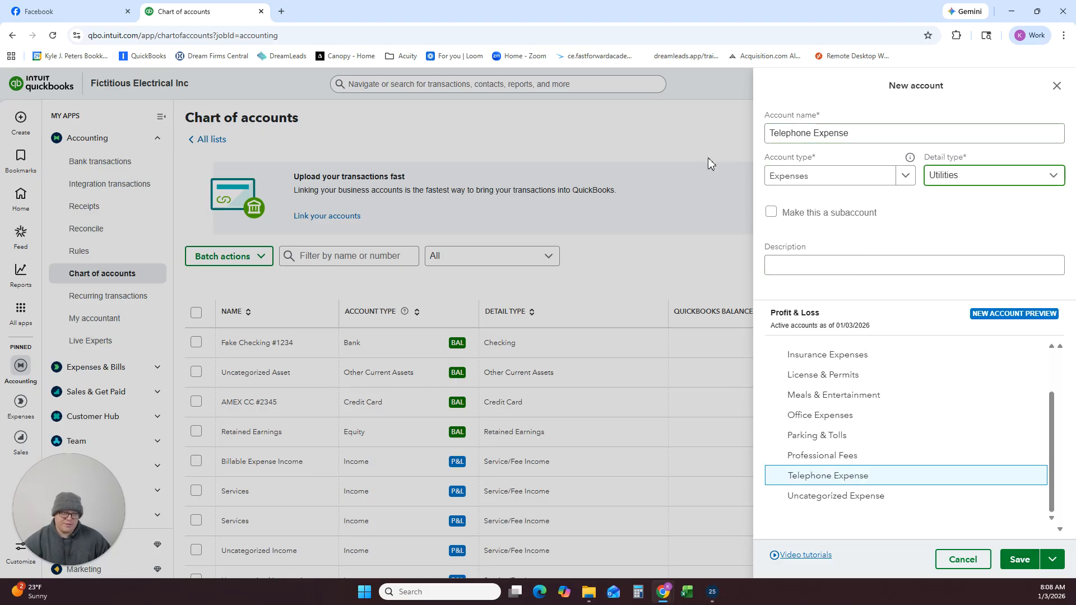
left_click(1016, 560)
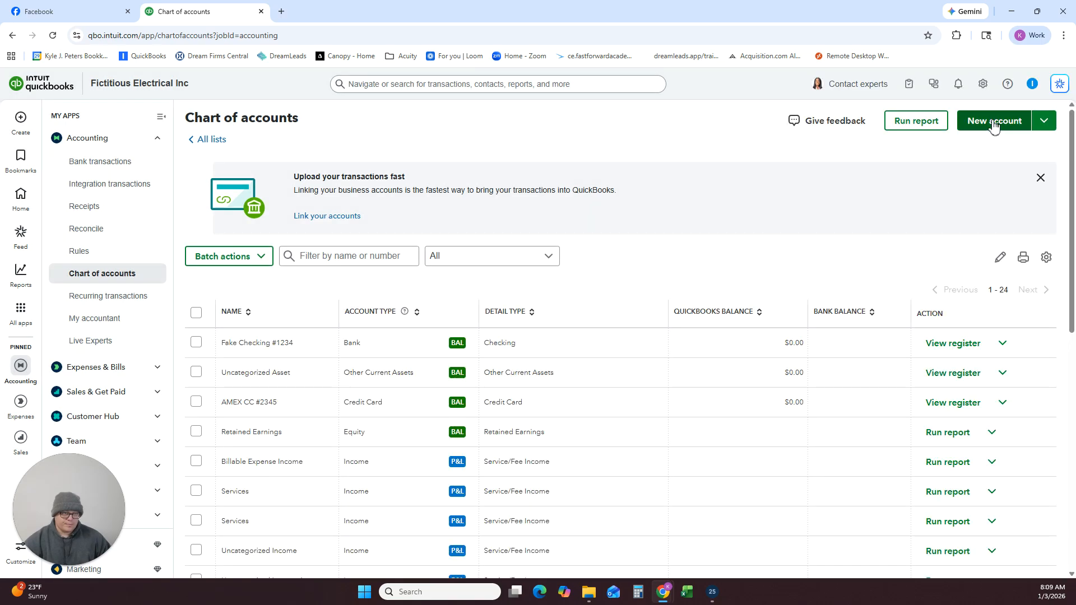
Start another new account and name it Utilities Expense.
left_click(990, 124)
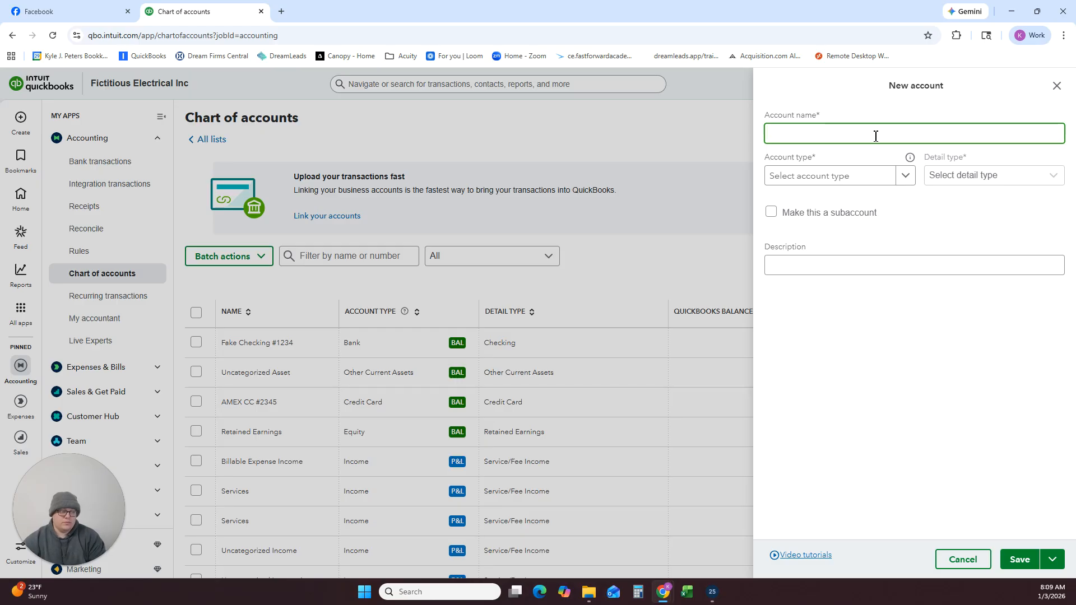
type("Utilities")
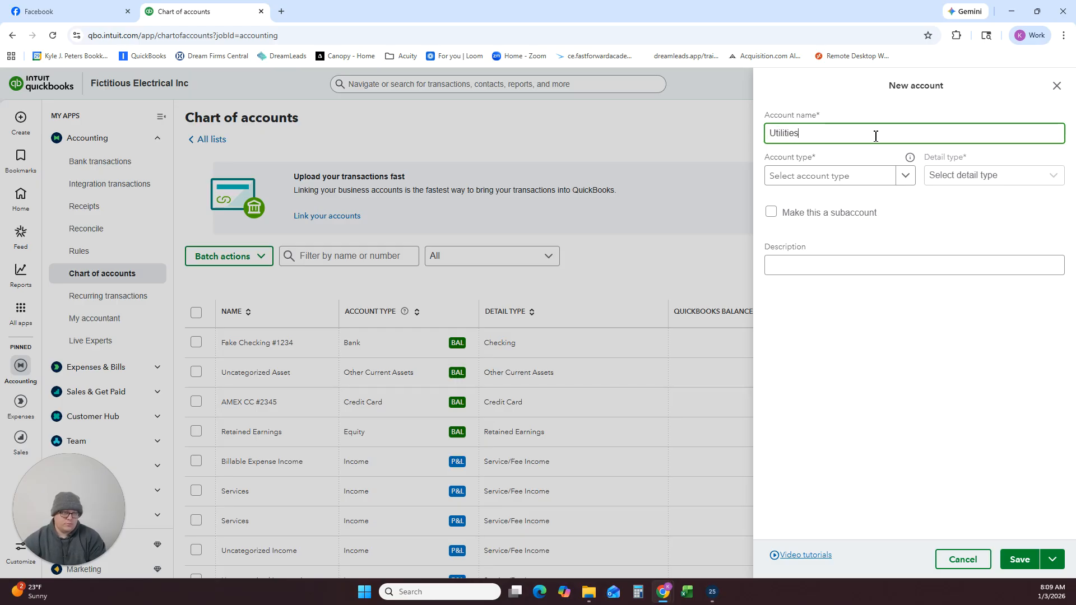
type(" Expense")
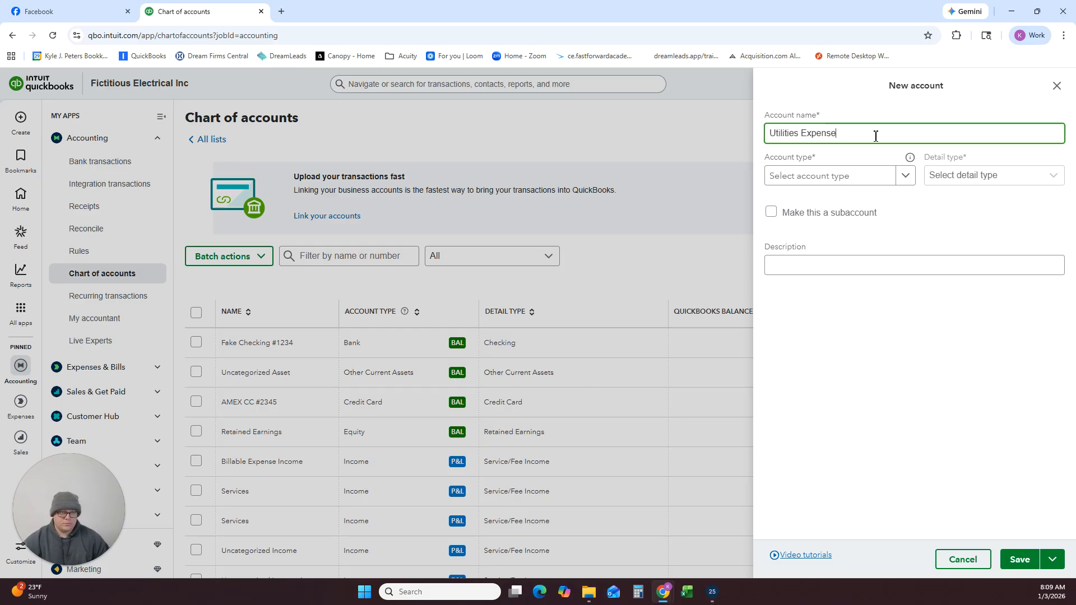
Set the Utilities Expense account's type to Expenses and its detail type to Utilities, and save it.
left_click(858, 178)
scroll(823, 322, "down", 4)
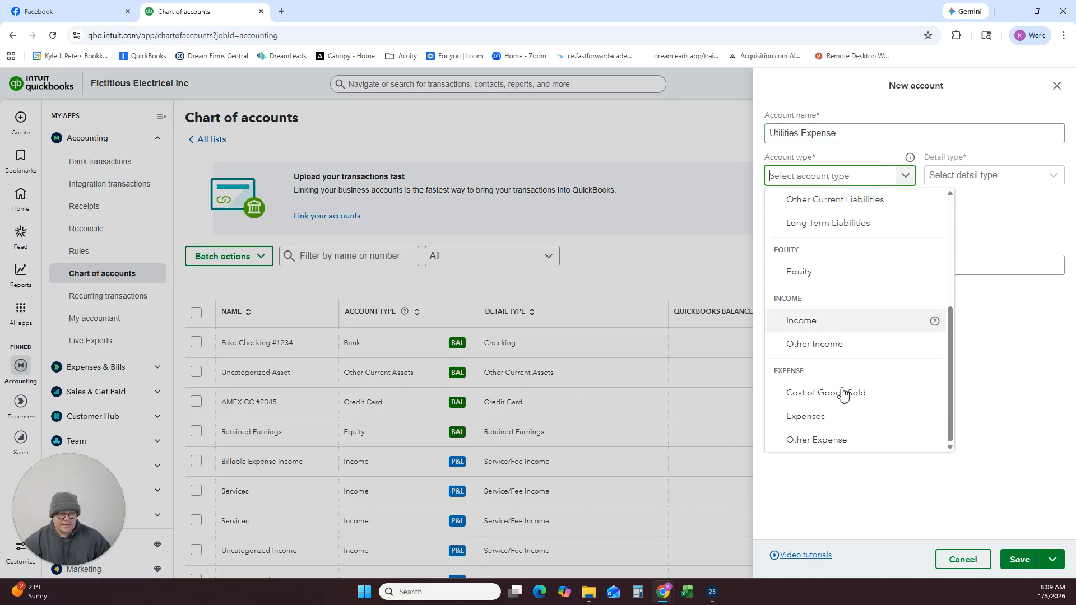
left_click(834, 418)
left_click(968, 177)
scroll(951, 310, "down", 10)
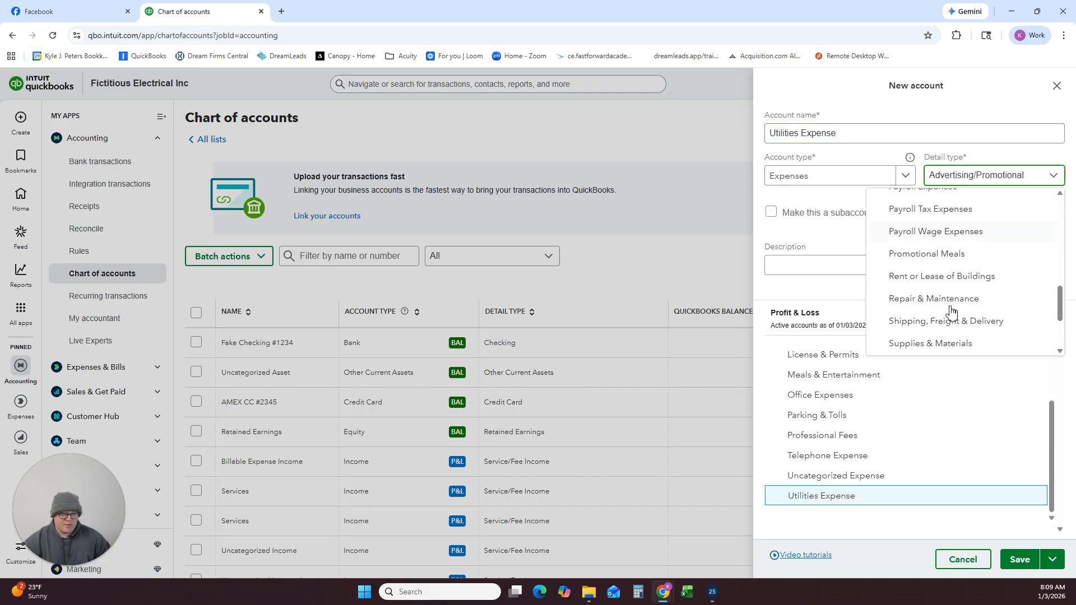
left_click(913, 346)
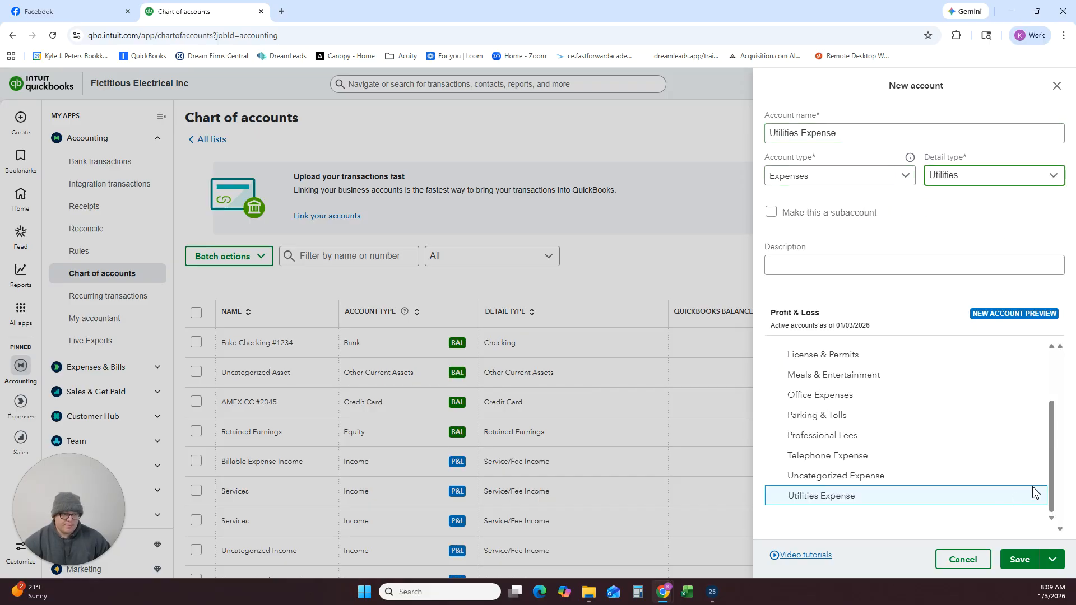
left_click(1018, 560)
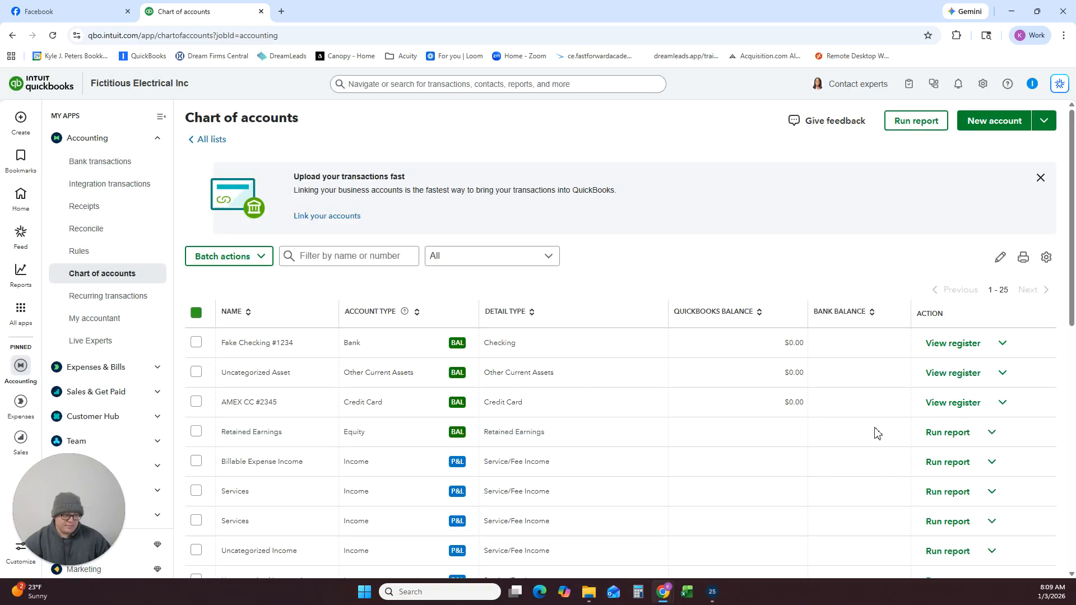
Start a new account named Small Tools & Equipment and set its account type to Expenses.
left_click(981, 120)
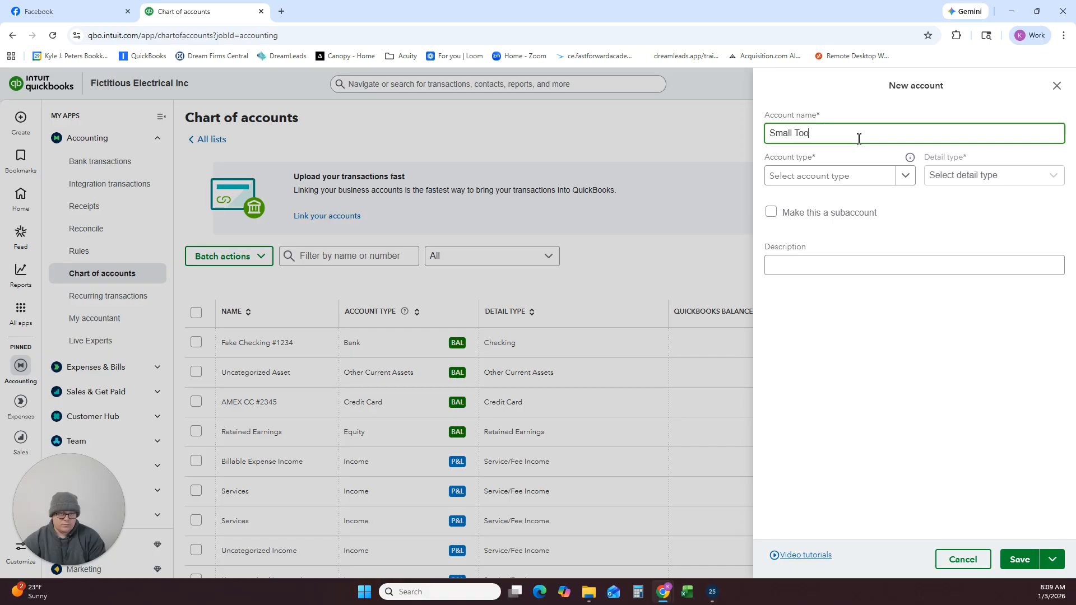
type("Small Tooles")
key("BackSpace")
key("BackSpace")
key("BackSpace")
key("BackSpace")
key("BackSpace")
key("BackSpace")
key("BackSpace")
key("BackSpace")
key("BackSpace")
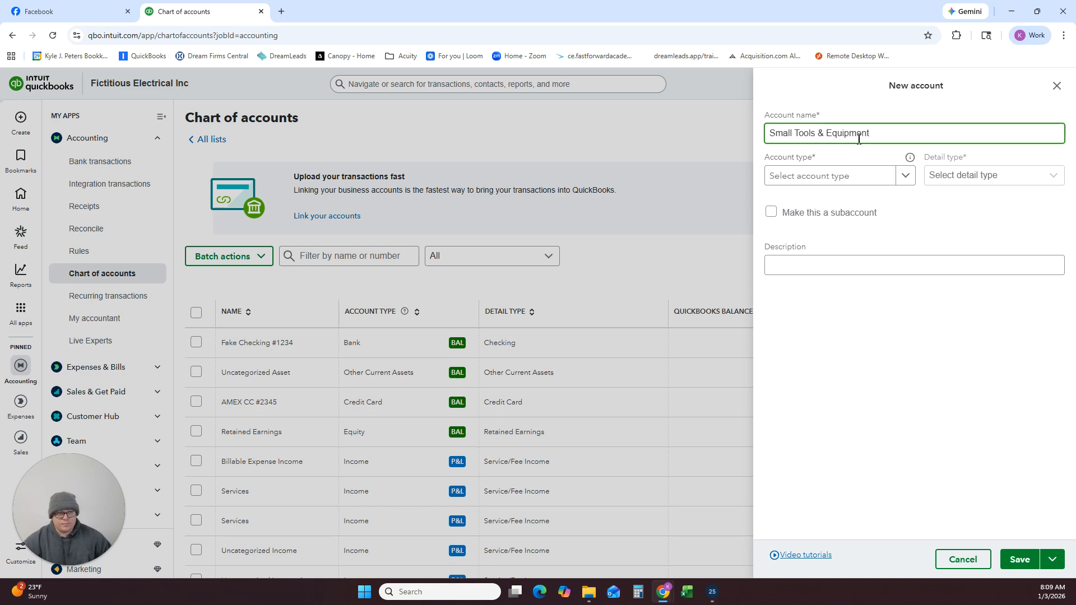
left_click(869, 174)
scroll(844, 277, "down", 4)
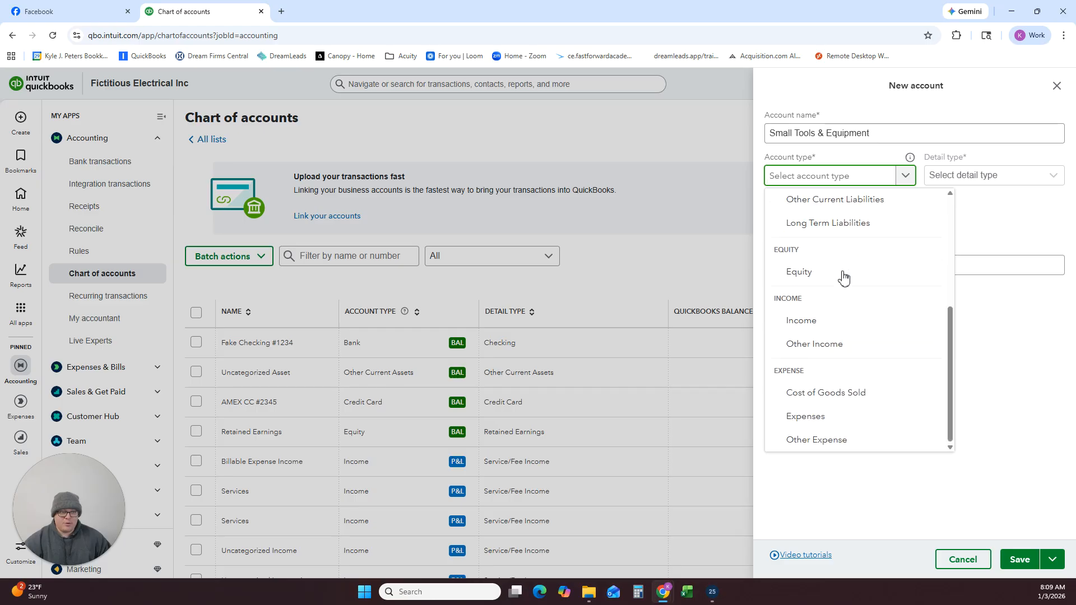
left_click(818, 417)
Set the detail type of the Small Tools & Equipment account to Other Business Expenses and save it.
left_click(962, 180)
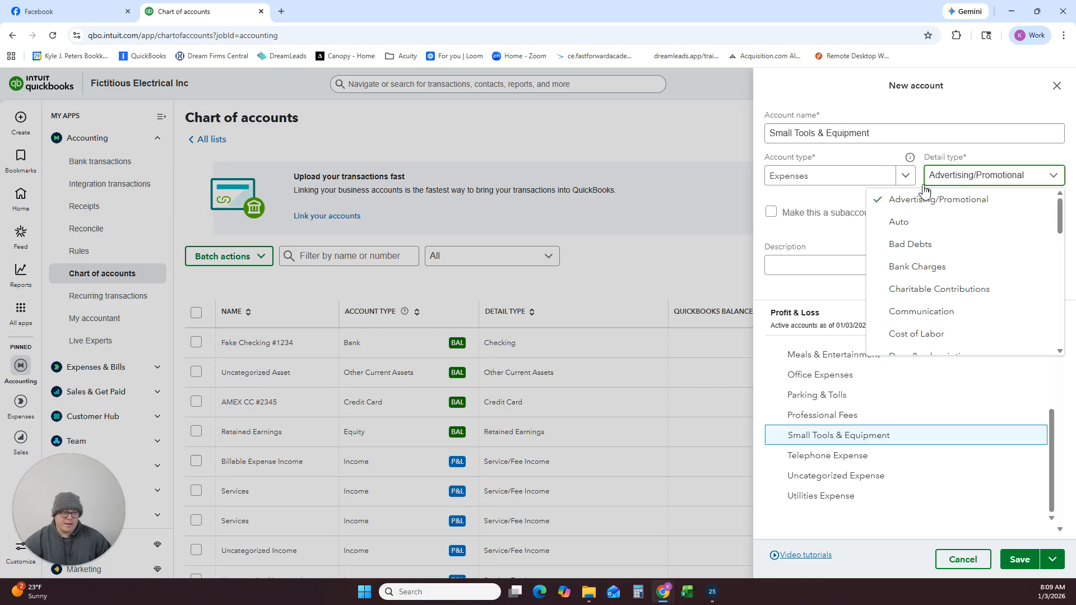
scroll(920, 258, "down", 10)
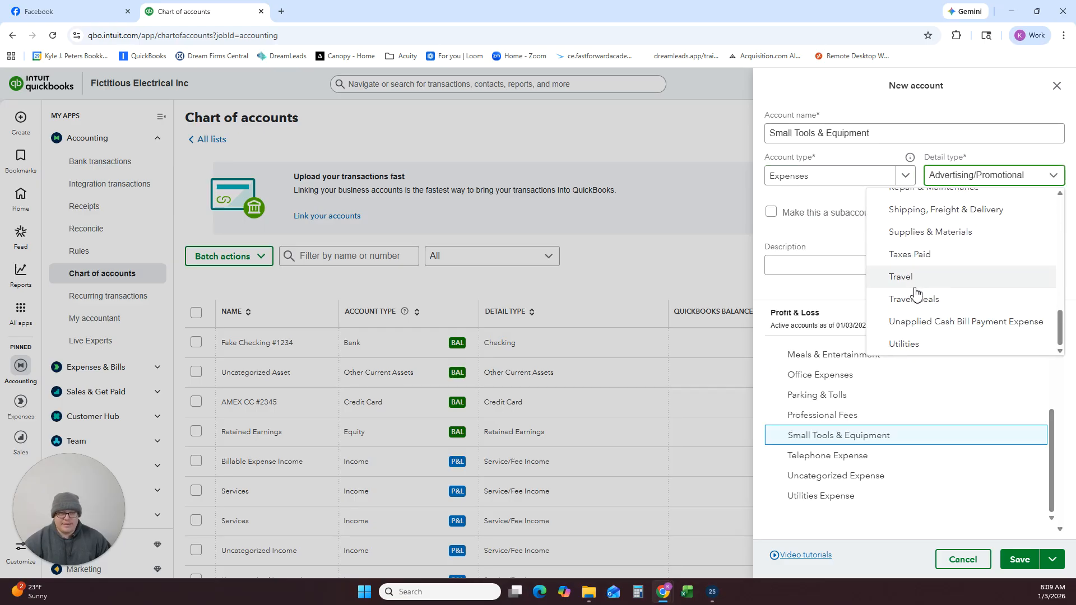
scroll(915, 292, "up", 2)
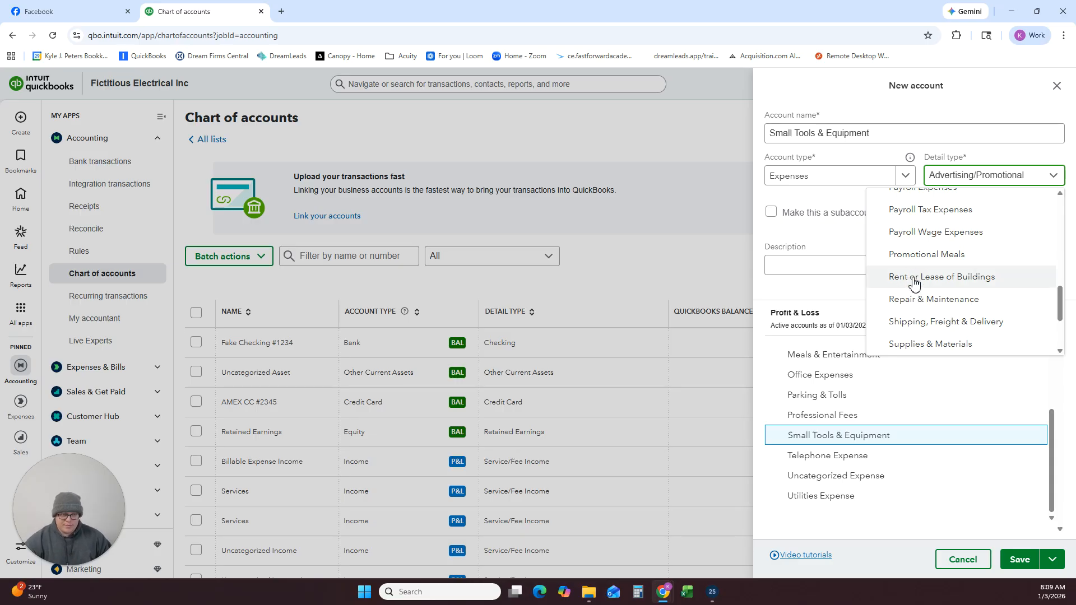
scroll(908, 281, "up", 2)
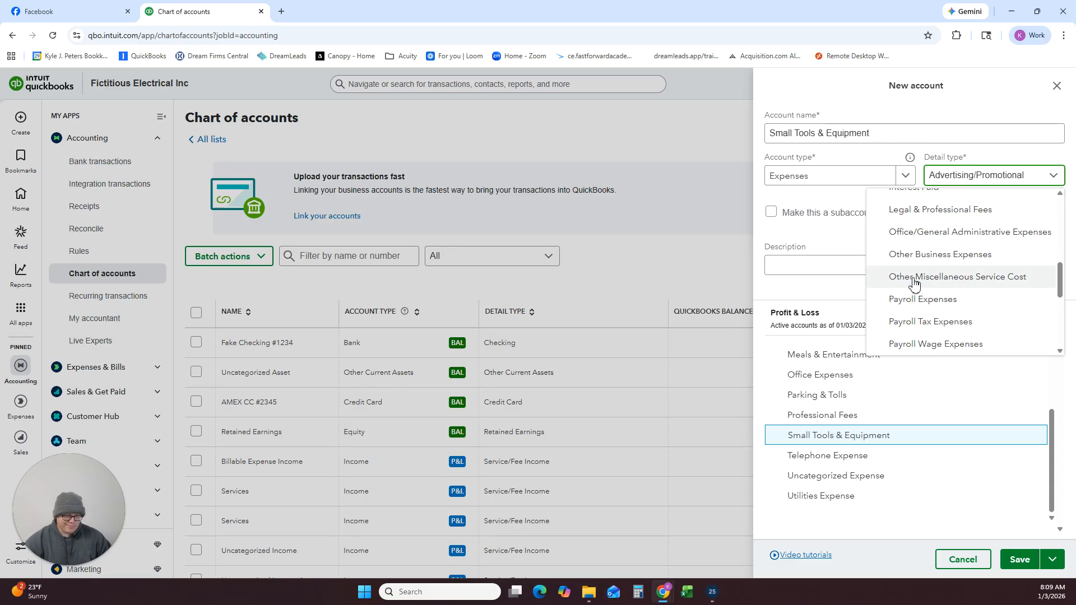
scroll(915, 284, "down", 4)
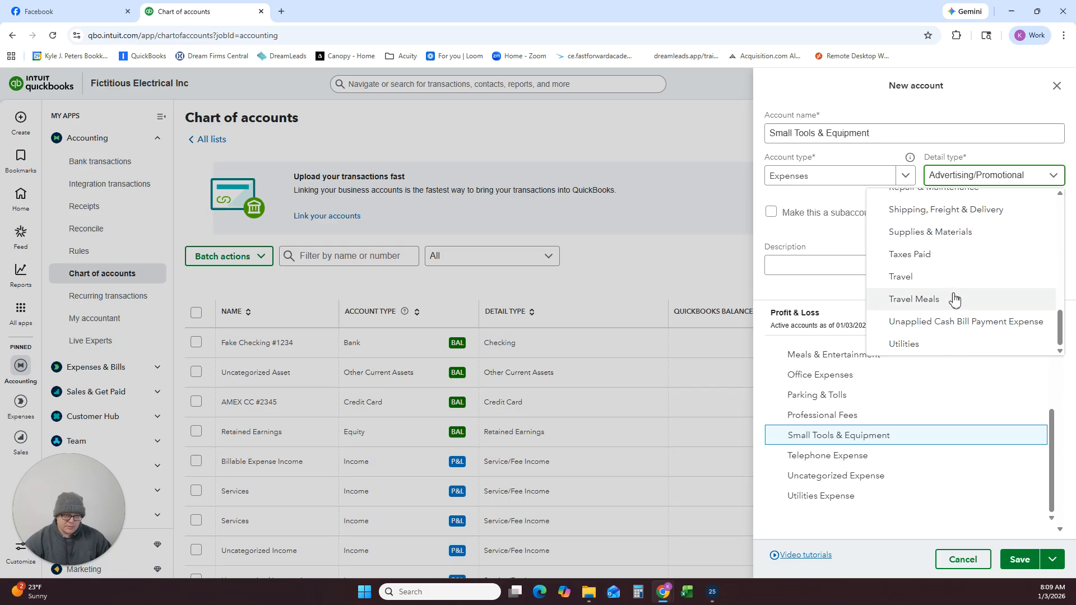
scroll(954, 292, "up", 3)
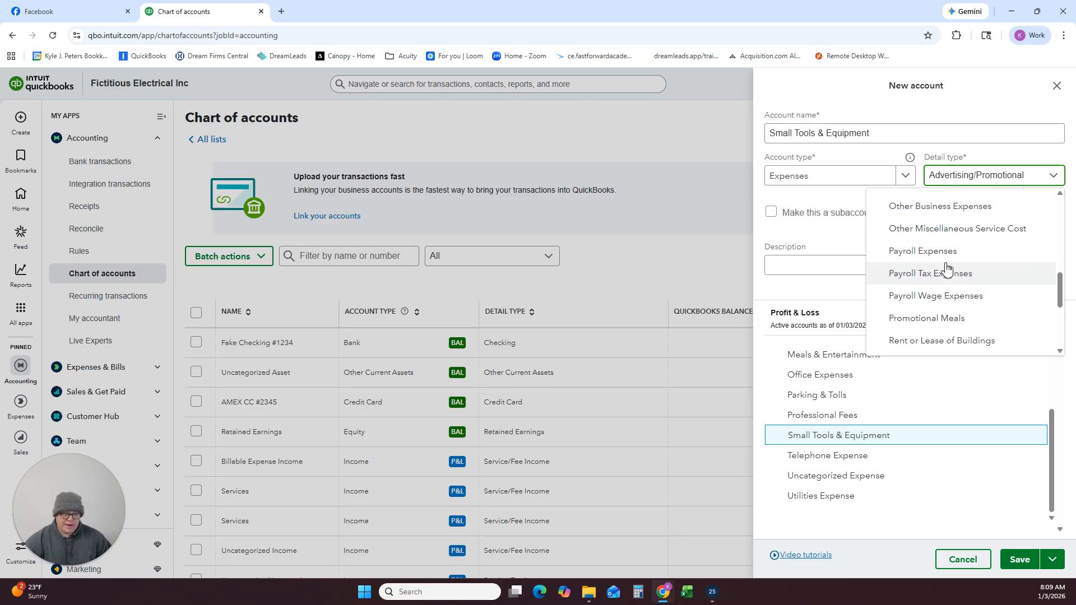
scroll(946, 269, "up", 2)
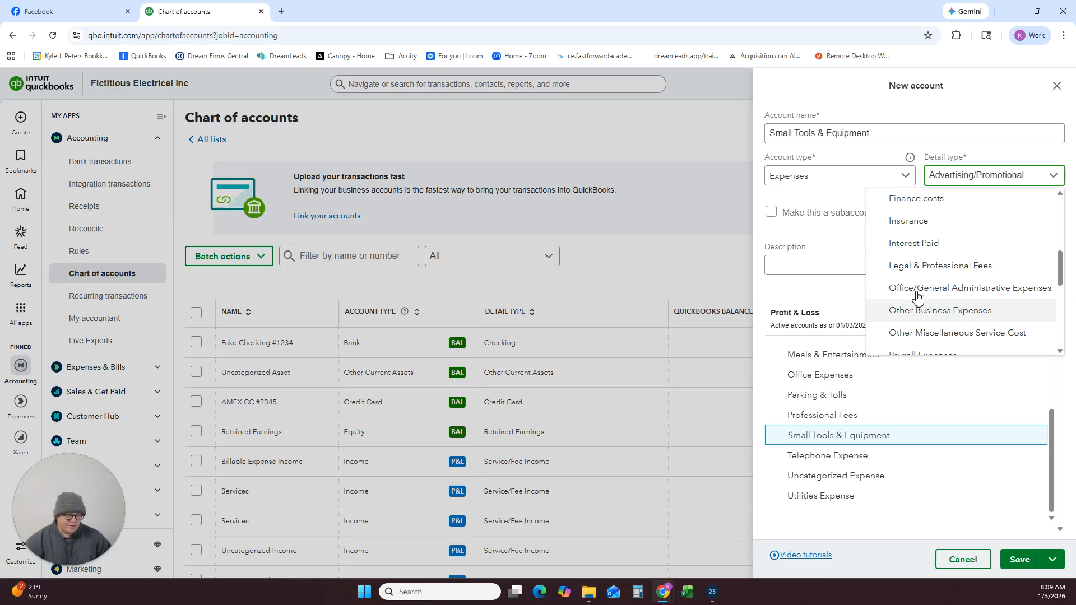
left_click(917, 310)
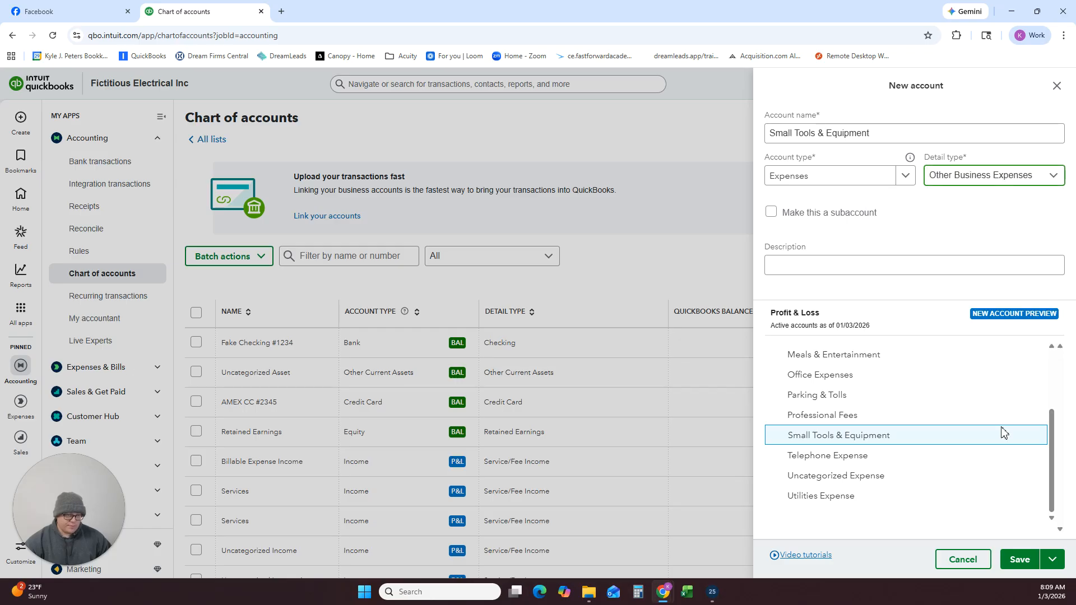
left_click(1019, 560)
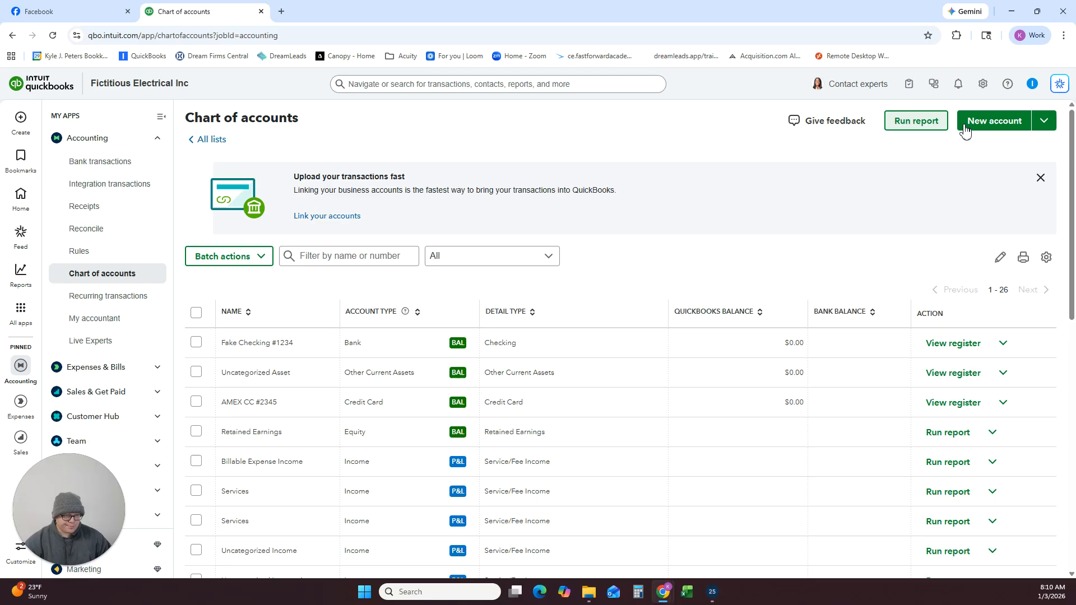
Start a new account named Travel Expenses and set its account type to Expenses.
left_click(986, 124)
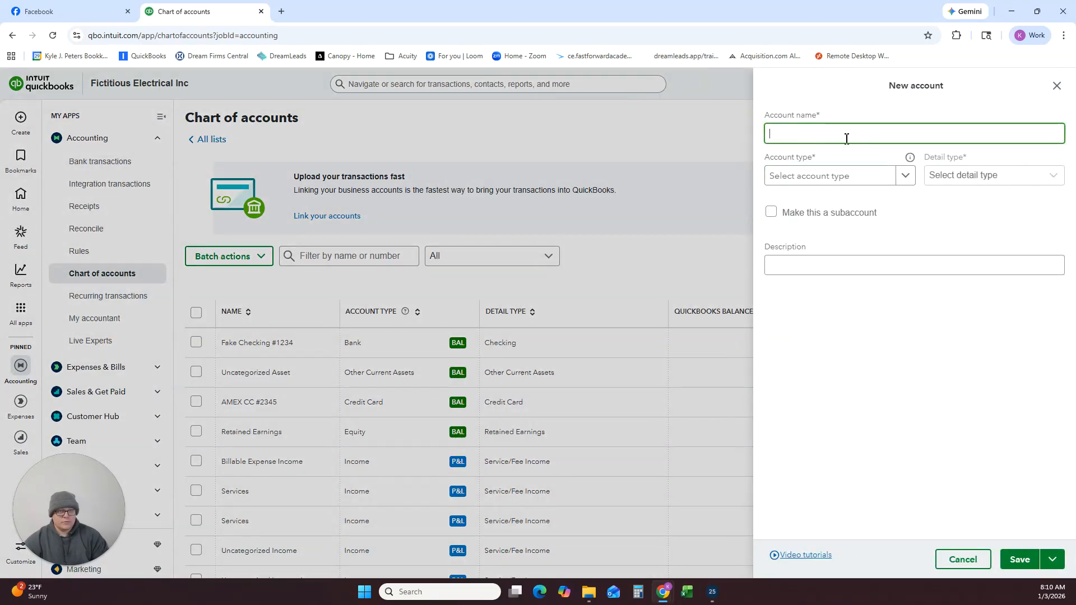
type("Travel Expenses")
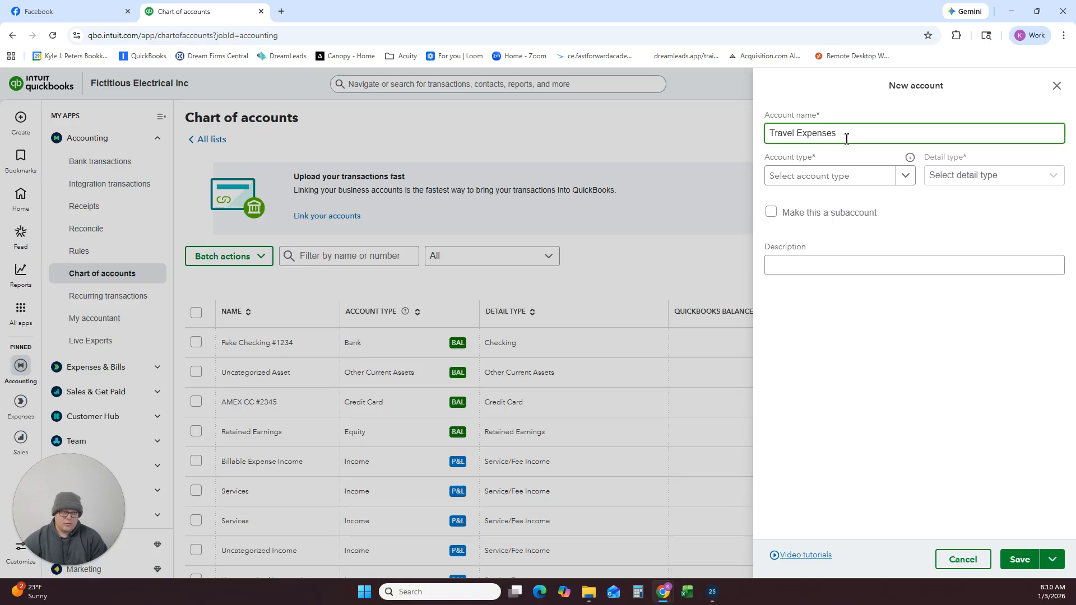
left_click(841, 176)
scroll(824, 280, "down", 4)
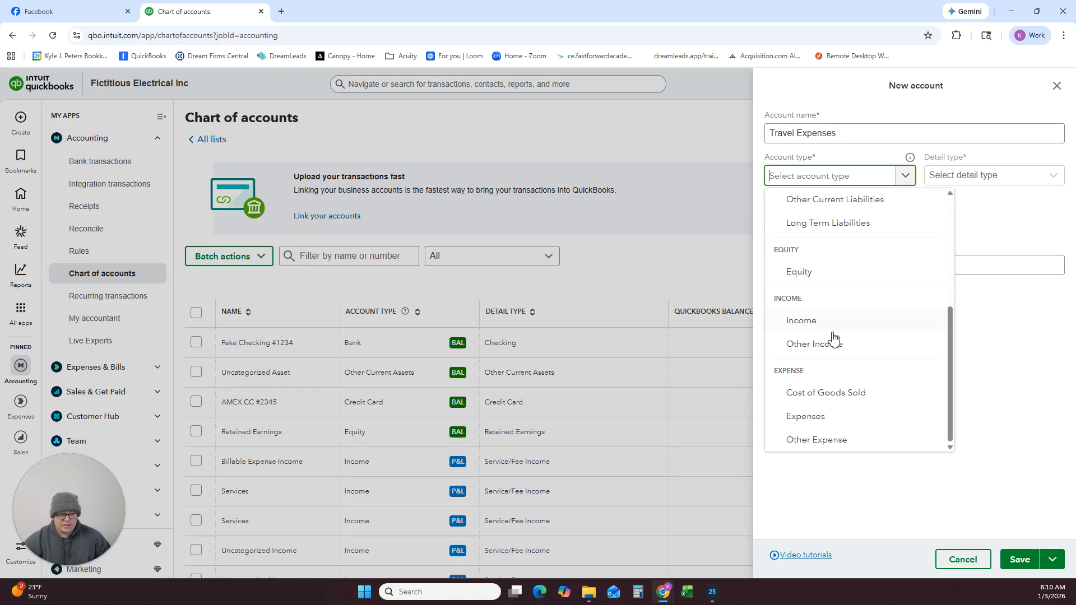
left_click(825, 416)
Set the detail type of the Travel Expenses account to Travel and save it.
left_click(982, 187)
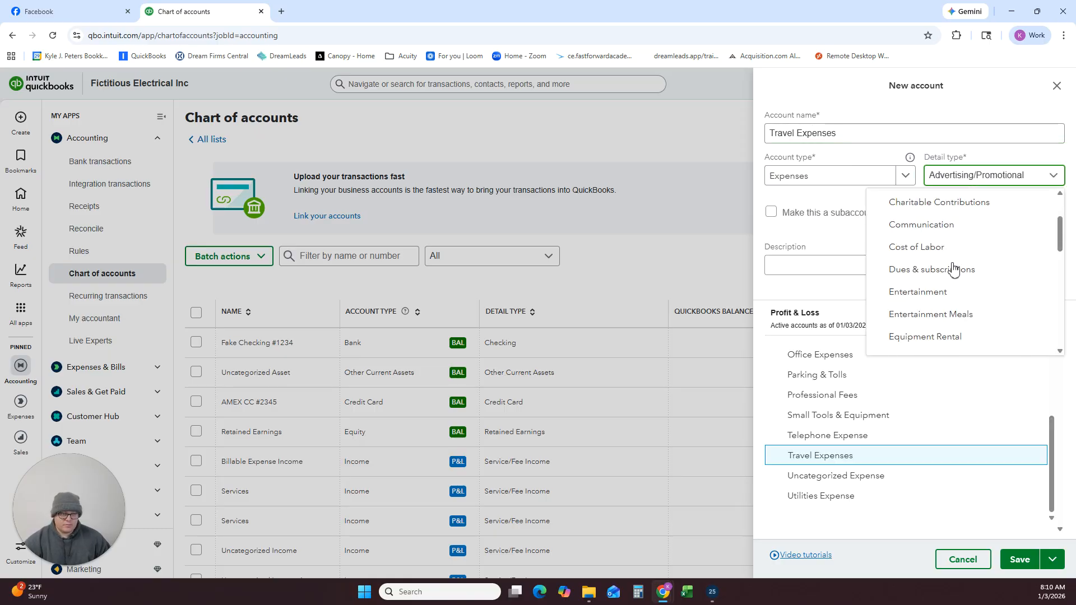
scroll(953, 281, "down", 5)
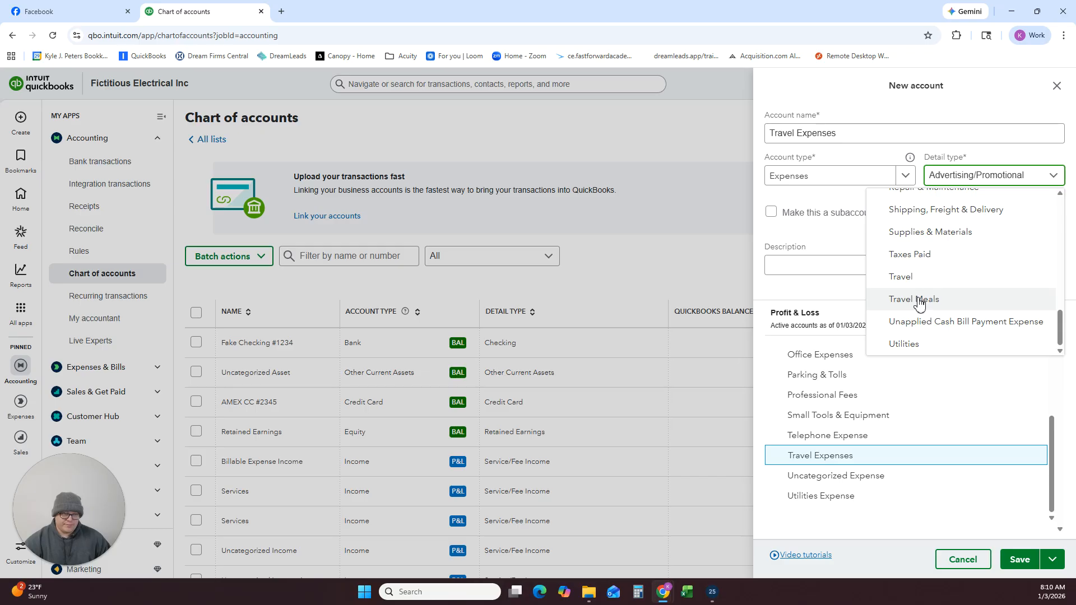
left_click(908, 278)
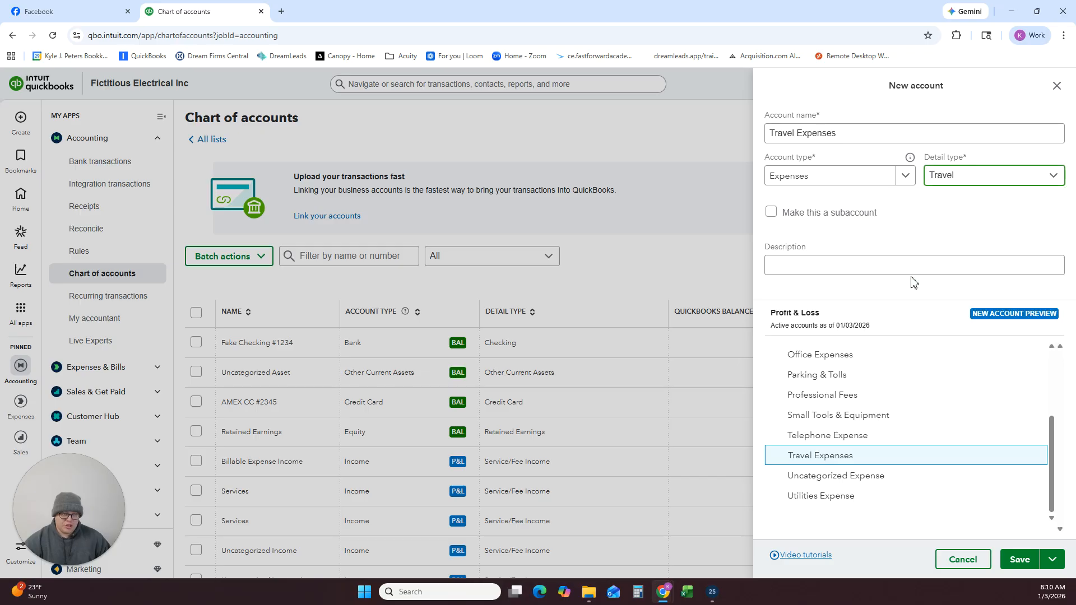
left_click(1020, 560)
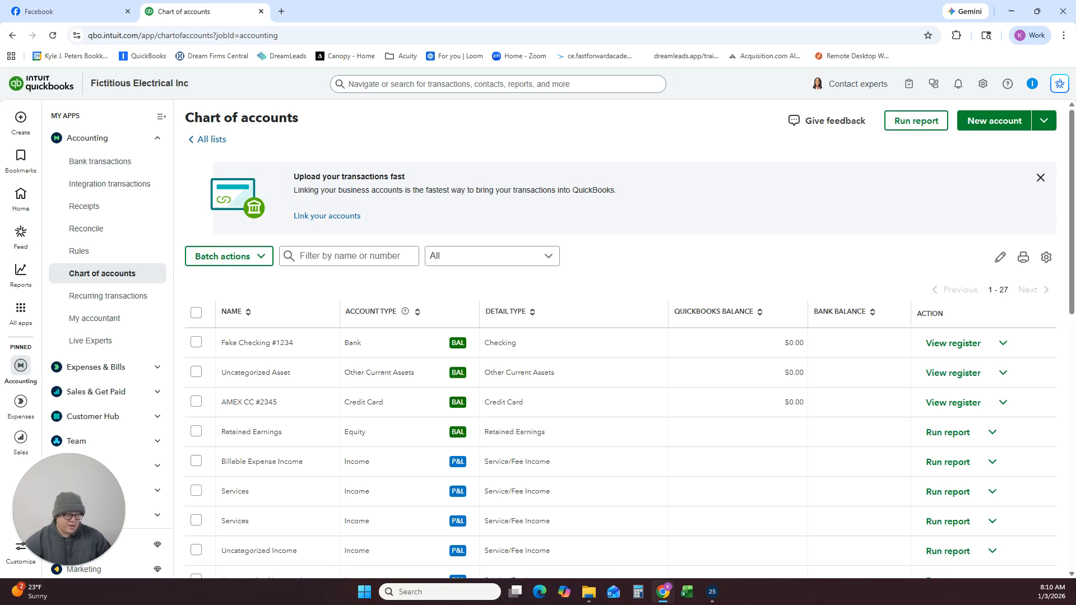
Start a new account named Continuing Education and set its account type to Expenses.
left_click(987, 120)
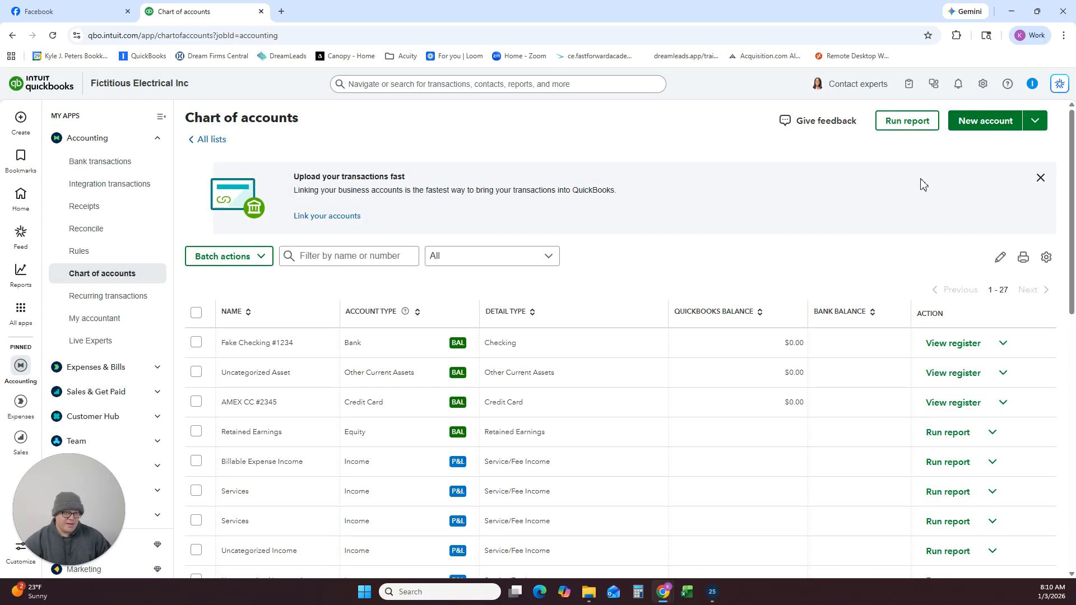
left_click(862, 127)
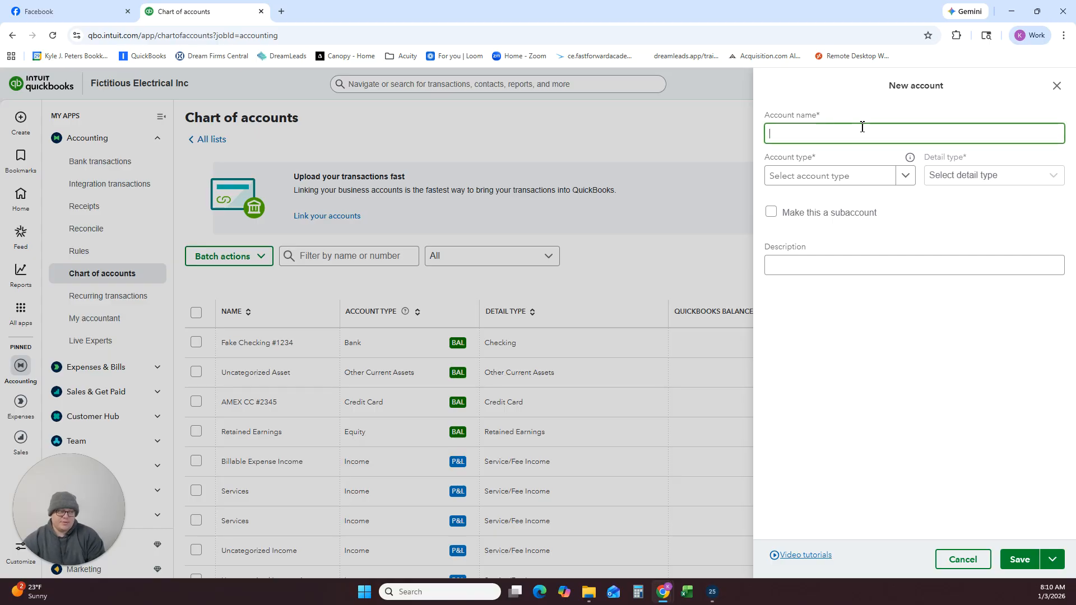
type("Continuing")
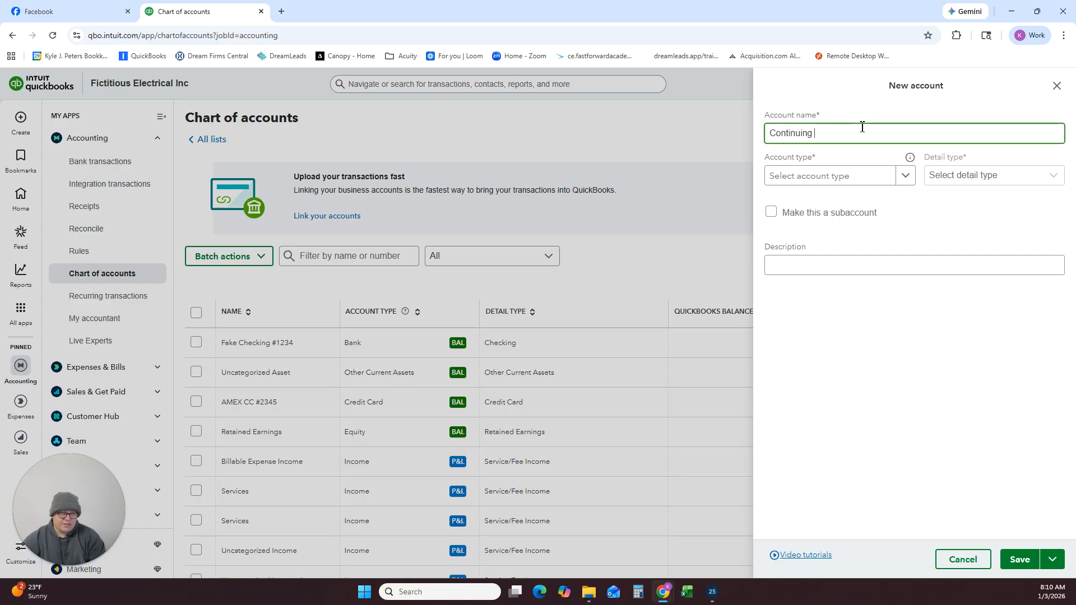
type(" Education")
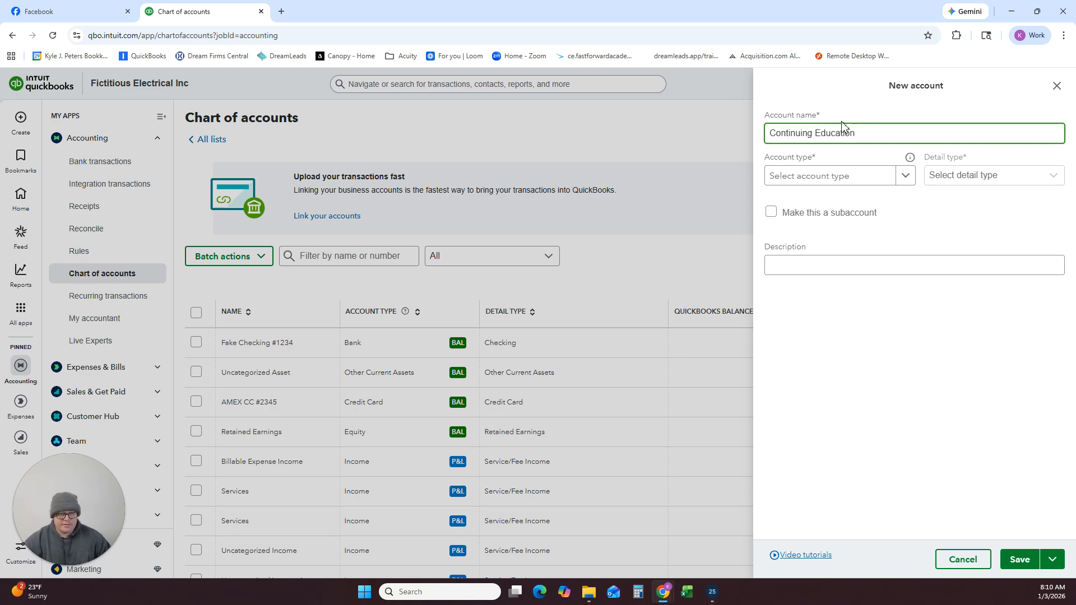
left_click(855, 177)
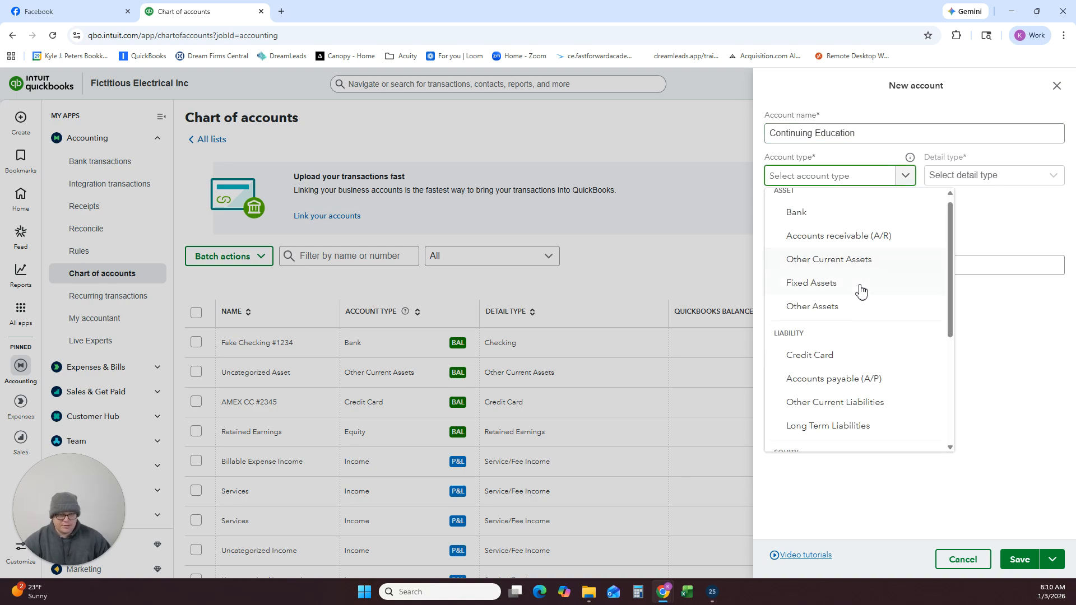
scroll(859, 337, "down", 4)
left_click(858, 415)
Set the detail type of the Continuing Education account to Other Business Expenses and save it.
left_click(962, 177)
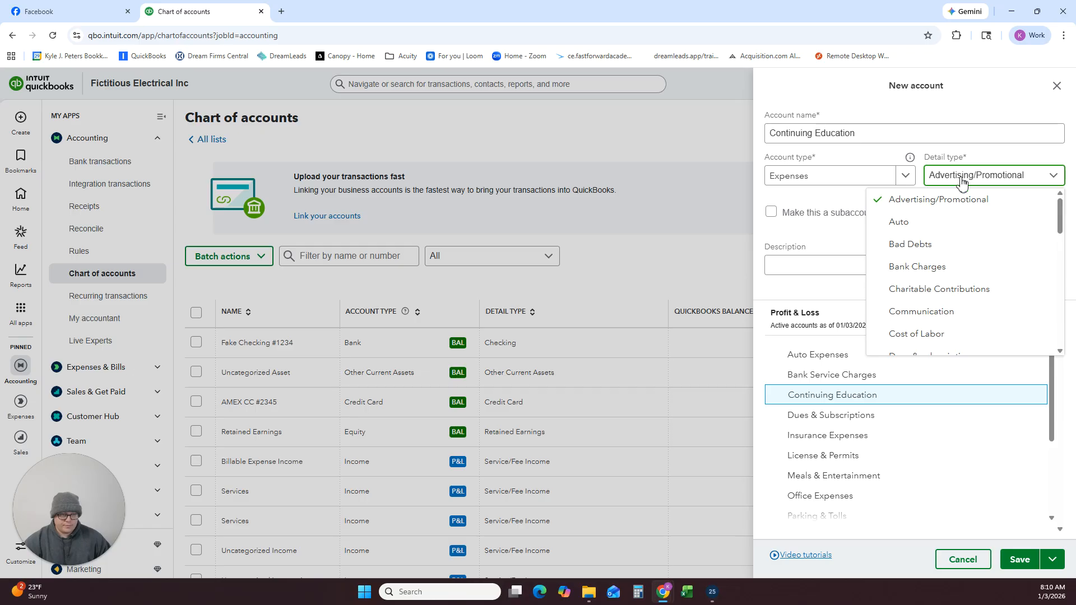
scroll(947, 286, "down", 2)
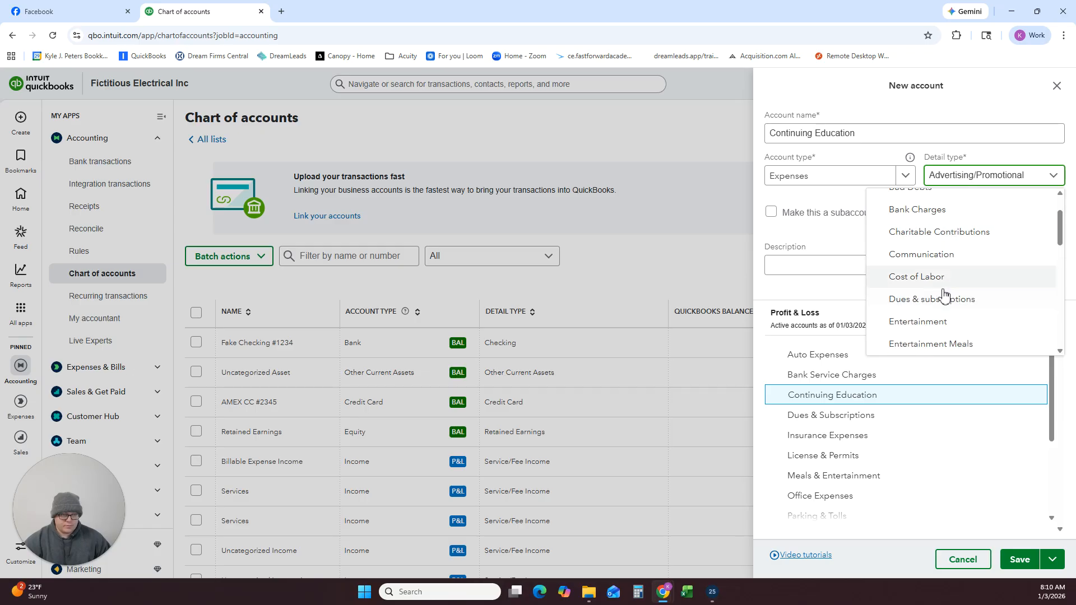
scroll(947, 301, "down", 4)
left_click(937, 278)
left_click(1008, 563)
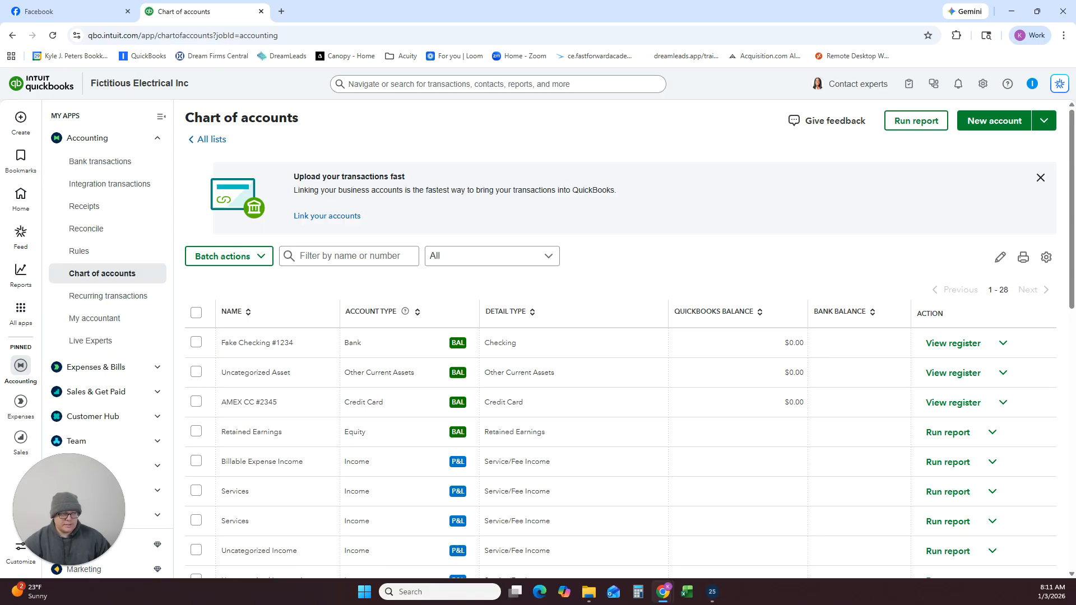
Create and save an account named Advertising & Marketing Expenses with account type Expenses and detail type Advertising/Promotional.
scroll(613, 301, "down", 6)
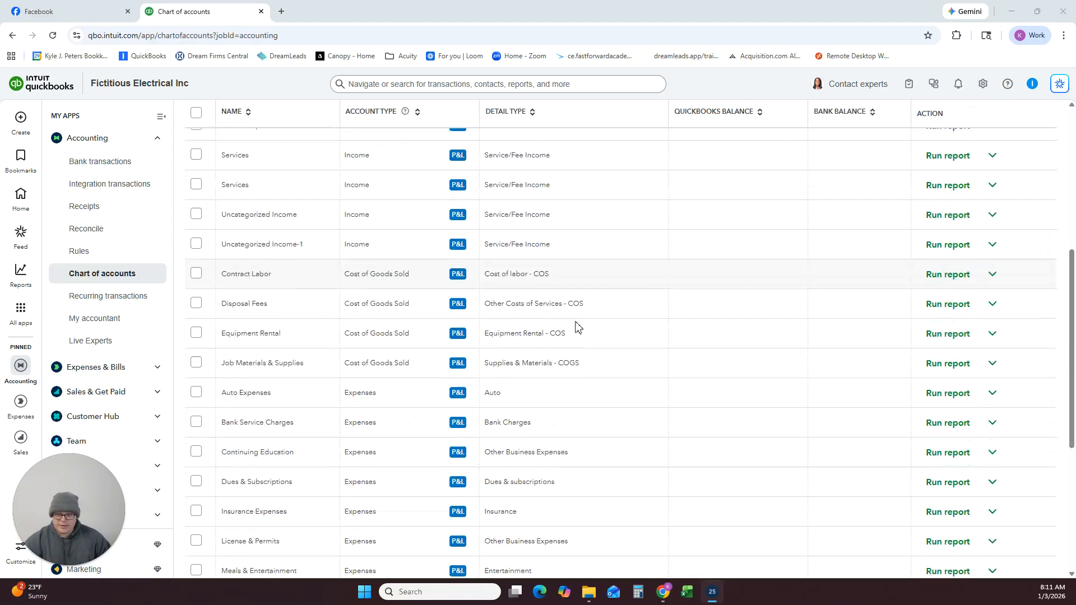
scroll(324, 389, "up", 6)
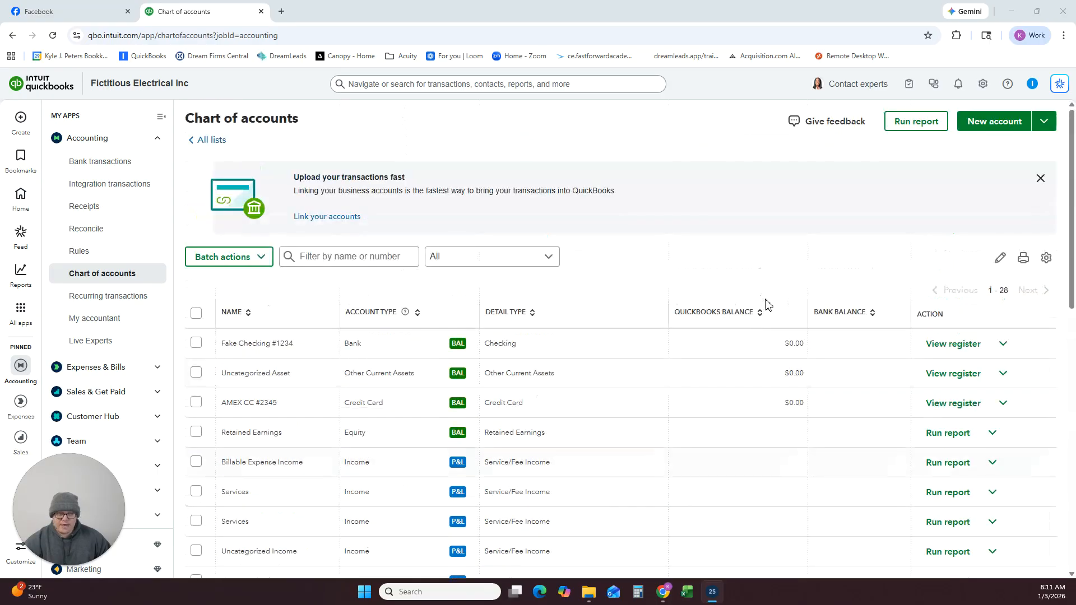
left_click(1019, 120)
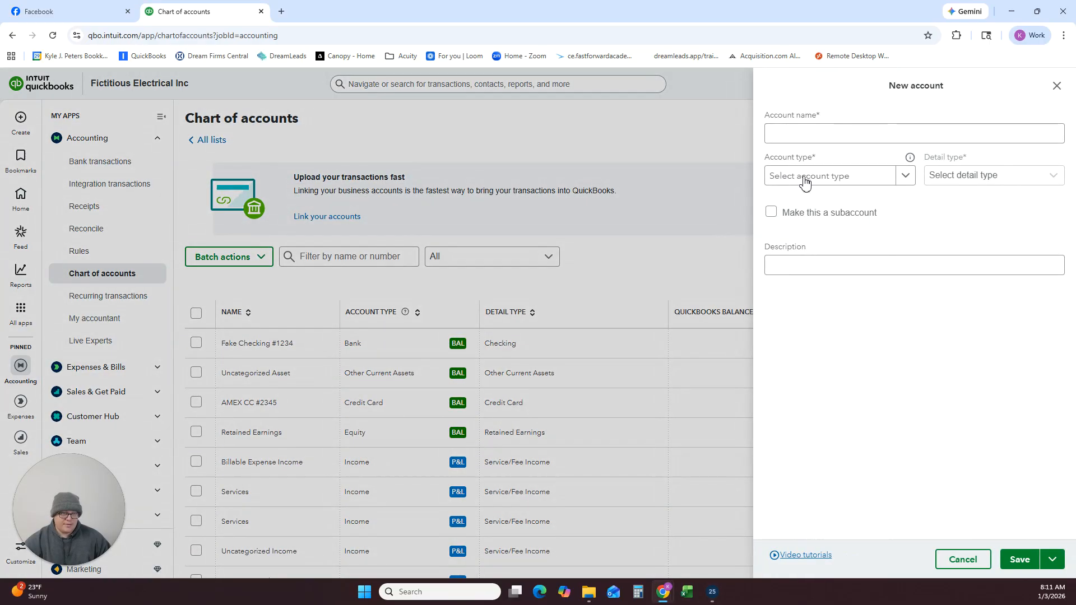
left_click(829, 137)
type("Advertising & Mark")
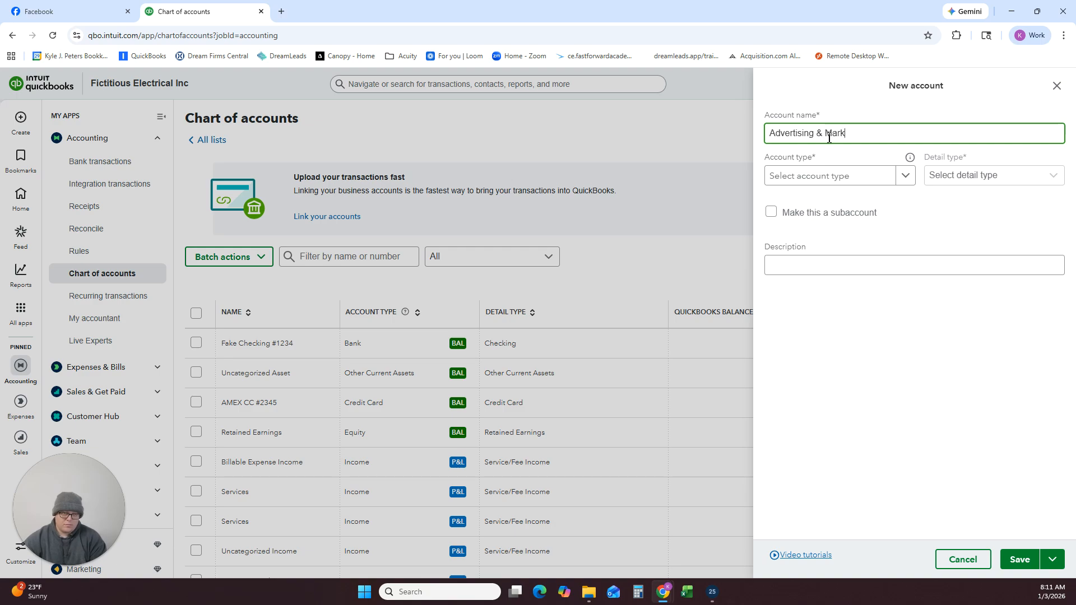
type("eting Expenses")
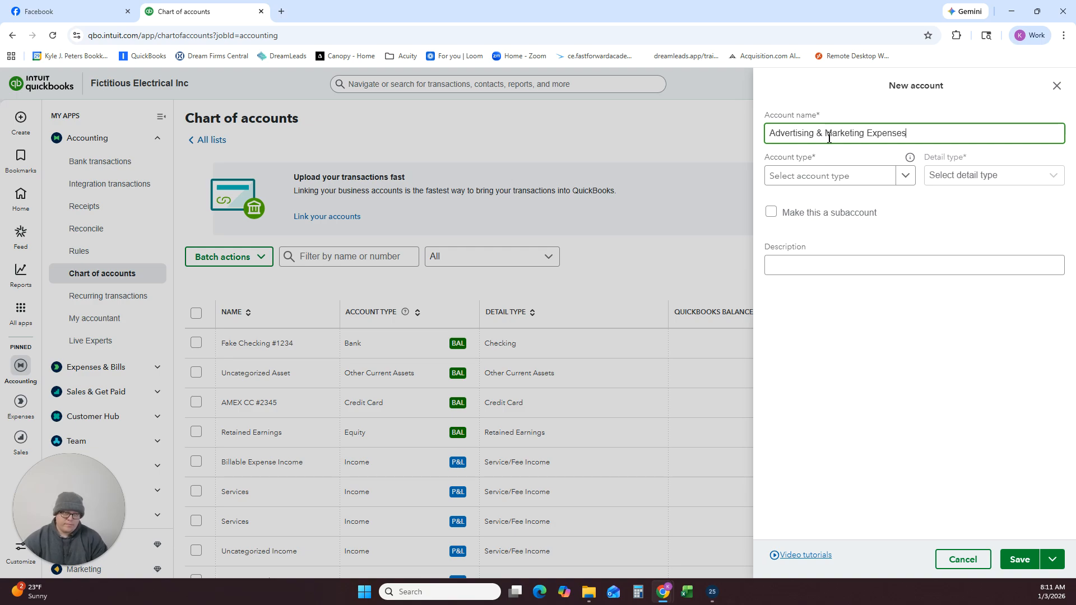
left_click(904, 178)
scroll(835, 336, "down", 5)
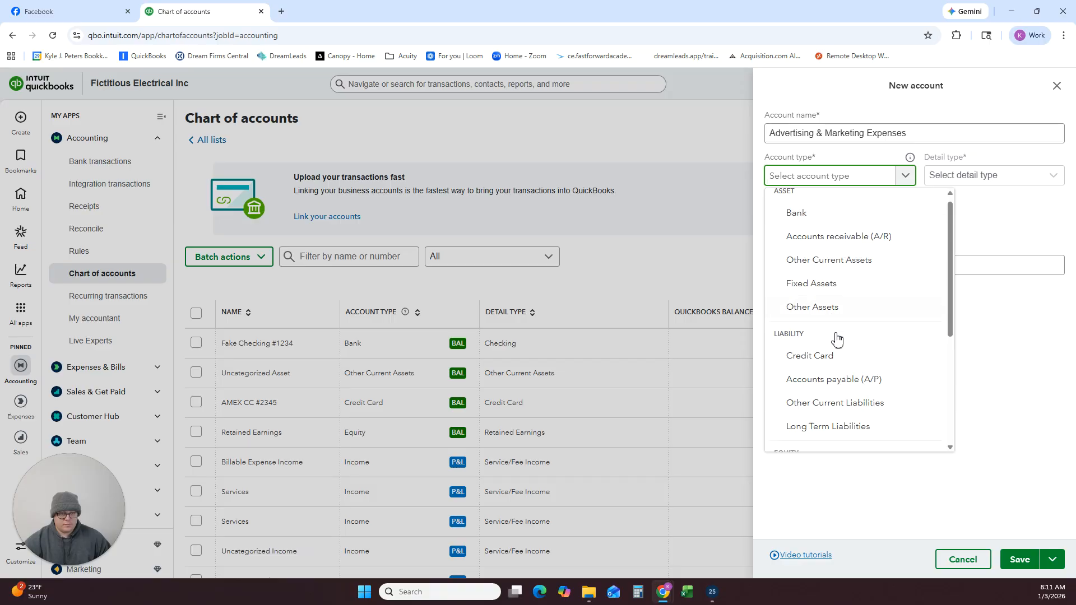
left_click(807, 416)
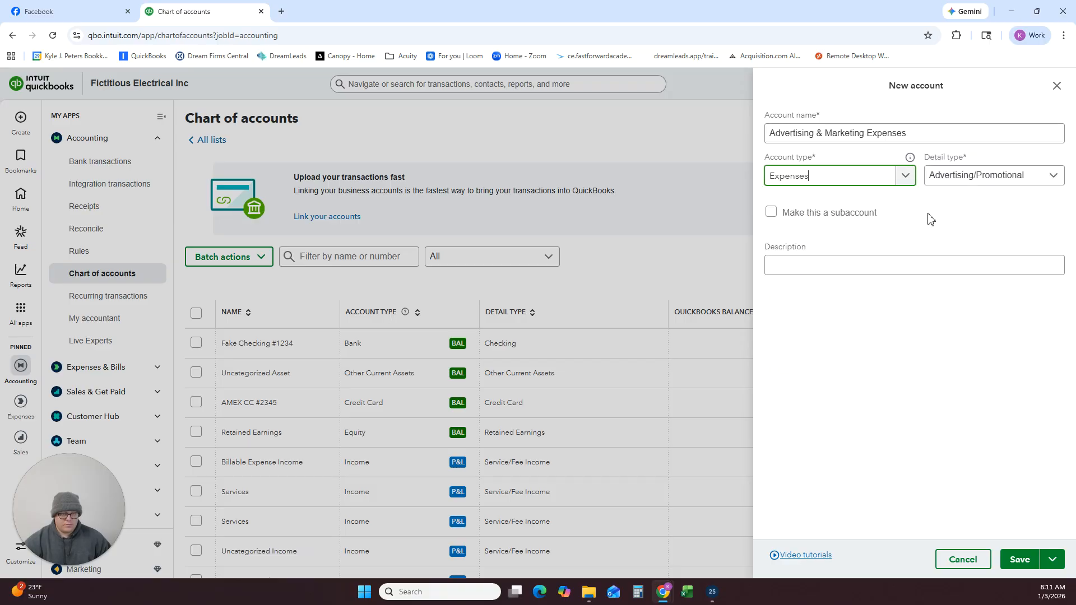
left_click(1020, 559)
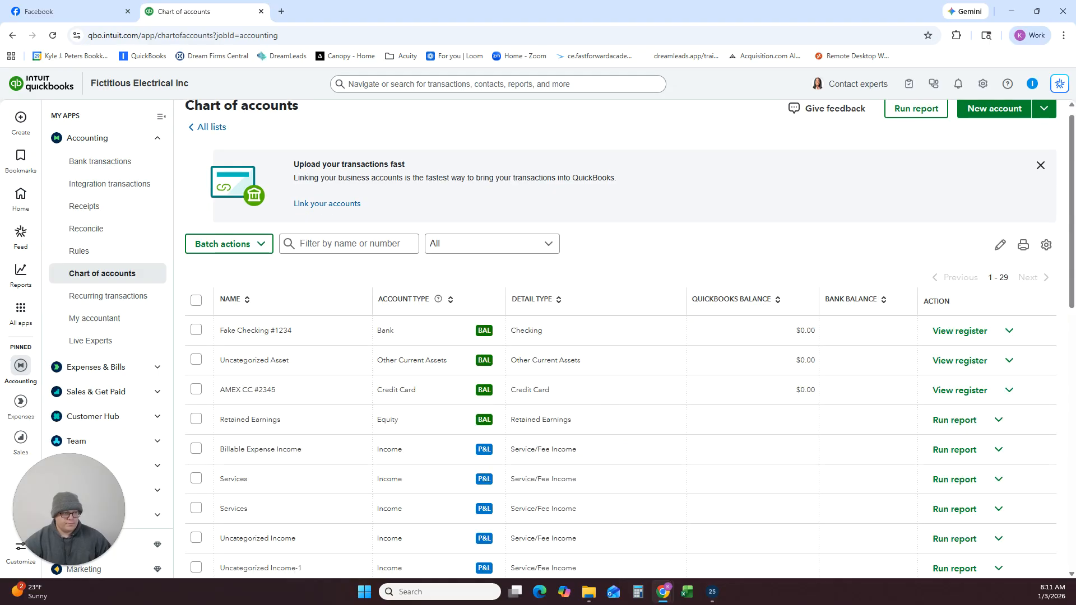
Start a new account named Repairs & Maintenance and set its account type to Expenses.
scroll(650, 344, "down", 10)
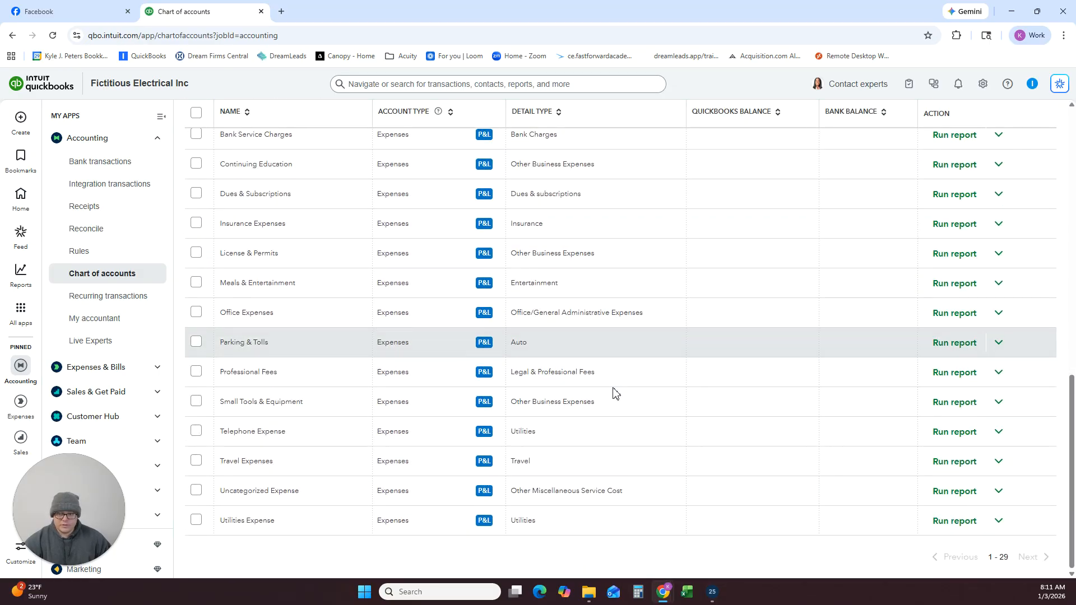
scroll(617, 381, "up", 10)
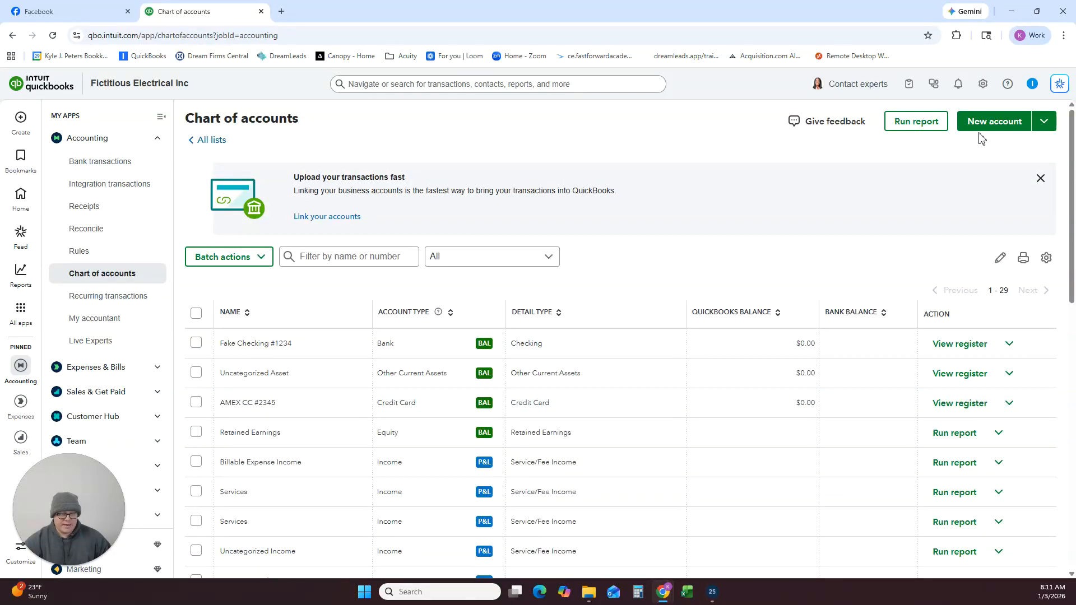
left_click(989, 124)
left_click(869, 140)
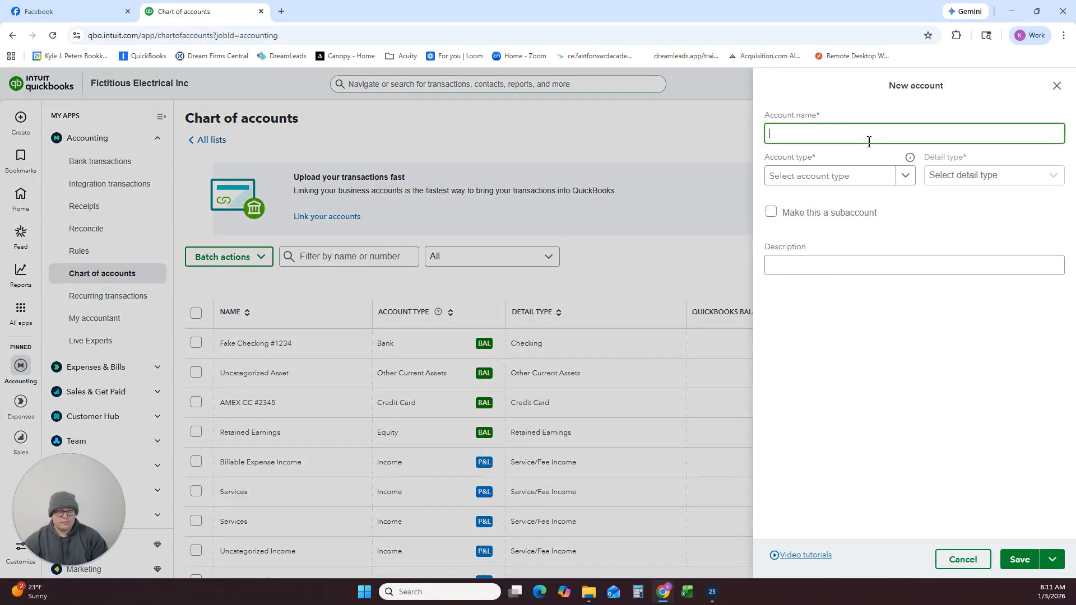
type("Repairs ")
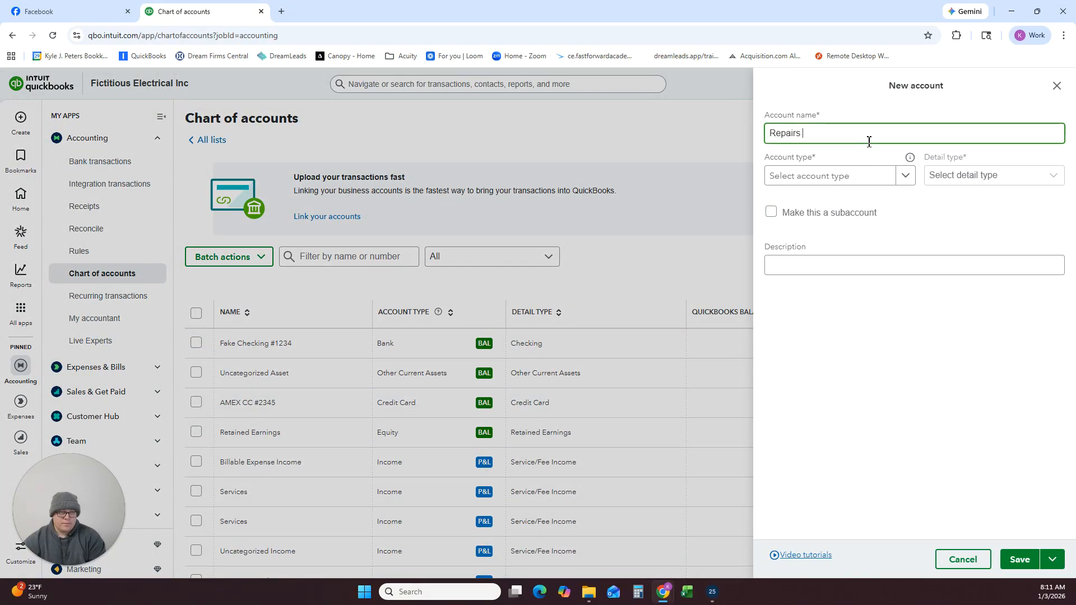
type("& Maintenance")
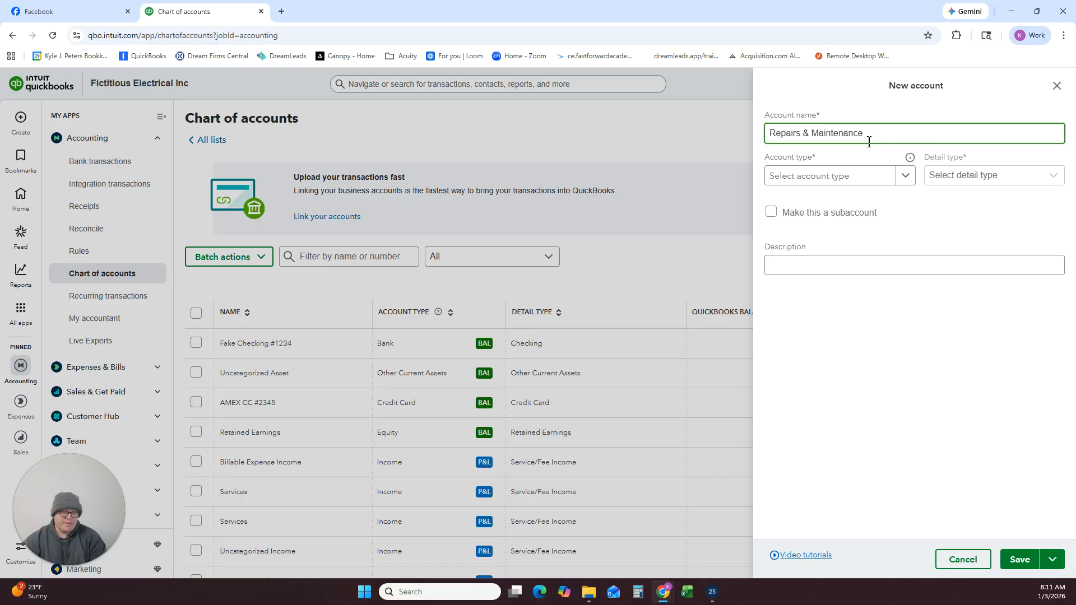
left_click(848, 176)
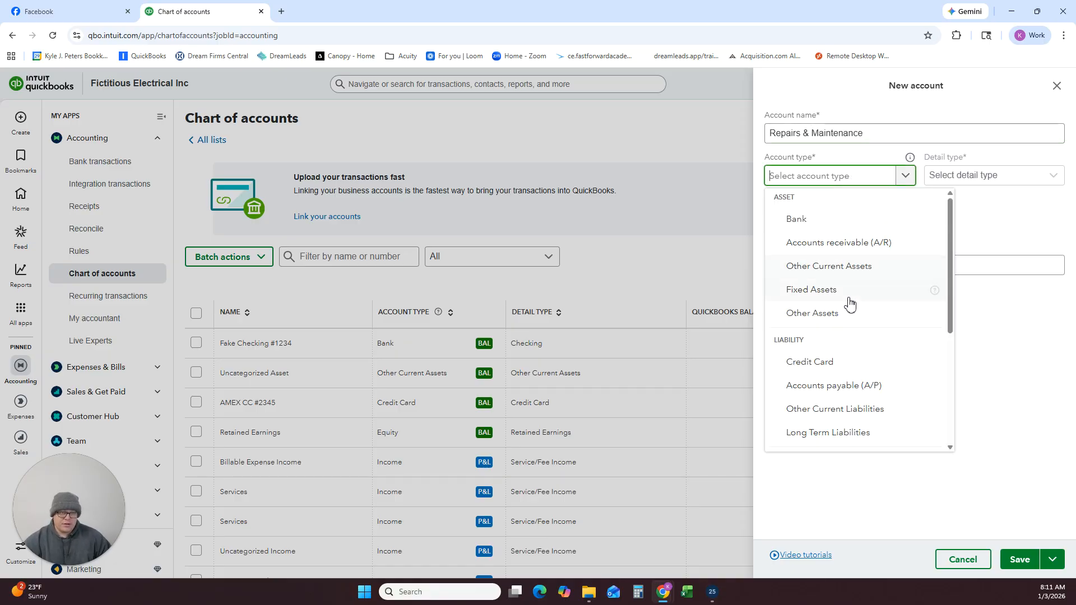
scroll(848, 304, "down", 4)
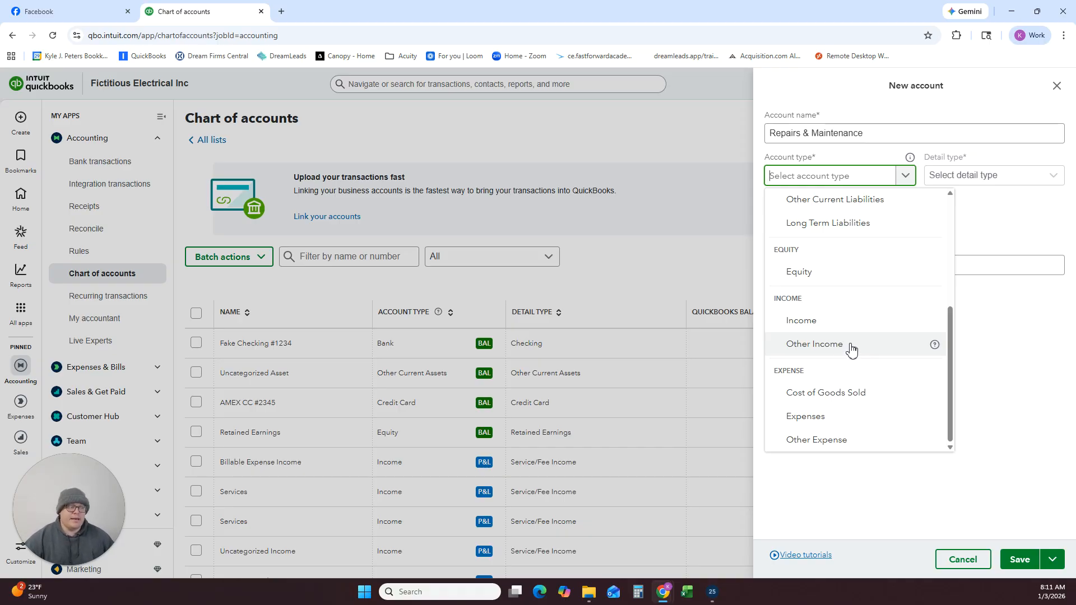
left_click(828, 417)
Set the detail type of the Repairs & Maintenance account to Repair & Maintenance and save it.
left_click(974, 178)
scroll(960, 271, "down", 10)
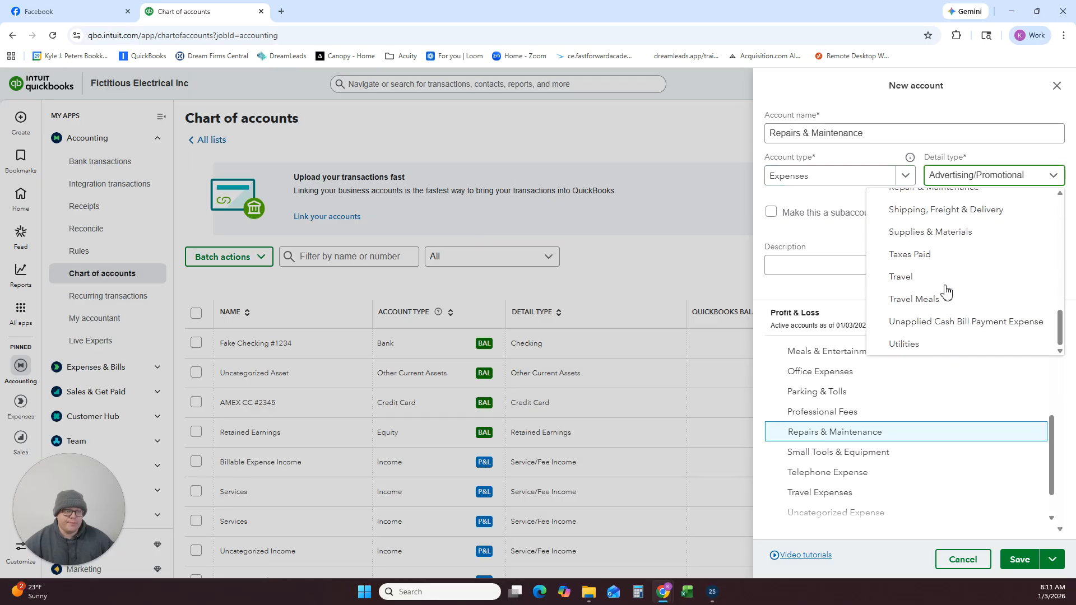
scroll(934, 245, "up", 1)
left_click(935, 244)
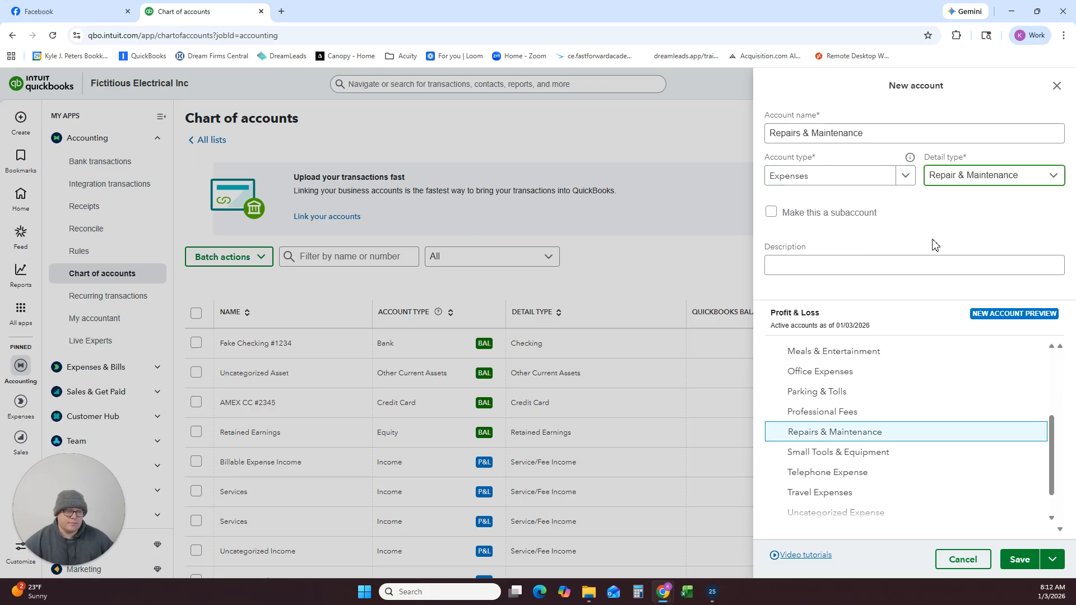
left_click(1019, 561)
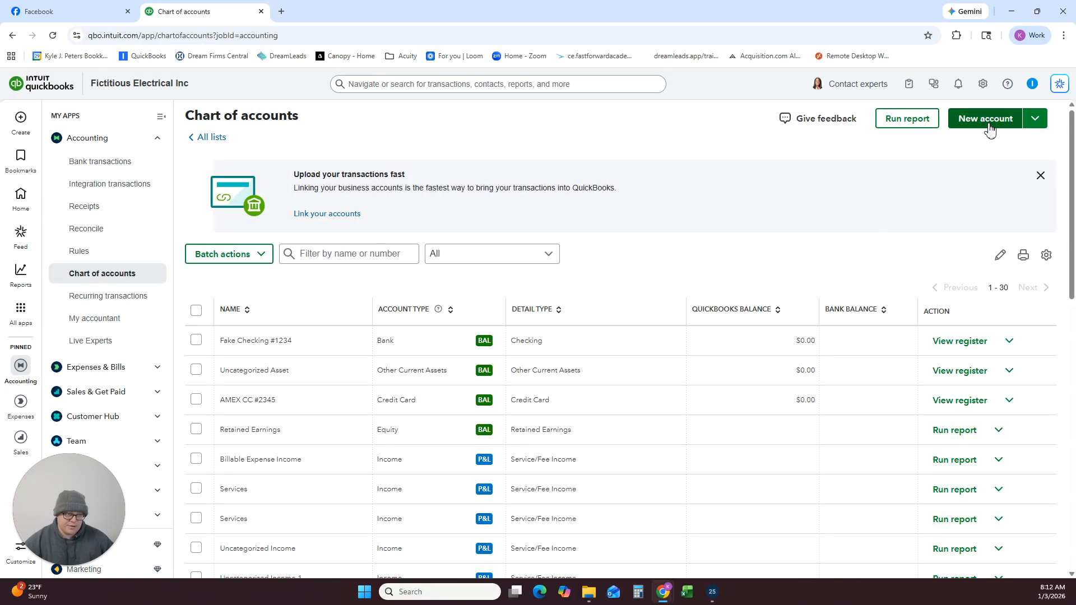
Start a new account named Rent Expense and set its account type to Expenses.
left_click(994, 122)
left_click(907, 132)
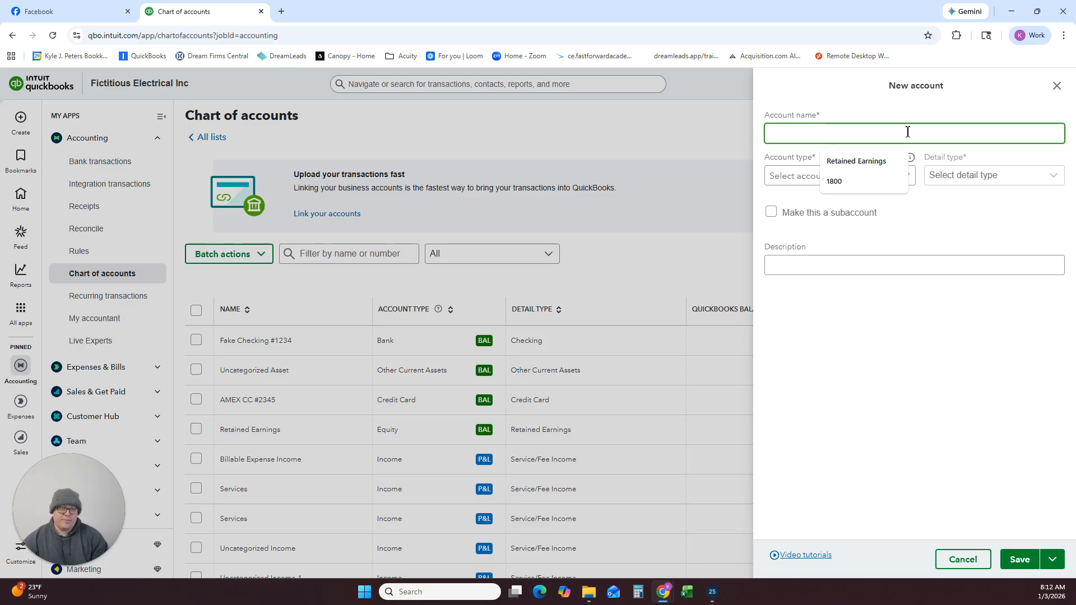
type("Rent Expense")
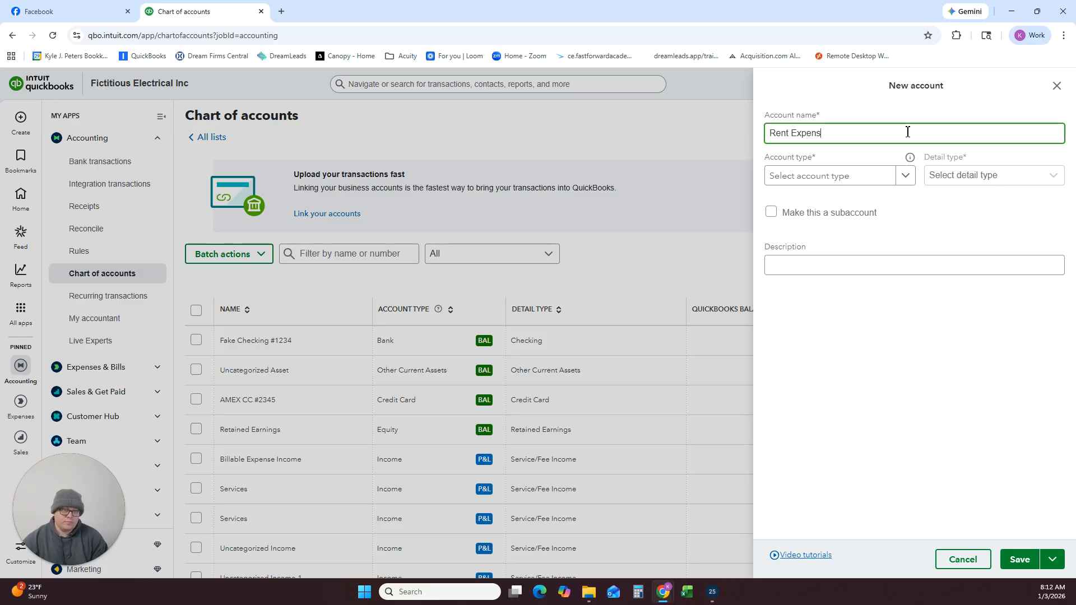
left_click(874, 175)
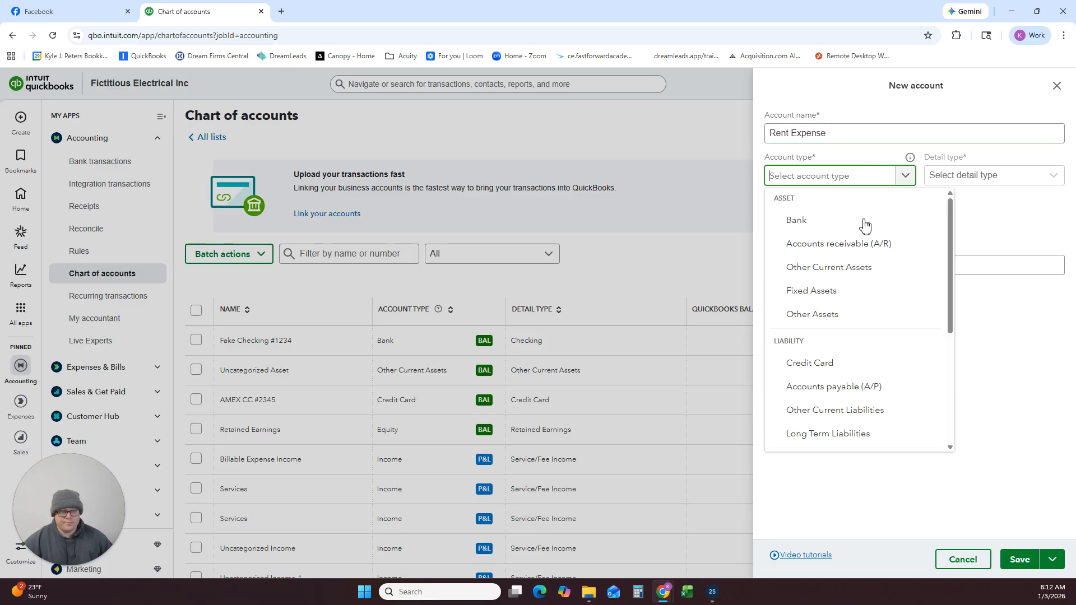
scroll(858, 314, "down", 3)
left_click(817, 418)
Set the detail type of the Rent Expense account to Rent or Lease of Buildings and save it.
left_click(948, 175)
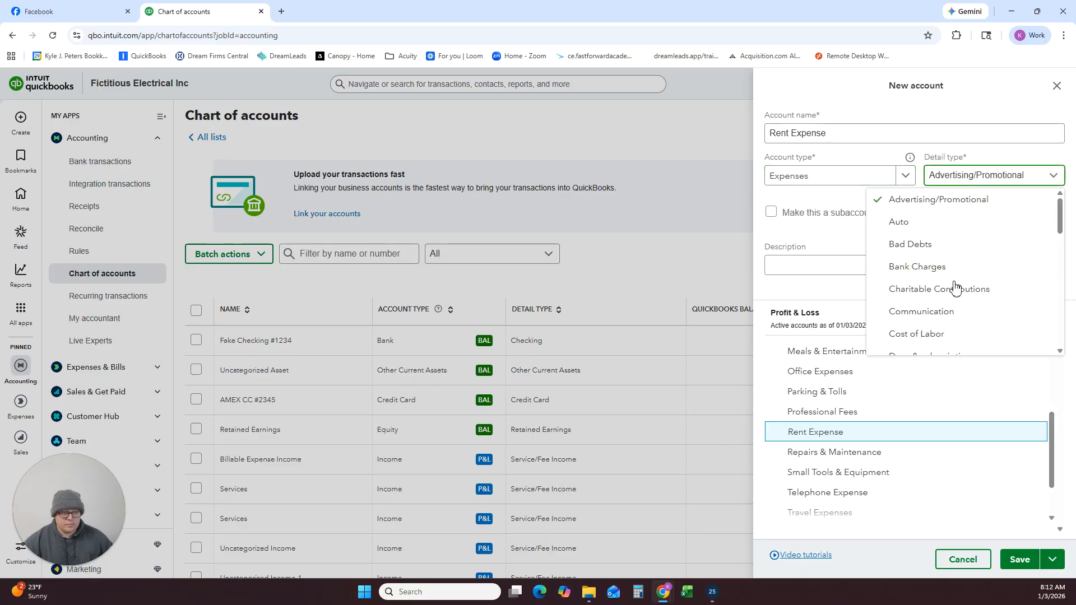
scroll(942, 297, "down", 5)
scroll(927, 301, "up", 4)
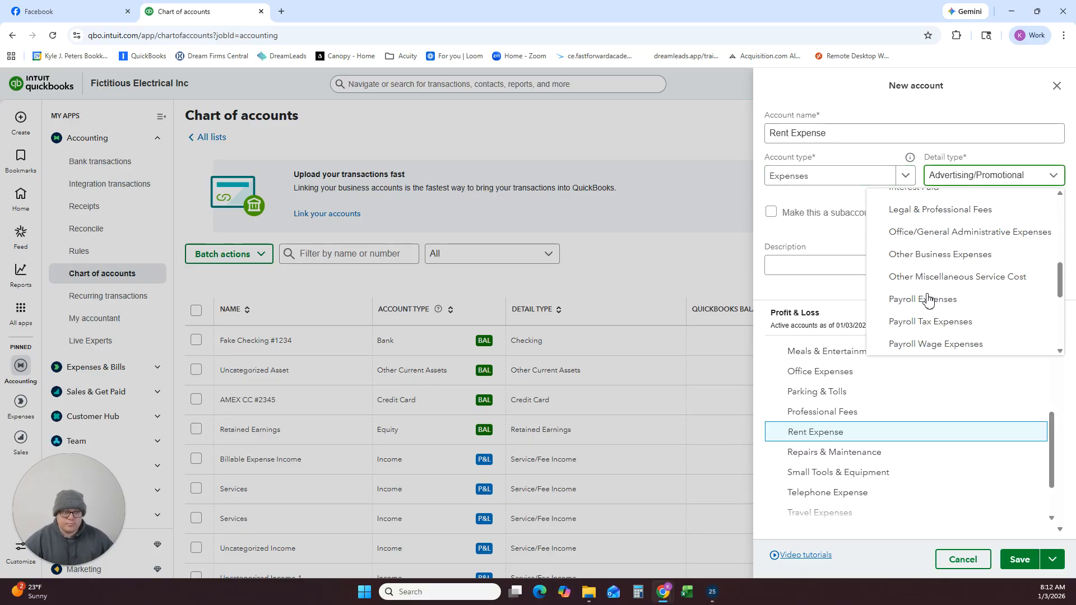
scroll(927, 298, "down", 2)
left_click(926, 279)
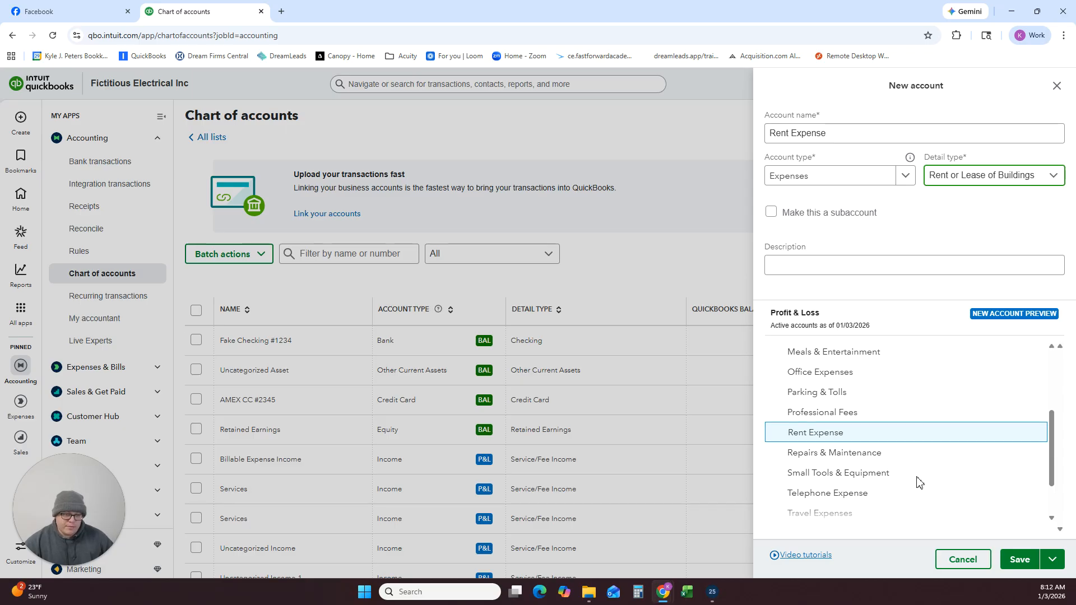
scroll(920, 481, "up", 3)
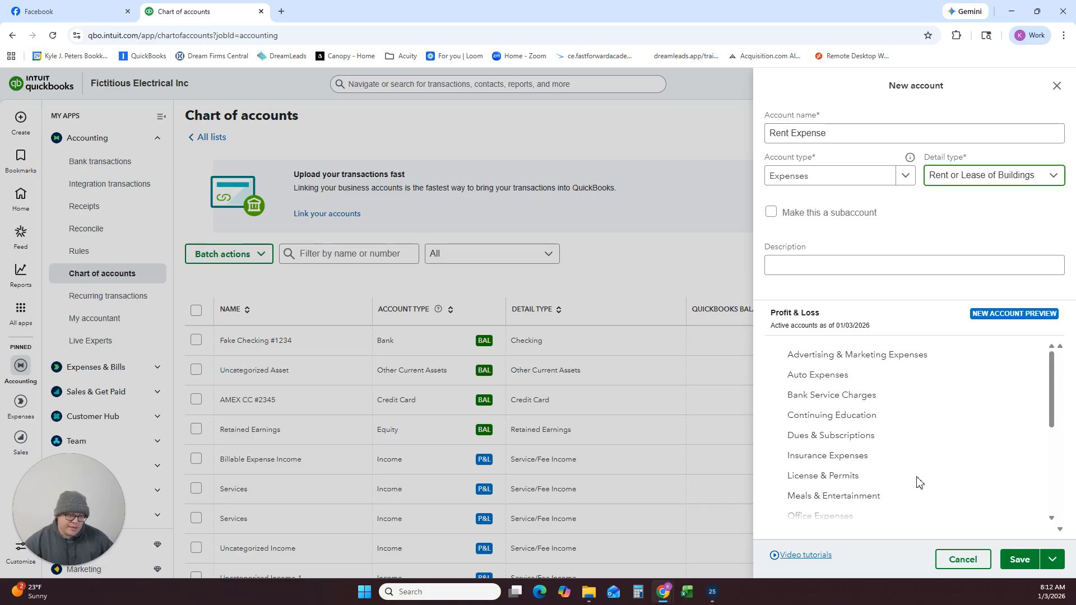
left_click(1015, 567)
left_click(1018, 561)
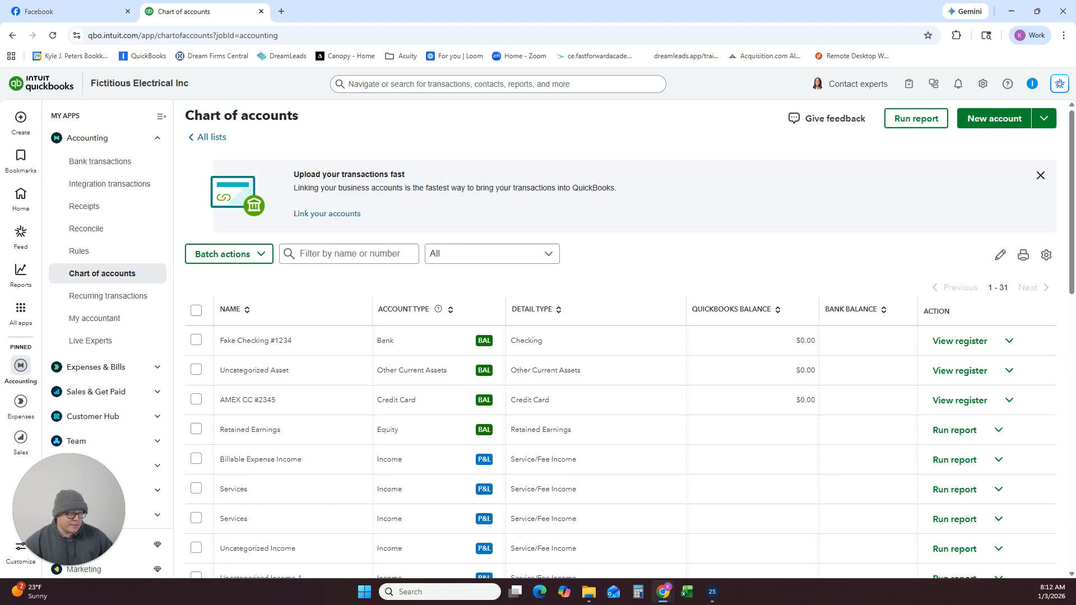
Start a new account named Tax Expense and set its account type to Expenses.
left_click(985, 120)
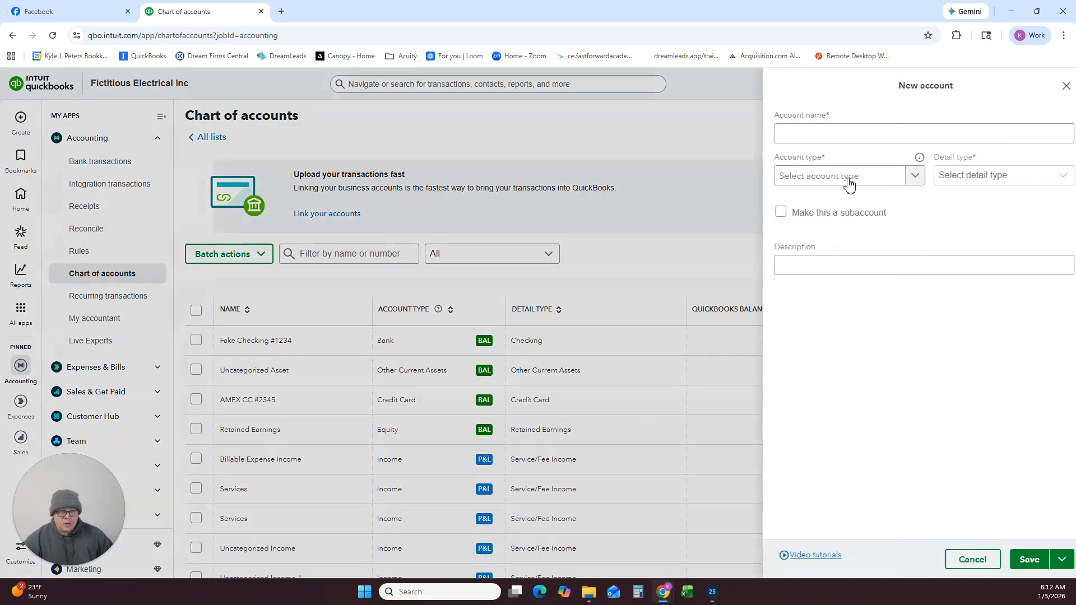
left_click(819, 127)
type("Taxes")
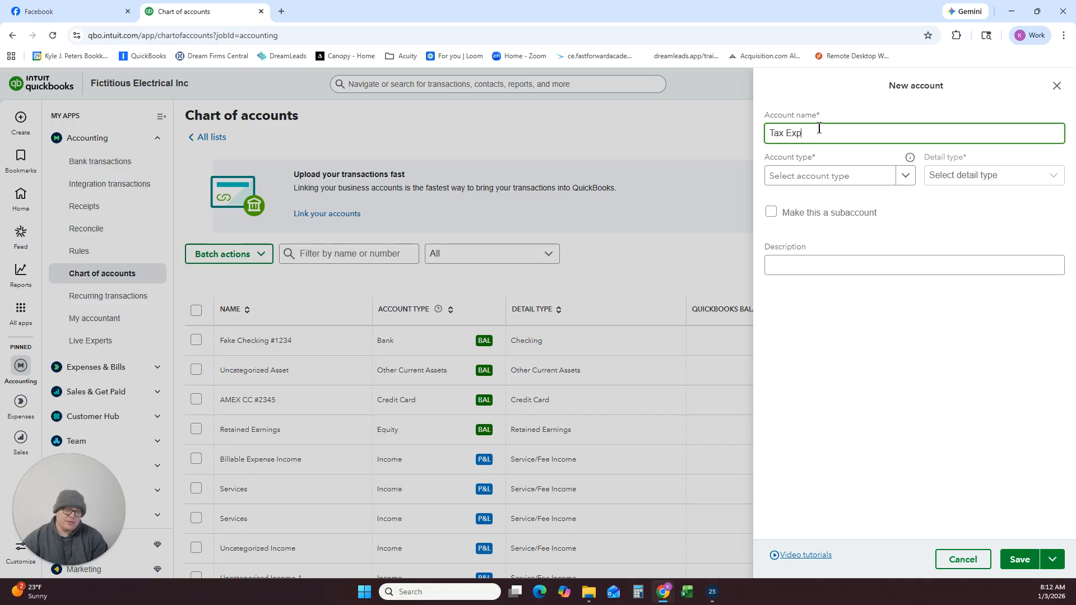
type("xpense")
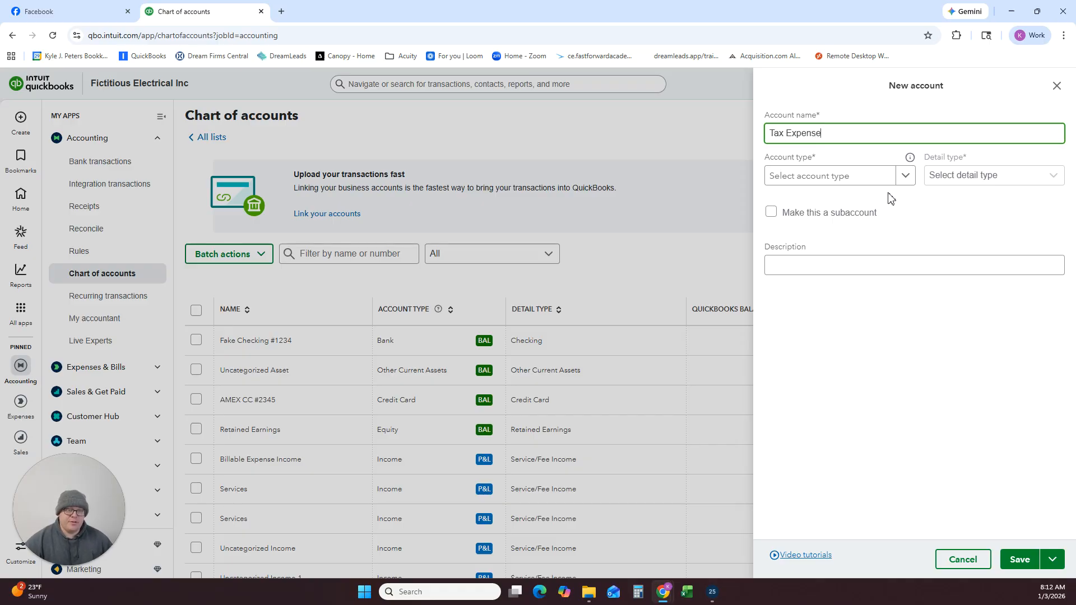
left_click(871, 174)
scroll(850, 230, "down", 5)
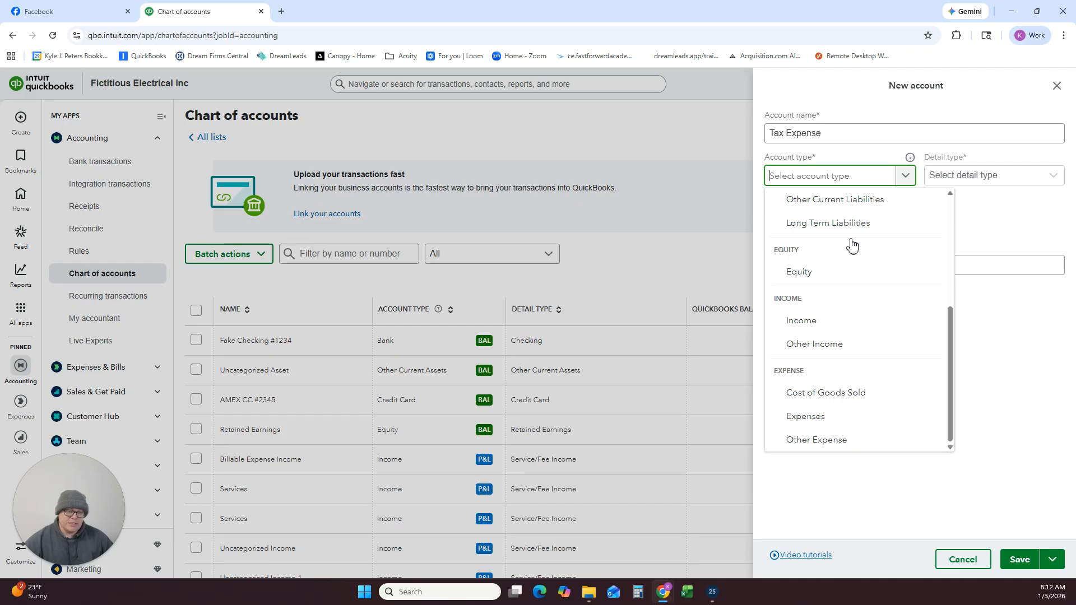
left_click(811, 416)
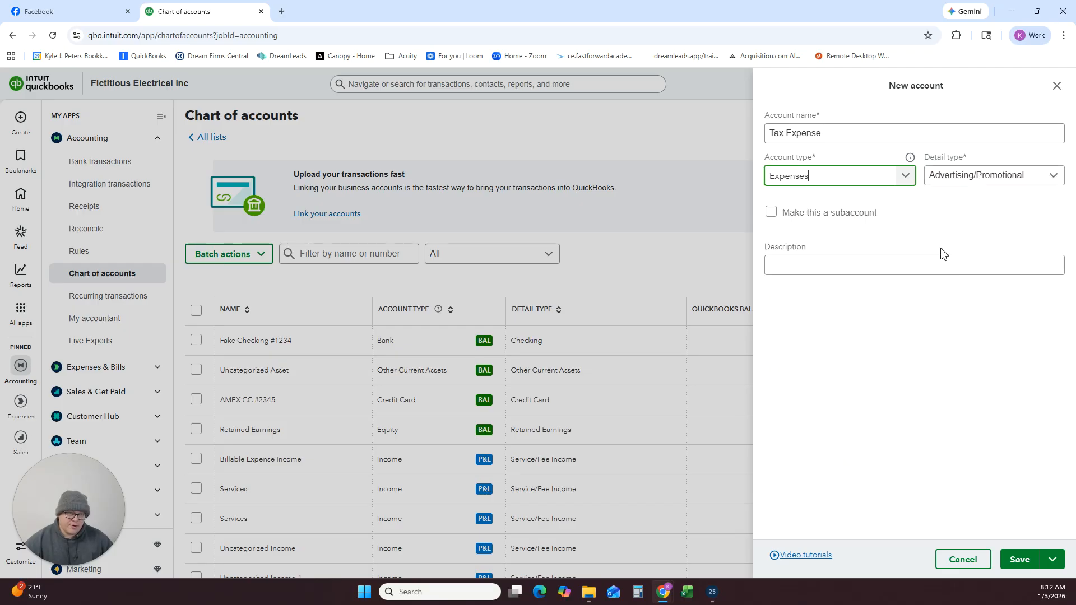
Set the detail type of the Tax Expense account to Taxes Paid.
left_click(962, 185)
scroll(951, 289, "down", 8)
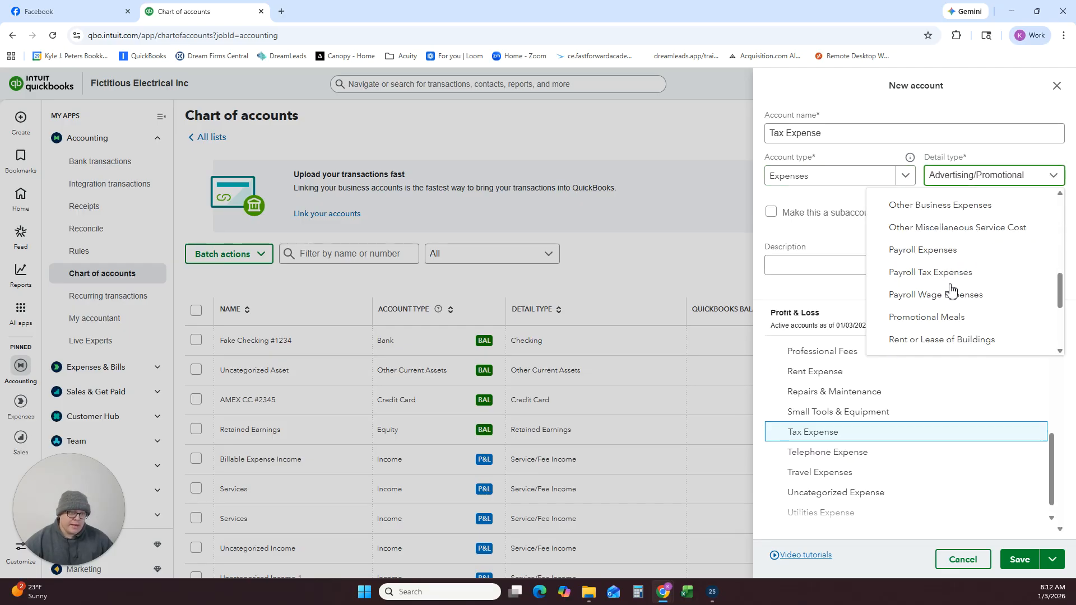
scroll(948, 288, "up", 3)
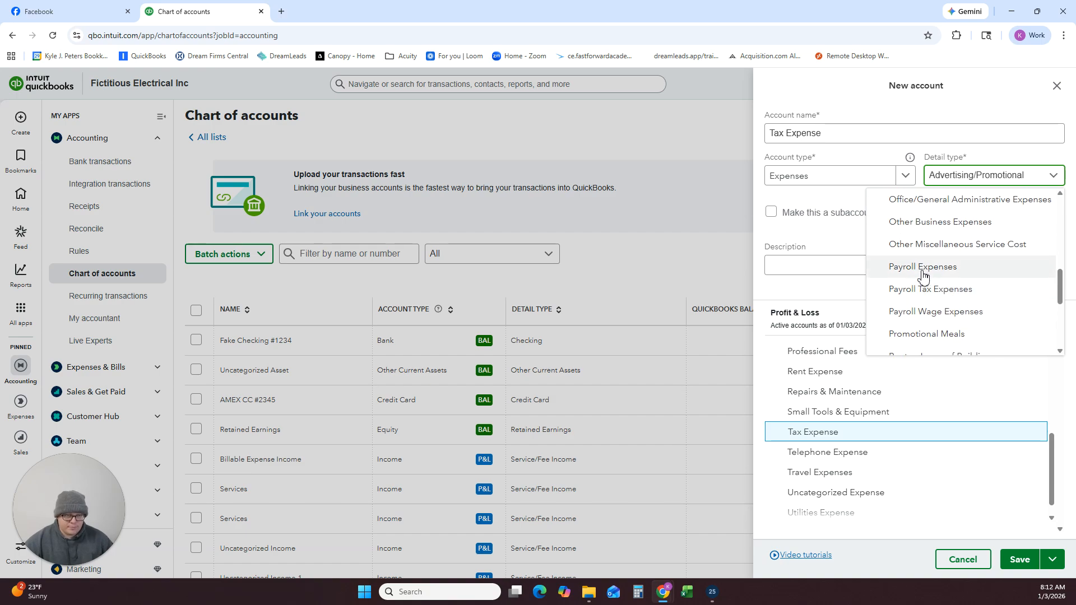
scroll(922, 274, "down", 3)
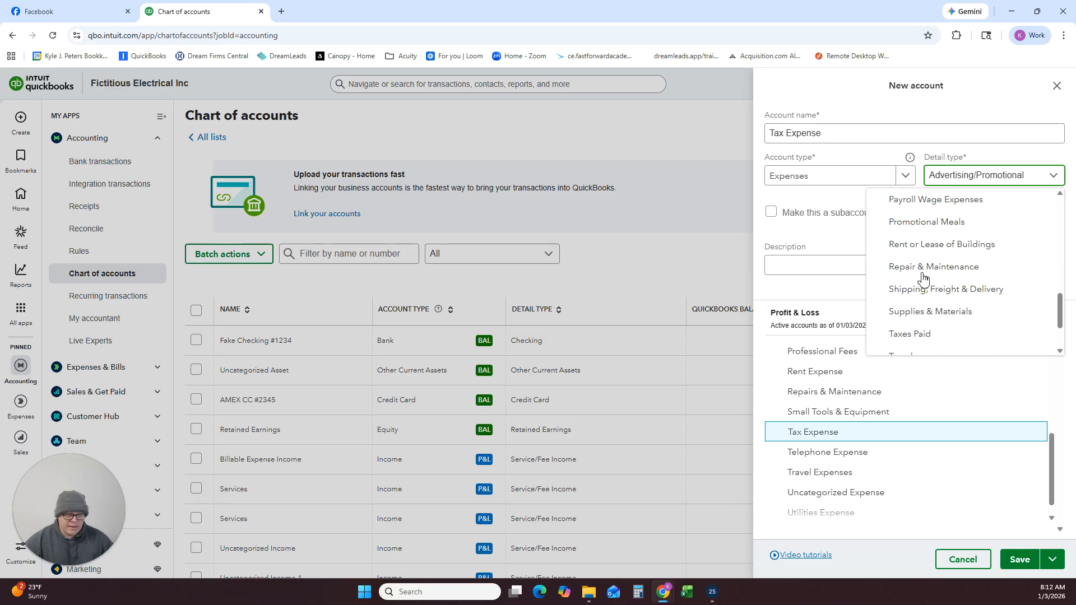
left_click(917, 335)
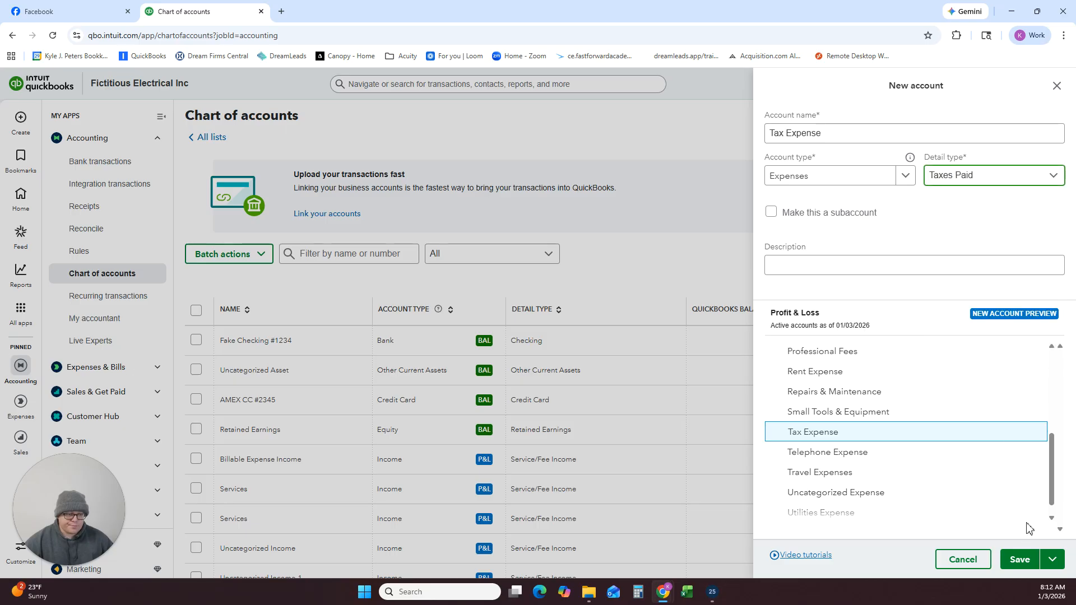
Save the Tax Expense account and start a new account named Interest Expense with the account type Expenses.
left_click(1019, 559)
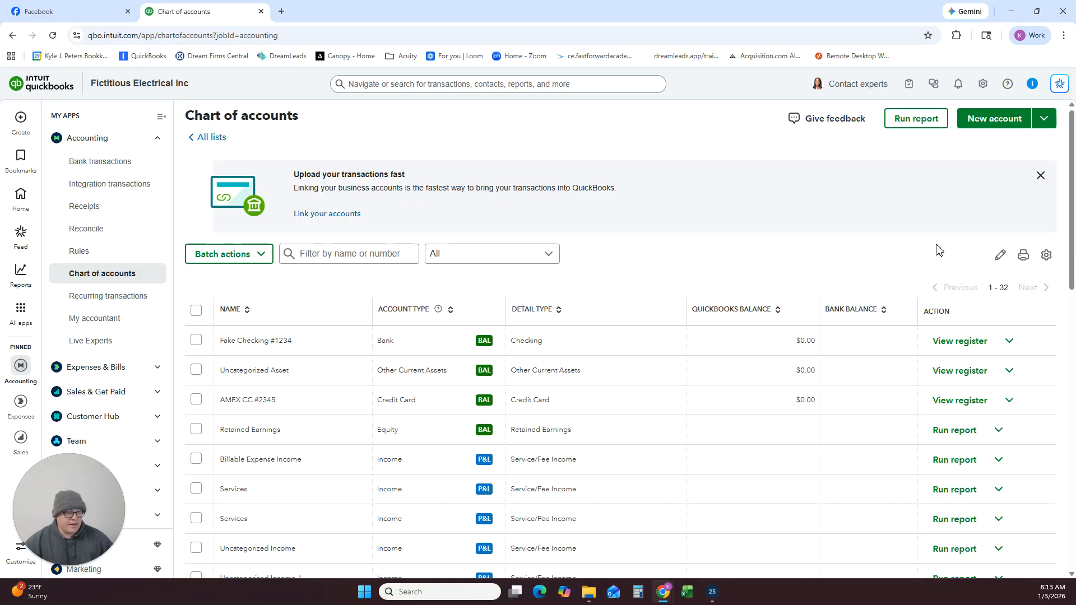
left_click(992, 124)
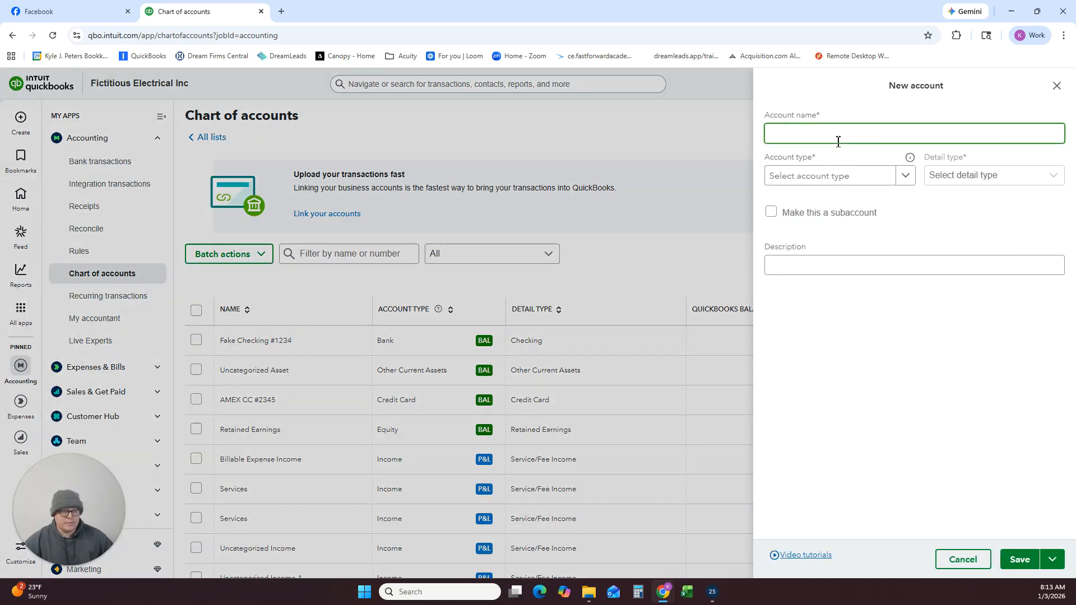
type("Interest")
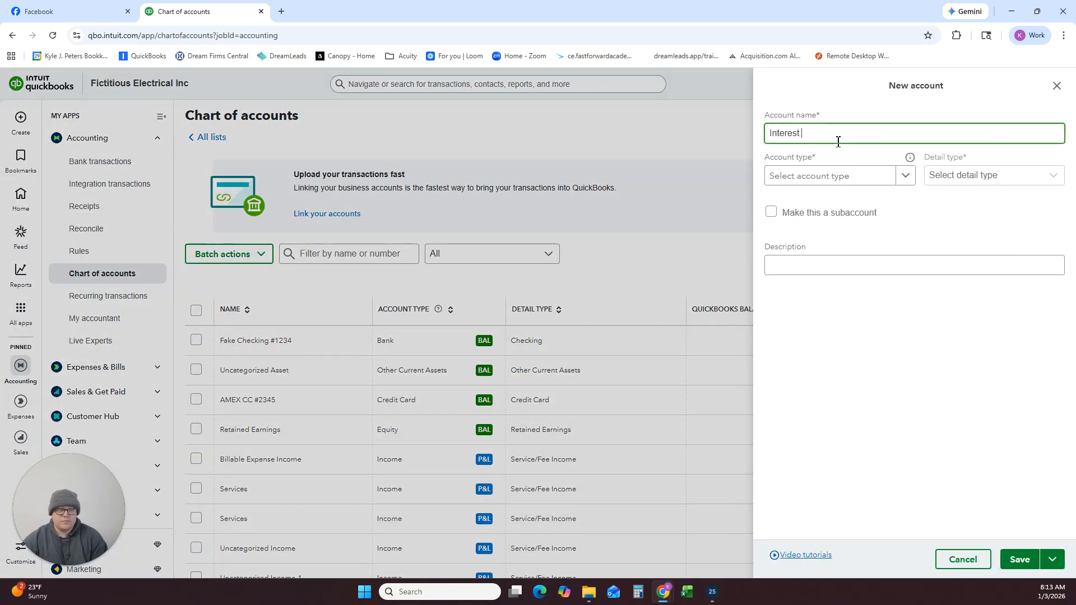
type(" Expense")
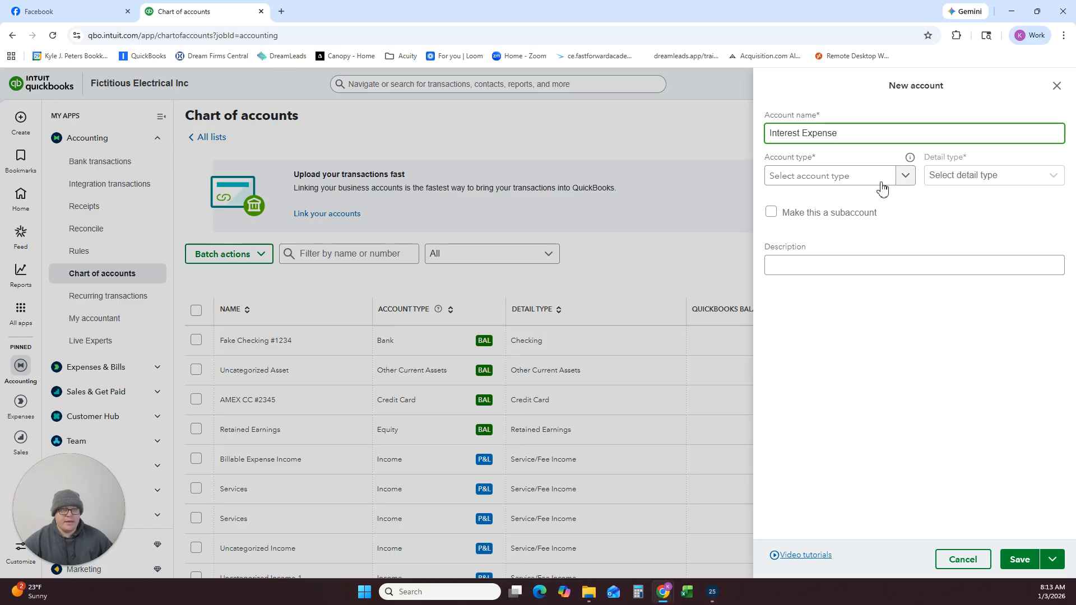
left_click(890, 180)
scroll(840, 354, "down", 5)
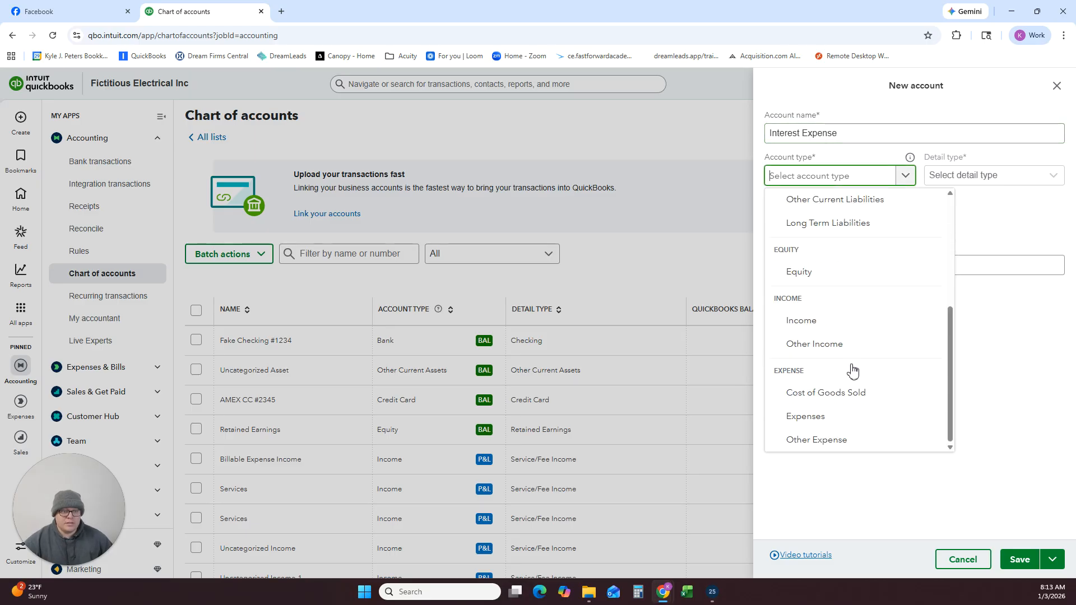
left_click(824, 415)
Set the detail type of the Interest Expense account to Interest Paid and save it.
left_click(1006, 183)
scroll(901, 228, "down", 5)
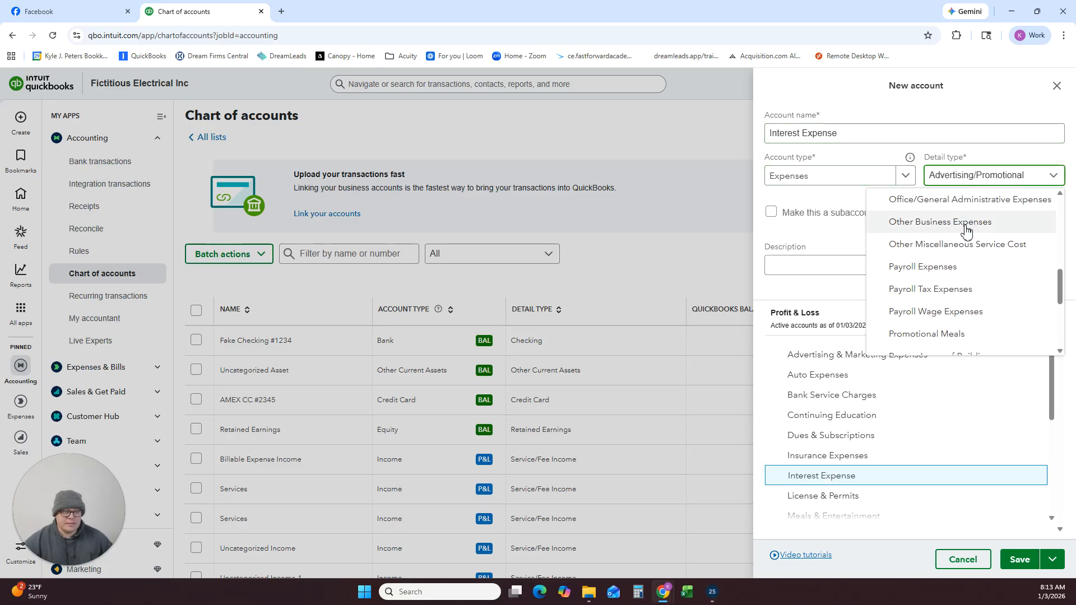
scroll(932, 262, "up", 2)
left_click(930, 262)
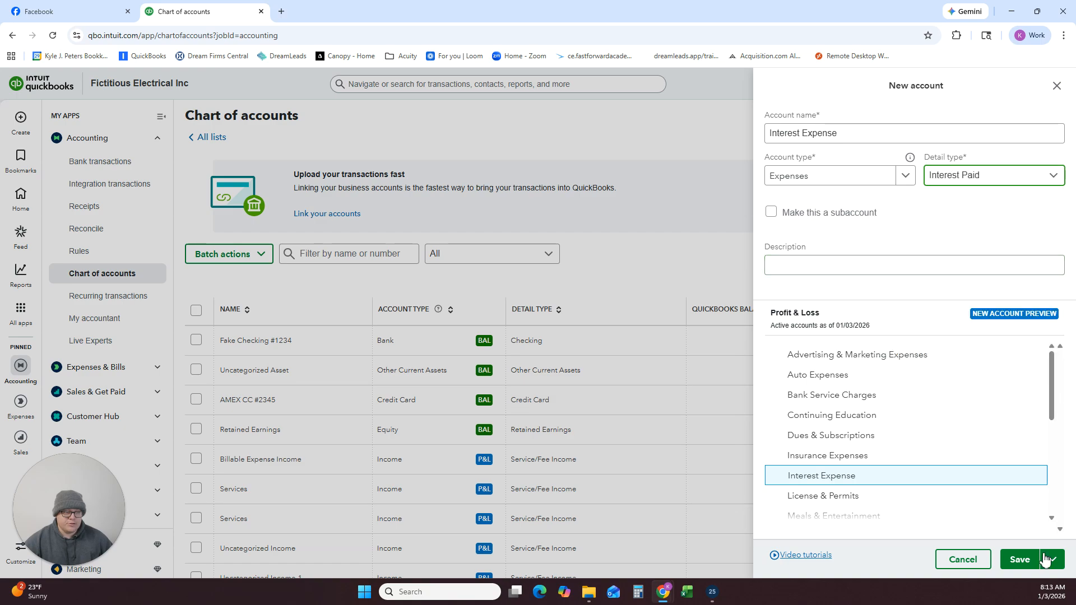
left_click(1019, 560)
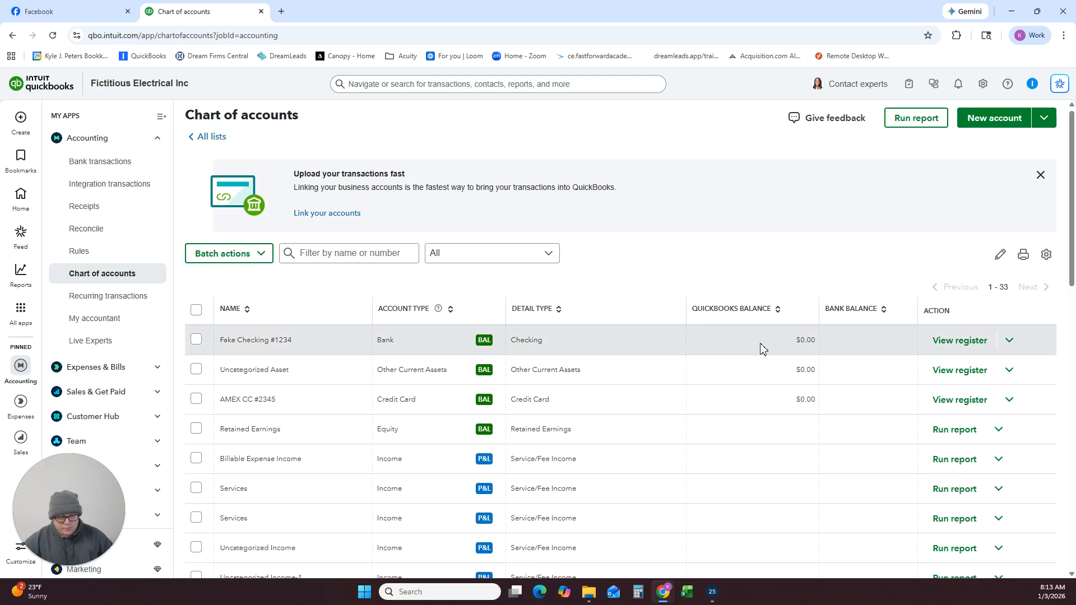
Go to the standard reports, dismiss the cash flow recommendation banner and open the Profit and Loss report.
scroll(762, 349, "down", 7)
mouse_move(22, 287)
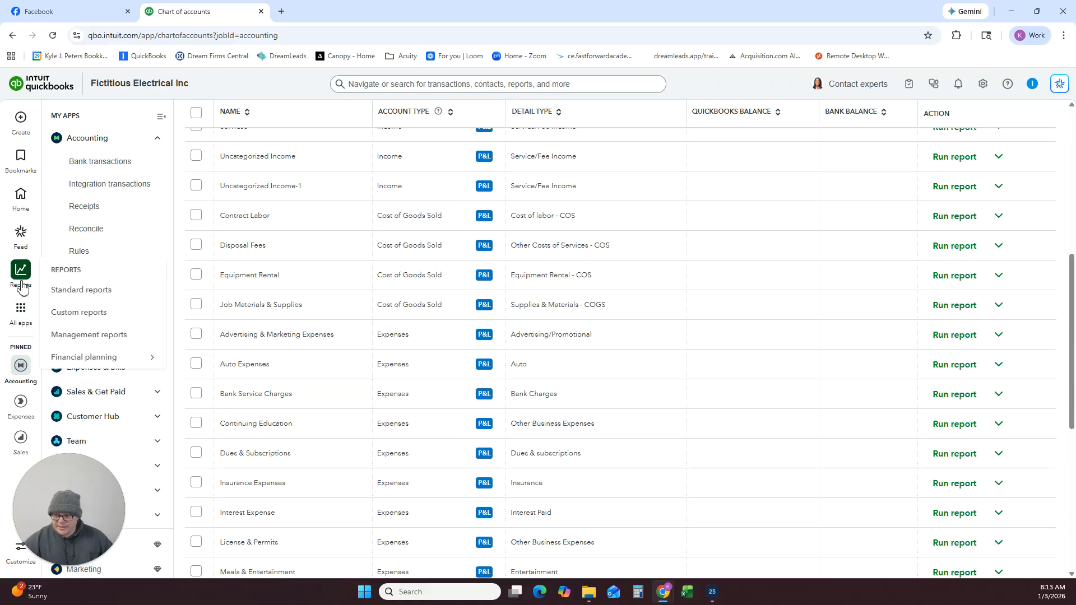
left_click(67, 290)
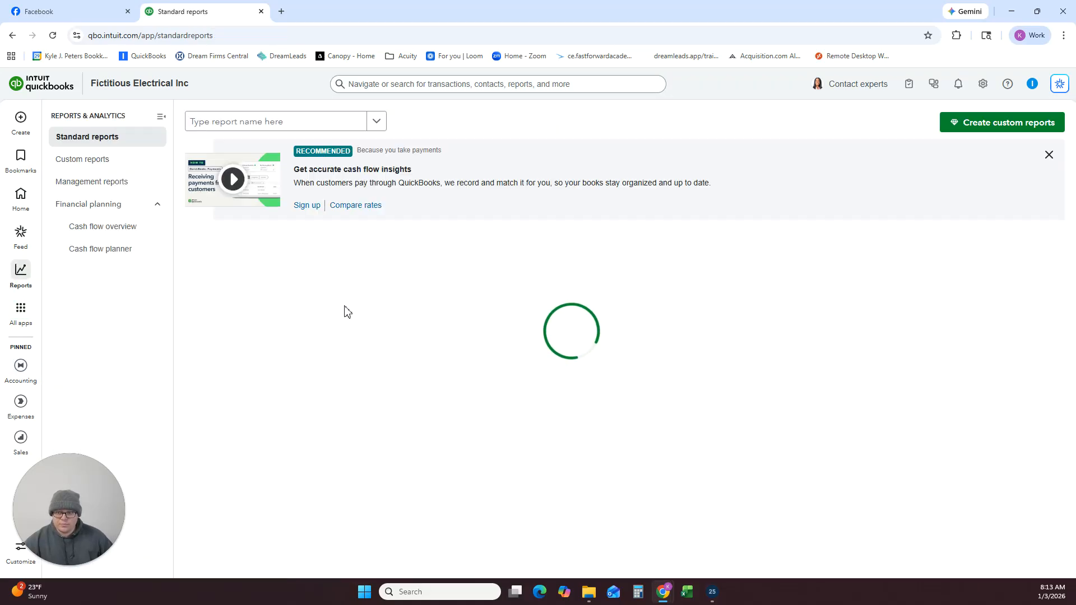
left_click(1049, 156)
left_click(234, 228)
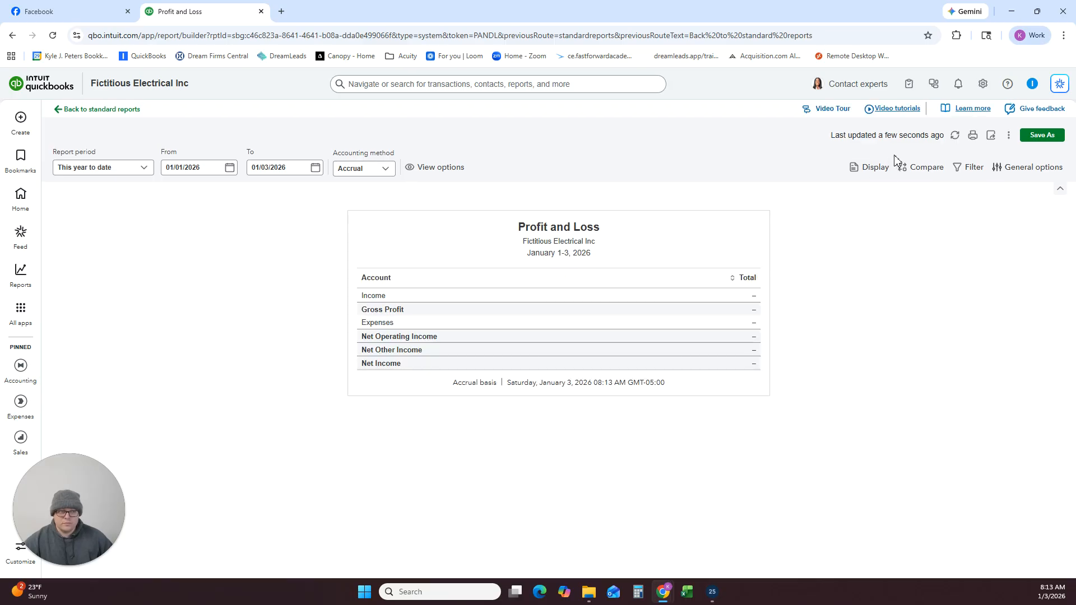
left_click(876, 167)
left_click(928, 300)
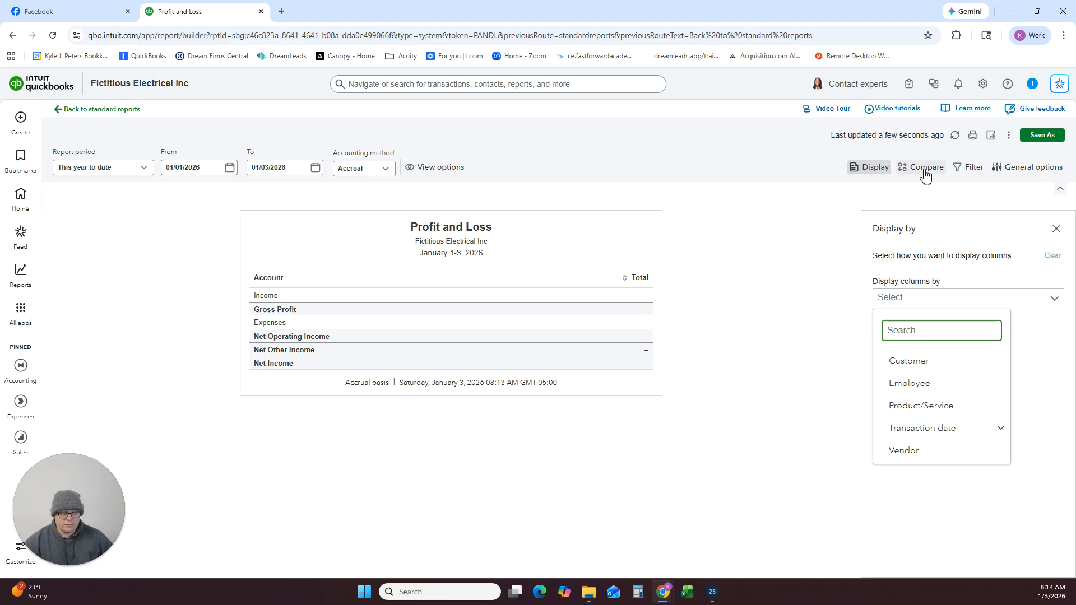
left_click(969, 167)
left_click(956, 275)
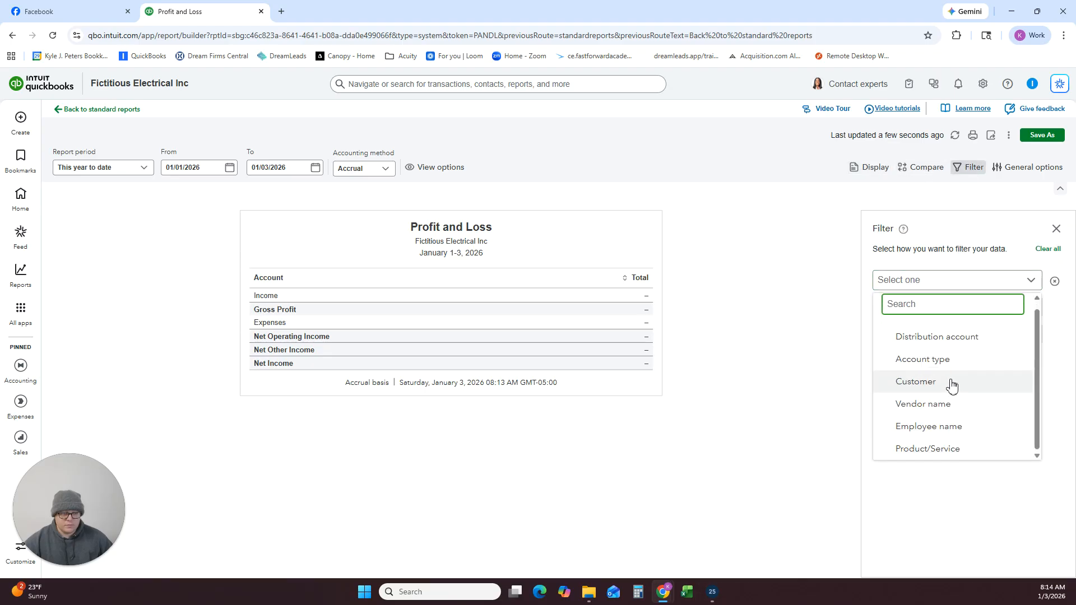
scroll(942, 373, "down", 1)
left_click(933, 360)
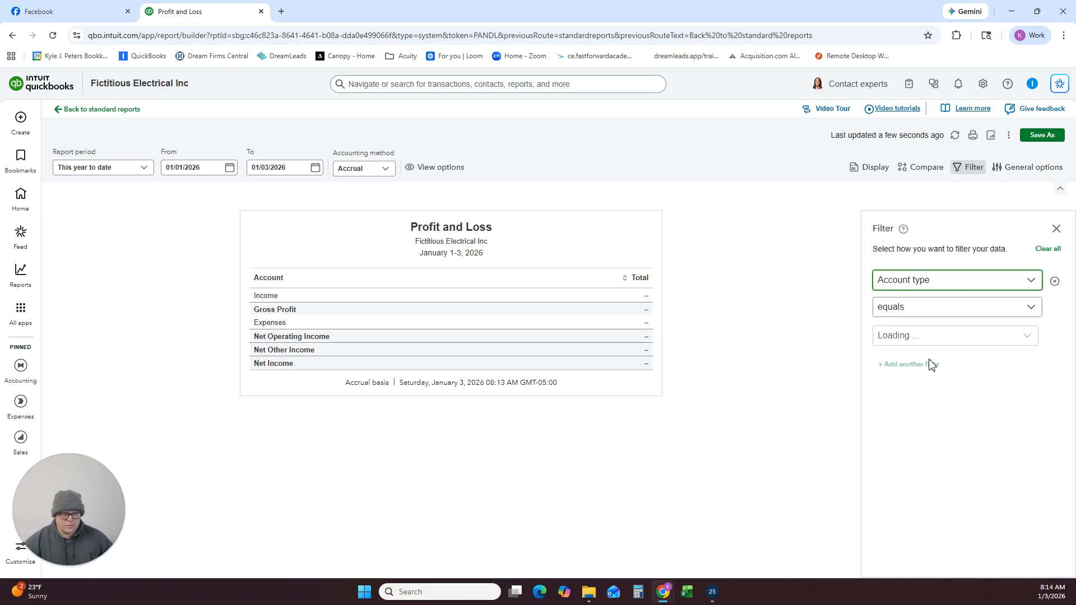
left_click(927, 337)
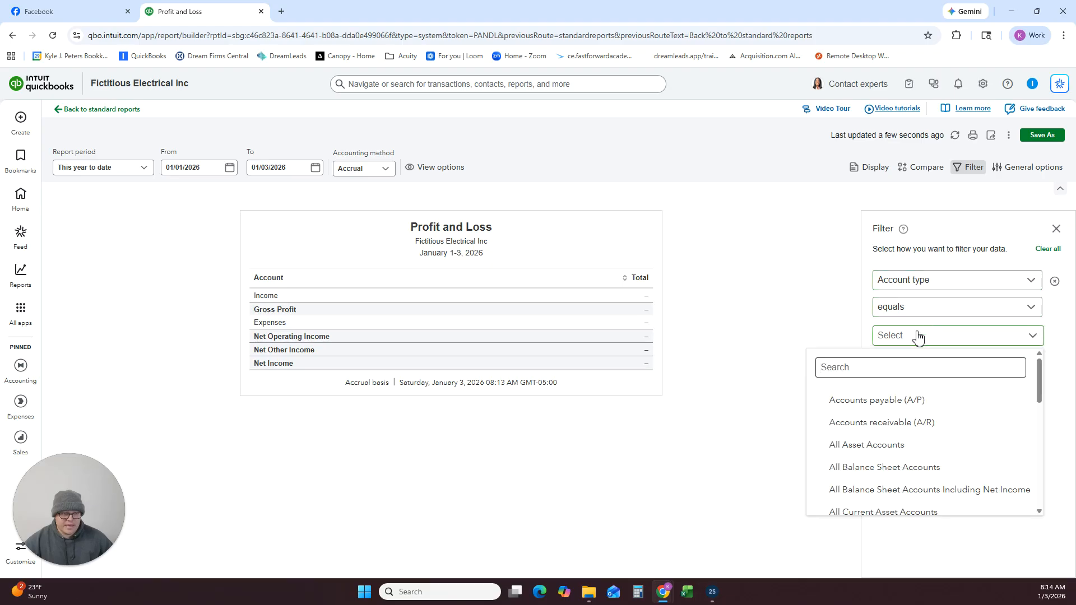
left_click(919, 337)
left_click(1056, 229)
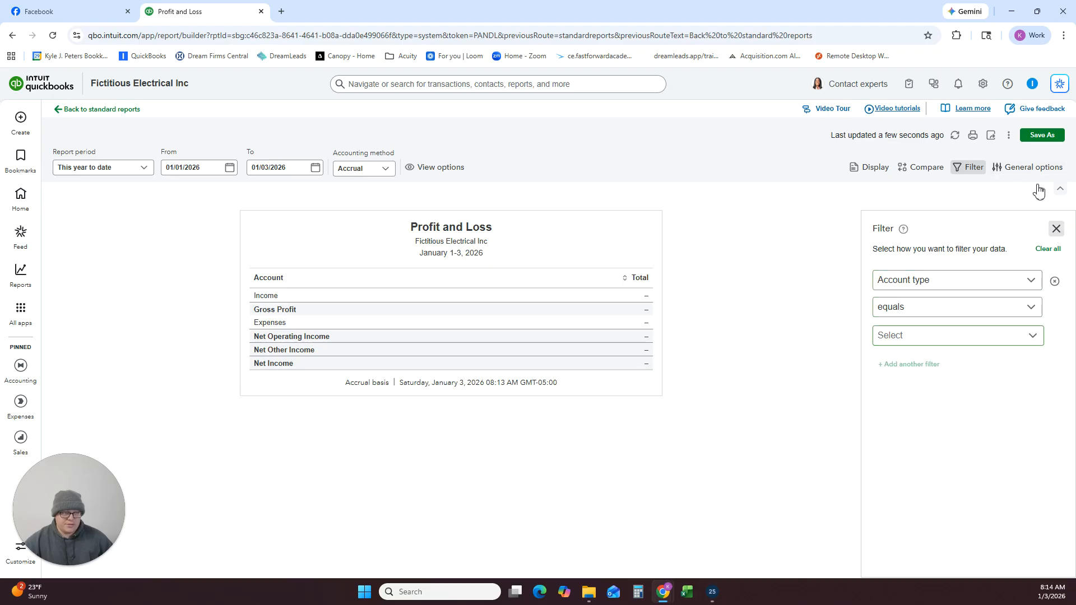
Set the Profit and Loss report to show all rows and review its income, cost of goods sold and expense accounts.
left_click(1030, 171)
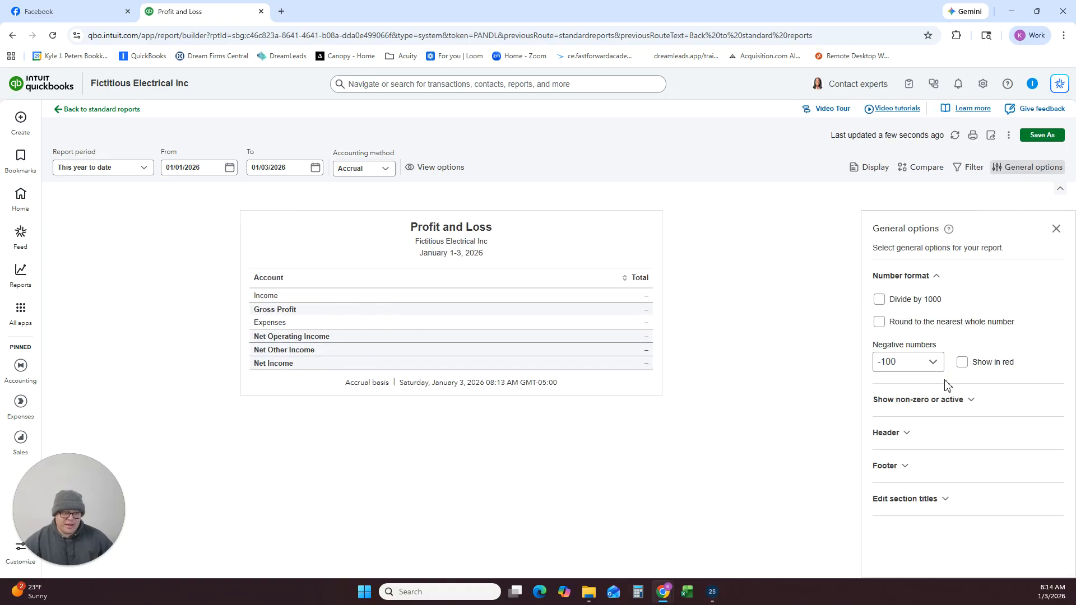
left_click(942, 399)
left_click(928, 439)
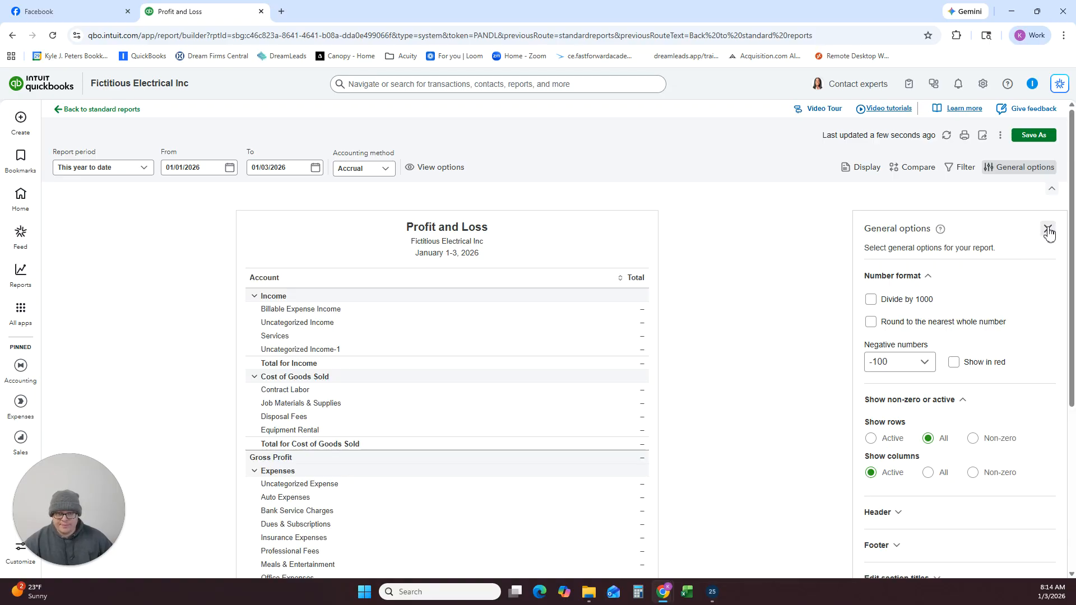
left_click(1048, 230)
scroll(517, 314, "down", 3)
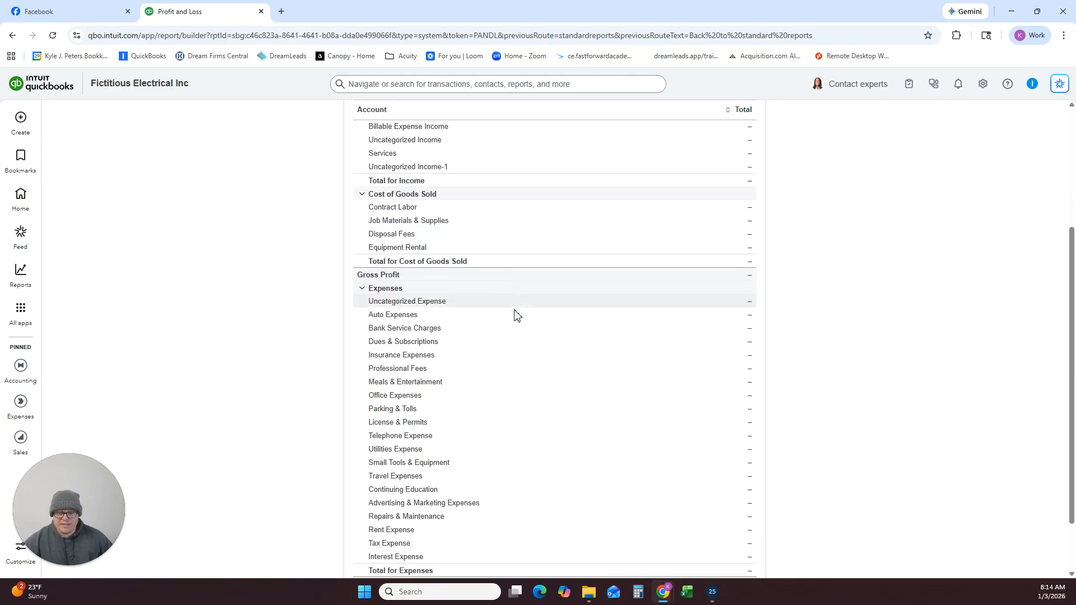
scroll(514, 313, "down", 1)
scroll(514, 312, "up", 5)
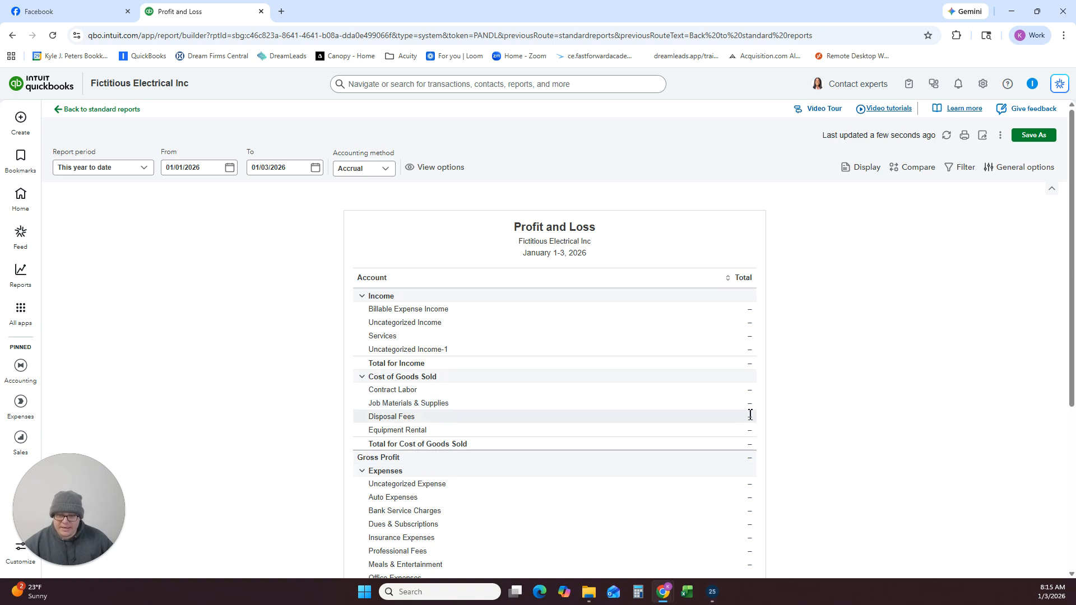
scroll(723, 413, "down", 5)
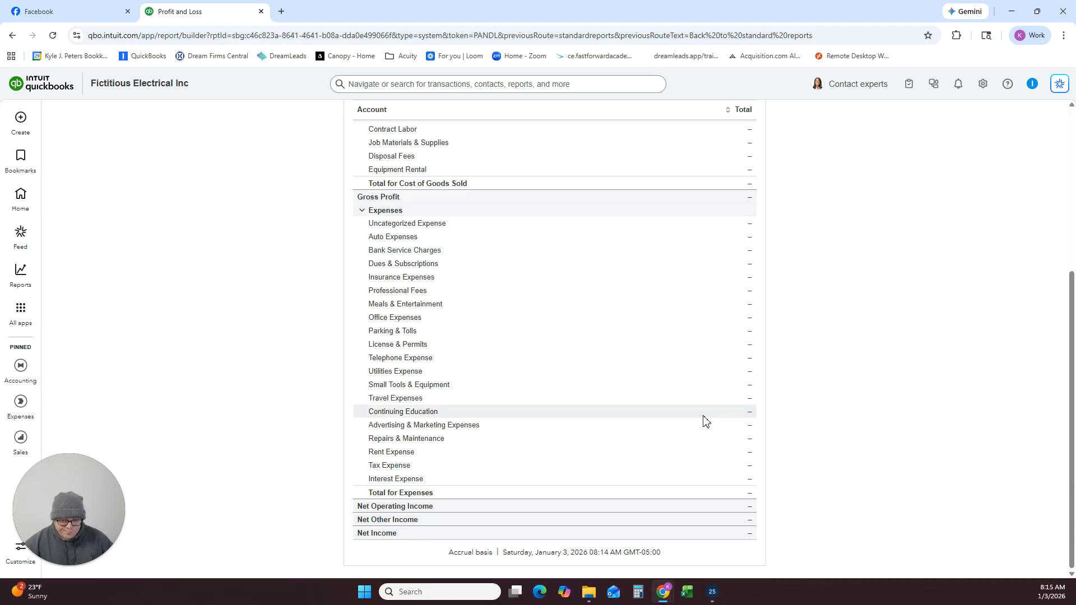
scroll(706, 422, "up", 5)
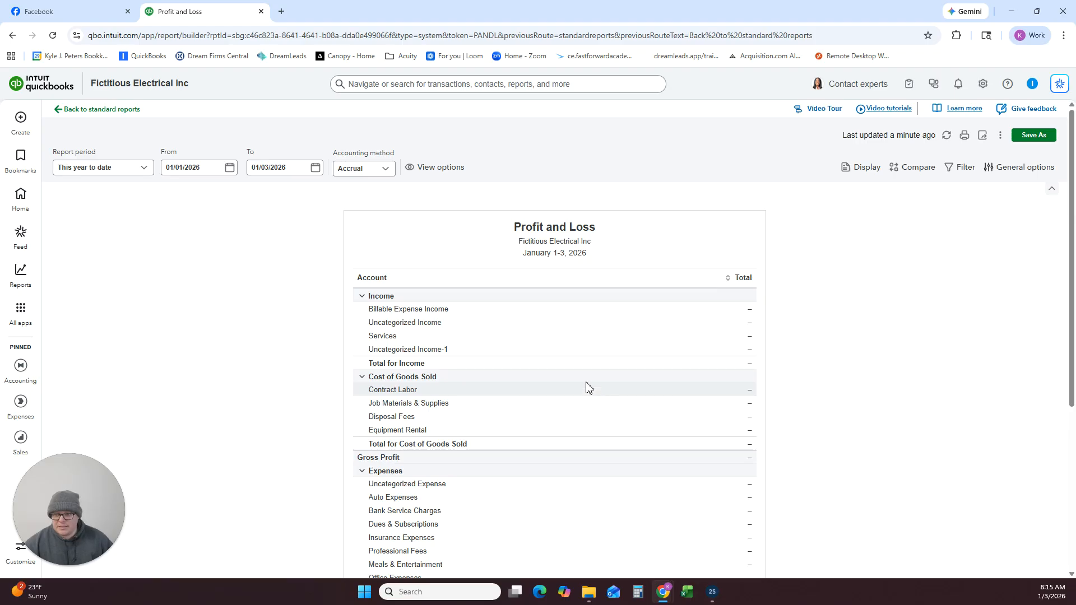
Return to the chart of accounts and start a new account named Ask My Accountant with the account type Other Expense.
left_click(22, 321)
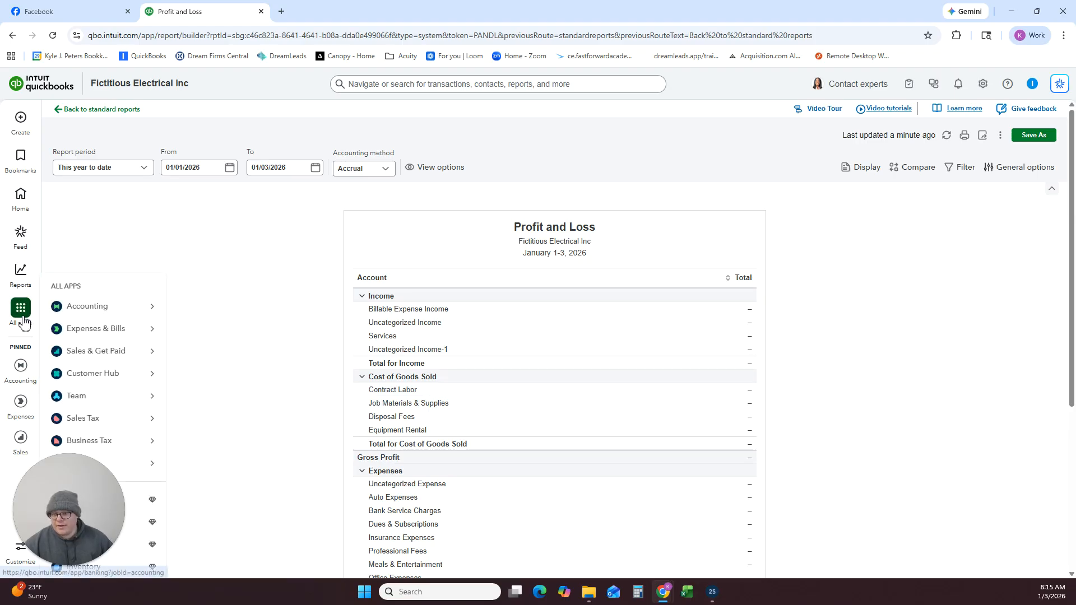
mouse_move(84, 306)
left_click(228, 419)
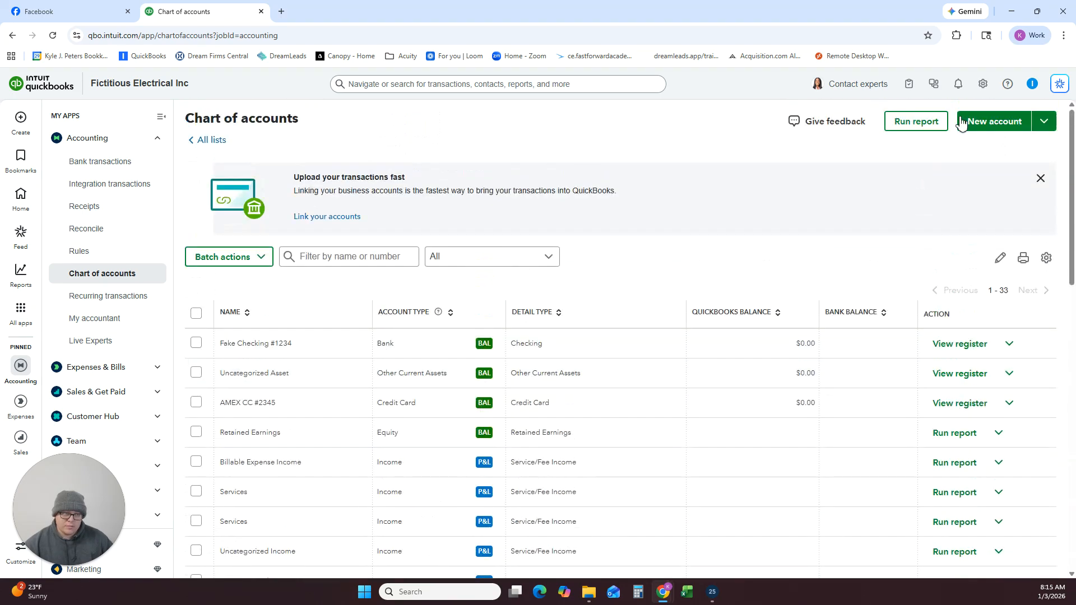
left_click(962, 123)
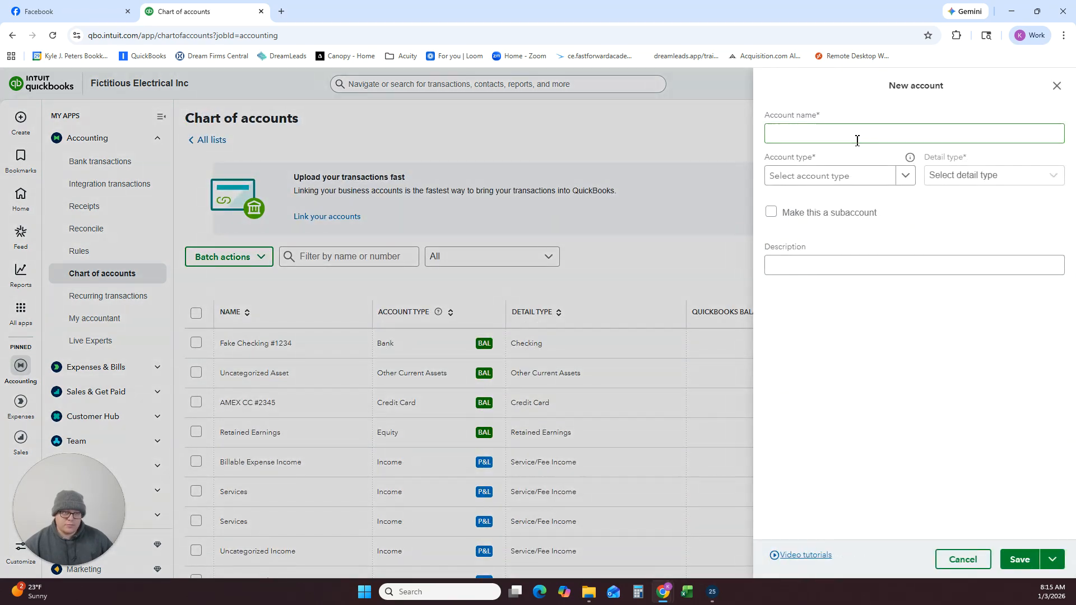
left_click(856, 140)
type("Ask My Accountant")
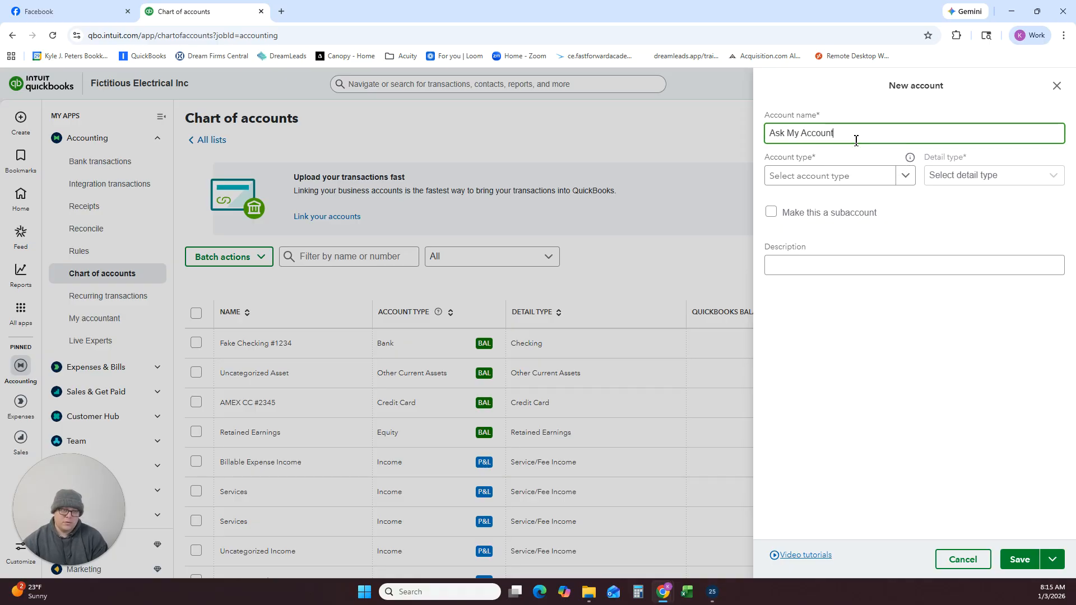
left_click(897, 178)
scroll(904, 307, "down", 5)
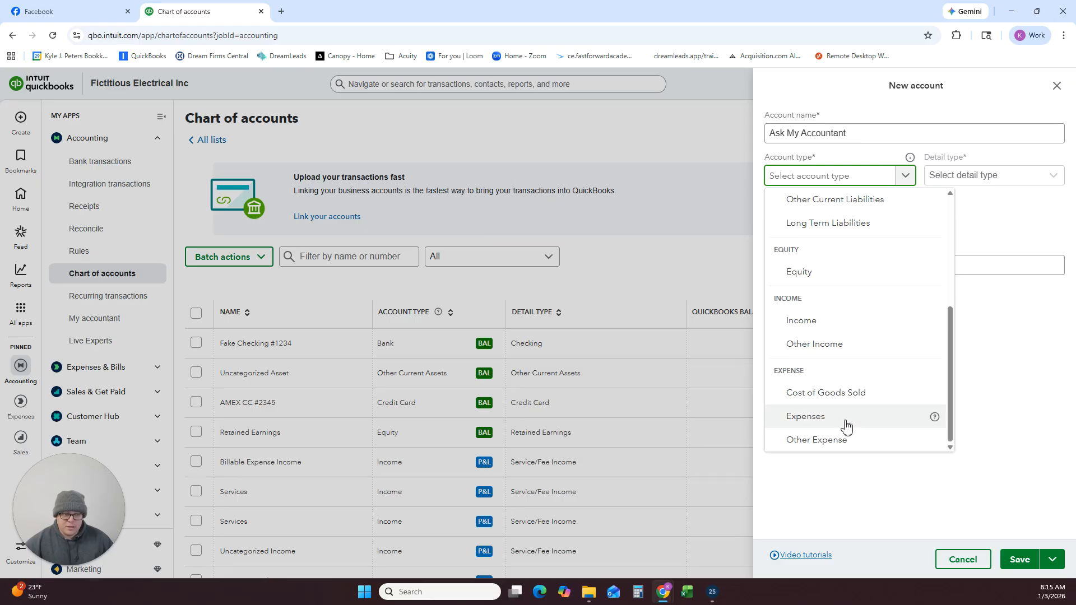
left_click(826, 440)
Set the detail type of the Ask My Accountant account to Other Miscellaneous Expense and save it.
left_click(982, 175)
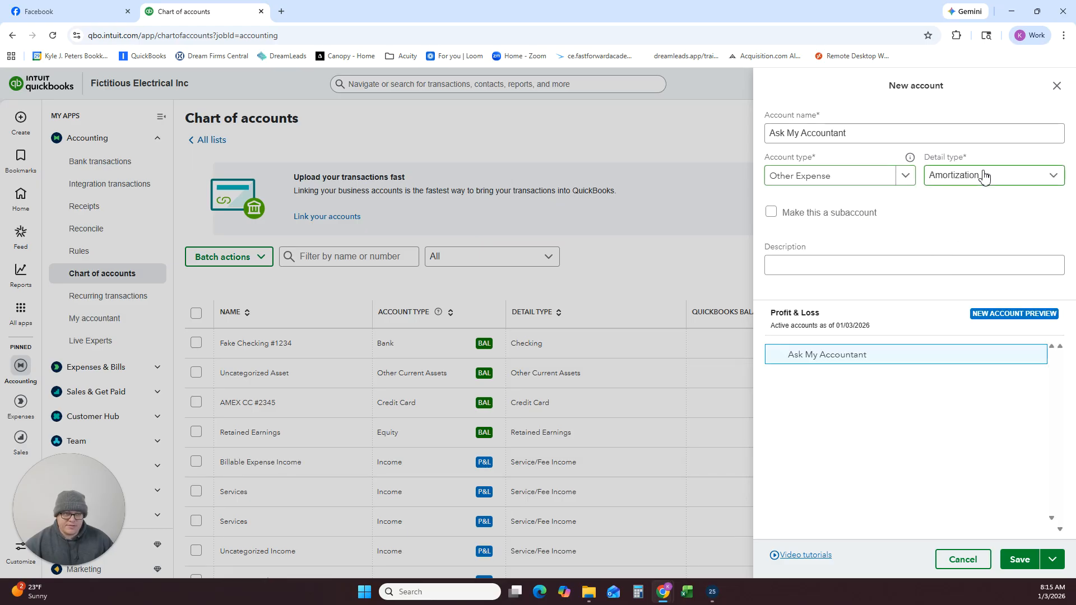
scroll(969, 227, "down", 2)
scroll(969, 227, "down", 1)
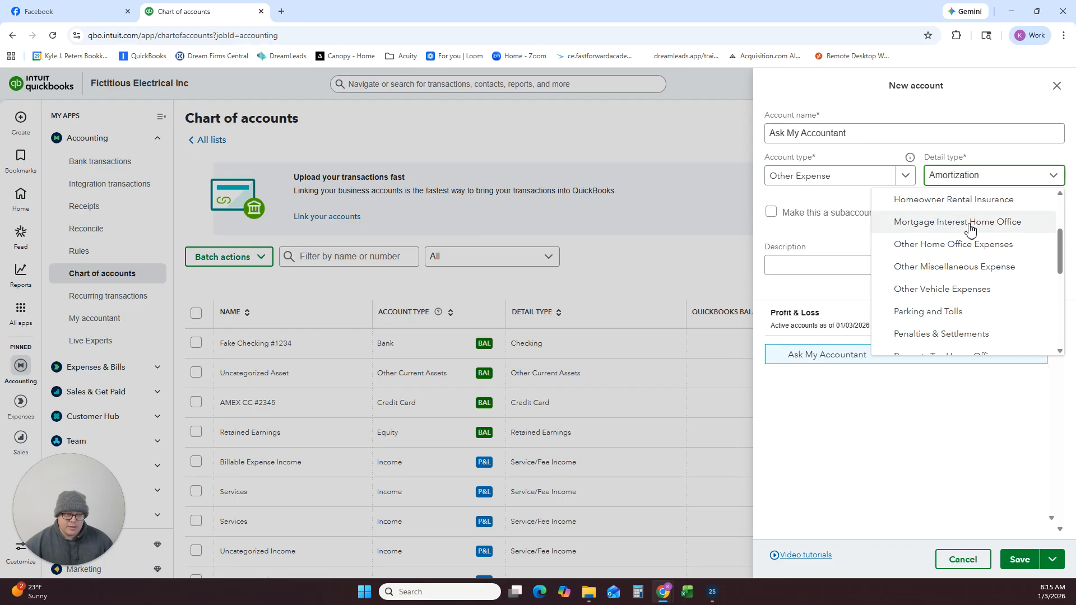
scroll(945, 240, "down", 5)
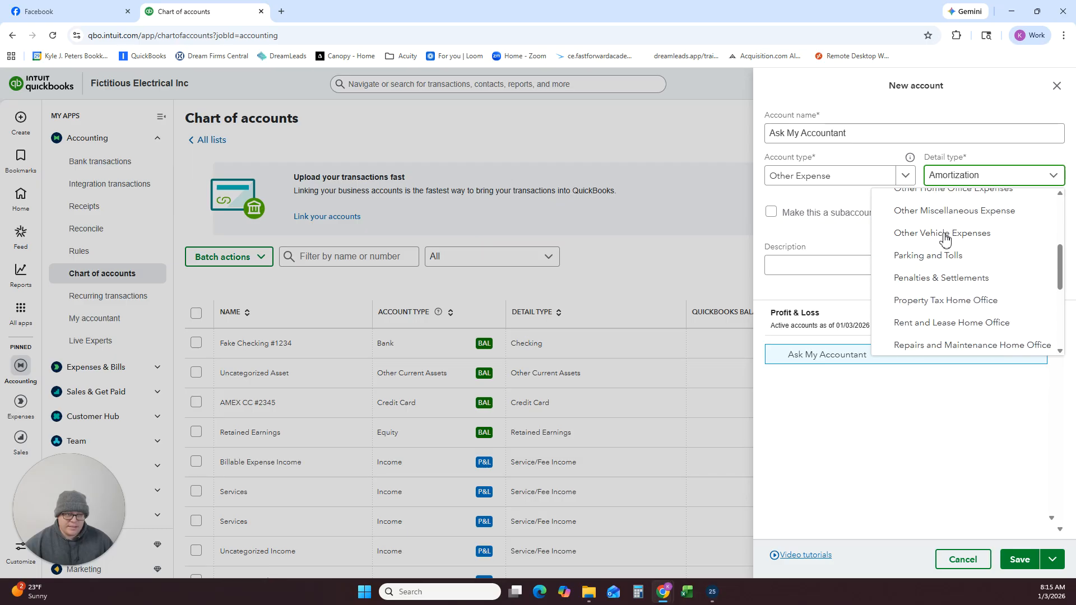
scroll(945, 250, "up", 5)
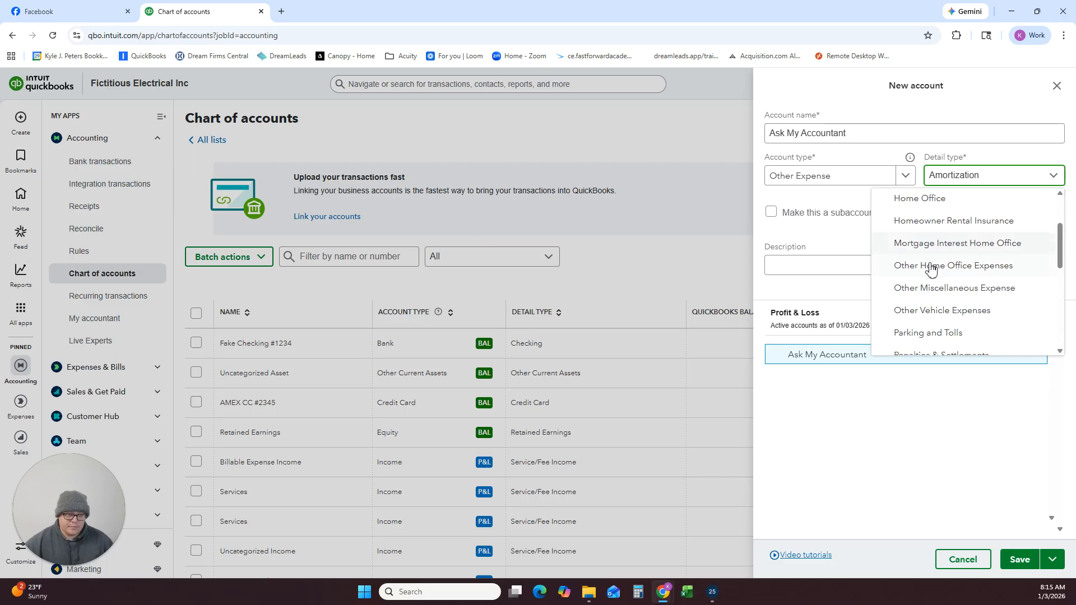
scroll(930, 272, "up", 2)
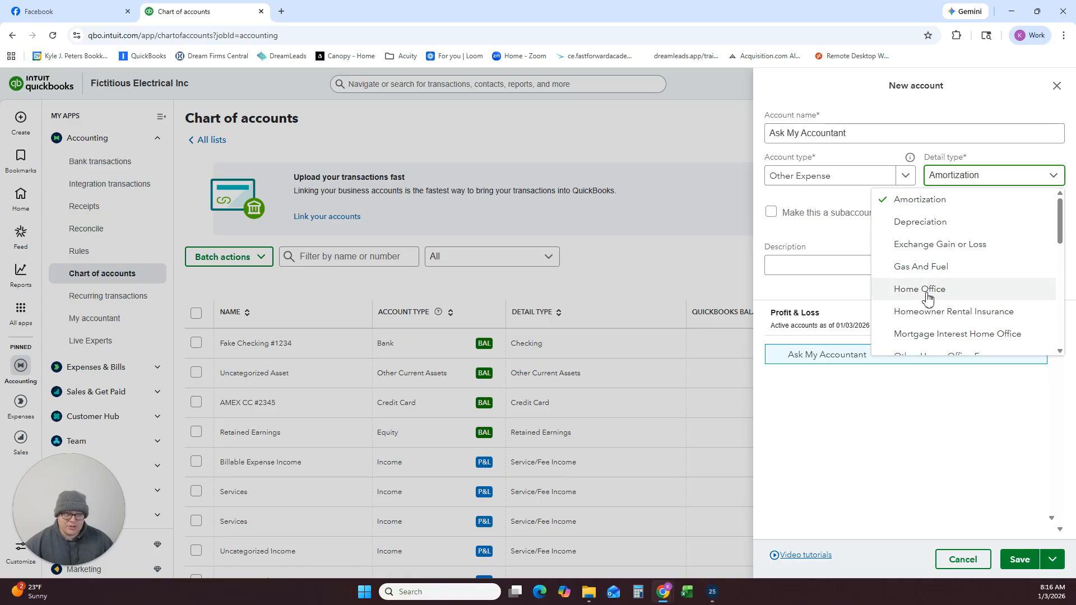
scroll(927, 303, "down", 1)
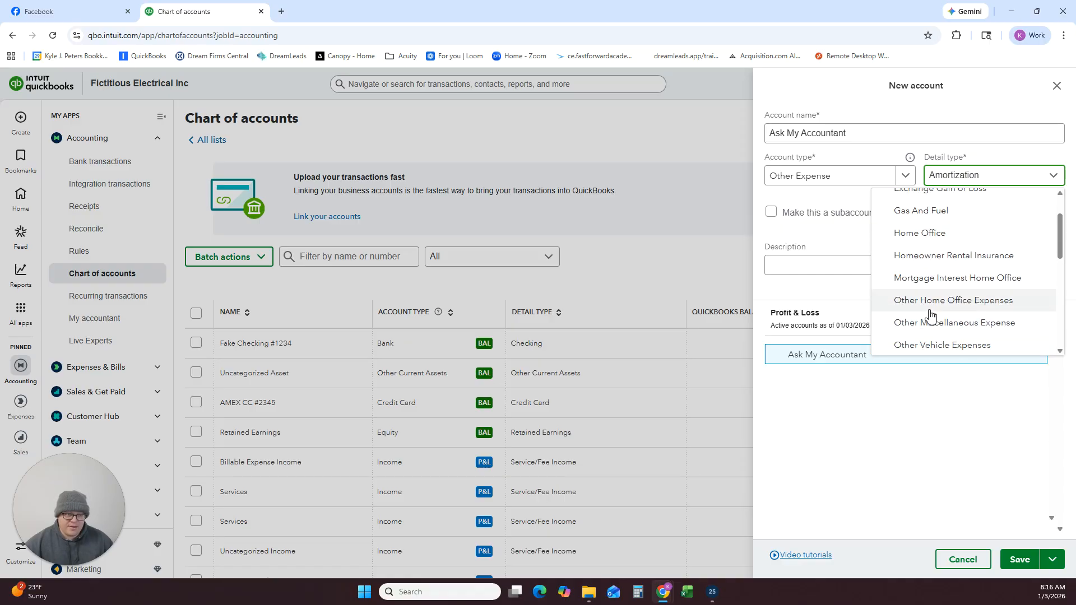
scroll(933, 311, "down", 1)
left_click(931, 269)
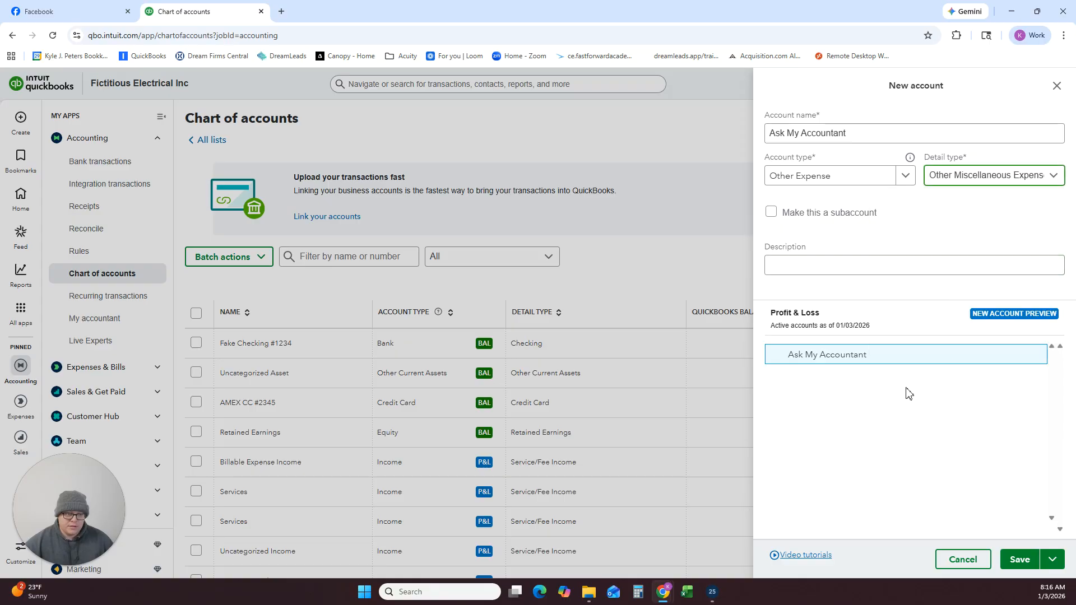
left_click(1020, 558)
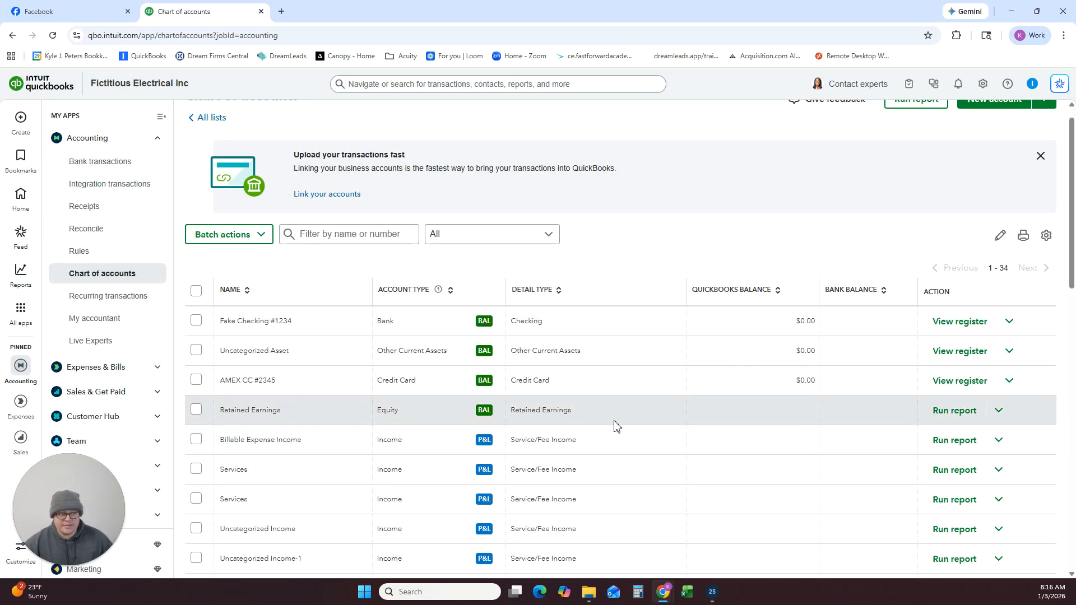
Check the account list for the Ask My Accountant account, then open the Profit and Loss report from the standard reports.
scroll(653, 407, "down", 14)
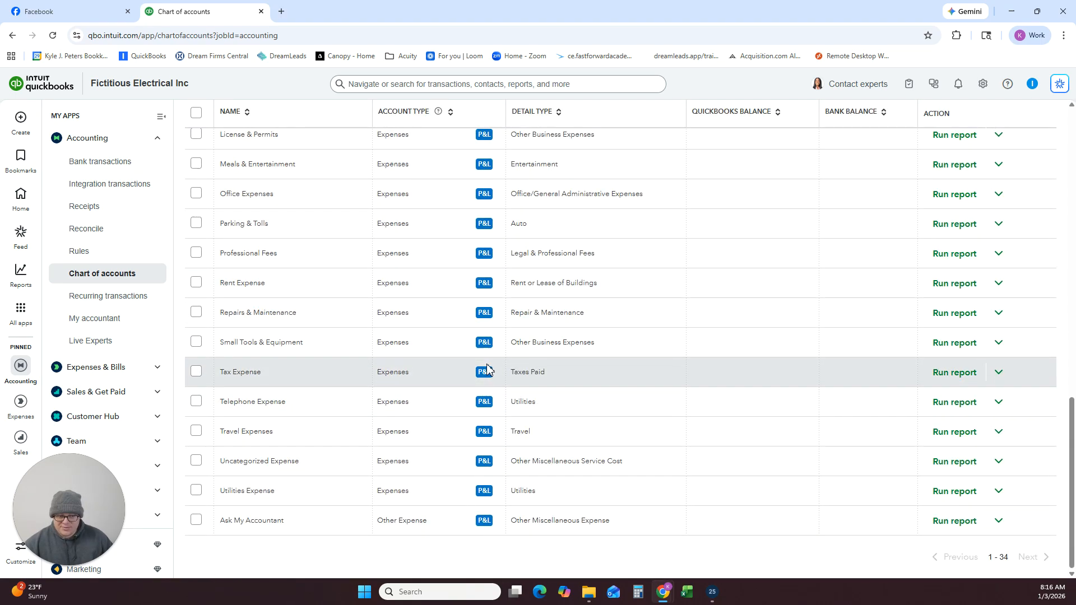
scroll(486, 369, "up", 14)
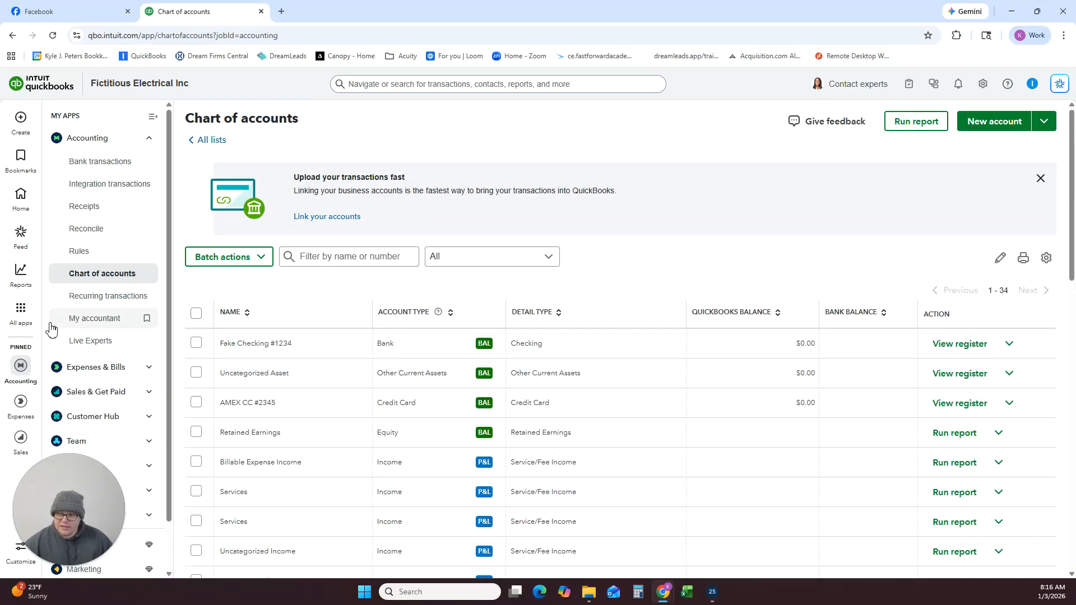
mouse_move(25, 286)
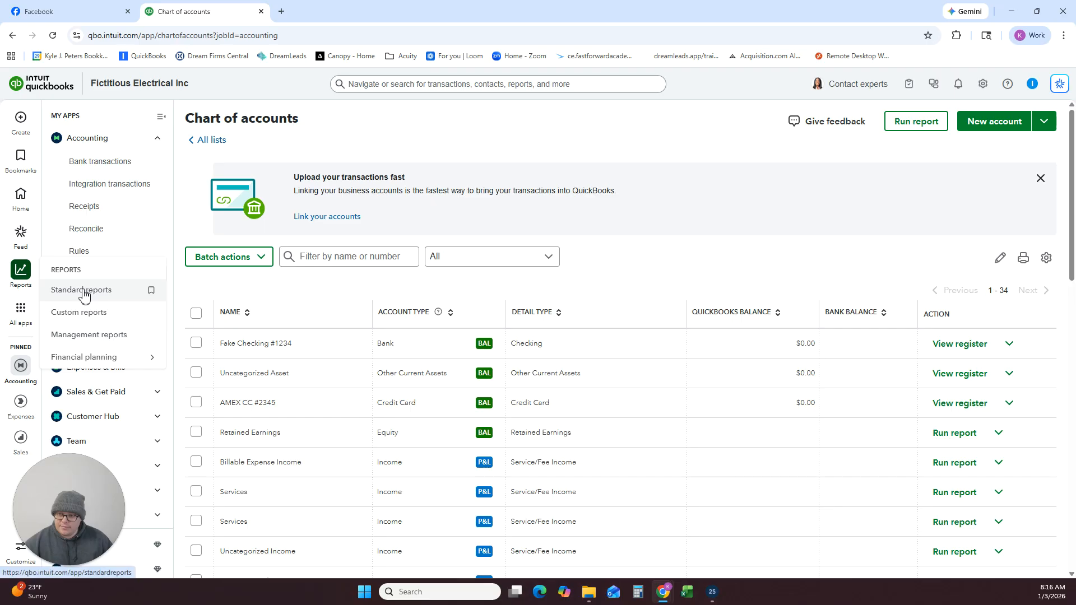
left_click(83, 295)
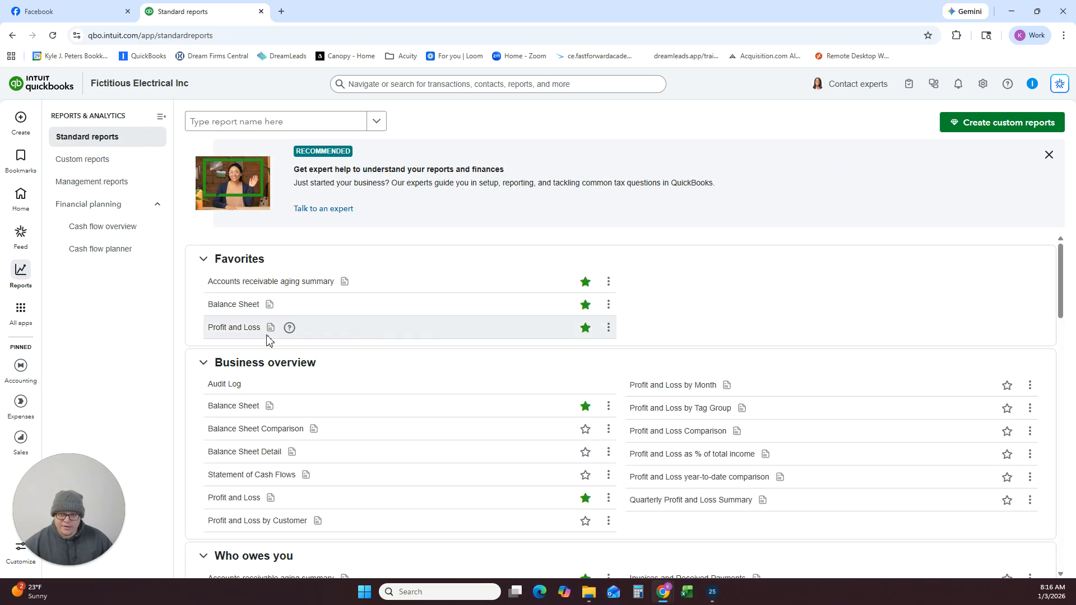
left_click(244, 330)
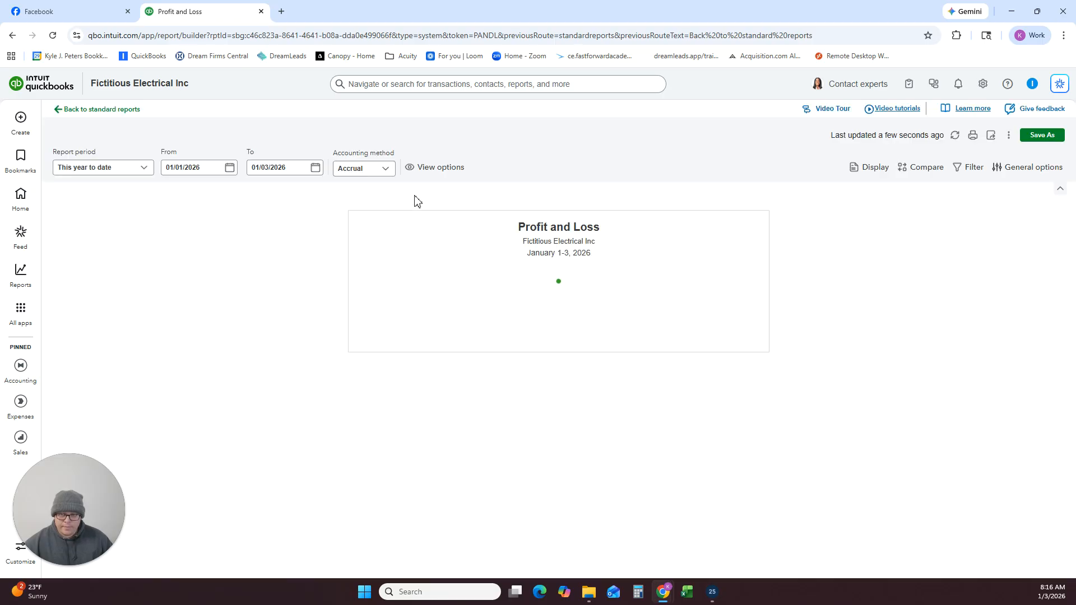
Set the Profit and Loss report's general options to show all rows and close the options.
left_click(1019, 168)
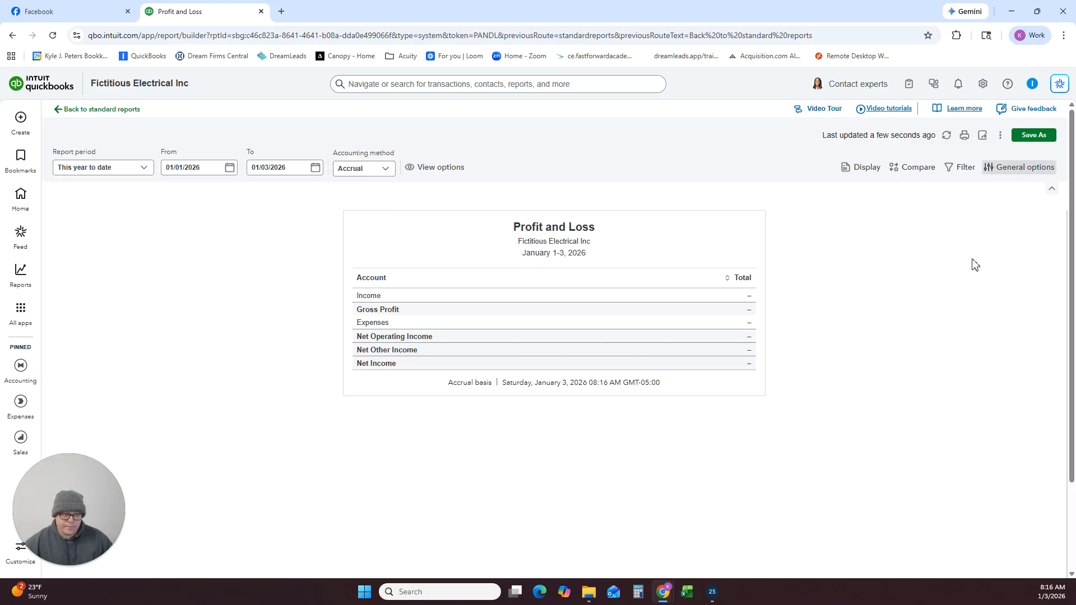
left_click(902, 400)
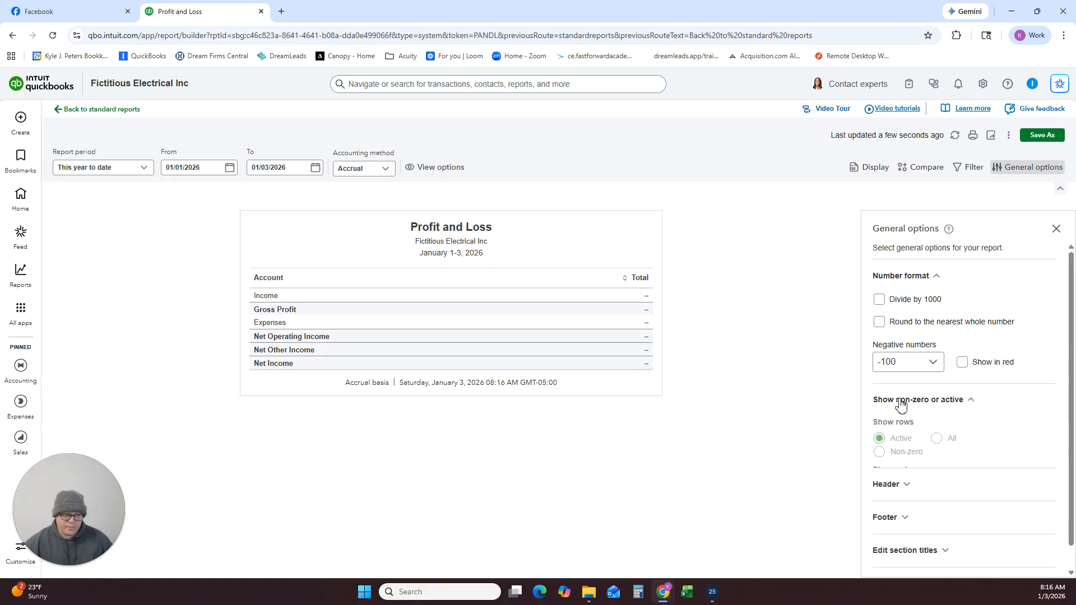
left_click(928, 439)
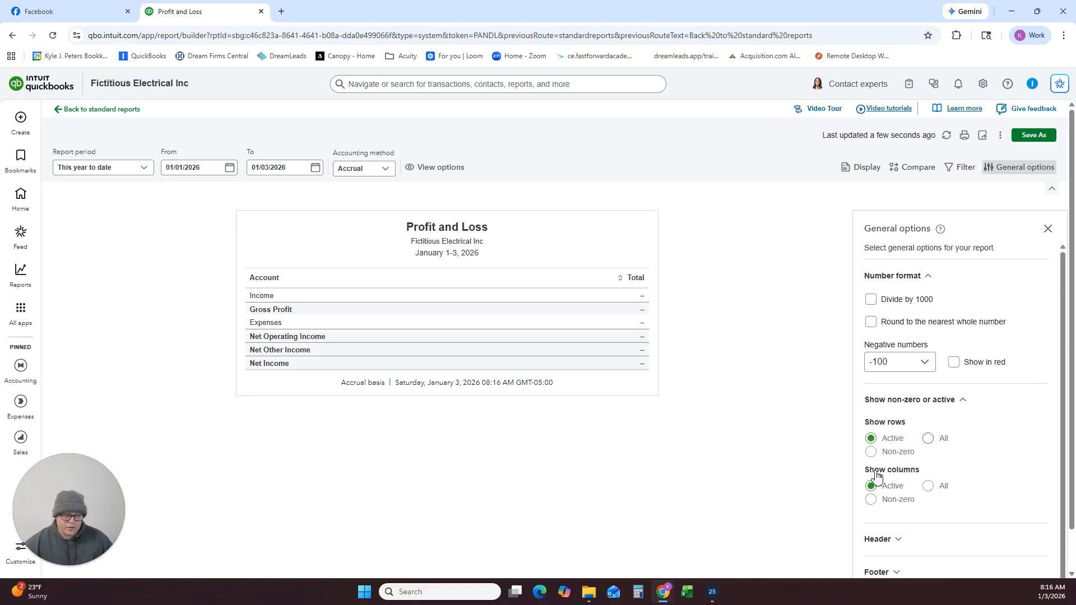
left_click(1048, 229)
Review the Profit and Loss report's income, cost of goods sold, expense and other expense accounts down to net income.
scroll(729, 342, "down", 1)
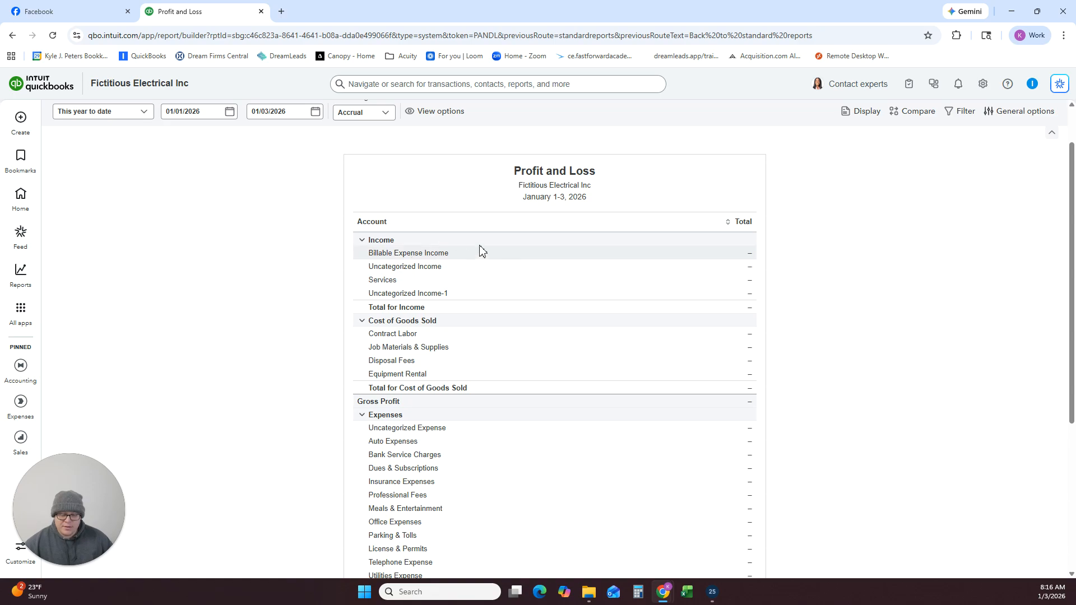
scroll(539, 252, "down", 1)
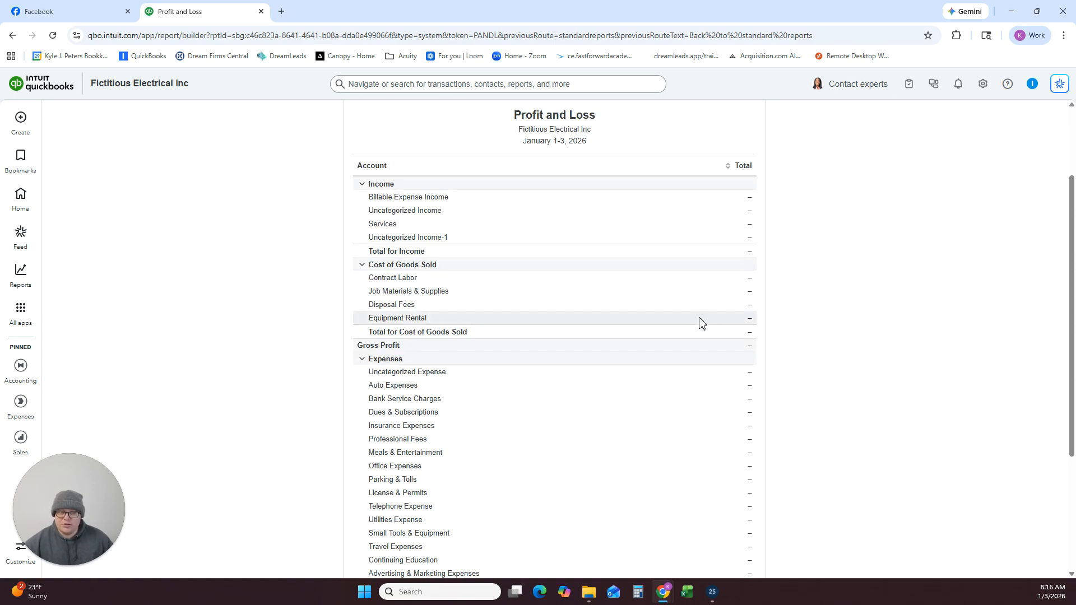
scroll(689, 312, "down", 2)
scroll(594, 286, "down", 1)
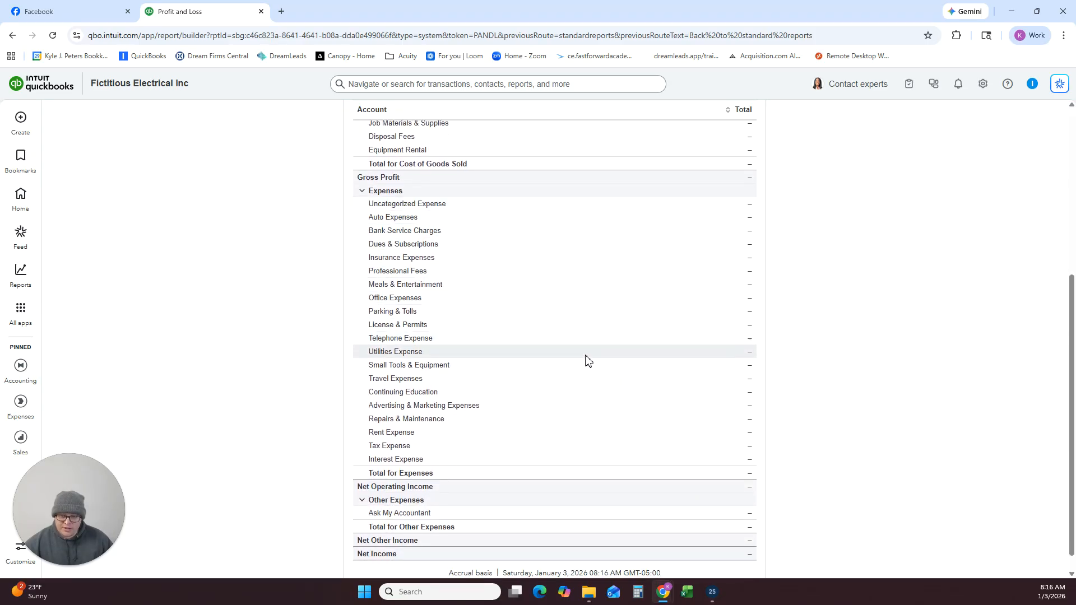
scroll(579, 449, "down", 1)
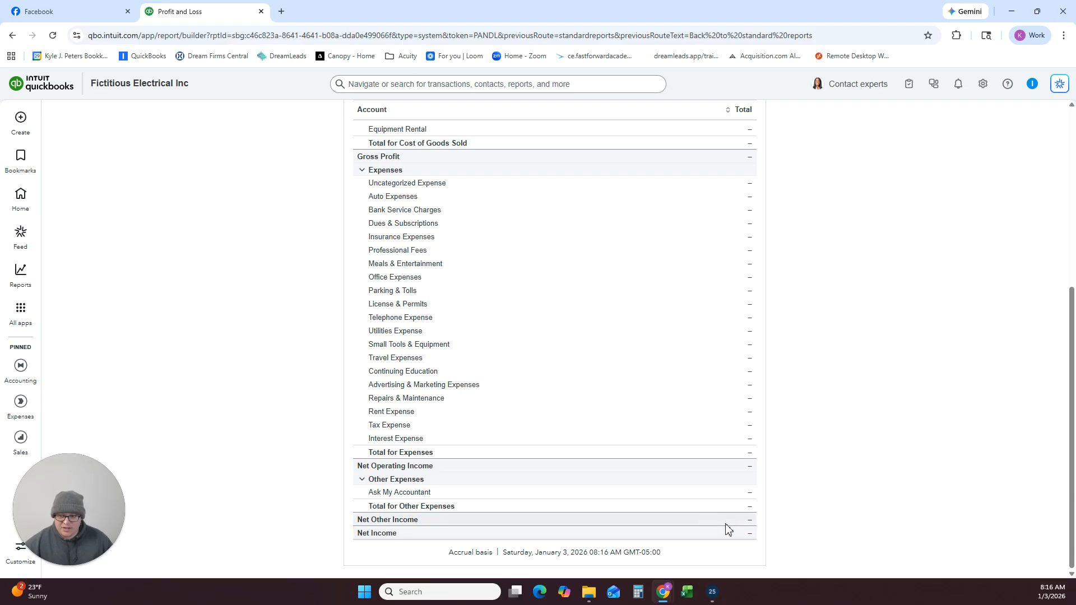
scroll(704, 482, "up", 5)
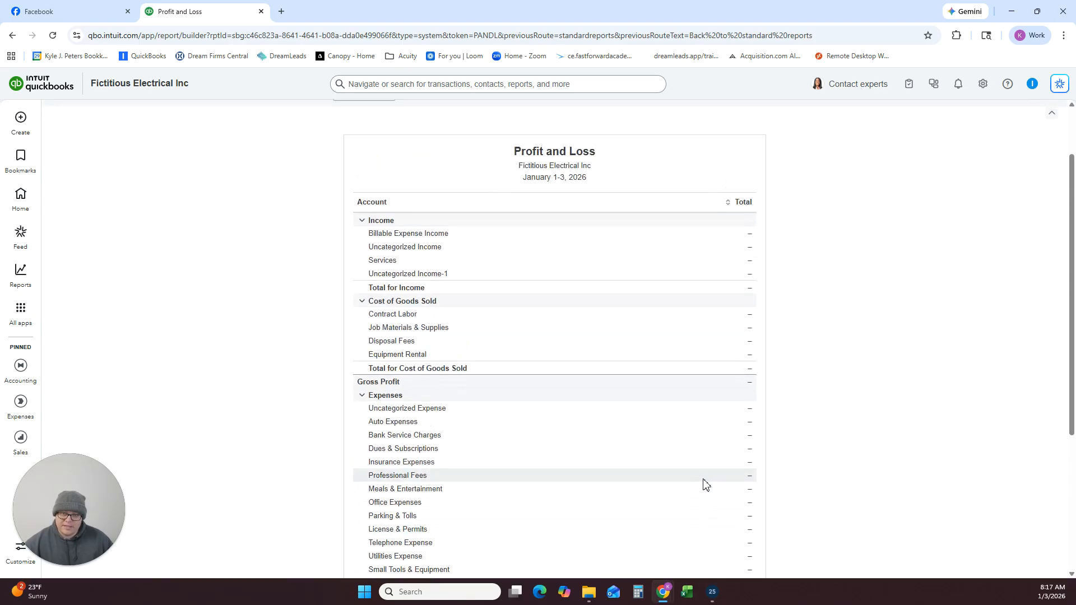
Open the Balance Sheet from the standard reports and set its general options to show all rows.
mouse_move(19, 283)
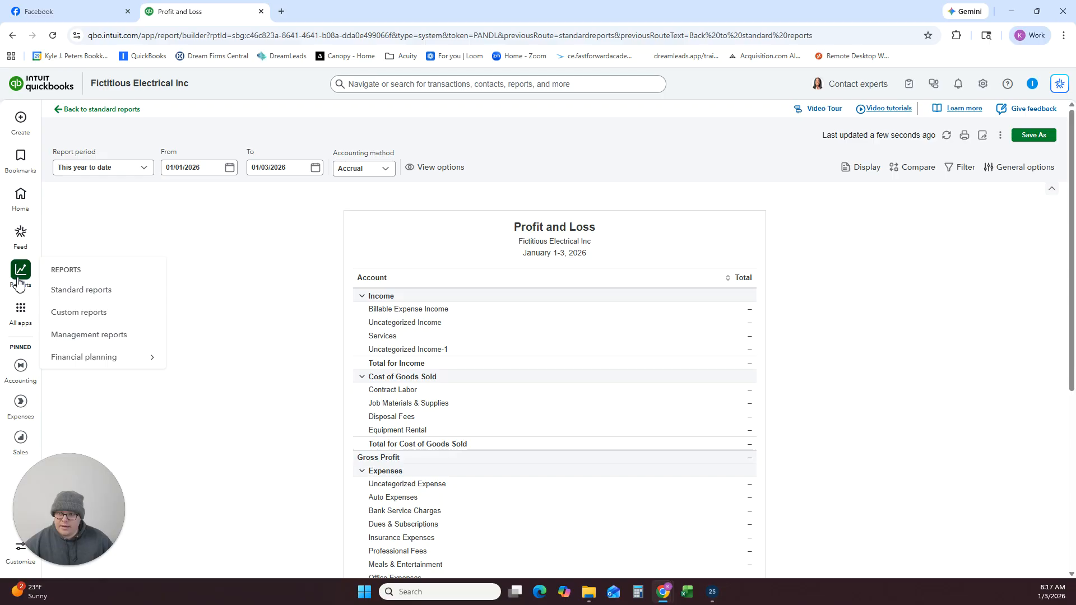
left_click(68, 289)
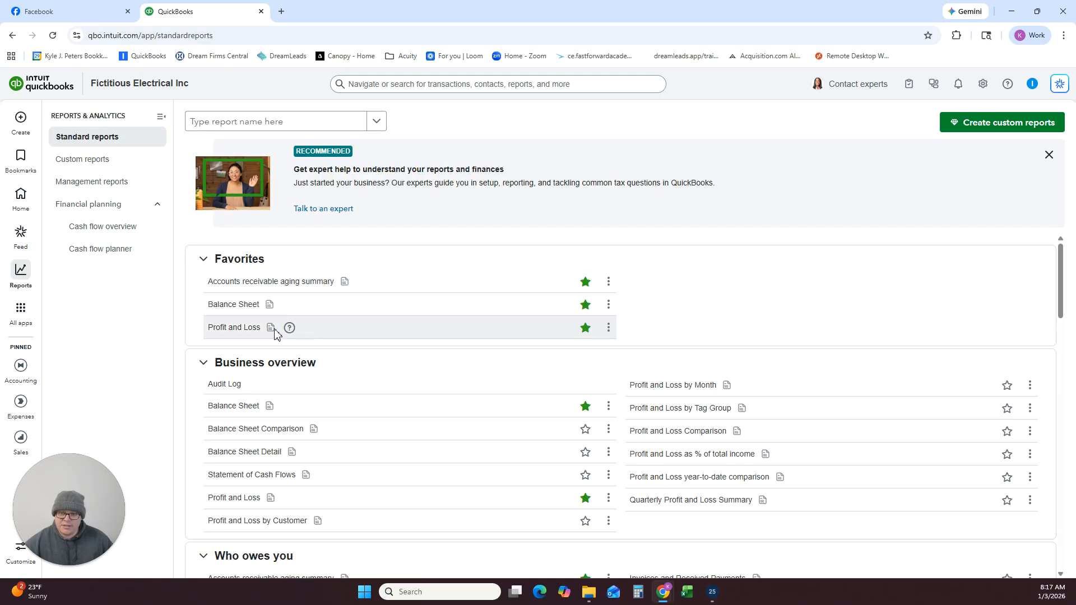
left_click(220, 305)
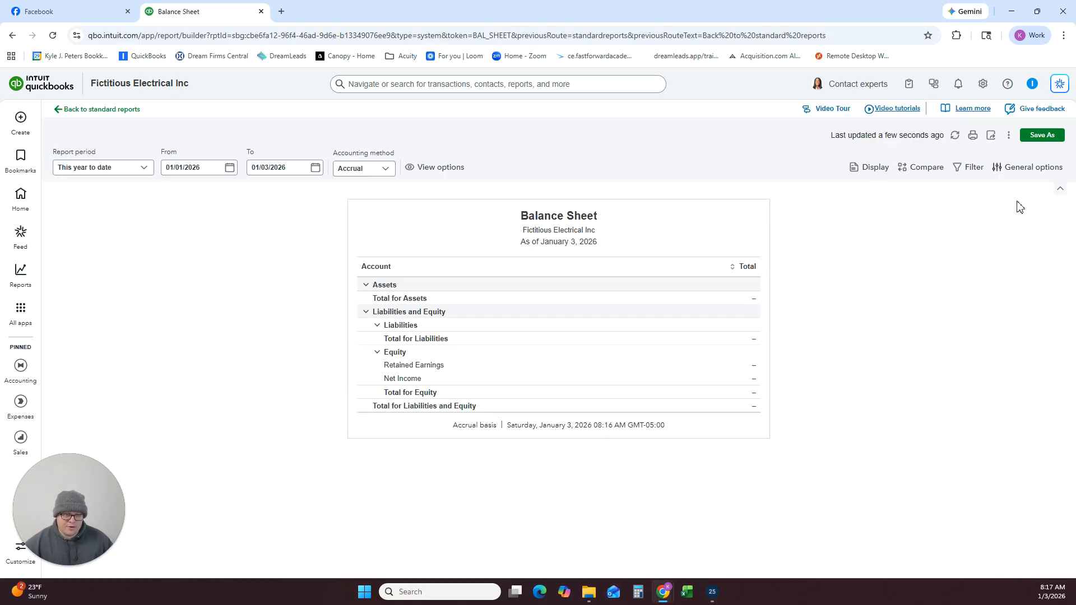
left_click(1029, 168)
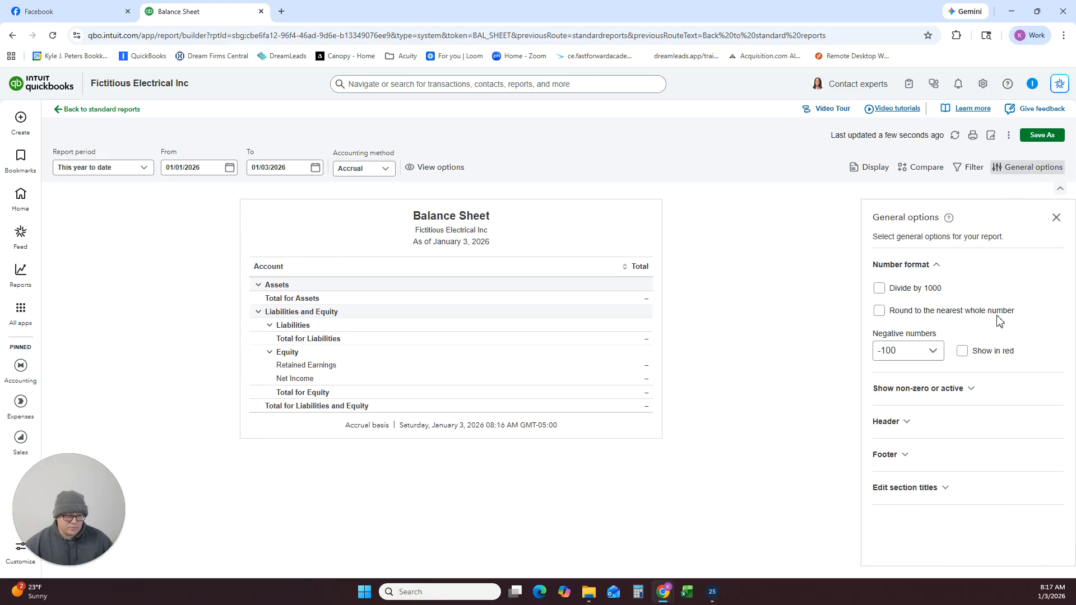
left_click(951, 392)
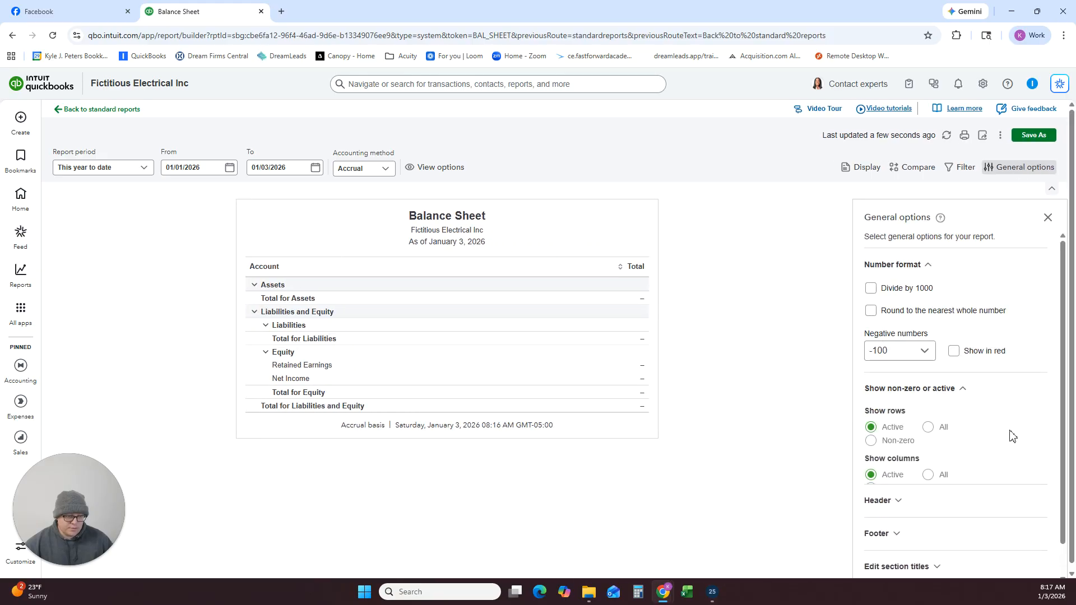
left_click(929, 427)
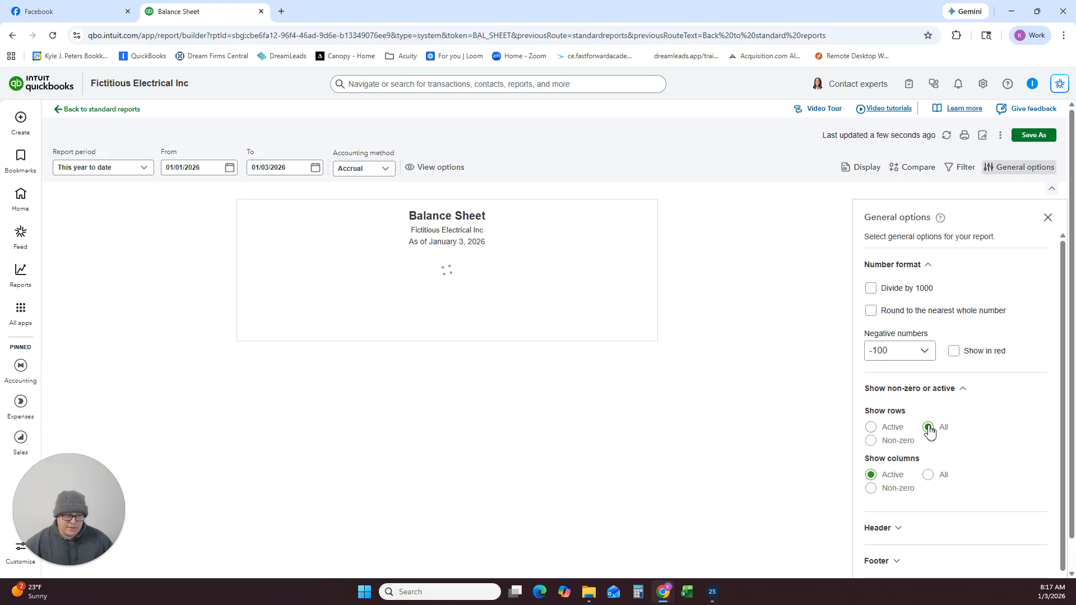
left_click(1048, 218)
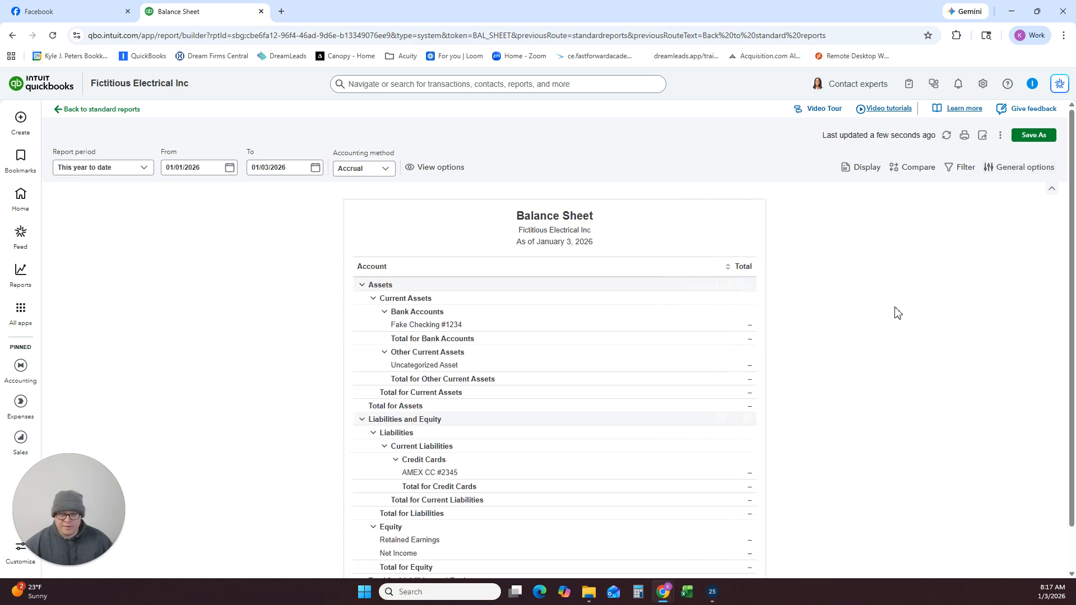
Review the Balance Sheet's asset, liability and equity accounts and highlight the AMEX credit card account name.
scroll(884, 319, "down", 1)
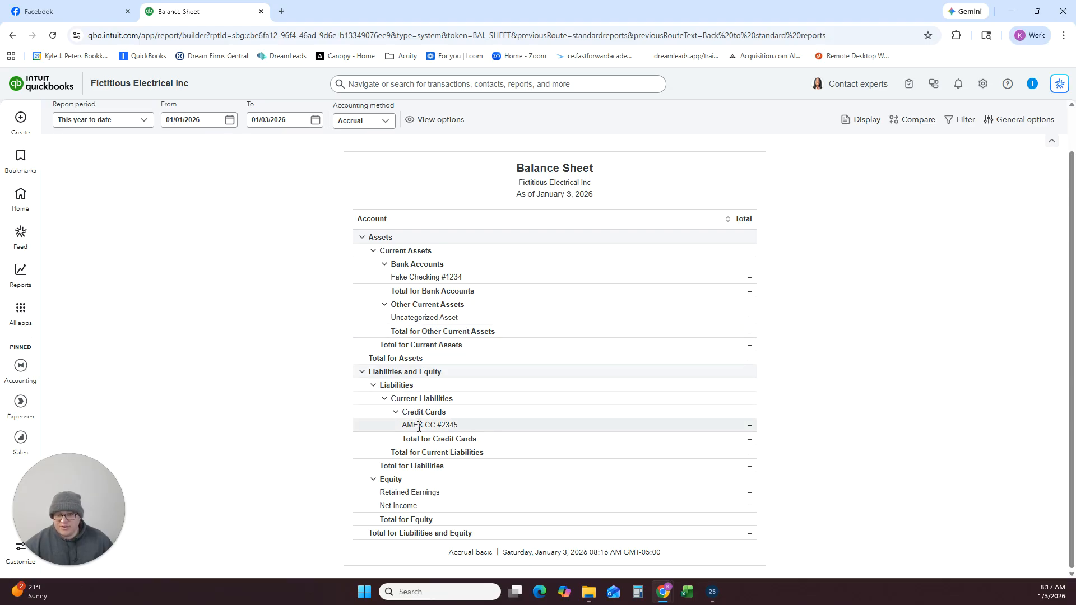
left_click_drag(406, 426, 485, 428)
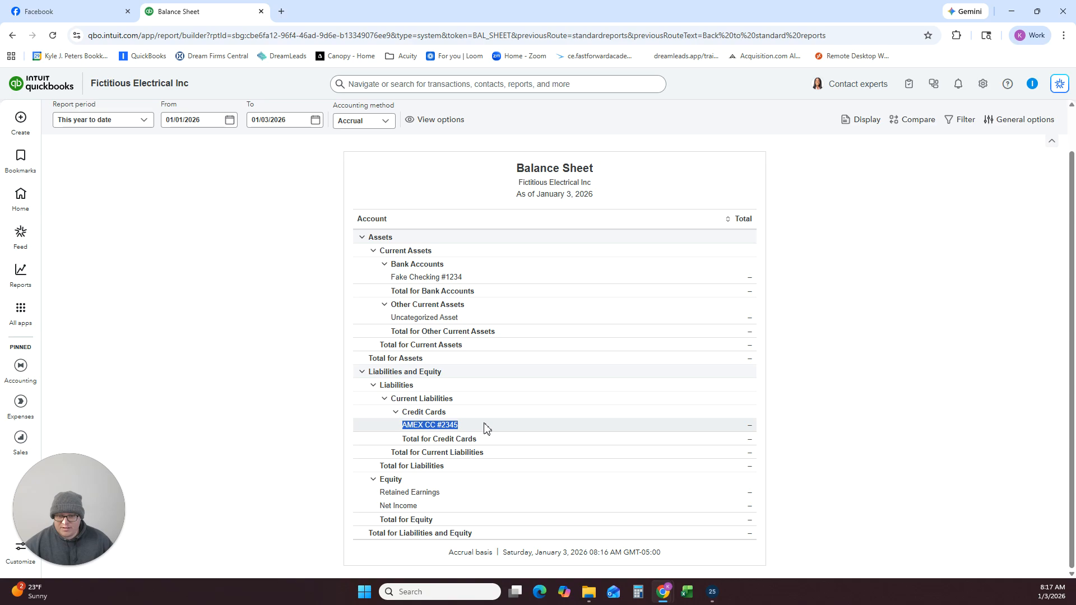
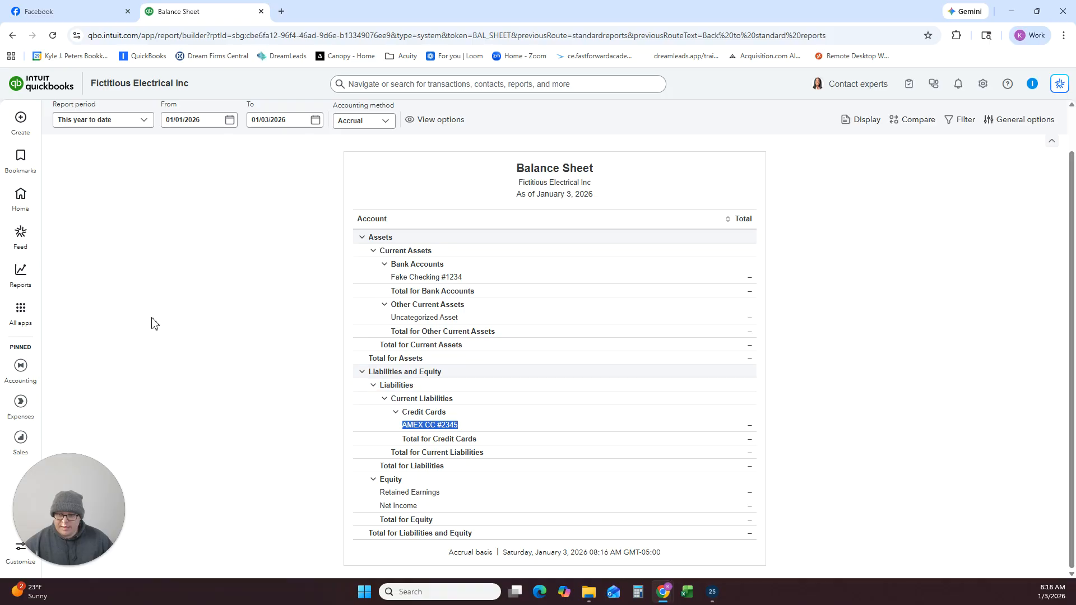
Open the chart of accounts by way of bank transactions, dismissing the full-screen tip, and look over the existing accounts.
mouse_move(20, 310)
mouse_move(90, 306)
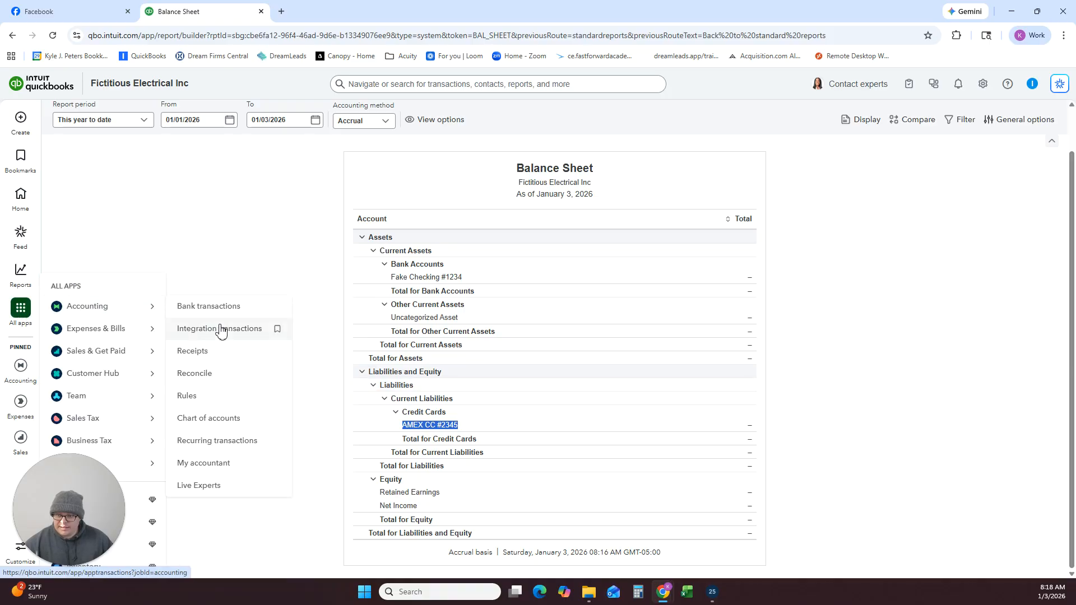
left_click(230, 308)
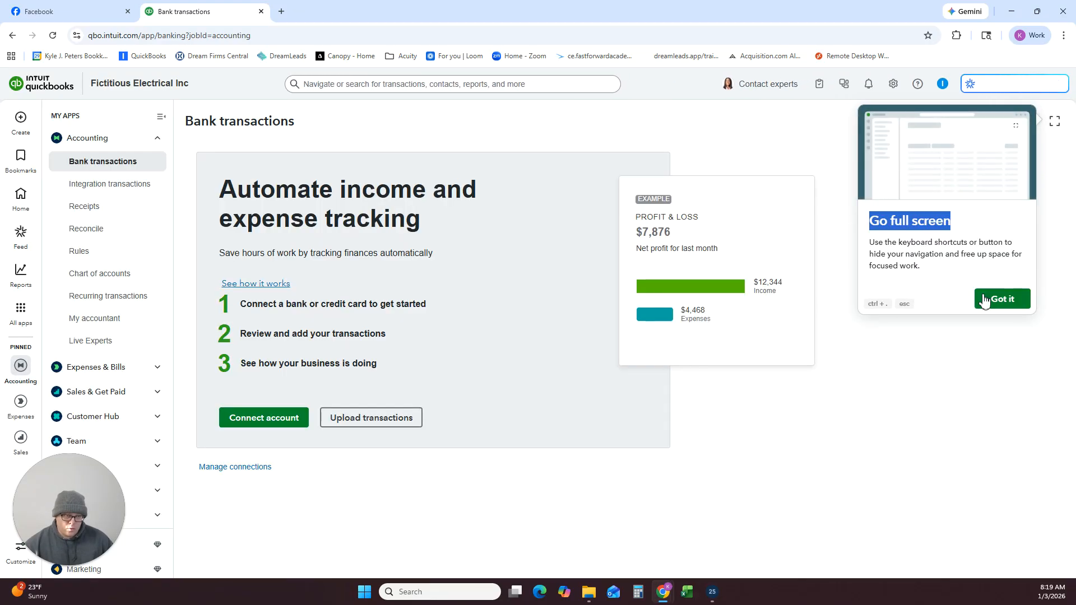
left_click(1000, 298)
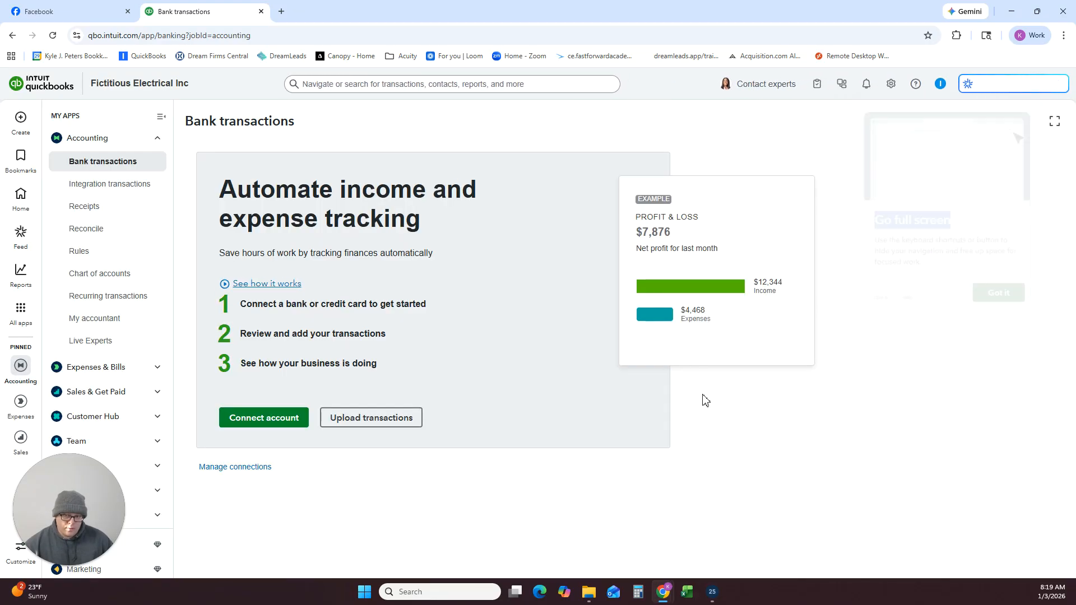
left_click(120, 276)
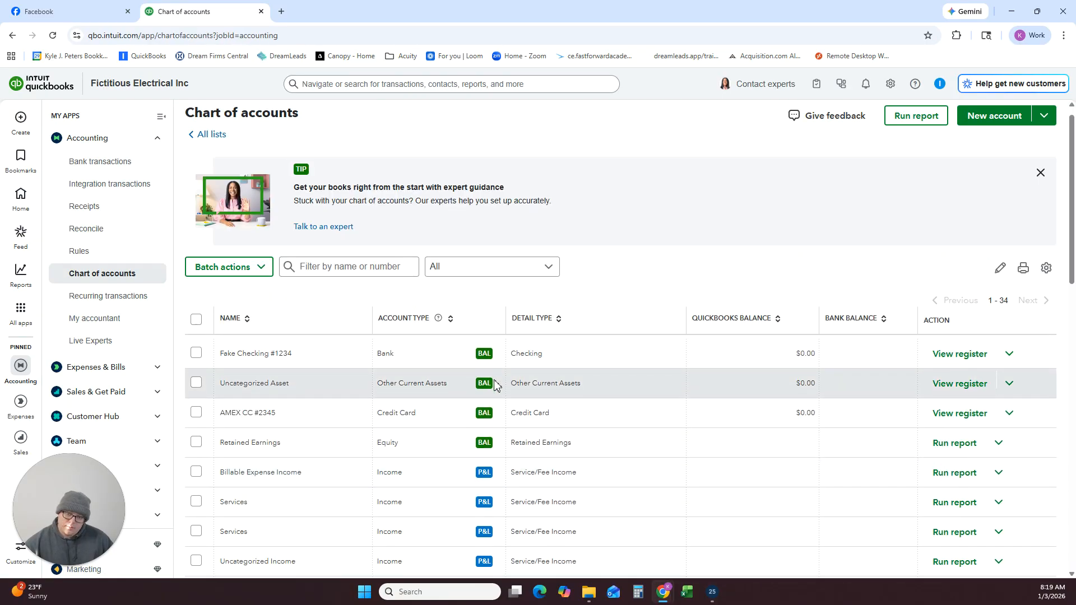
scroll(494, 384, "down", 2)
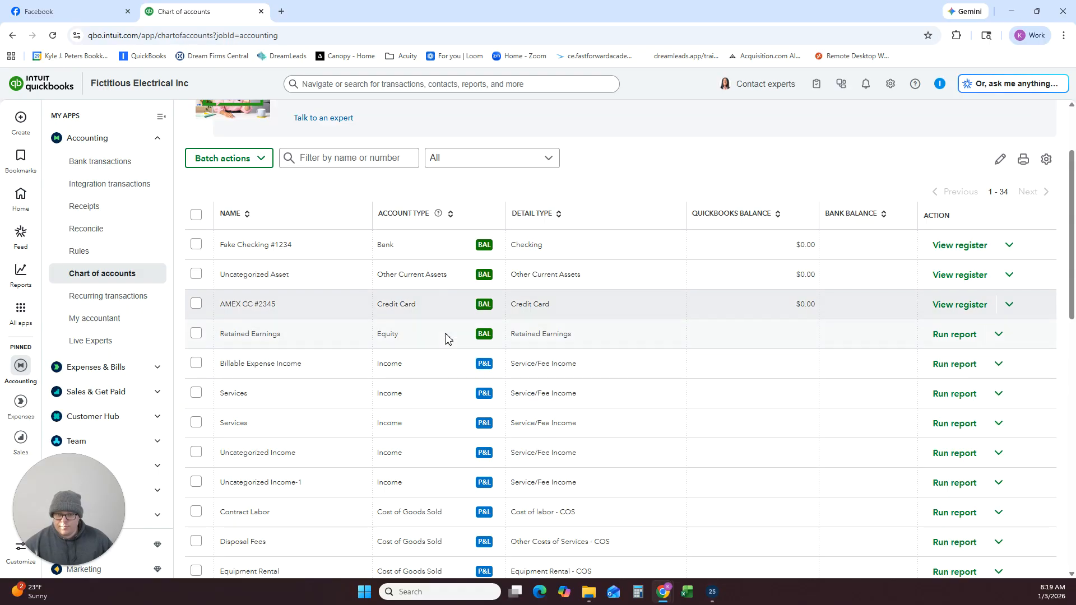
scroll(1033, 193, "up", 2)
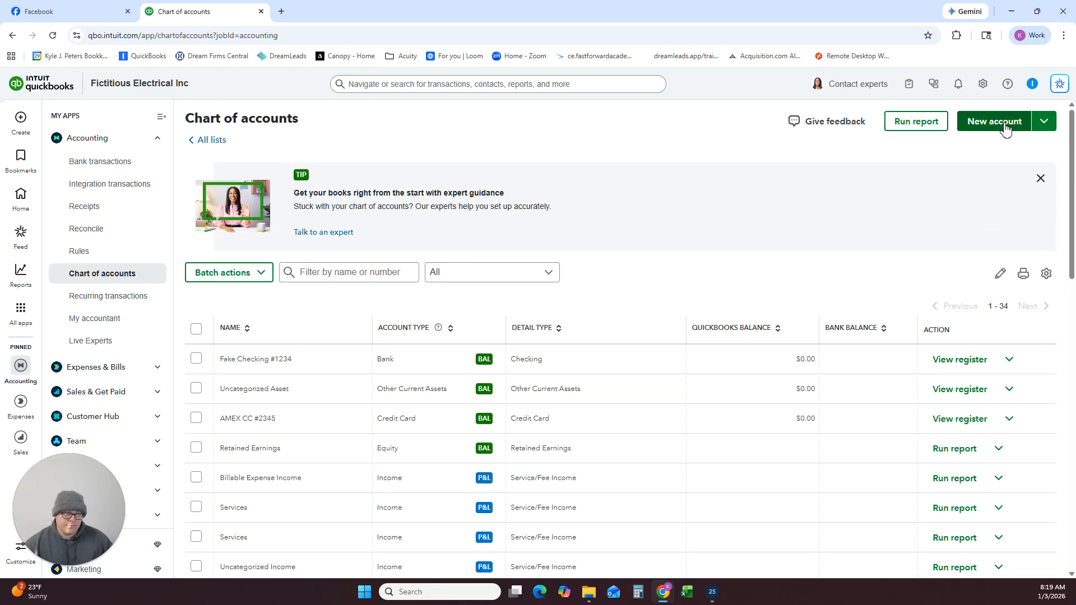
Start a new account named Owners Draw and set its account type to Equity.
left_click(1002, 127)
left_click(805, 136)
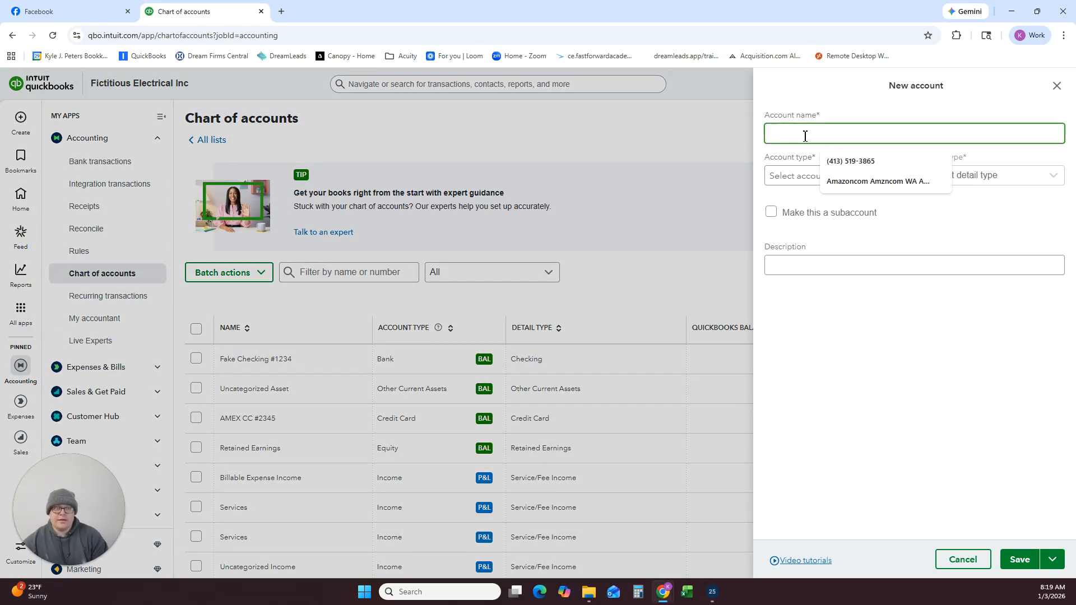
type("Owners Draw")
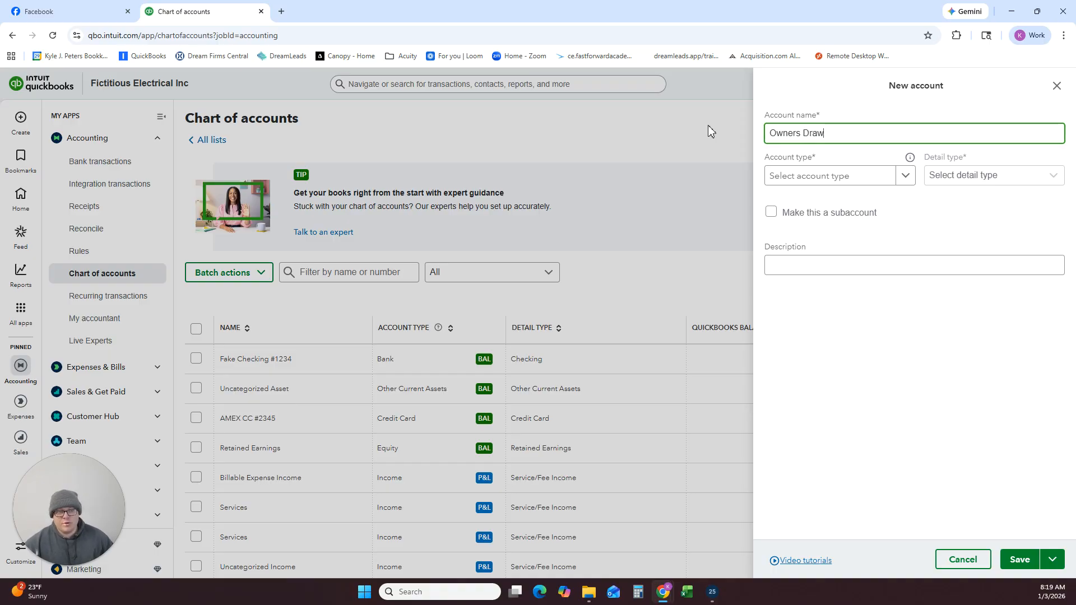
left_click(844, 177)
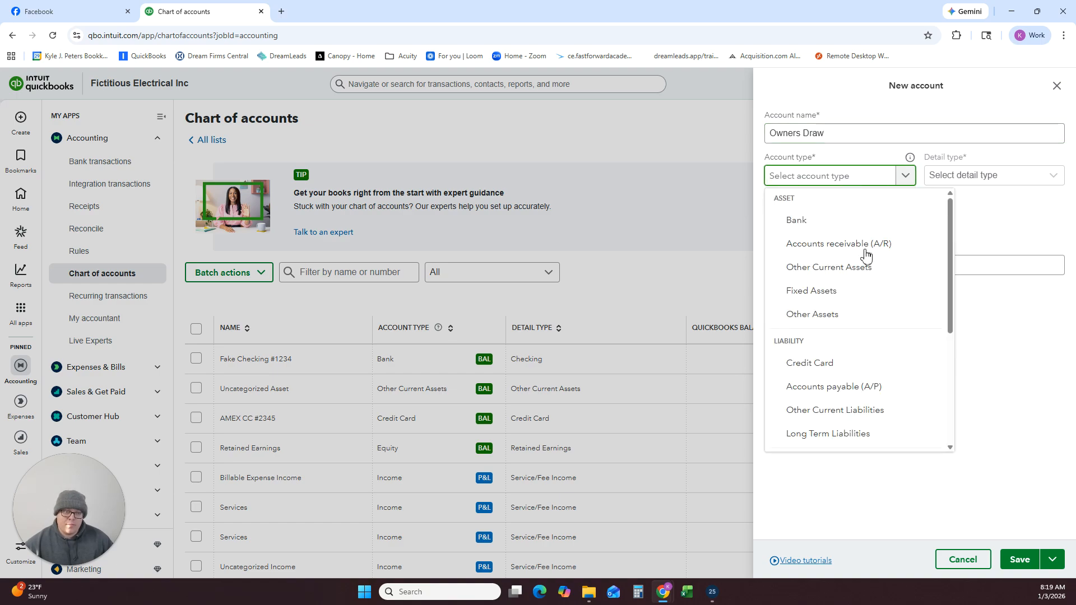
scroll(892, 364, "down", 4)
scroll(807, 406, "up", 1)
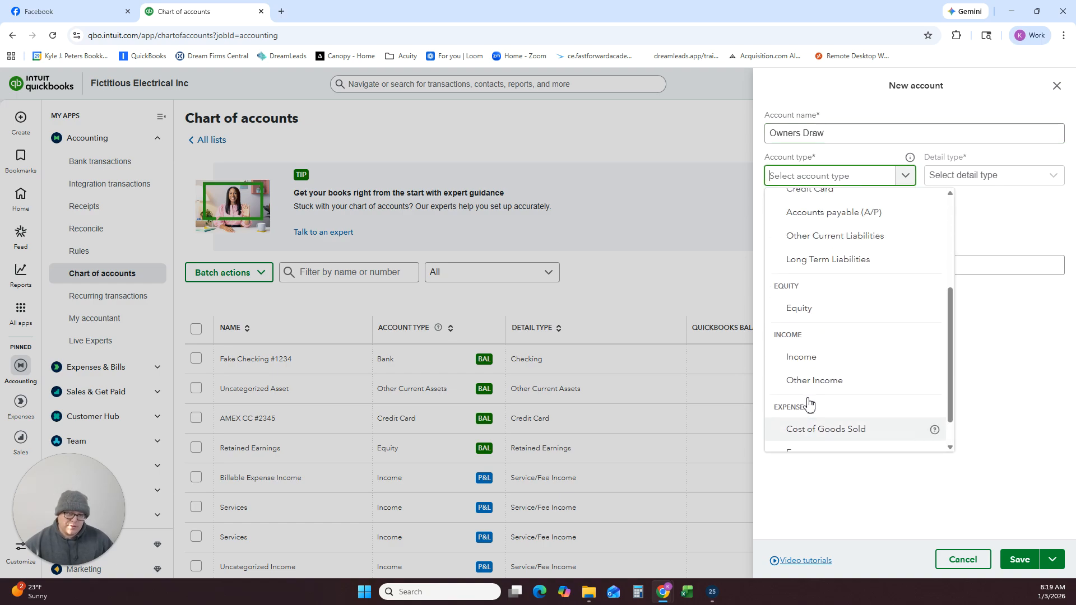
left_click(802, 328)
Set the Owners Draw account's detail type to Owner's Equity, save it and check it in the account list.
left_click(977, 186)
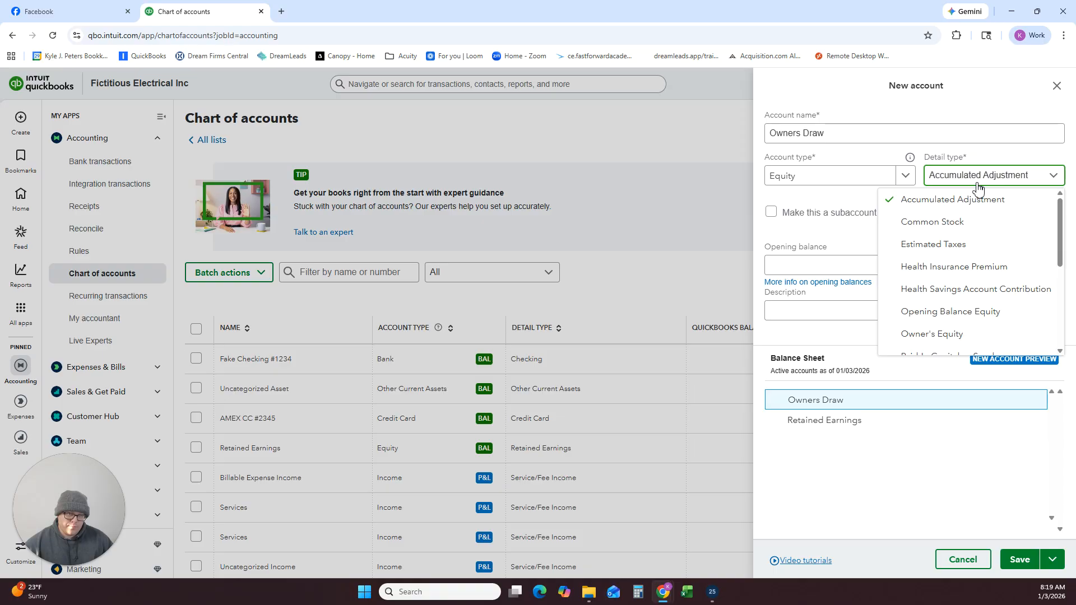
scroll(947, 277, "down", 1)
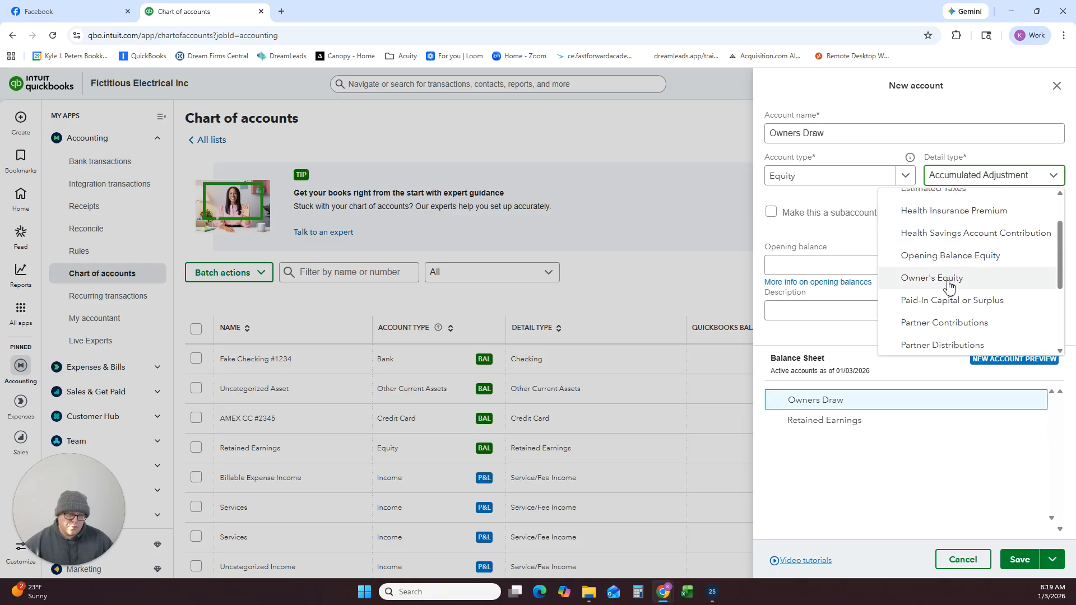
scroll(947, 320, "up", 1)
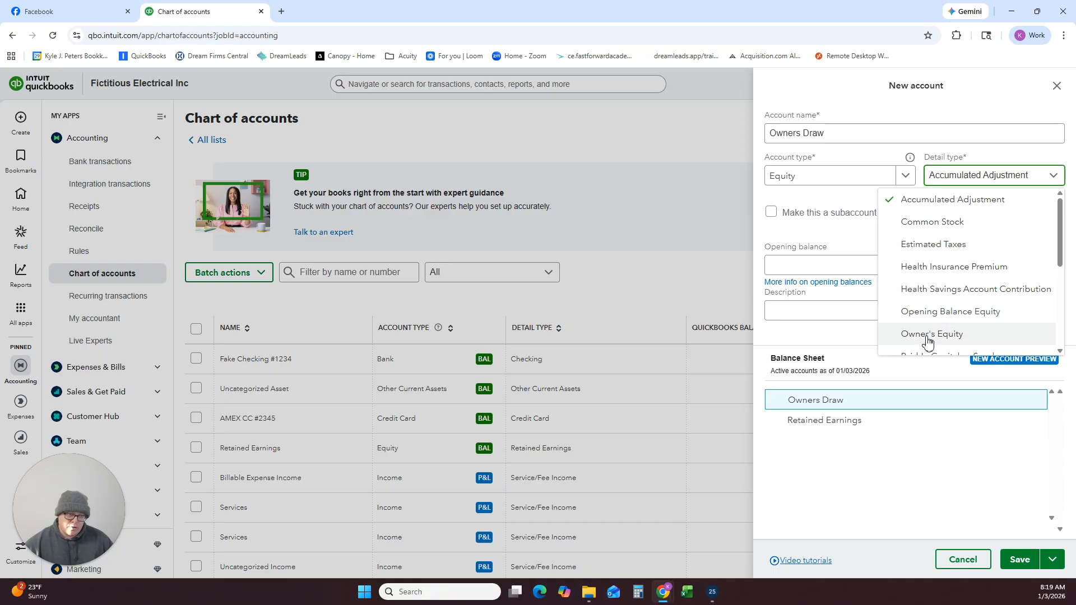
left_click(931, 335)
left_click(1020, 559)
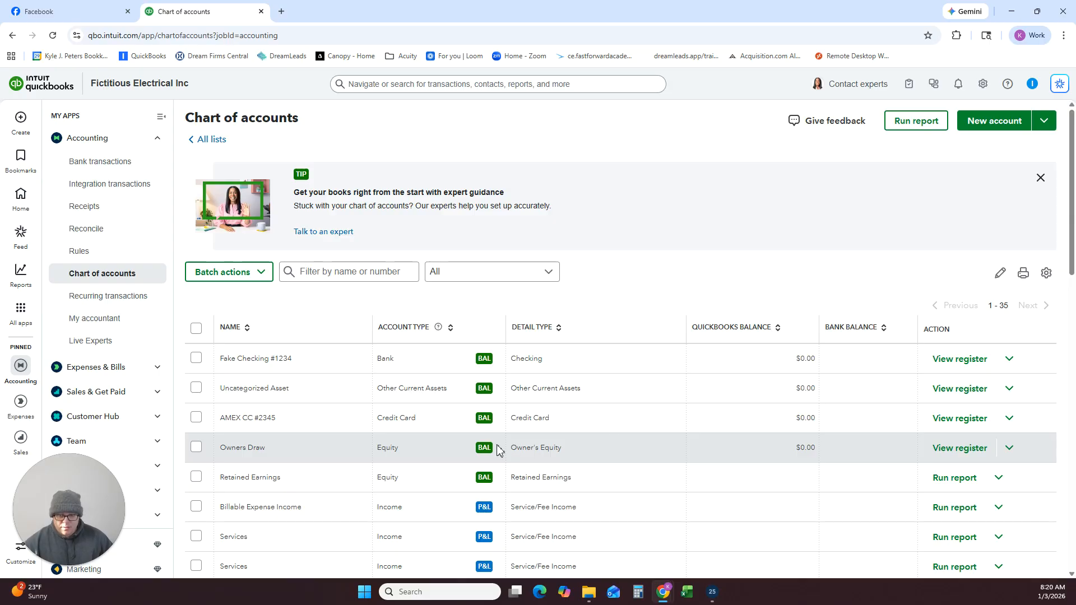
scroll(745, 312, "down", 4)
scroll(897, 224, "up", 4)
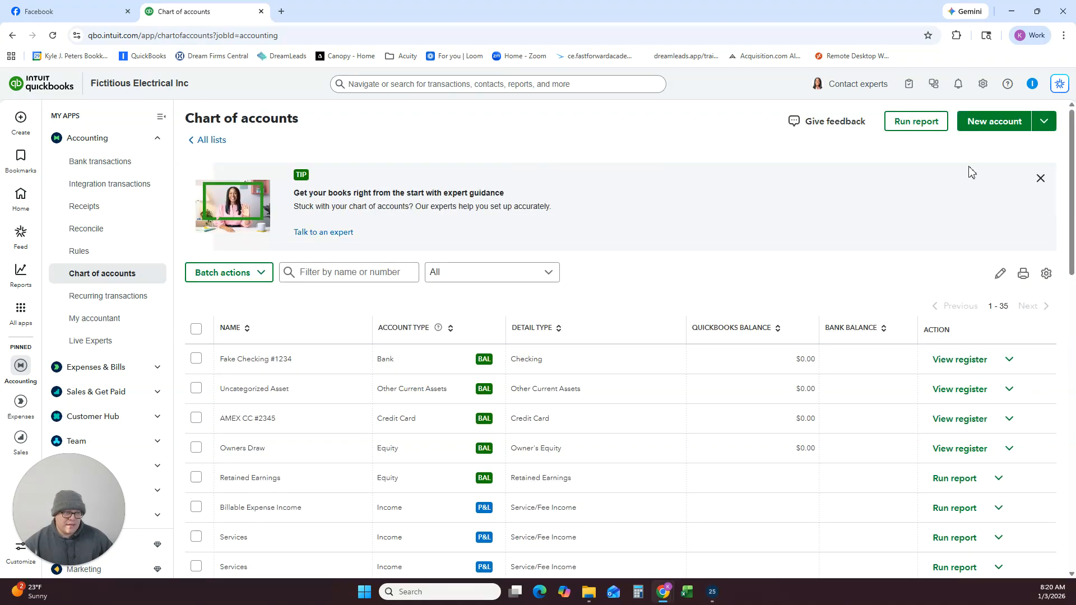
Start a new account named Payroll Expenses and set its account type to Expenses.
left_click(981, 121)
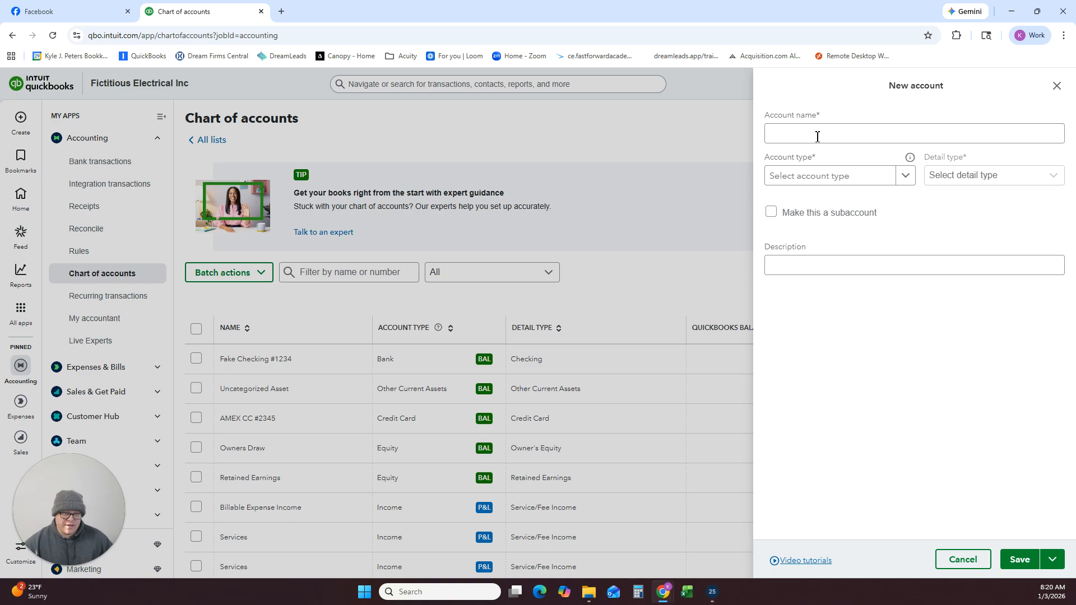
left_click(818, 135)
type("Payroll Expenses")
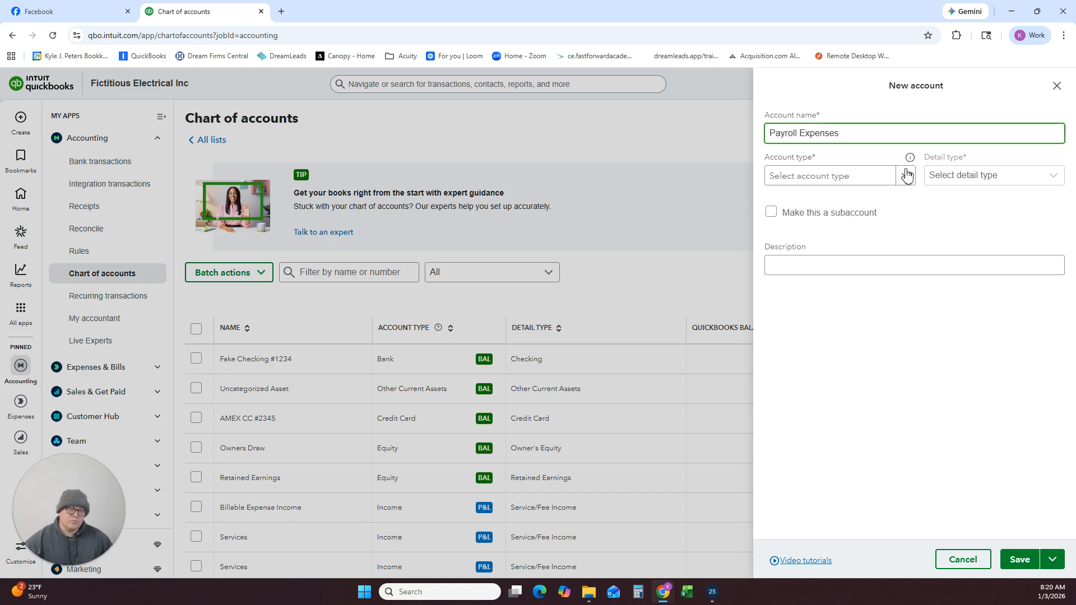
left_click(907, 176)
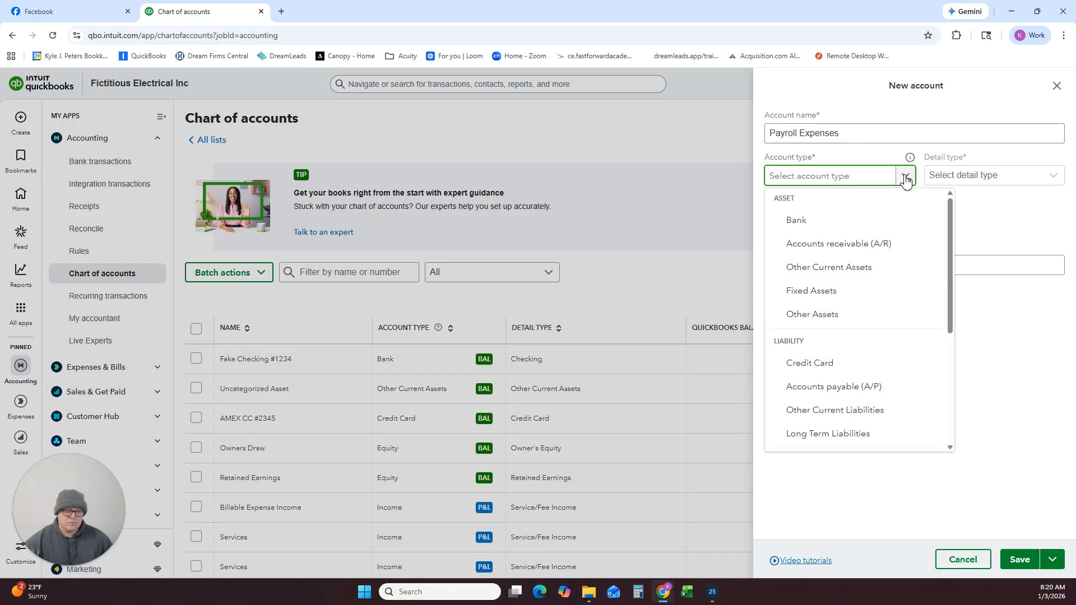
scroll(879, 259, "down", 1)
scroll(879, 259, "down", 5)
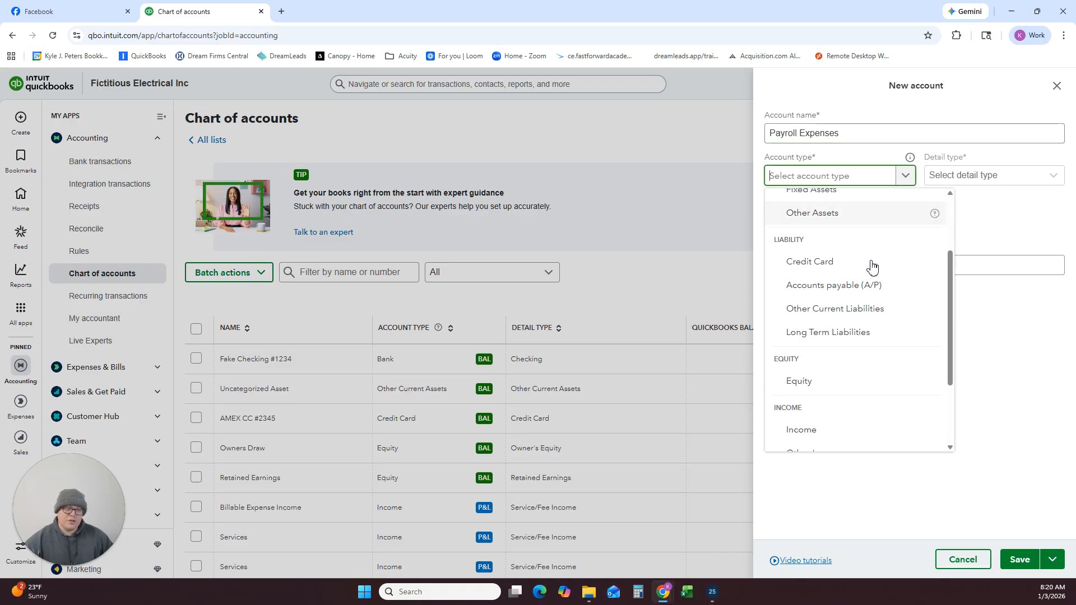
left_click(823, 418)
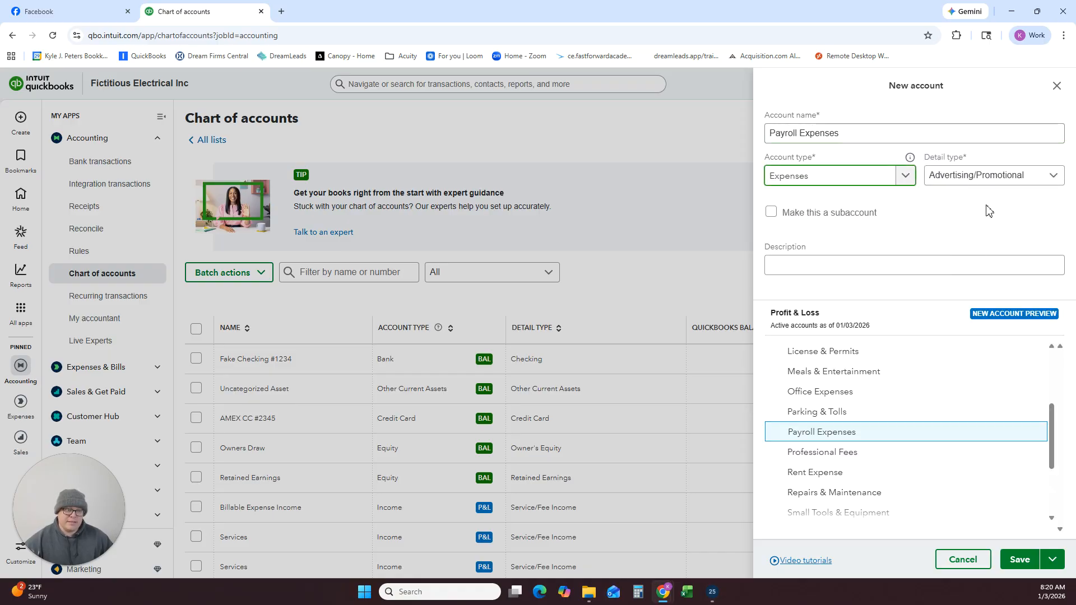
Set the new Payroll Expenses account's detail type to Payroll Expenses and save the account.
left_click(984, 179)
scroll(976, 258, "down", 1)
scroll(953, 257, "down", 5)
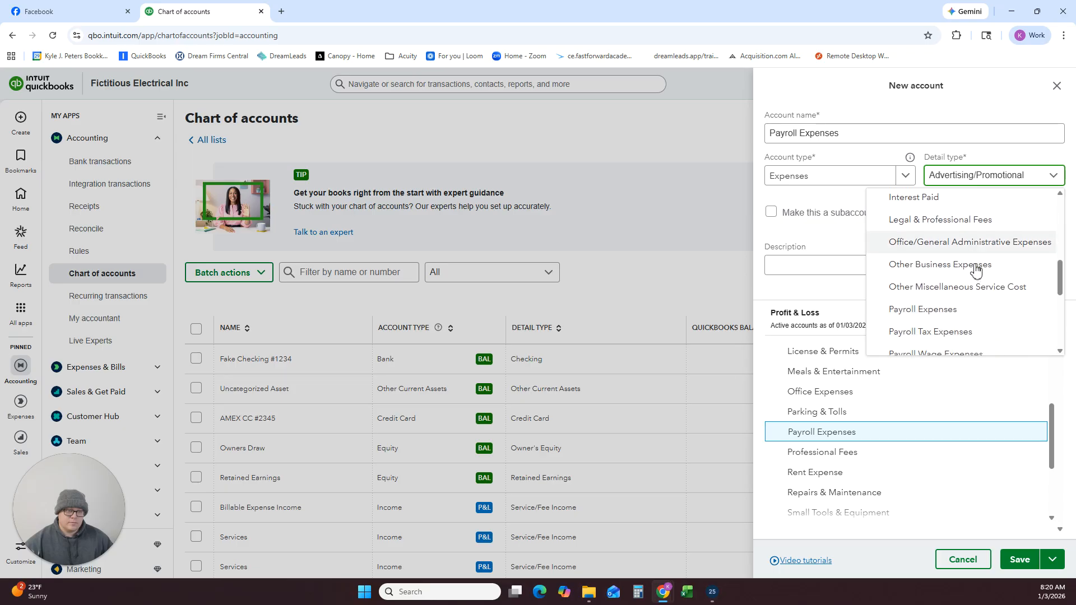
left_click(925, 268)
left_click(1021, 559)
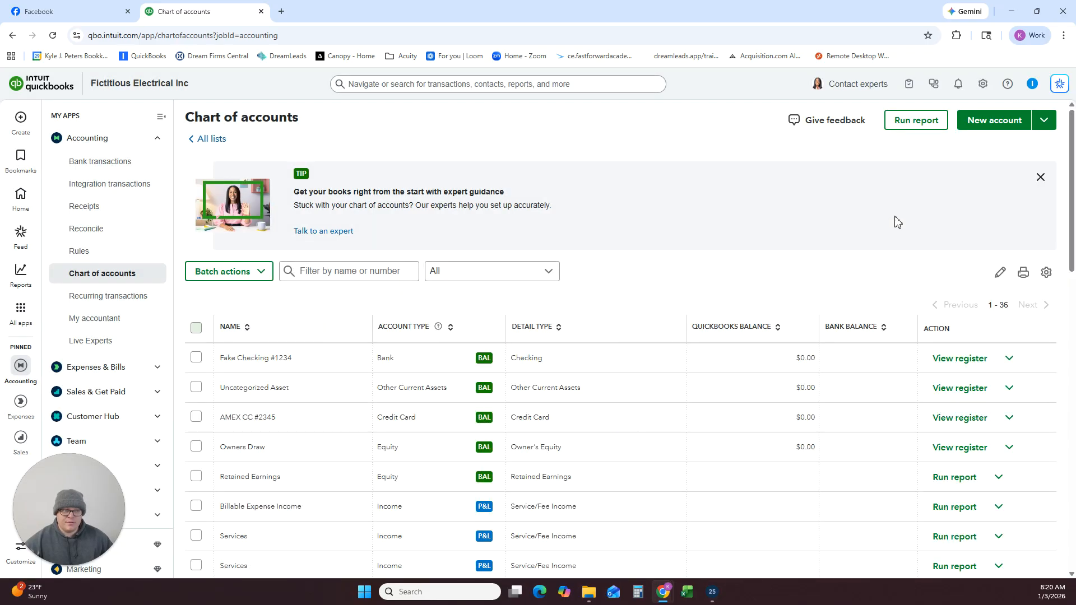
Start a new account named Officer's Salary with account type Expenses and detail type Payroll Expenses.
left_click(998, 126)
left_click(875, 138)
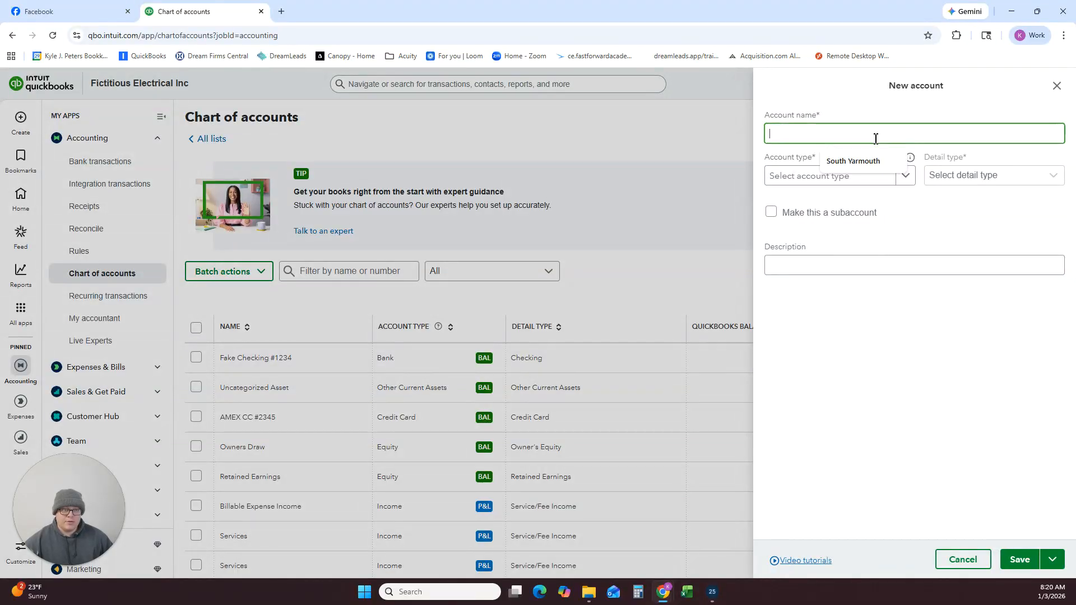
type("Officer's Salary")
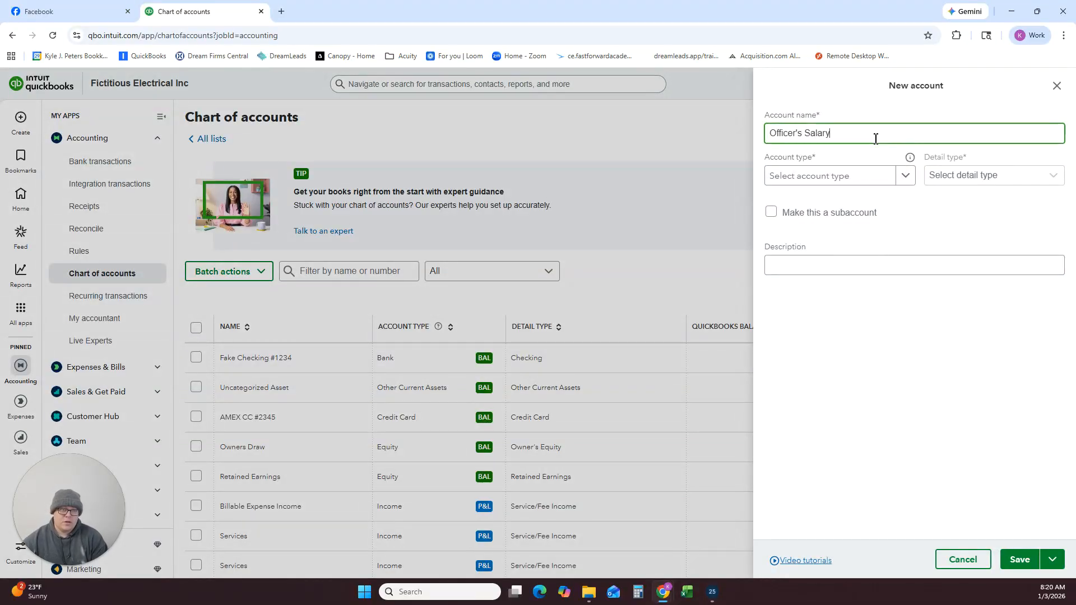
left_click(870, 179)
scroll(819, 280, "down", 4)
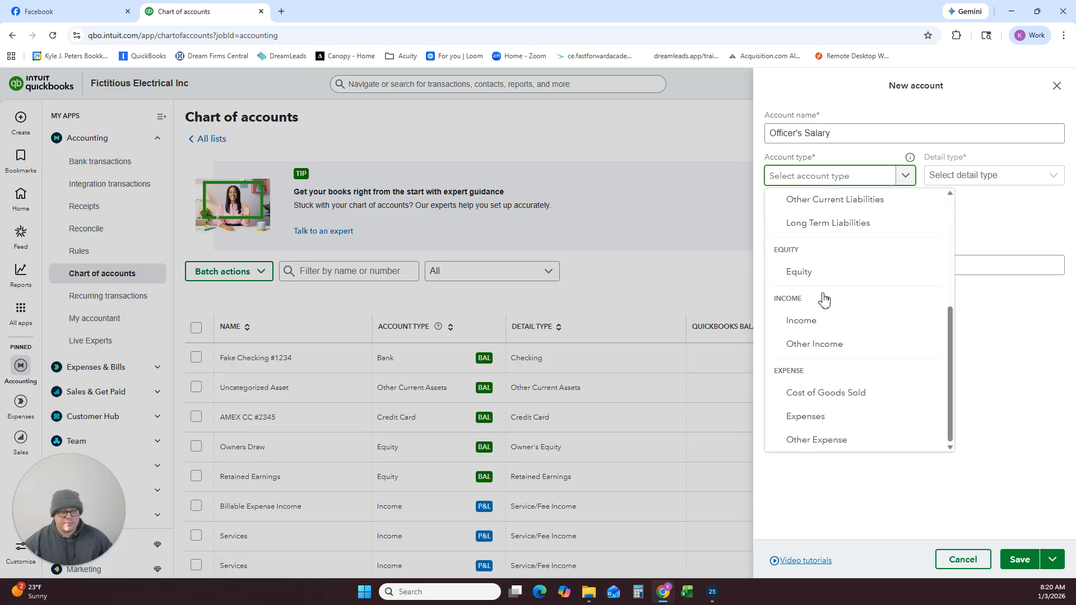
left_click(806, 416)
left_click(961, 177)
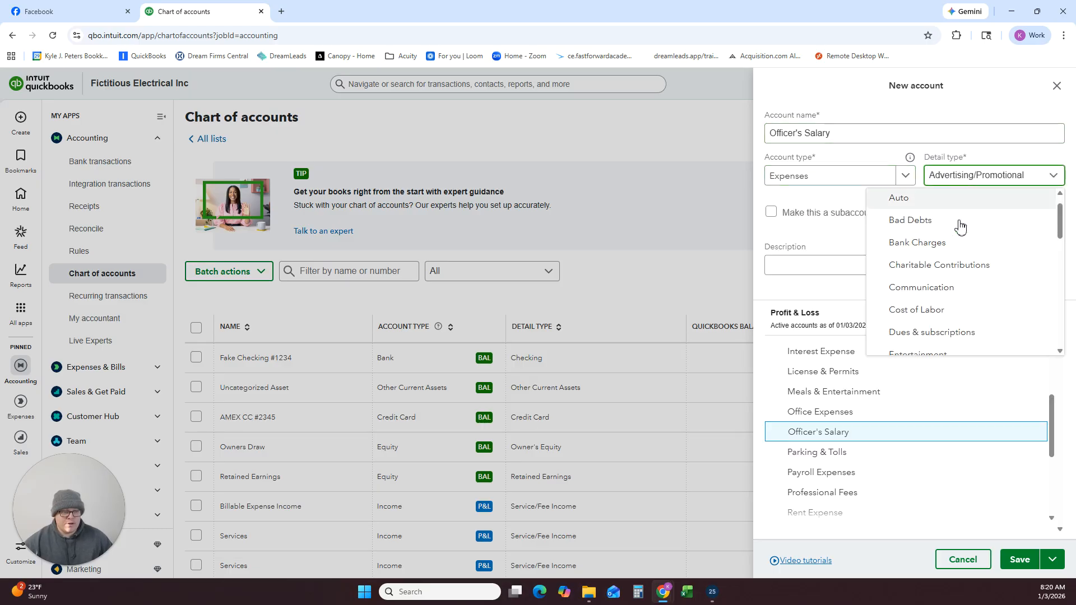
scroll(953, 252, "down", 5)
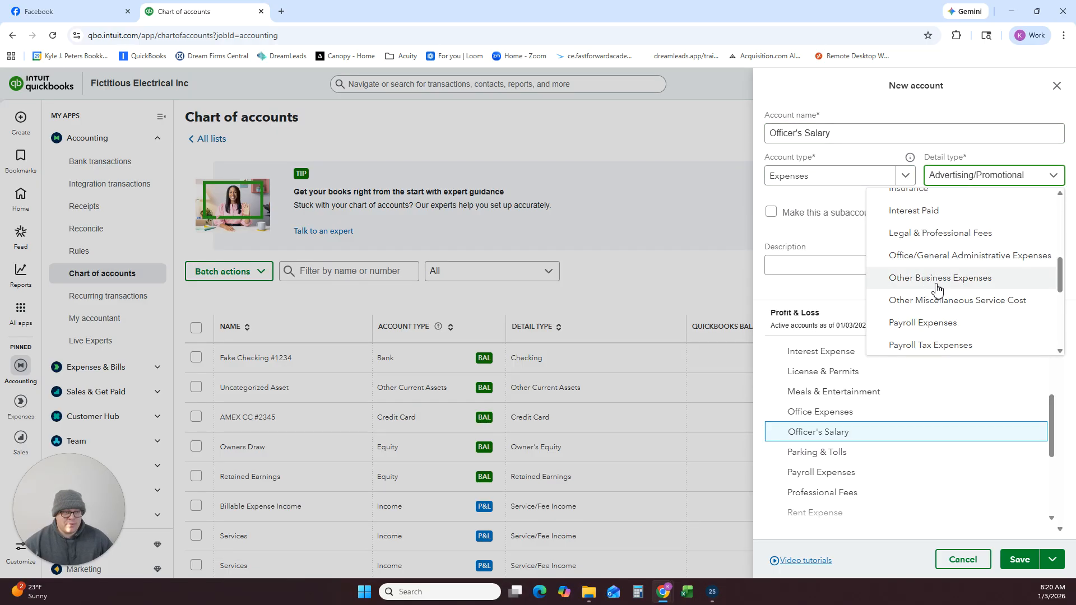
left_click(930, 324)
Make Officer's Salary a subaccount of Payroll Expenses and save the account.
left_click(772, 213)
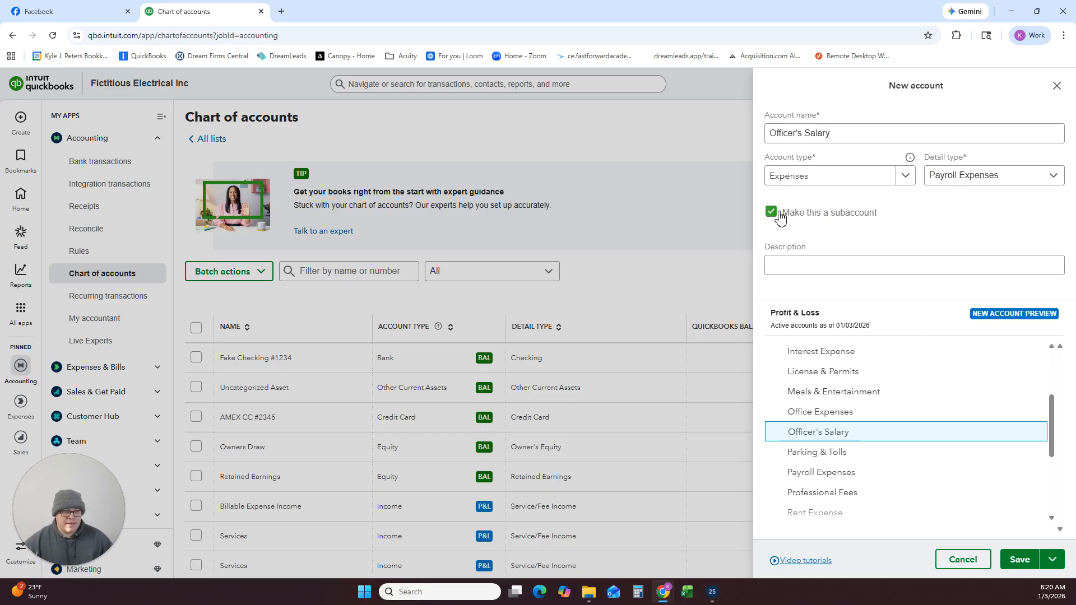
left_click(835, 257)
scroll(845, 297, "down", 5)
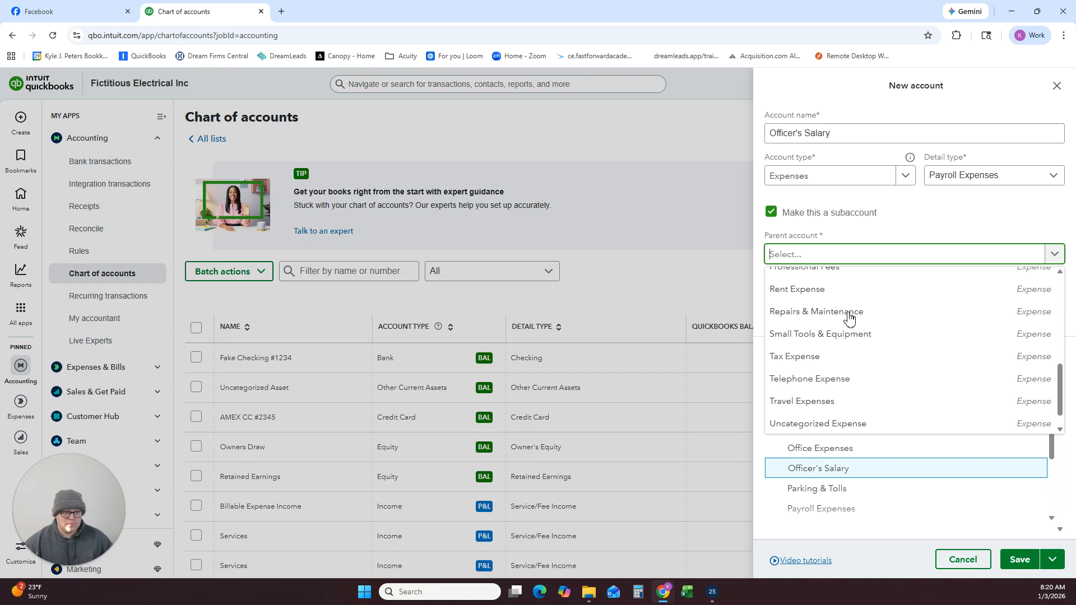
scroll(850, 332, "up", 3)
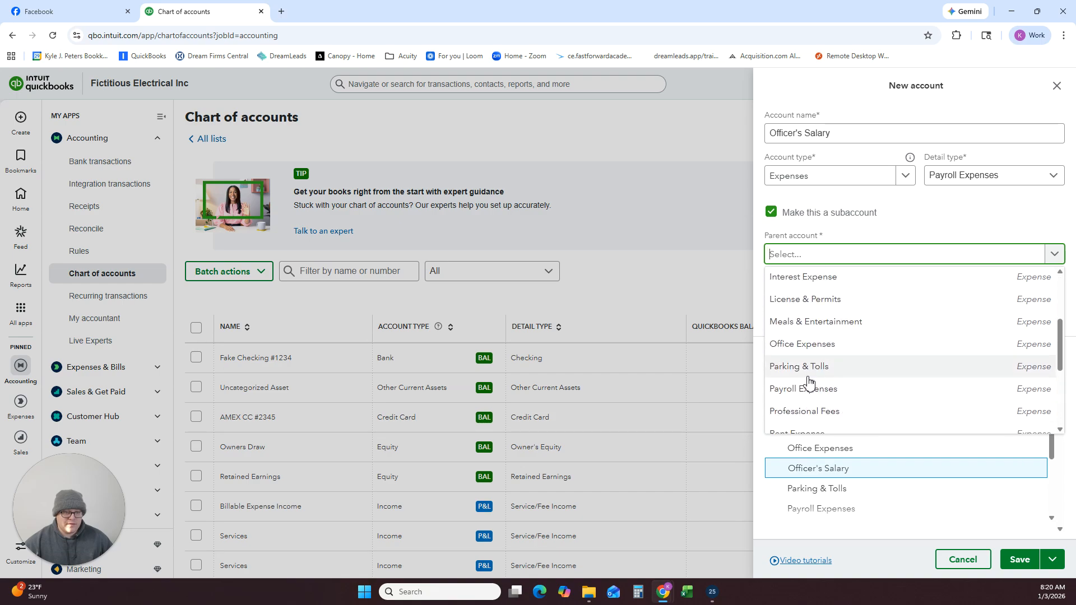
left_click(802, 388)
left_click(1019, 561)
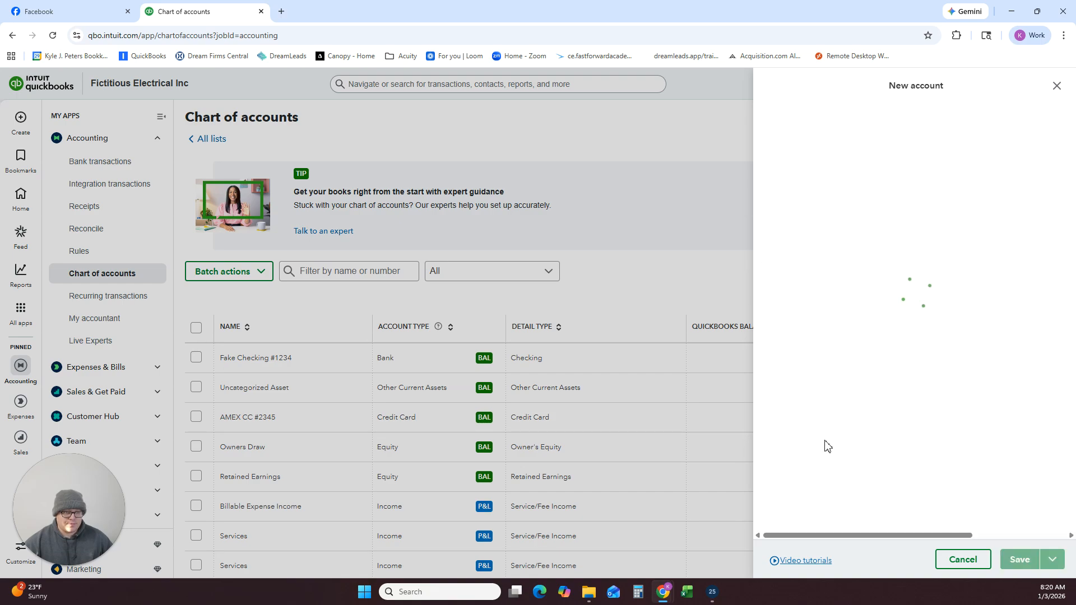
Start a new account named Salaries & Wages with account type Expenses and detail type Payroll Expenses.
left_click(990, 120)
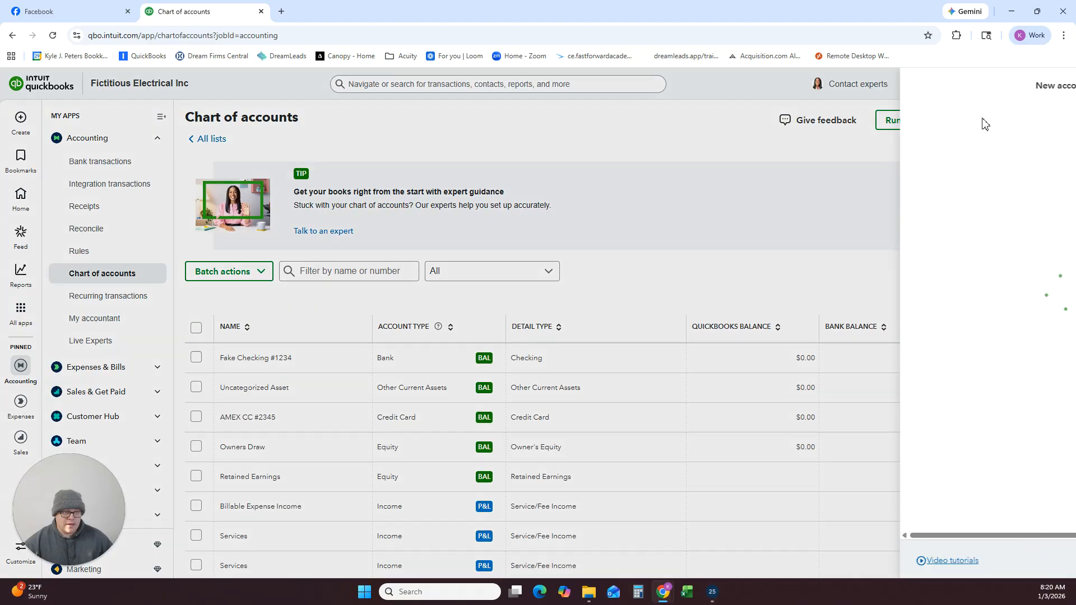
type("S")
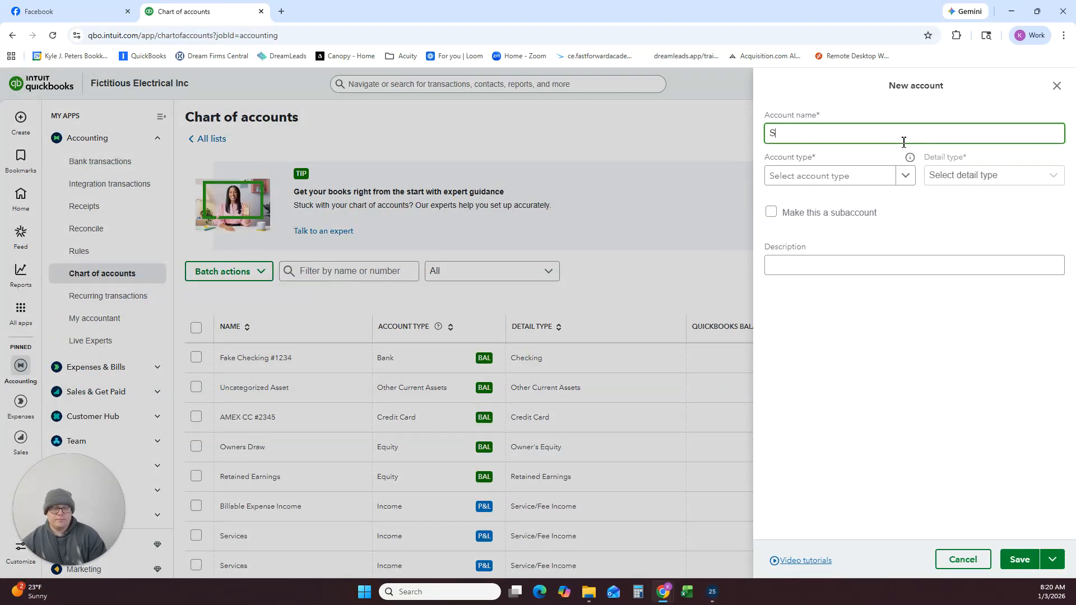
type("alaryes ")
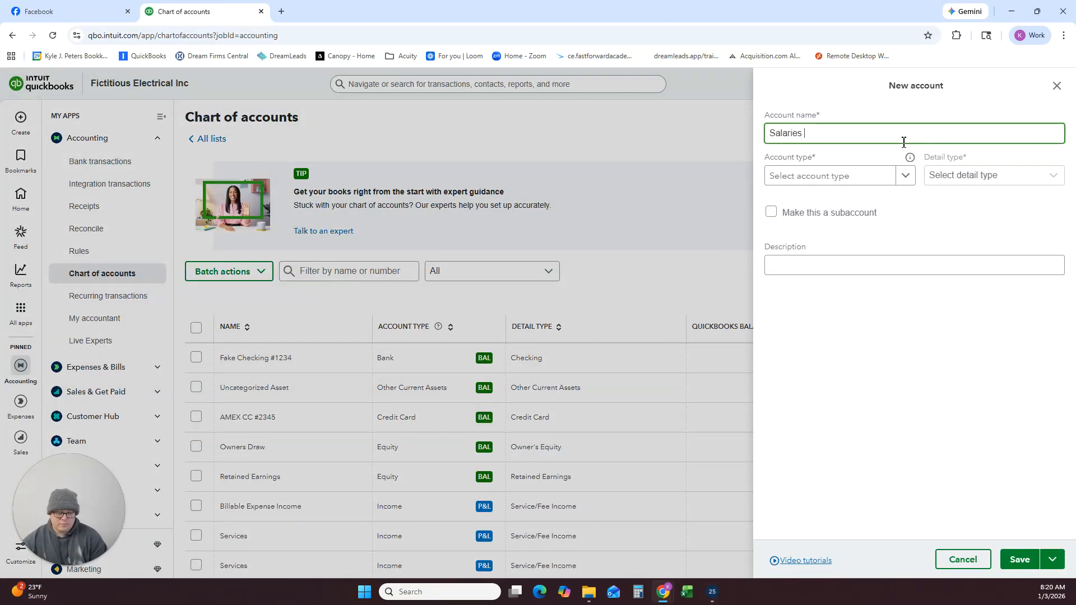
type("& Wages")
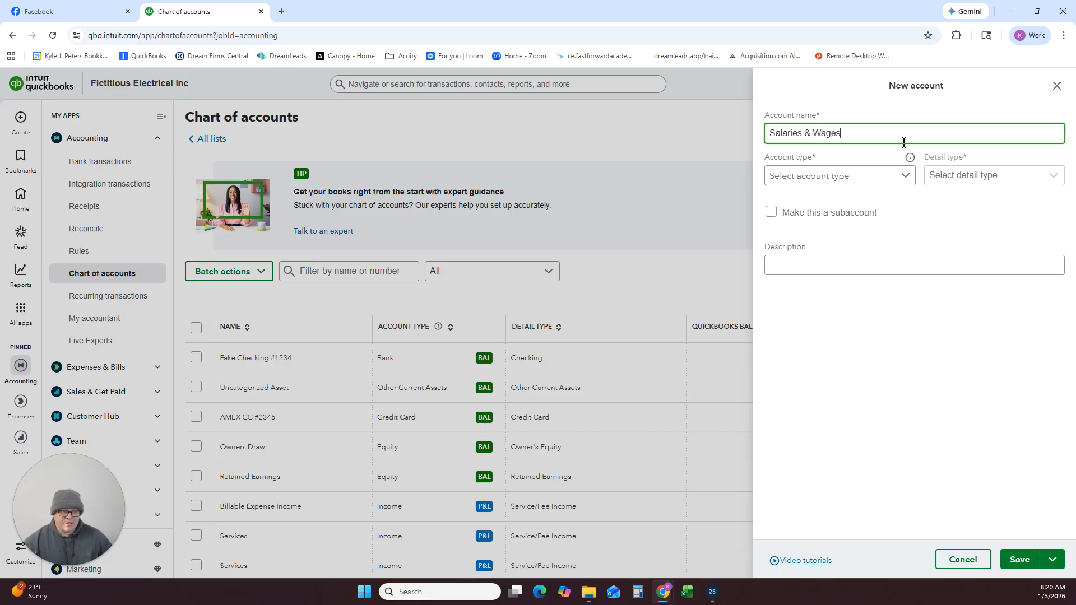
left_click(886, 175)
scroll(792, 283, "down", 4)
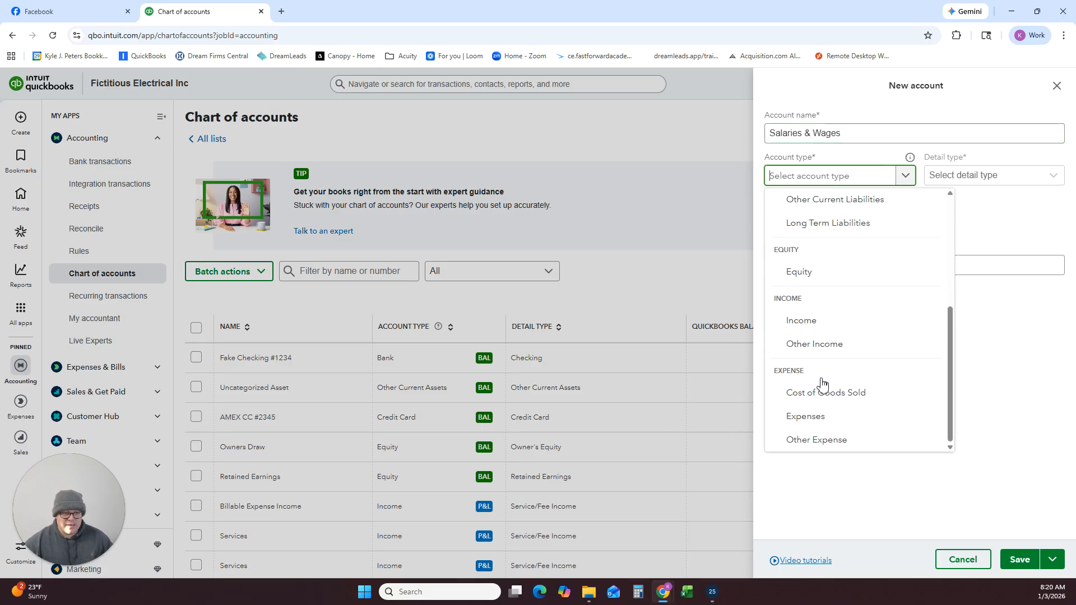
left_click(811, 415)
left_click(995, 185)
scroll(953, 253, "down", 4)
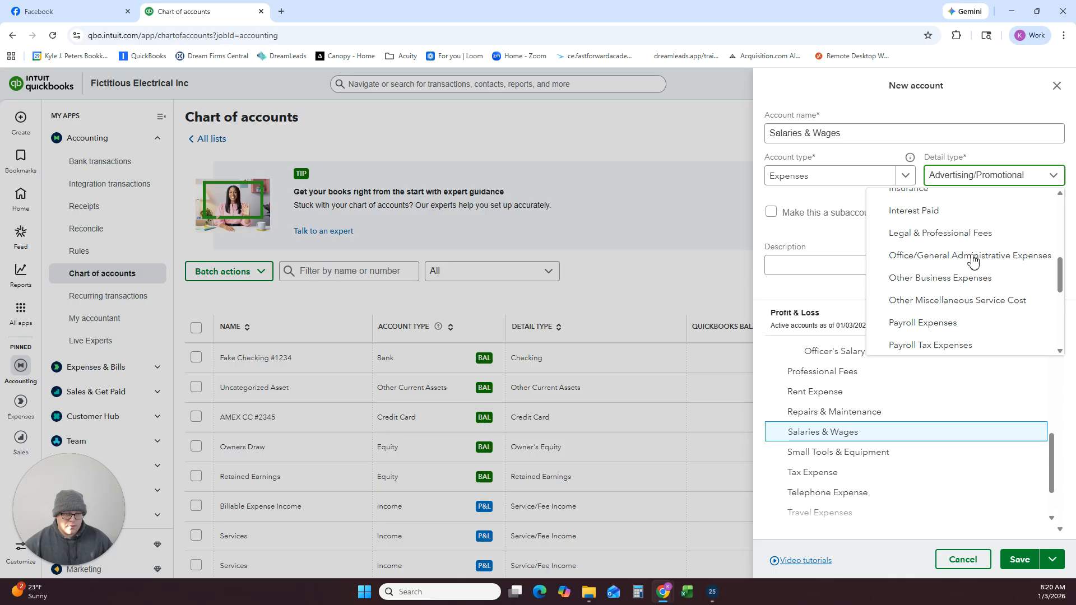
left_click(952, 325)
Make Salaries & Wages a subaccount of Payroll Expenses and save the account.
left_click(772, 216)
left_click(815, 253)
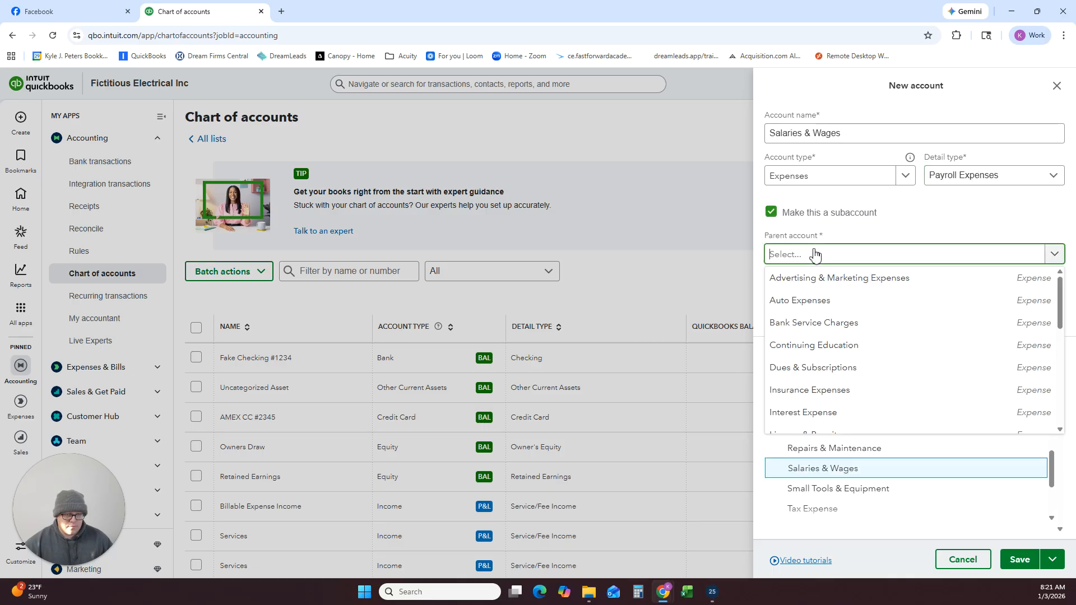
scroll(831, 303, "down", 6)
scroll(830, 327, "up", 2)
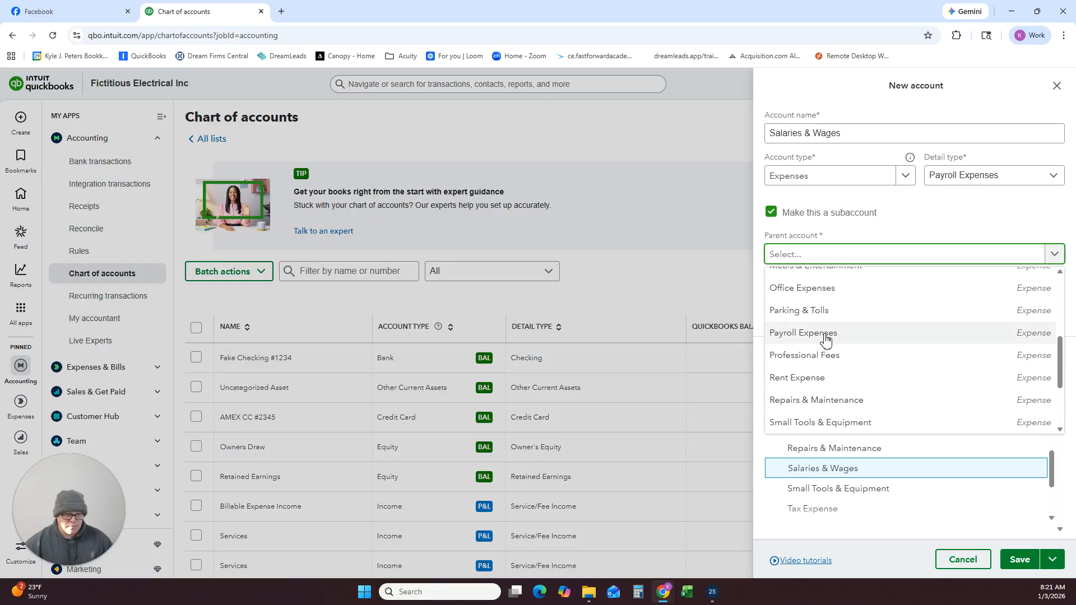
left_click(826, 335)
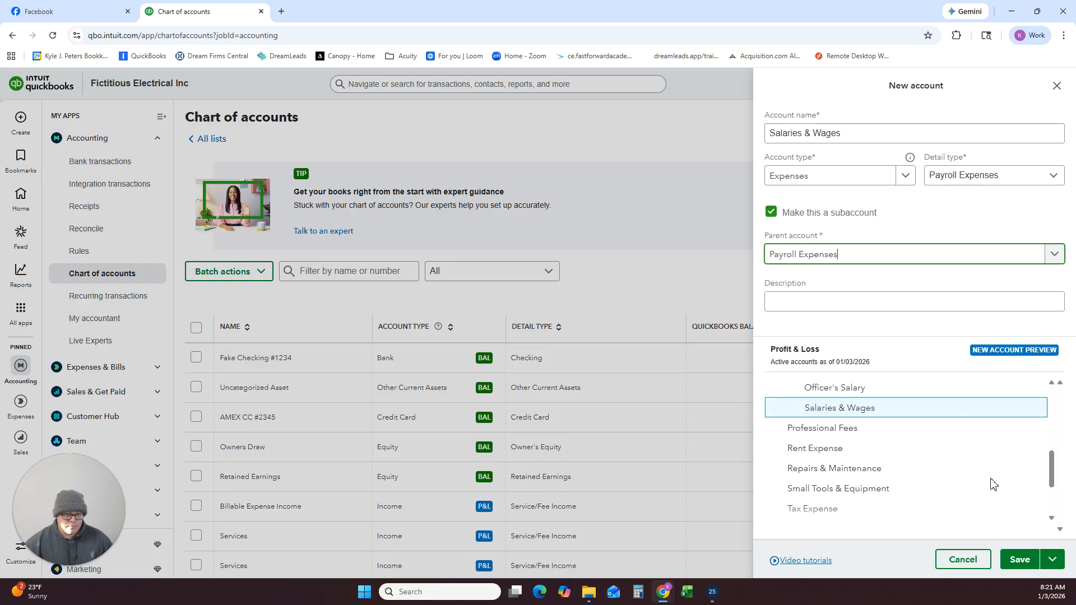
left_click(1020, 559)
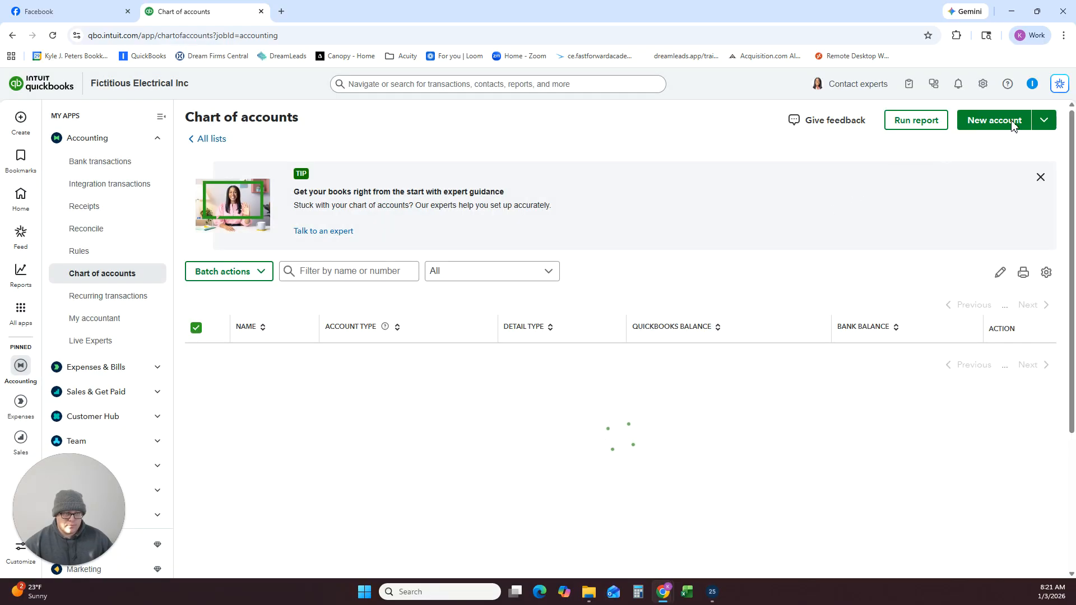
Start a new account named Payroll Taxes with account type Expenses and detail type Payroll Tax Expenses.
left_click(996, 128)
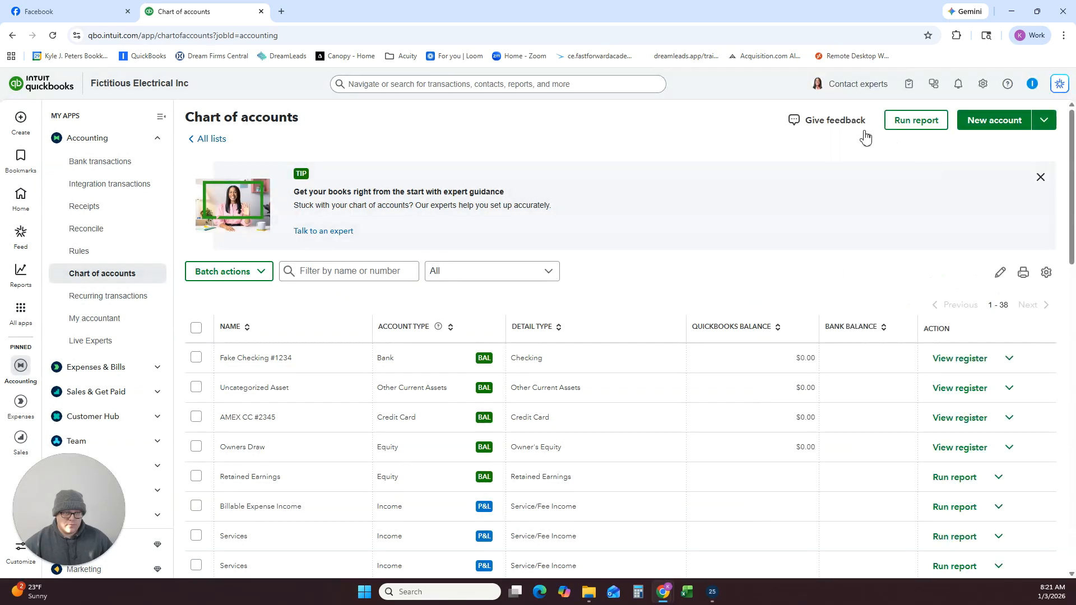
left_click(1007, 127)
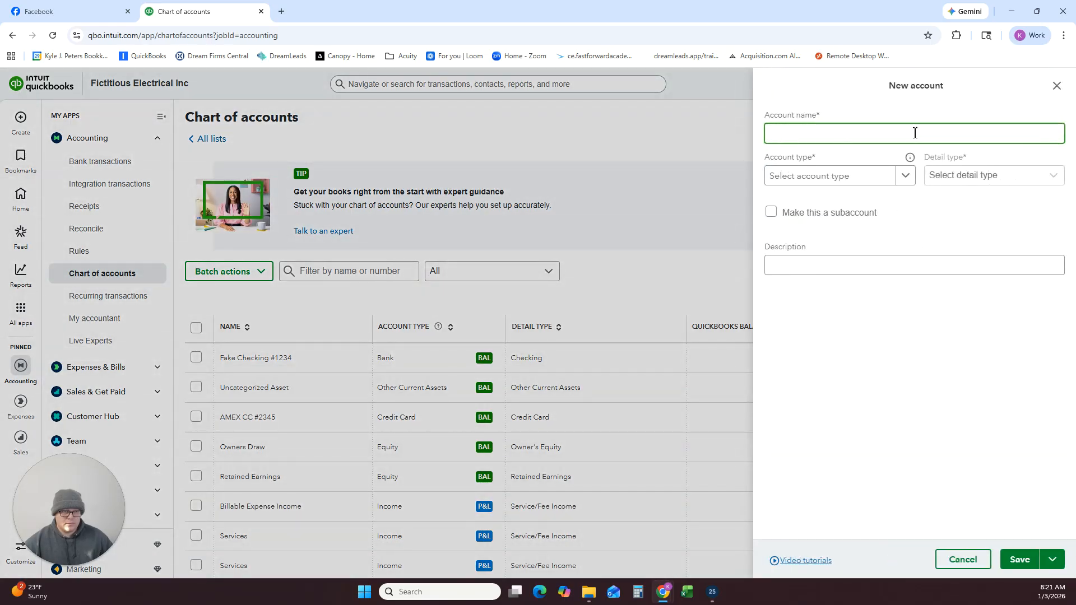
type("Payrol")
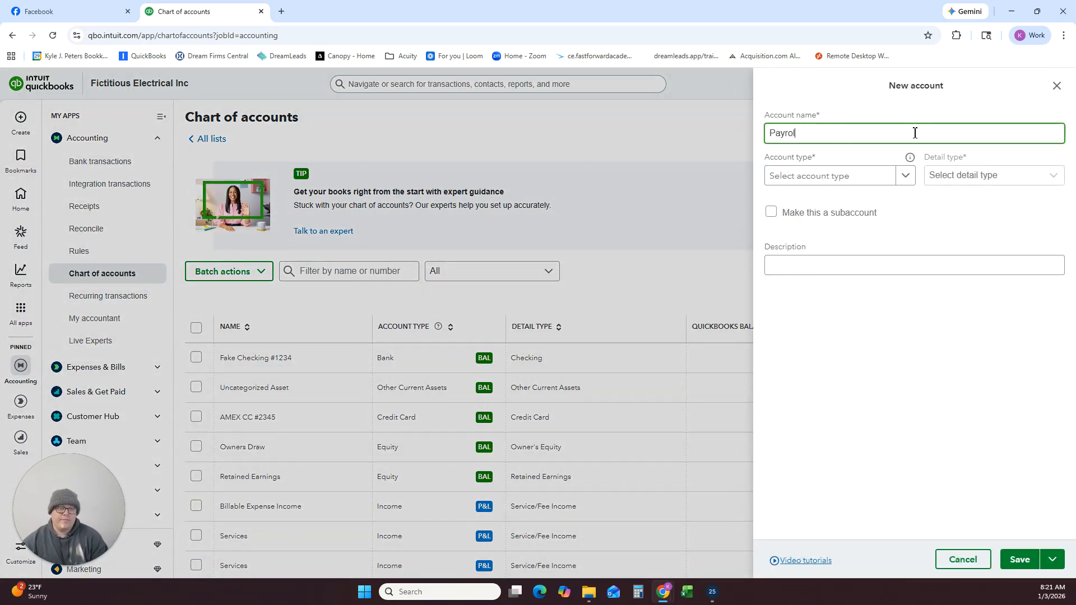
type("l Taxes")
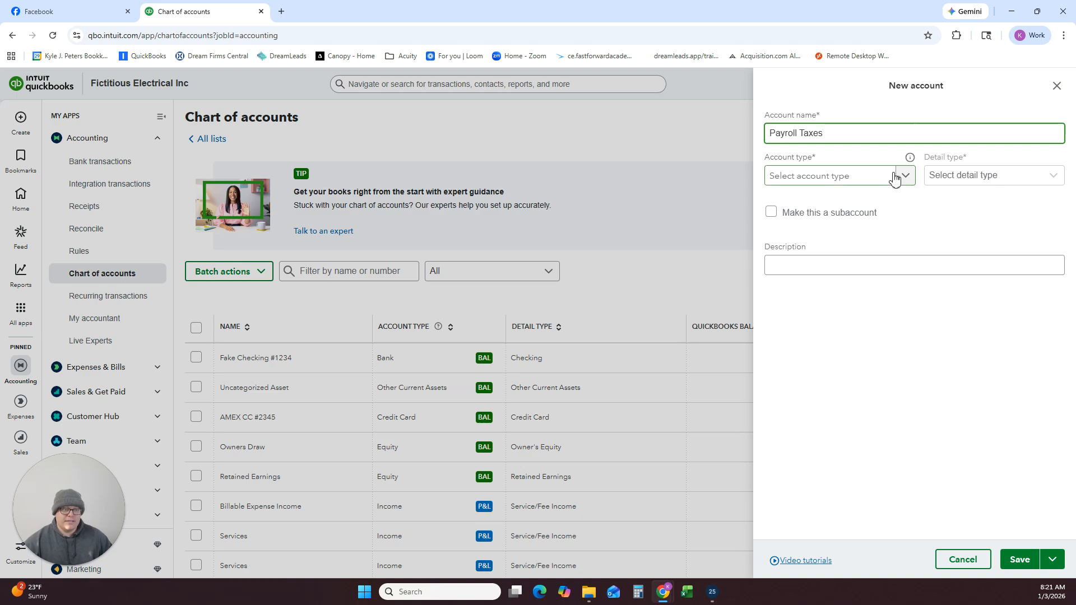
left_click(892, 174)
scroll(839, 381, "down", 3)
scroll(810, 413, "down", 1)
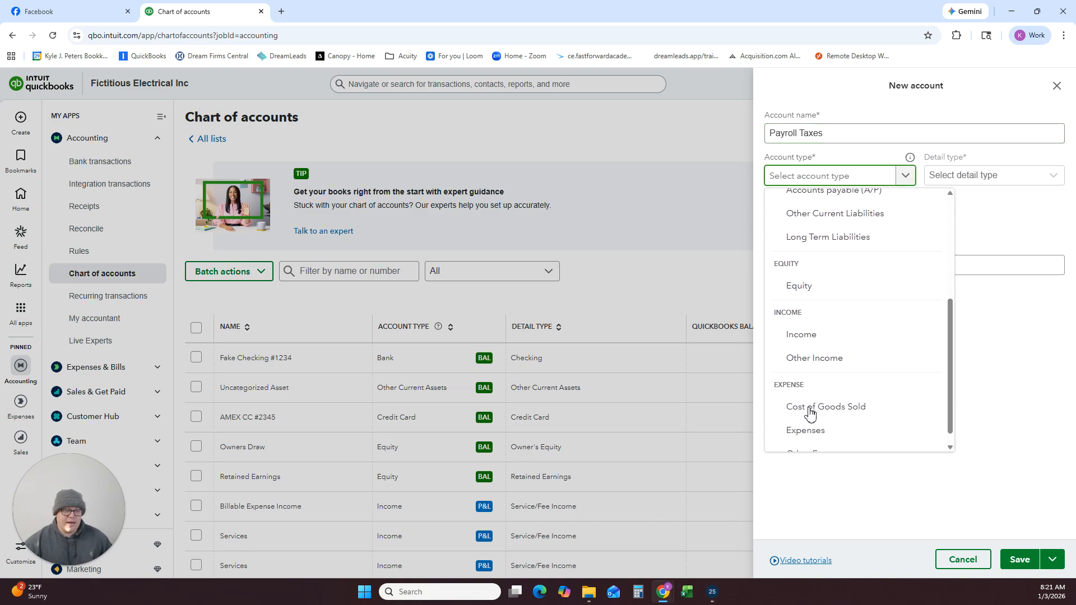
left_click(810, 417)
left_click(975, 177)
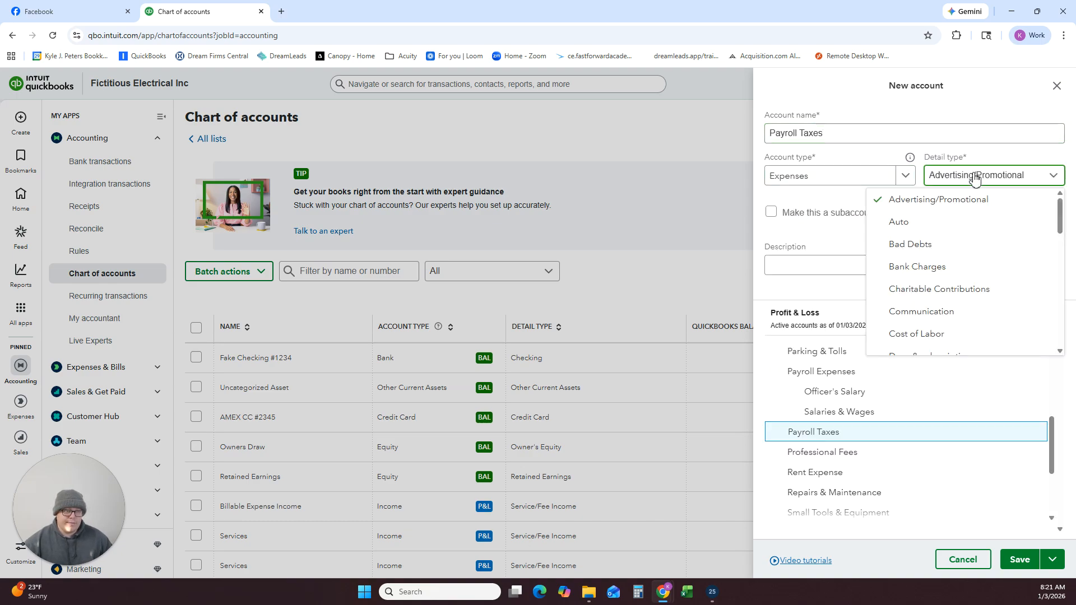
scroll(934, 253, "down", 10)
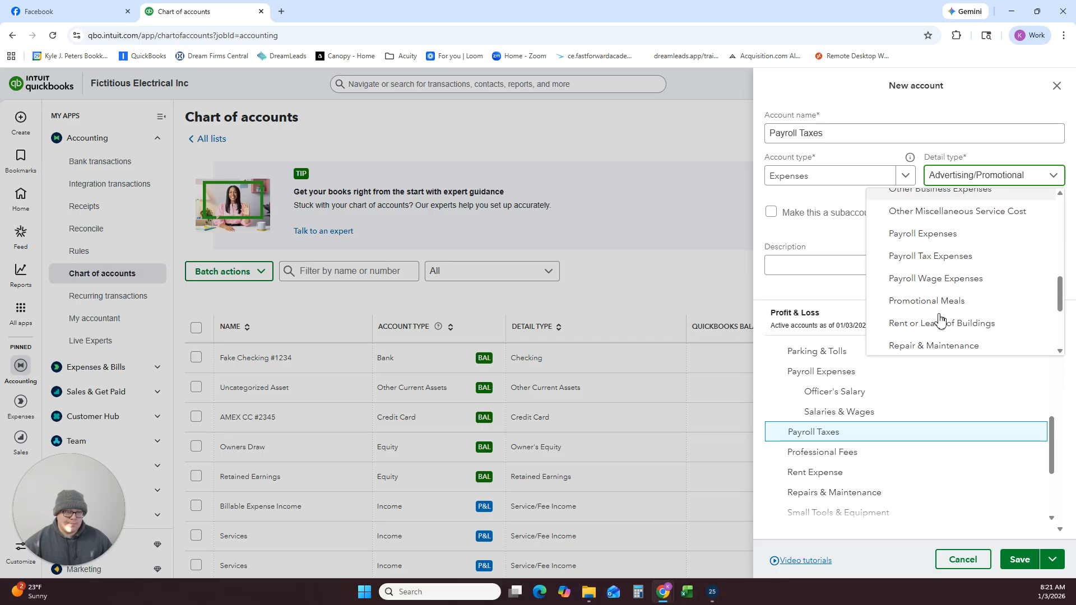
left_click(924, 232)
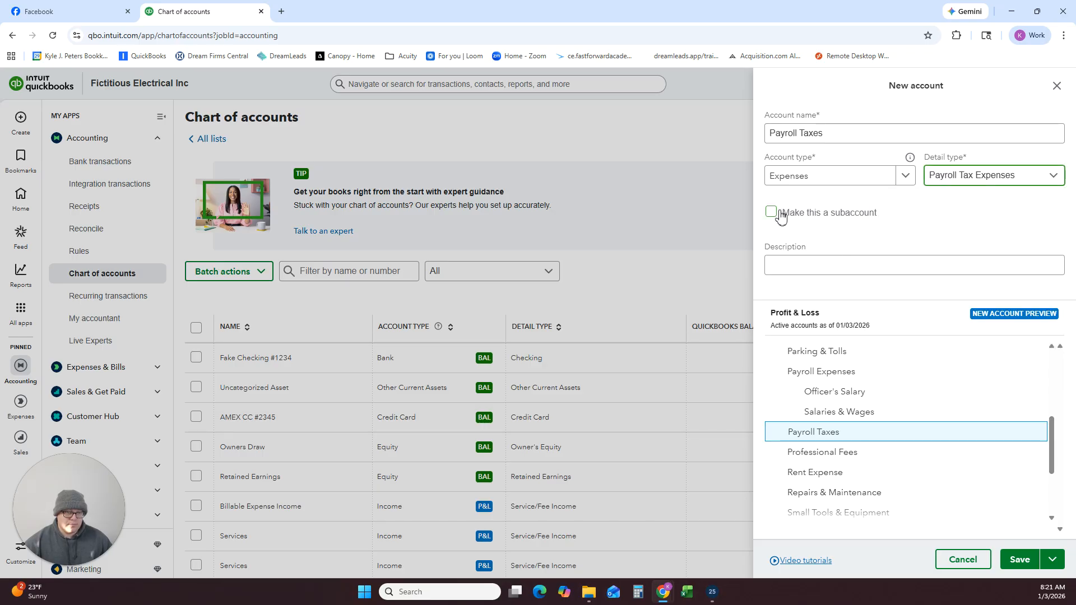
Make Payroll Taxes a subaccount of Payroll Expenses and save the account.
left_click(772, 213)
left_click(850, 255)
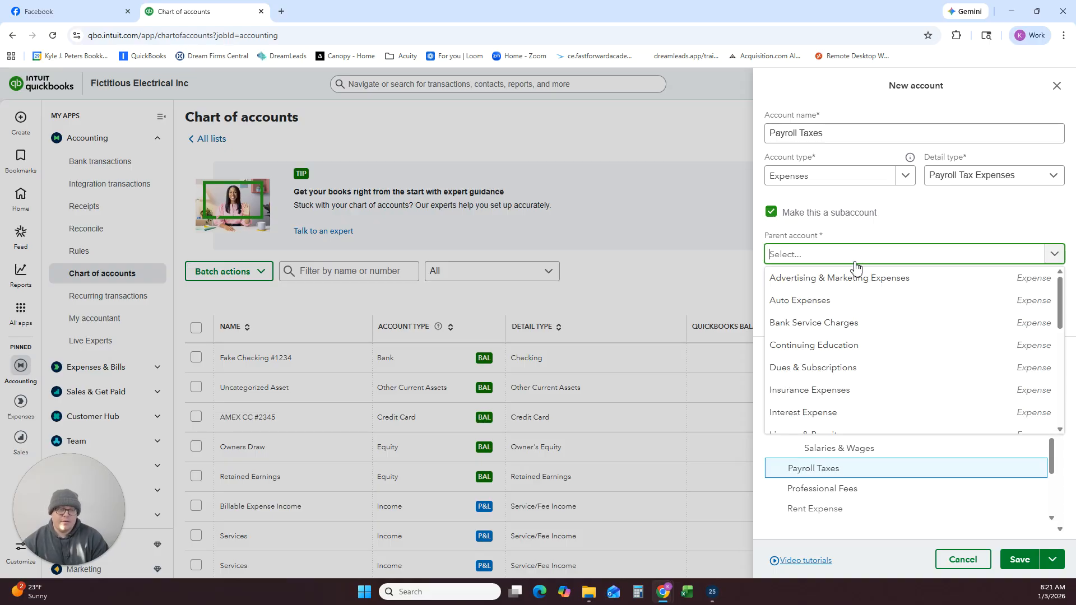
type("payr")
left_click(873, 279)
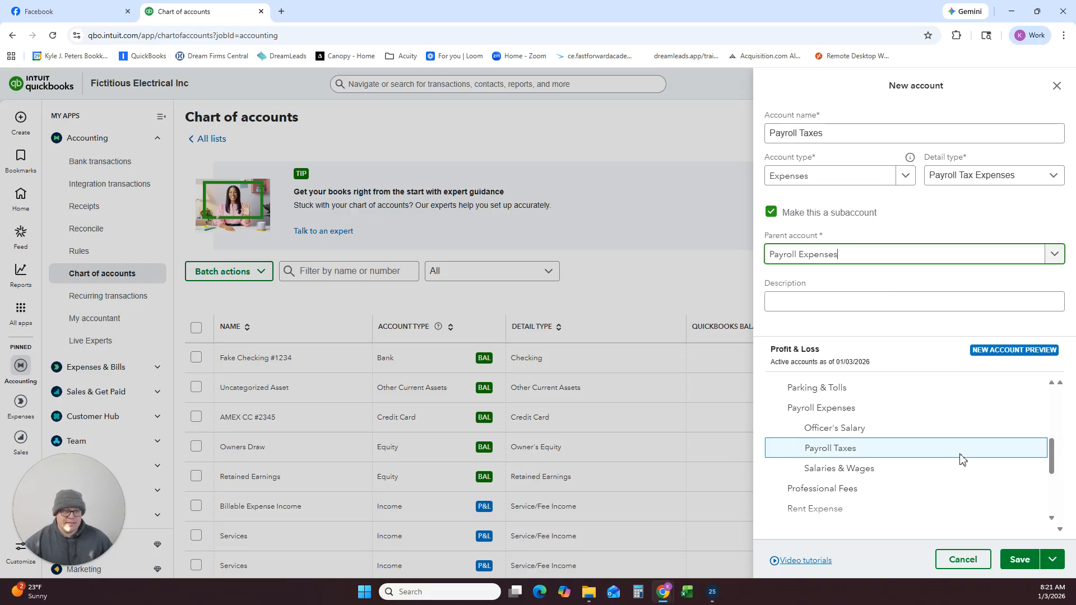
left_click(1020, 560)
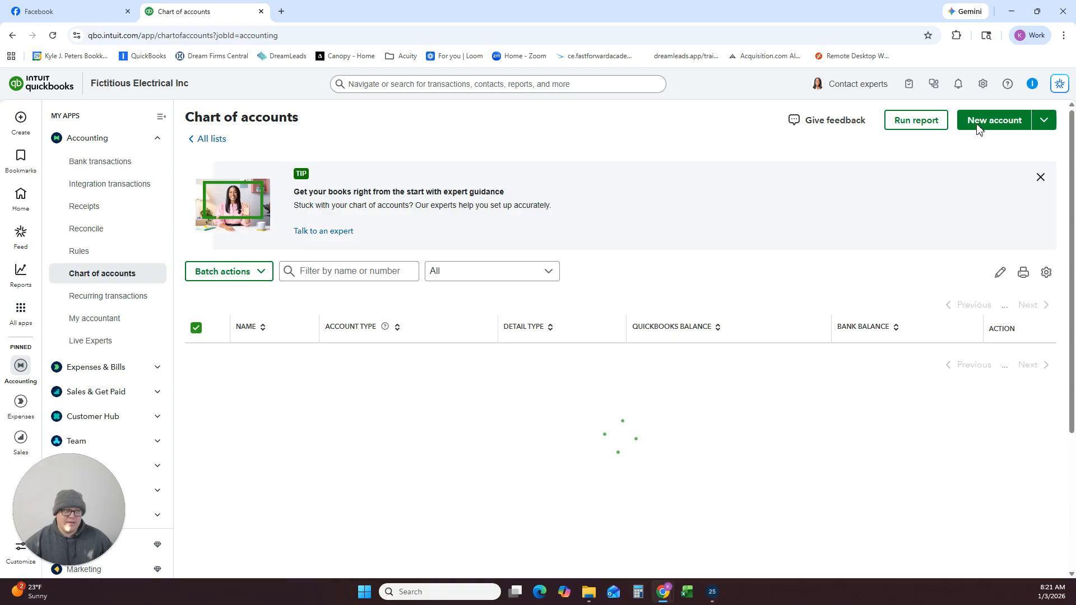
Start a new account named Payroll Processing Fees and set its account type to Expenses.
left_click(976, 125)
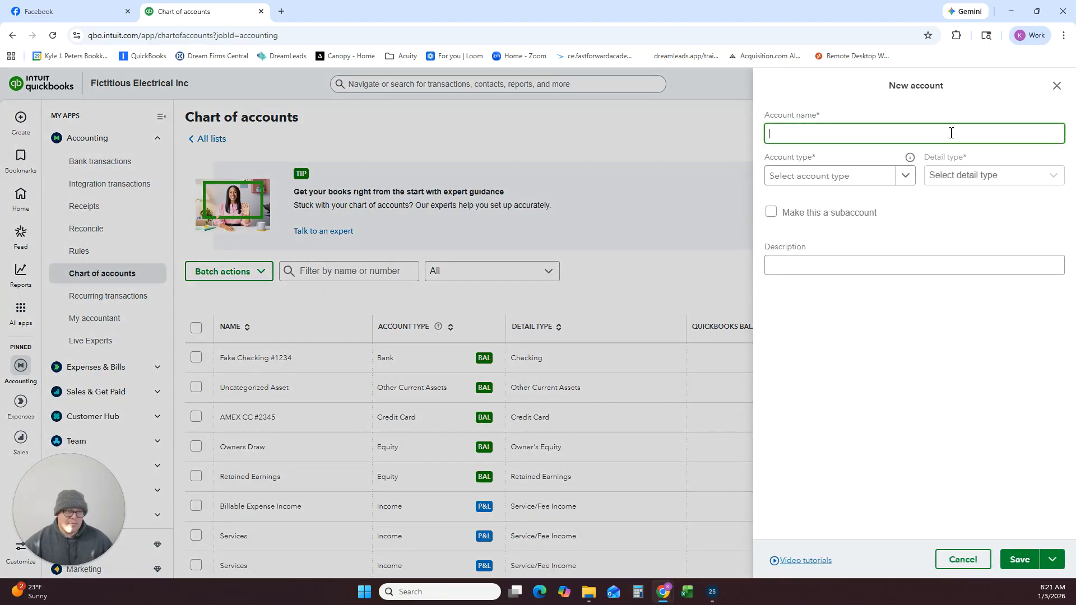
type("Payroll Process")
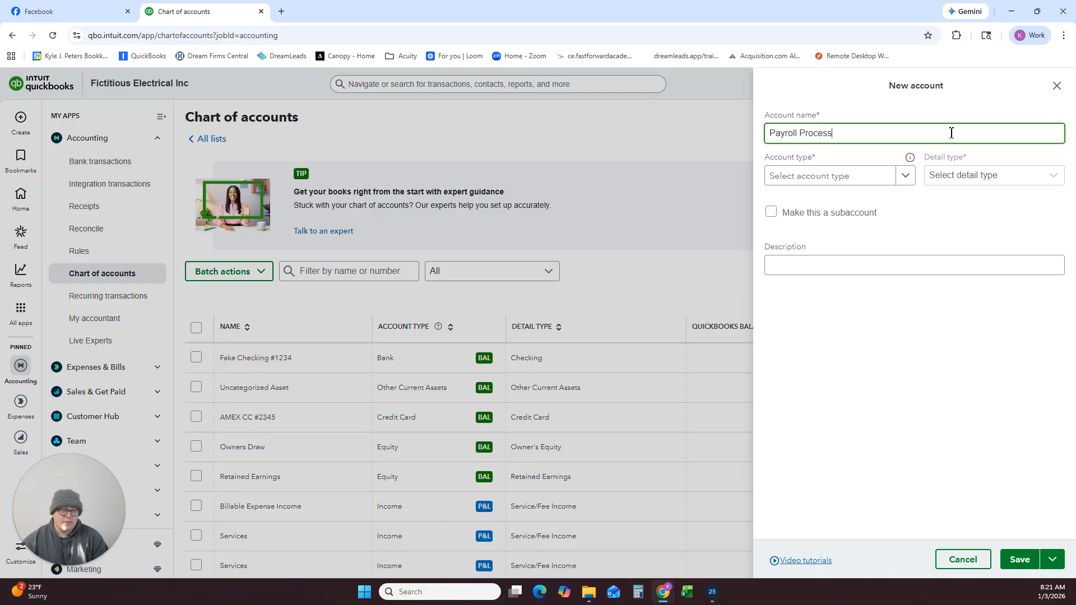
type("ing Fees")
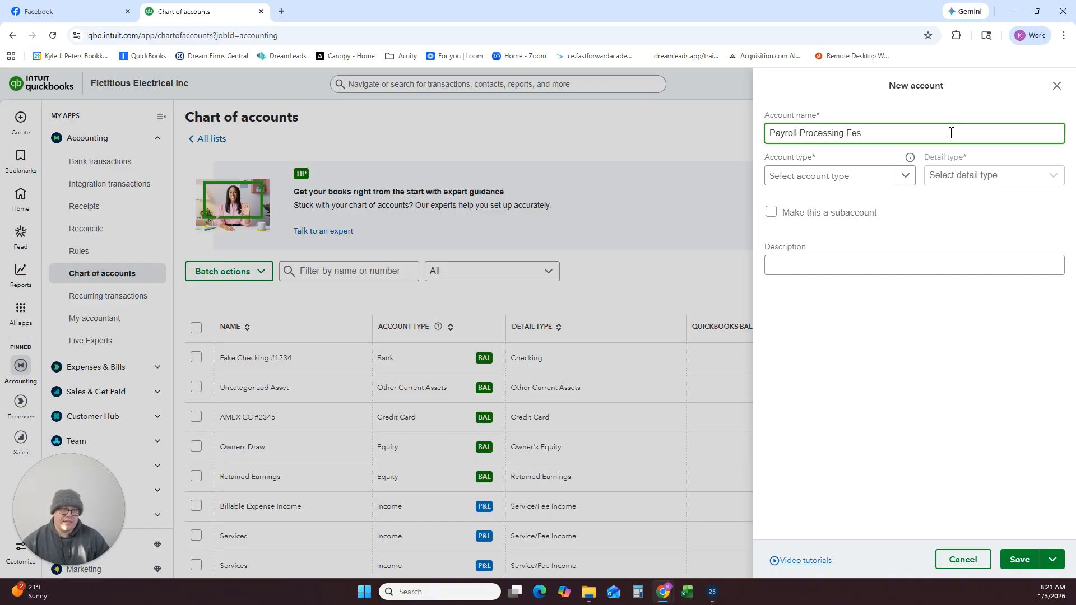
key("BackSpace")
type("es")
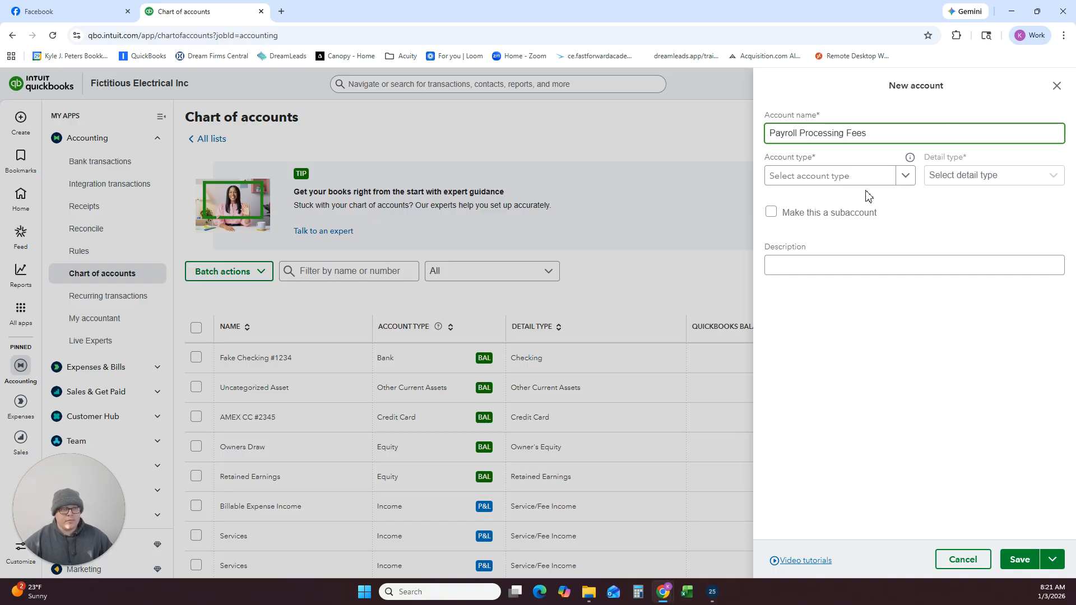
left_click(876, 176)
scroll(877, 249, "down", 5)
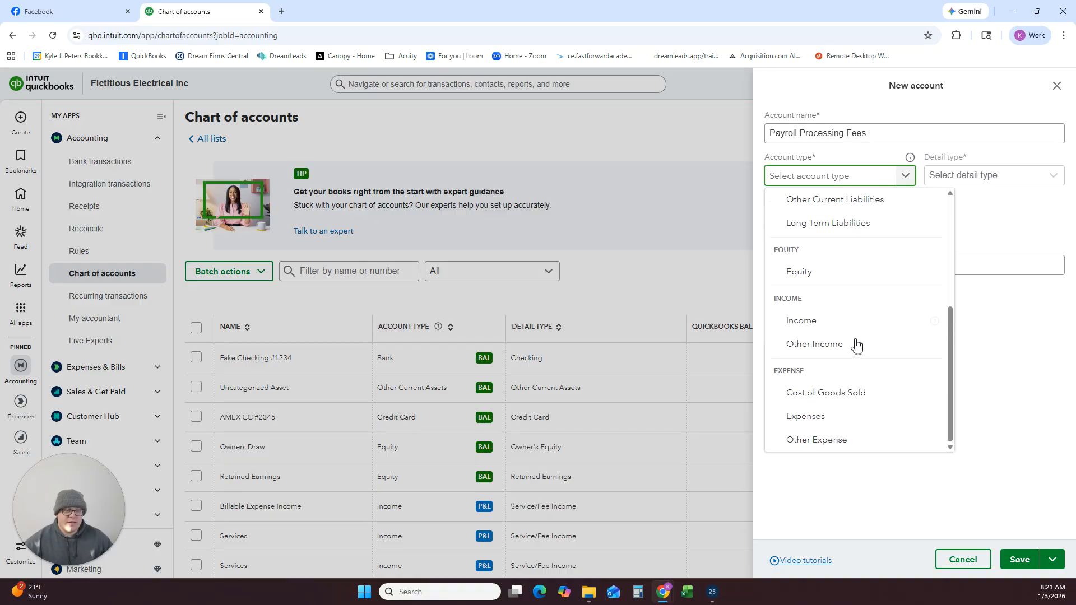
left_click(810, 416)
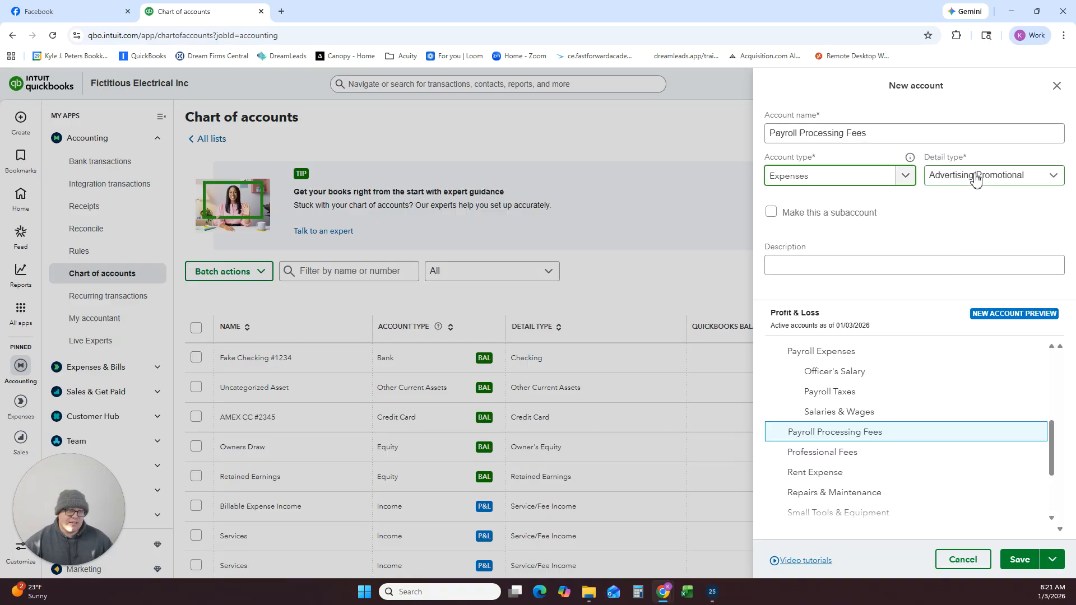
Choose a detail type for the Payroll Processing Fees account and save it without a parent account.
left_click(975, 178)
scroll(952, 271, "down", 5)
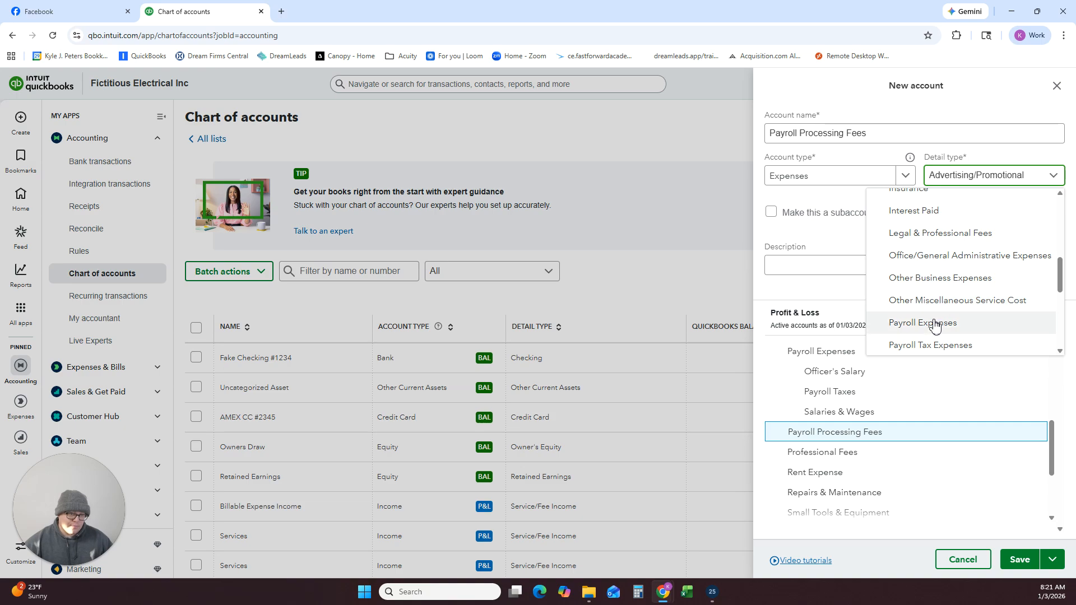
left_click(930, 277)
left_click(1019, 561)
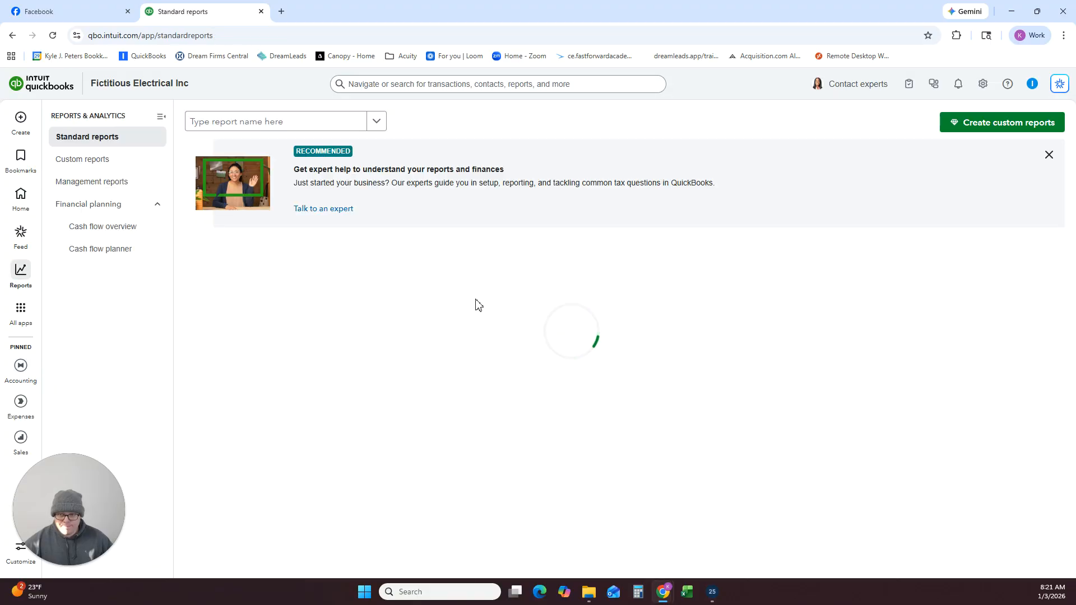
Open the Profit and Loss report from the standard reports and set it to show all rows.
left_click(241, 329)
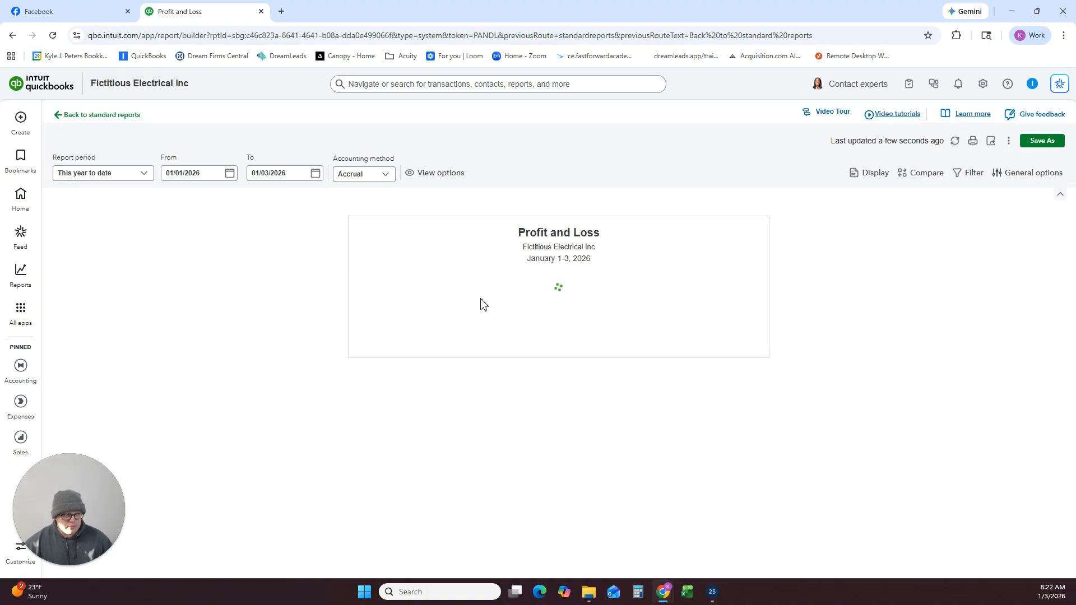
left_click(1034, 175)
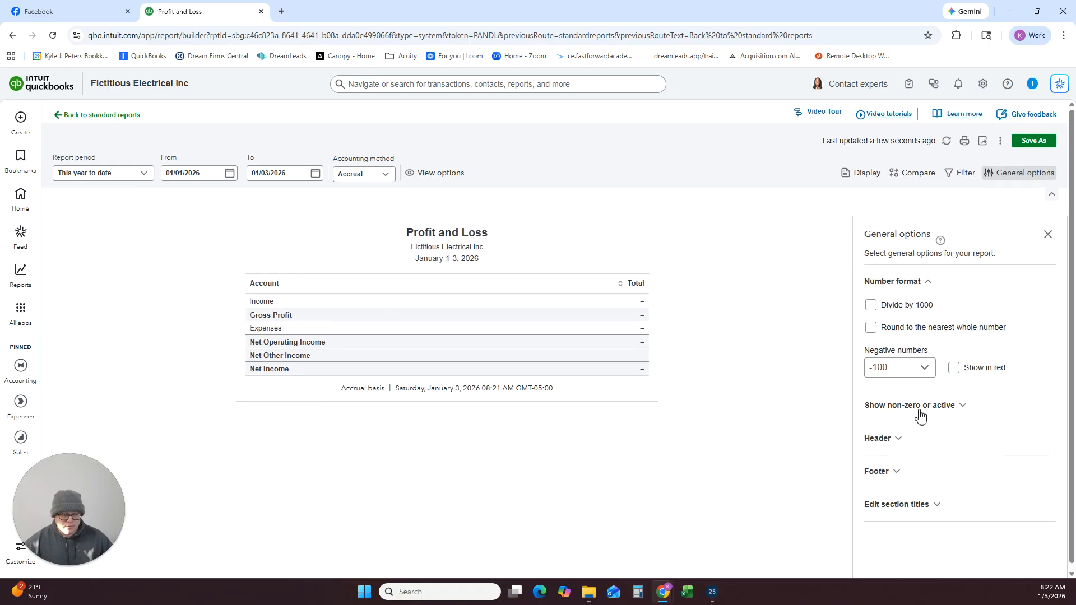
left_click(920, 408)
left_click(928, 444)
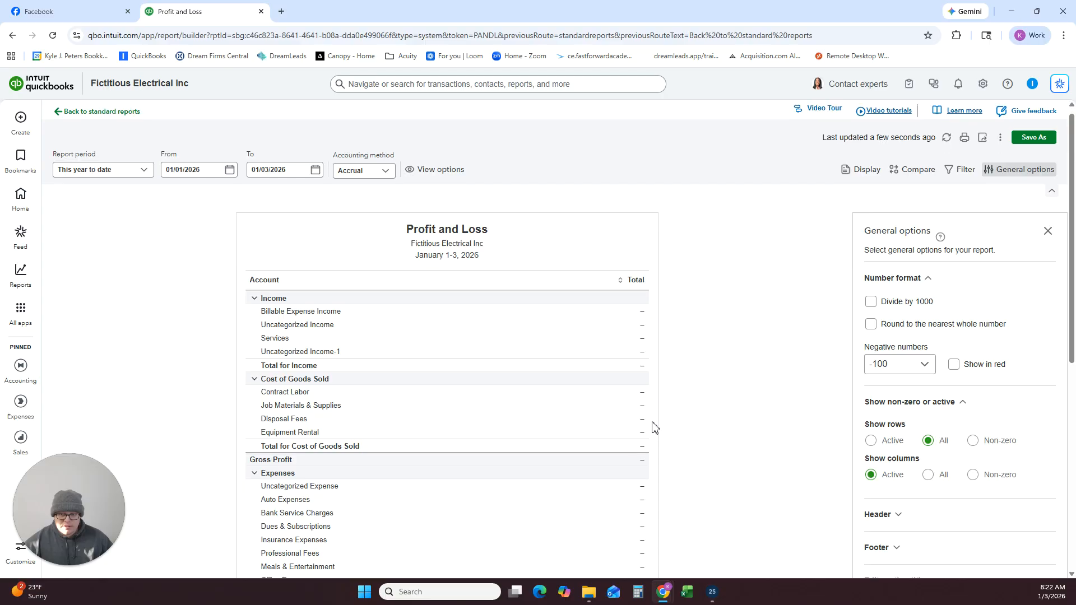
Review the income, cost of goods sold, expense and payroll accounts in the Profit and Loss report, closing the general options.
scroll(655, 427, "down", 4)
scroll(651, 428, "down", 3)
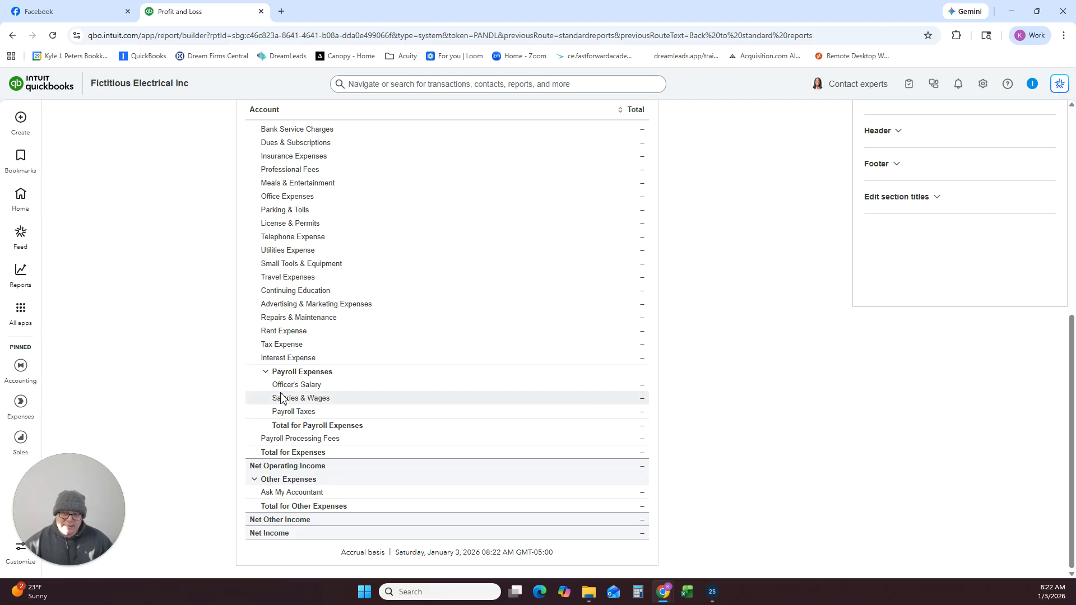
scroll(392, 380, "up", 7)
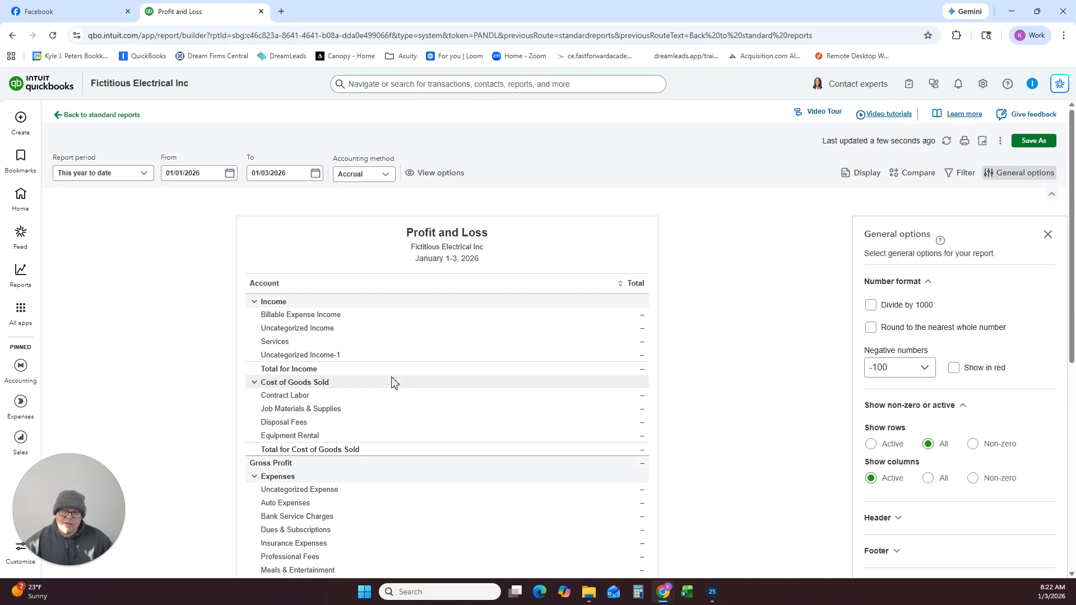
left_click(1047, 236)
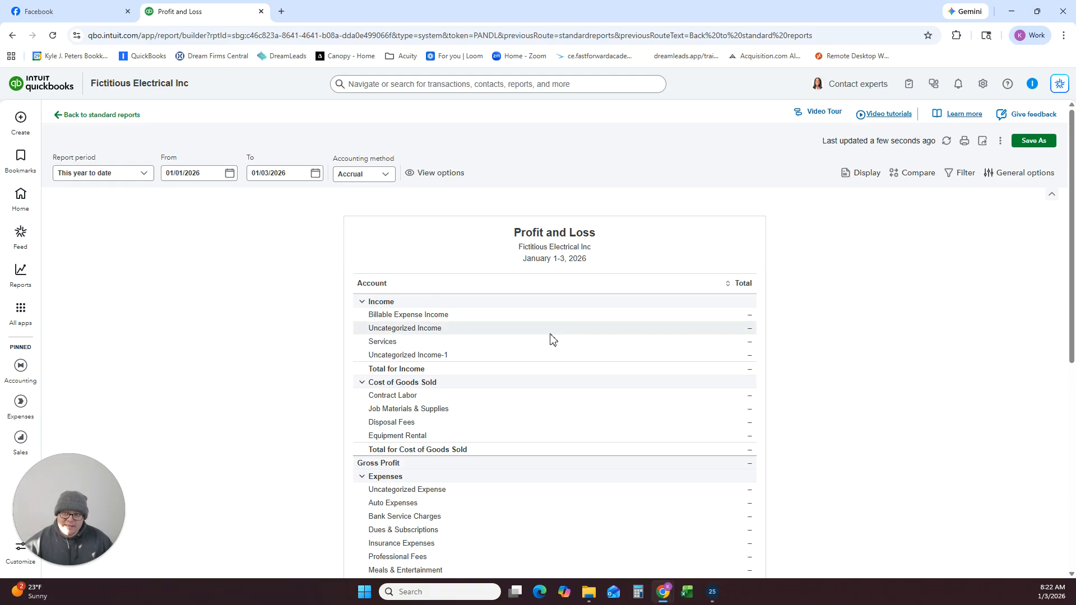
scroll(541, 346, "down", 4)
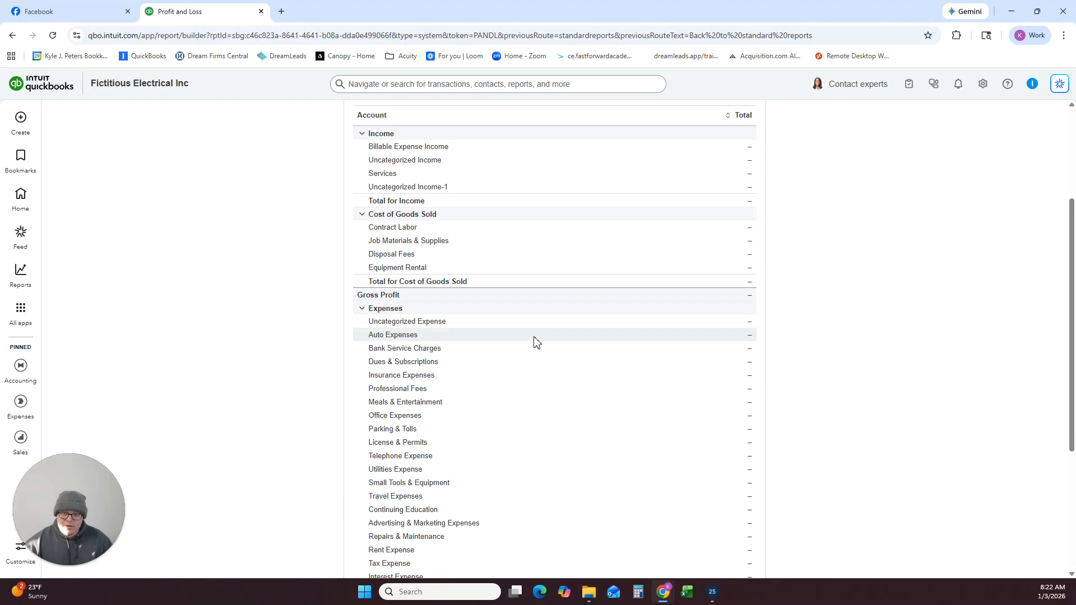
scroll(603, 308, "down", 1)
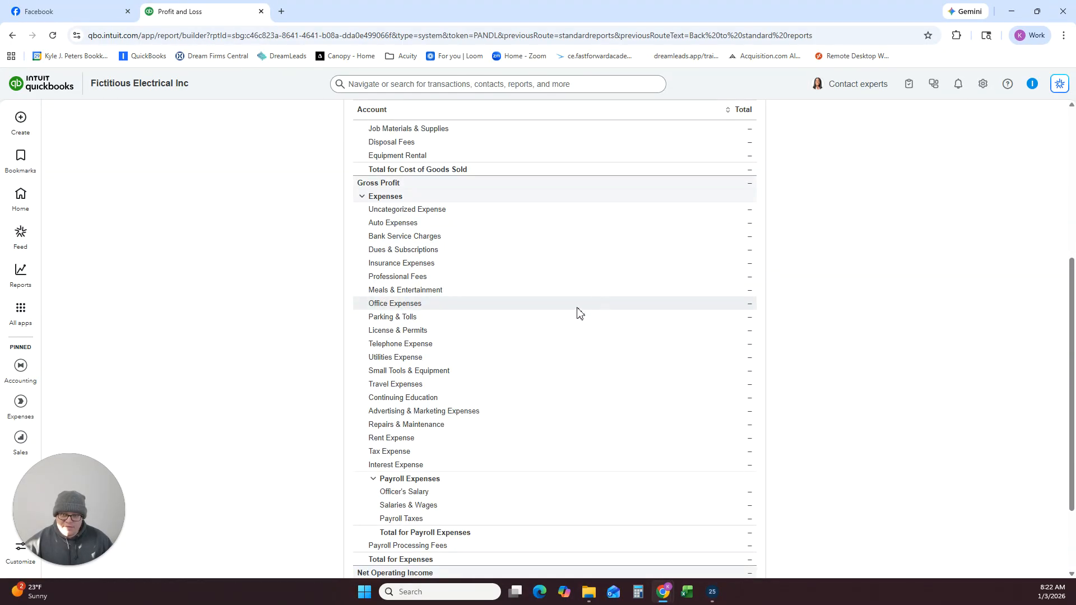